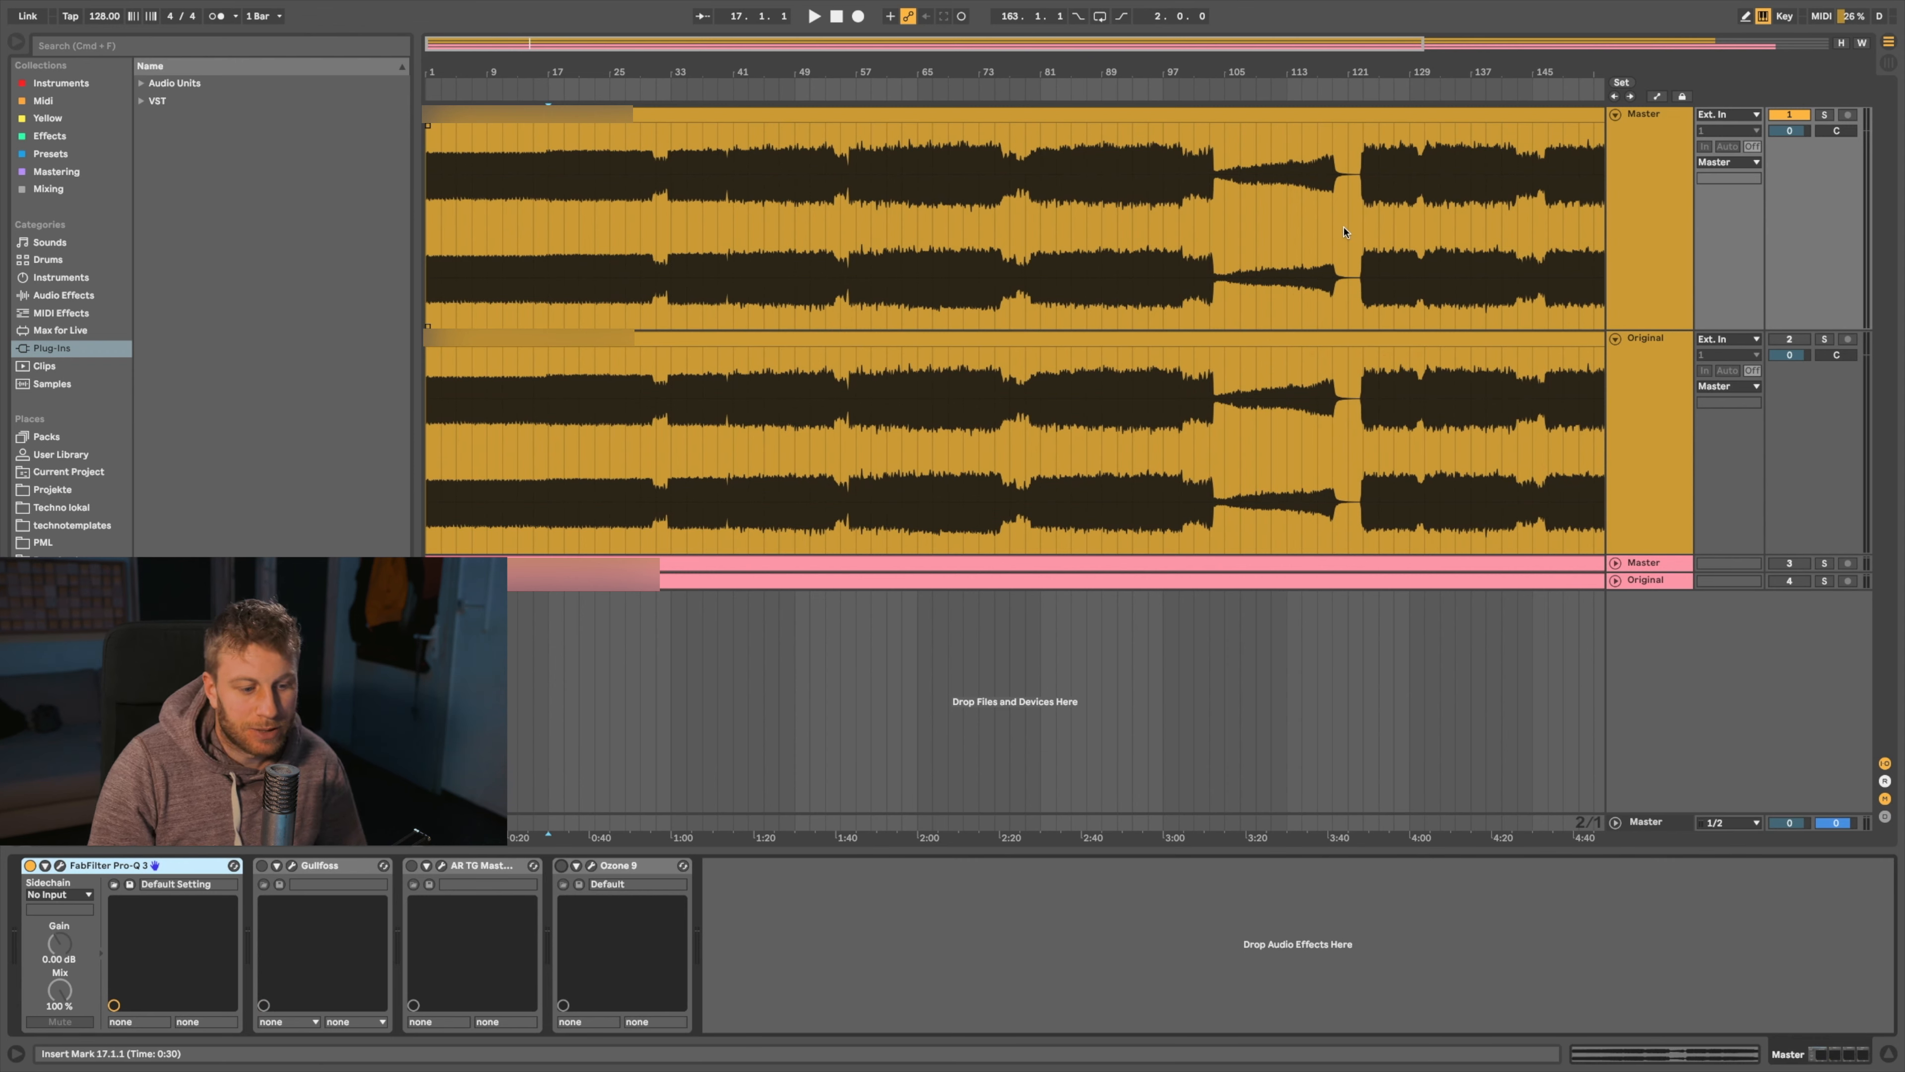
# Open the FabFilter Pro-Q 3 editor on the Master audio track and examine its EQ bands
pyautogui.click(60, 865)
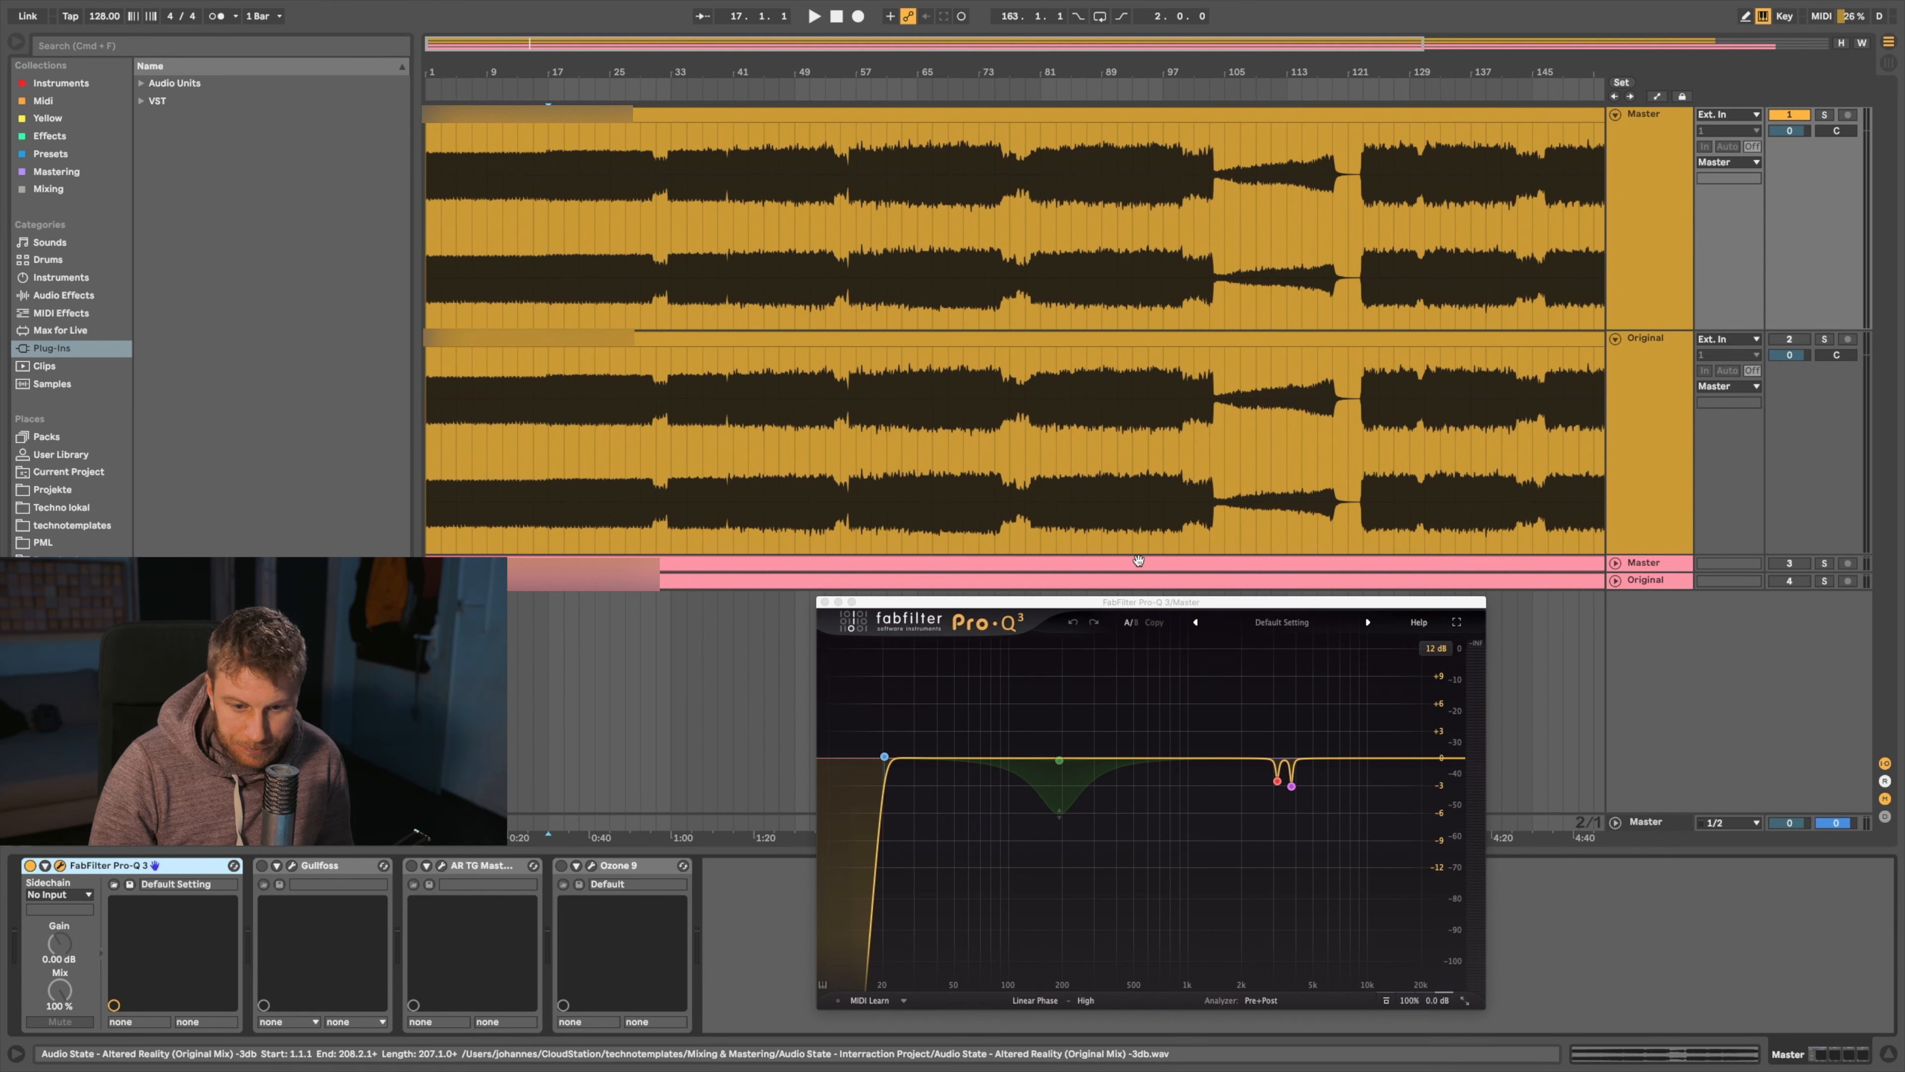
pyautogui.moveTo(1117, 601); pyautogui.dragTo(1131, 366)
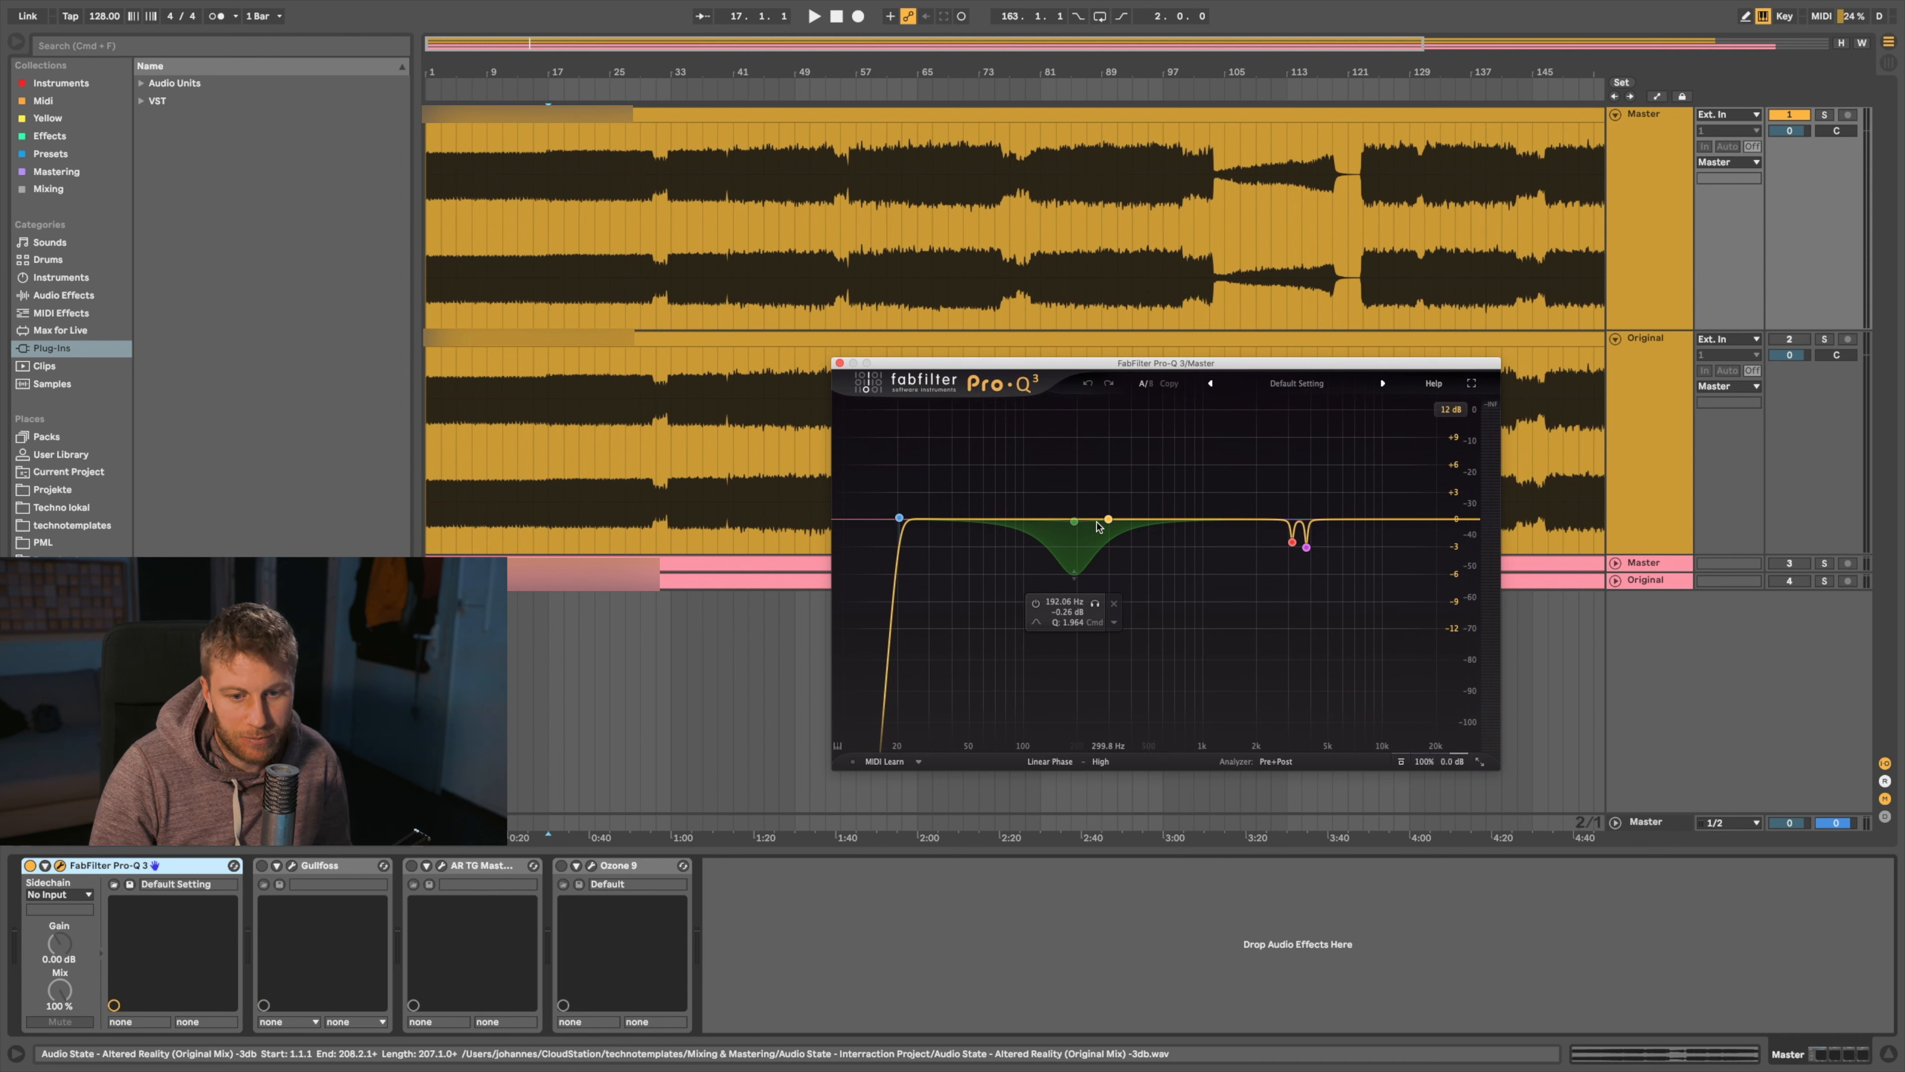
pyautogui.click(1306, 545)
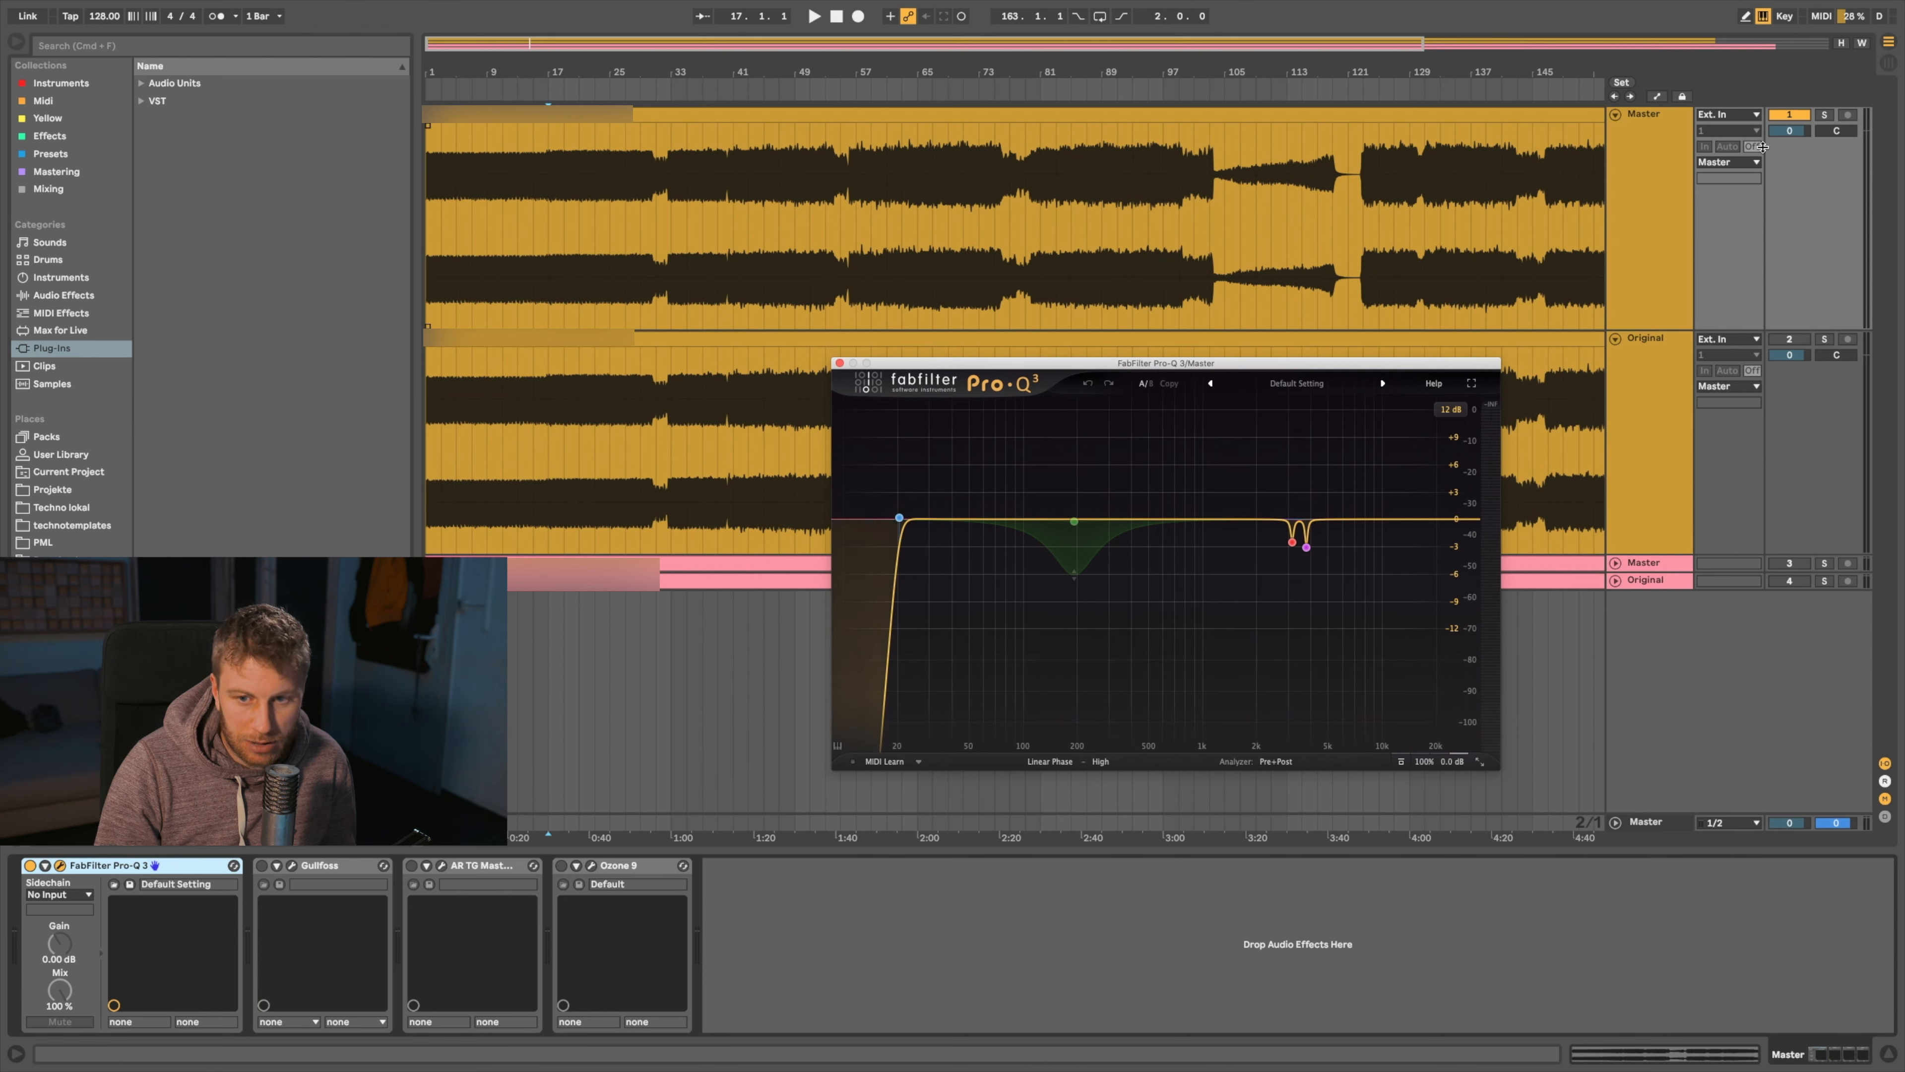
# Mute the Master audio track and loop playback over bars 3 to 11
pyautogui.click(1786, 116)
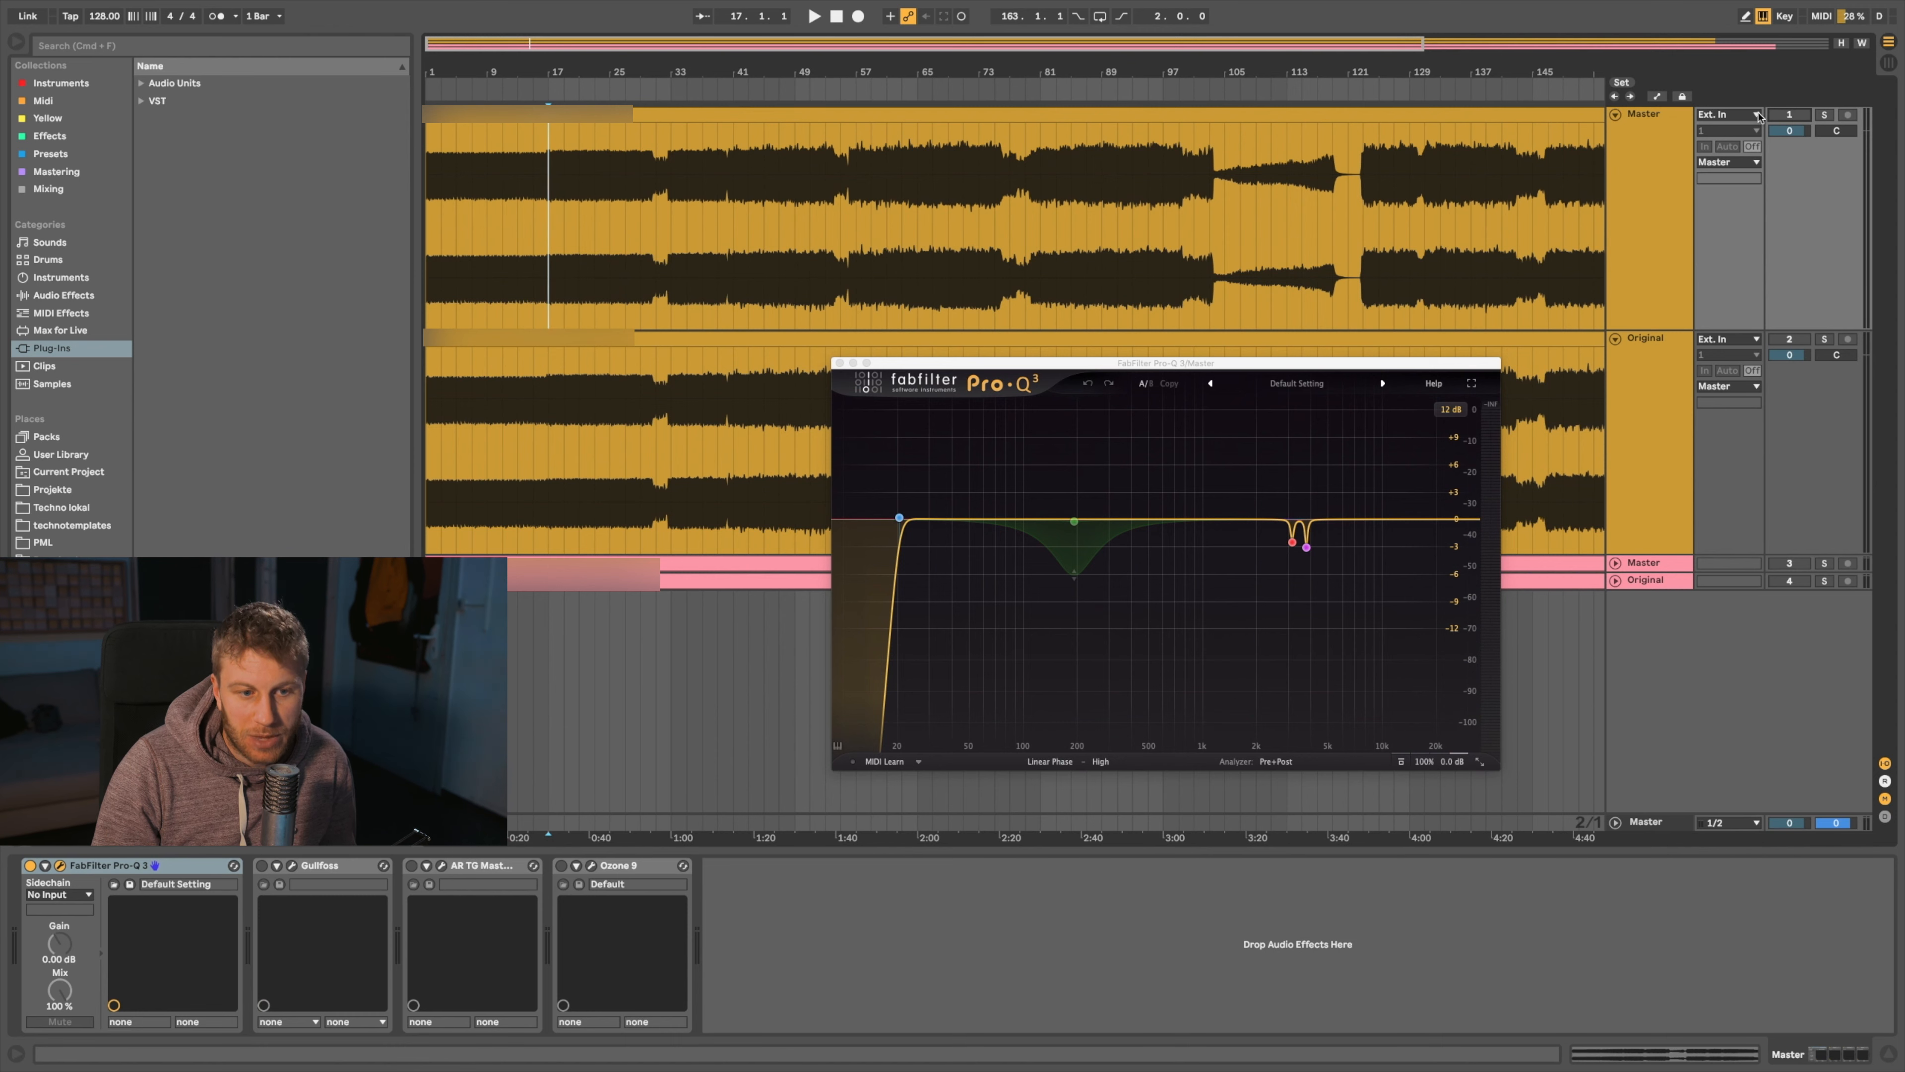
pyautogui.moveTo(445, 217); pyautogui.dragTo(498, 217)
pyautogui.press('super+l')
pyautogui.press('space')
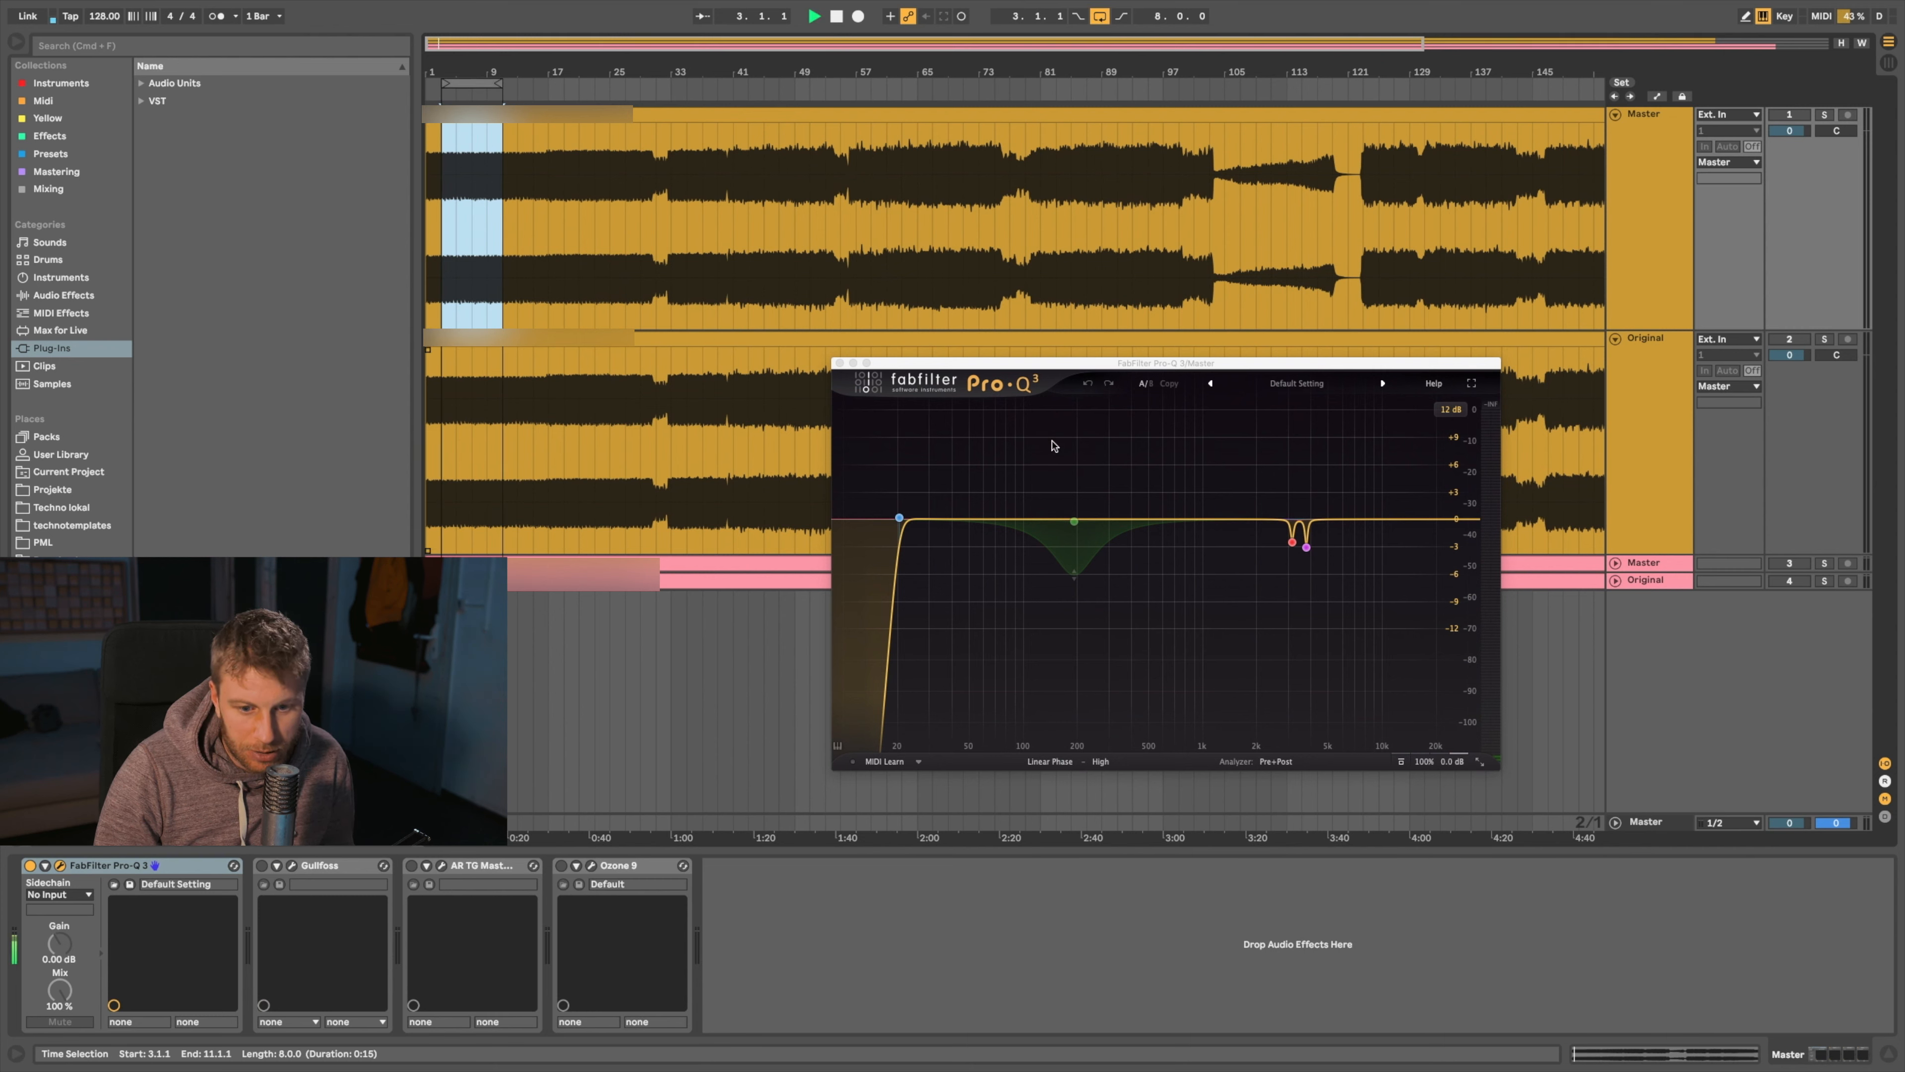
pyautogui.moveTo(1070, 619)
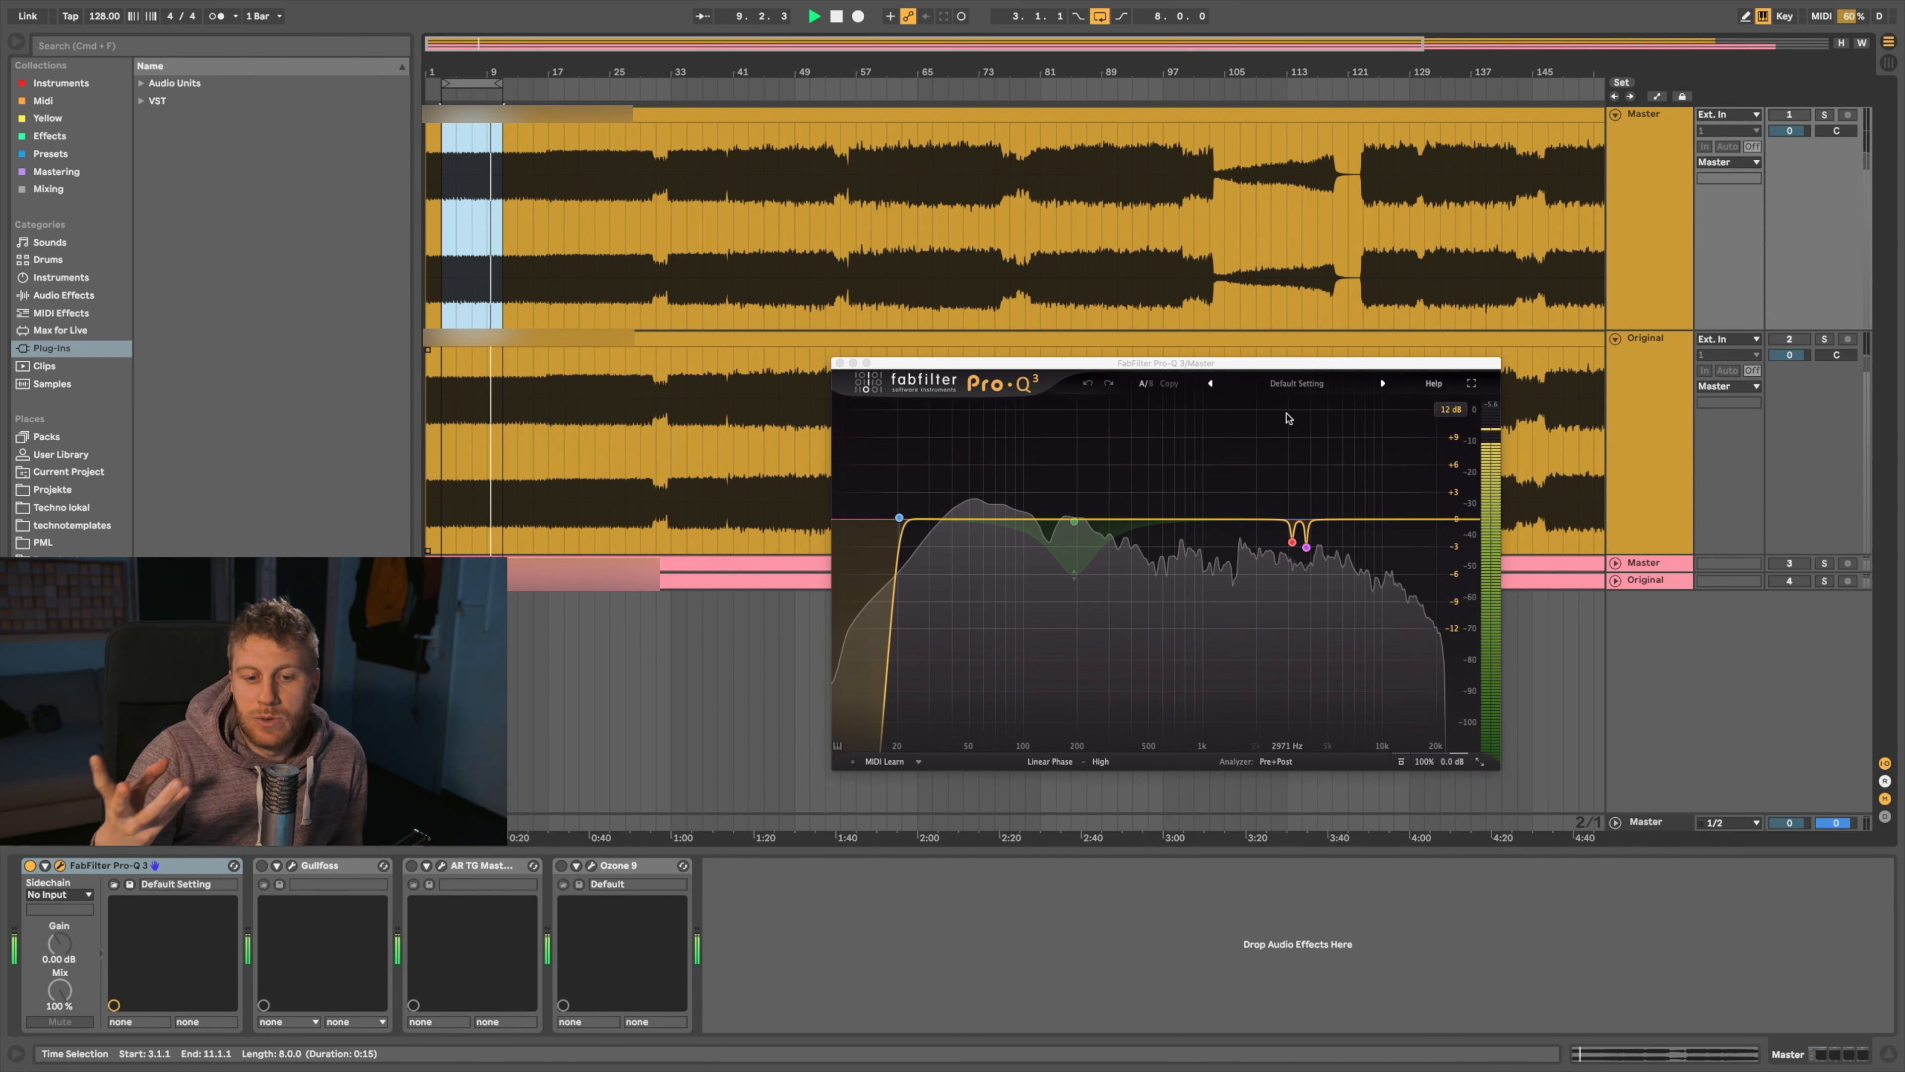
pyautogui.moveTo(1025, 518)
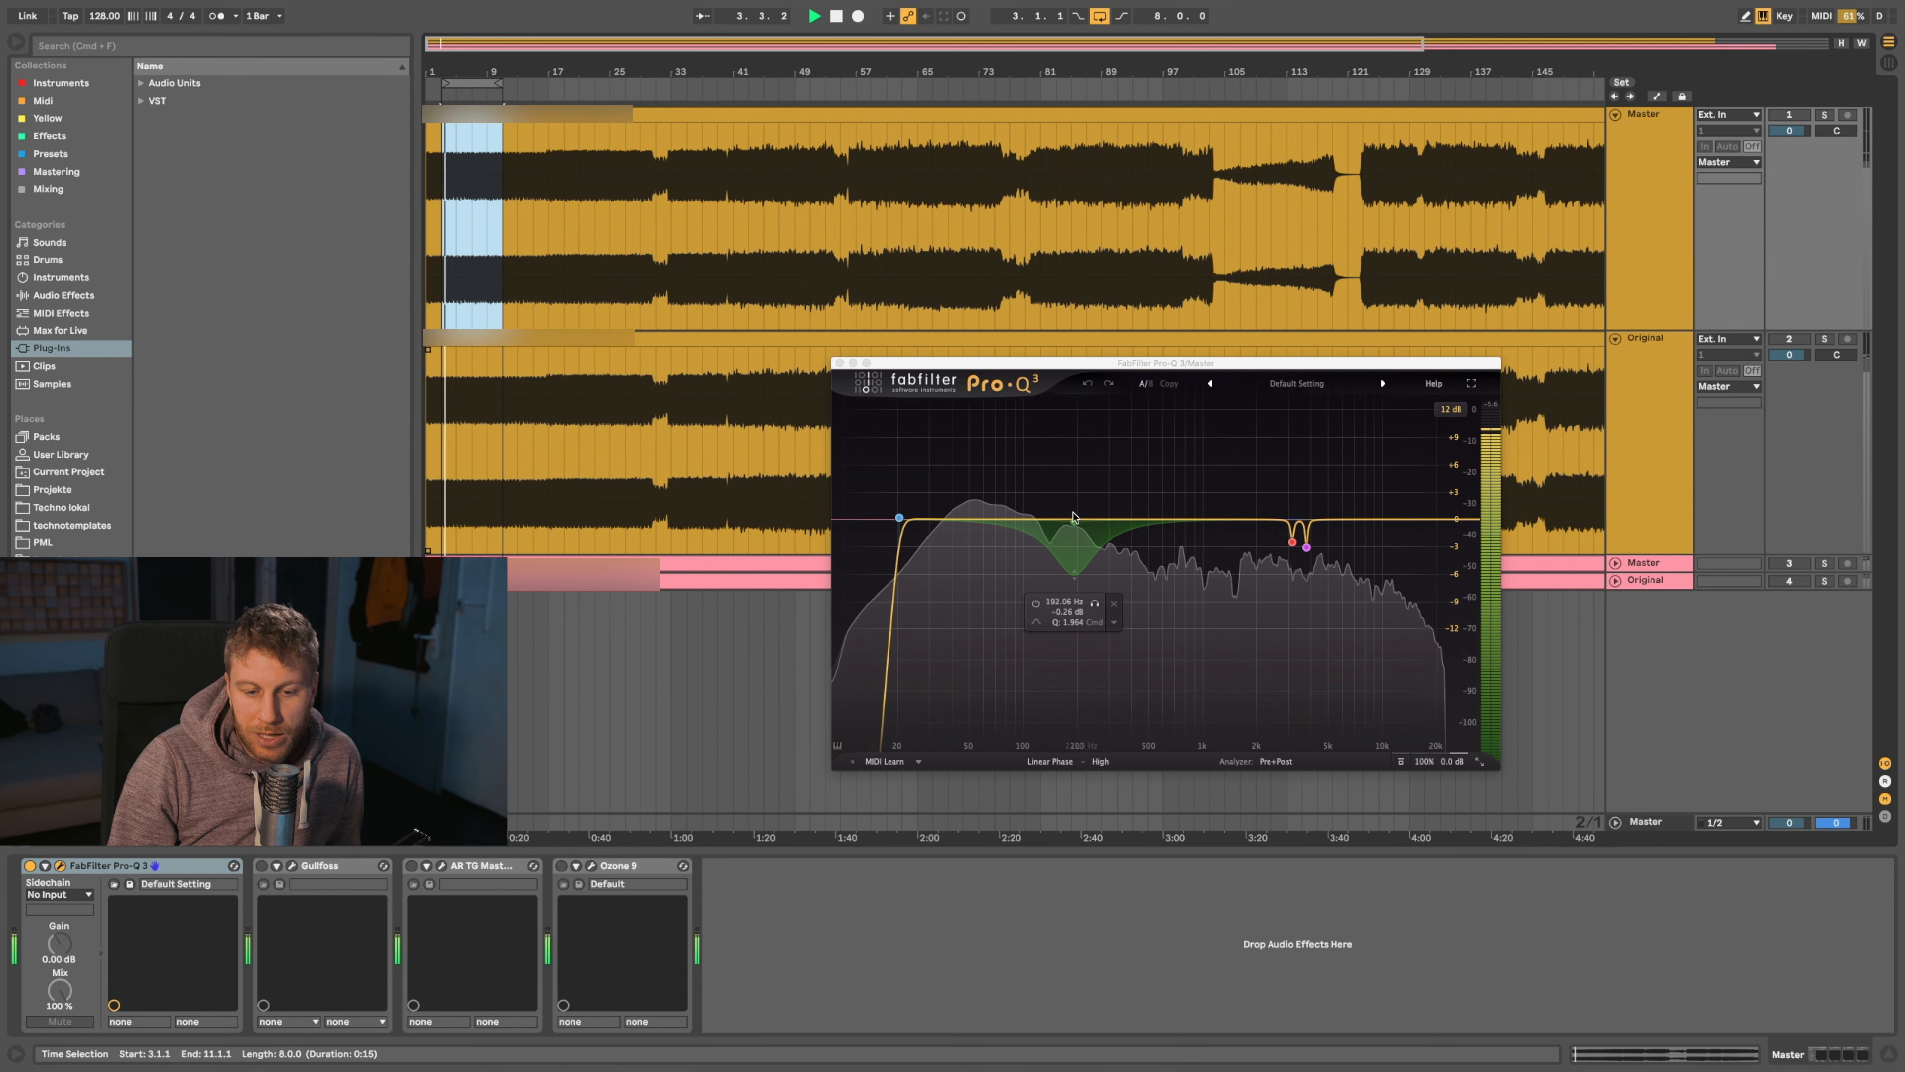
pyautogui.moveTo(950, 519)
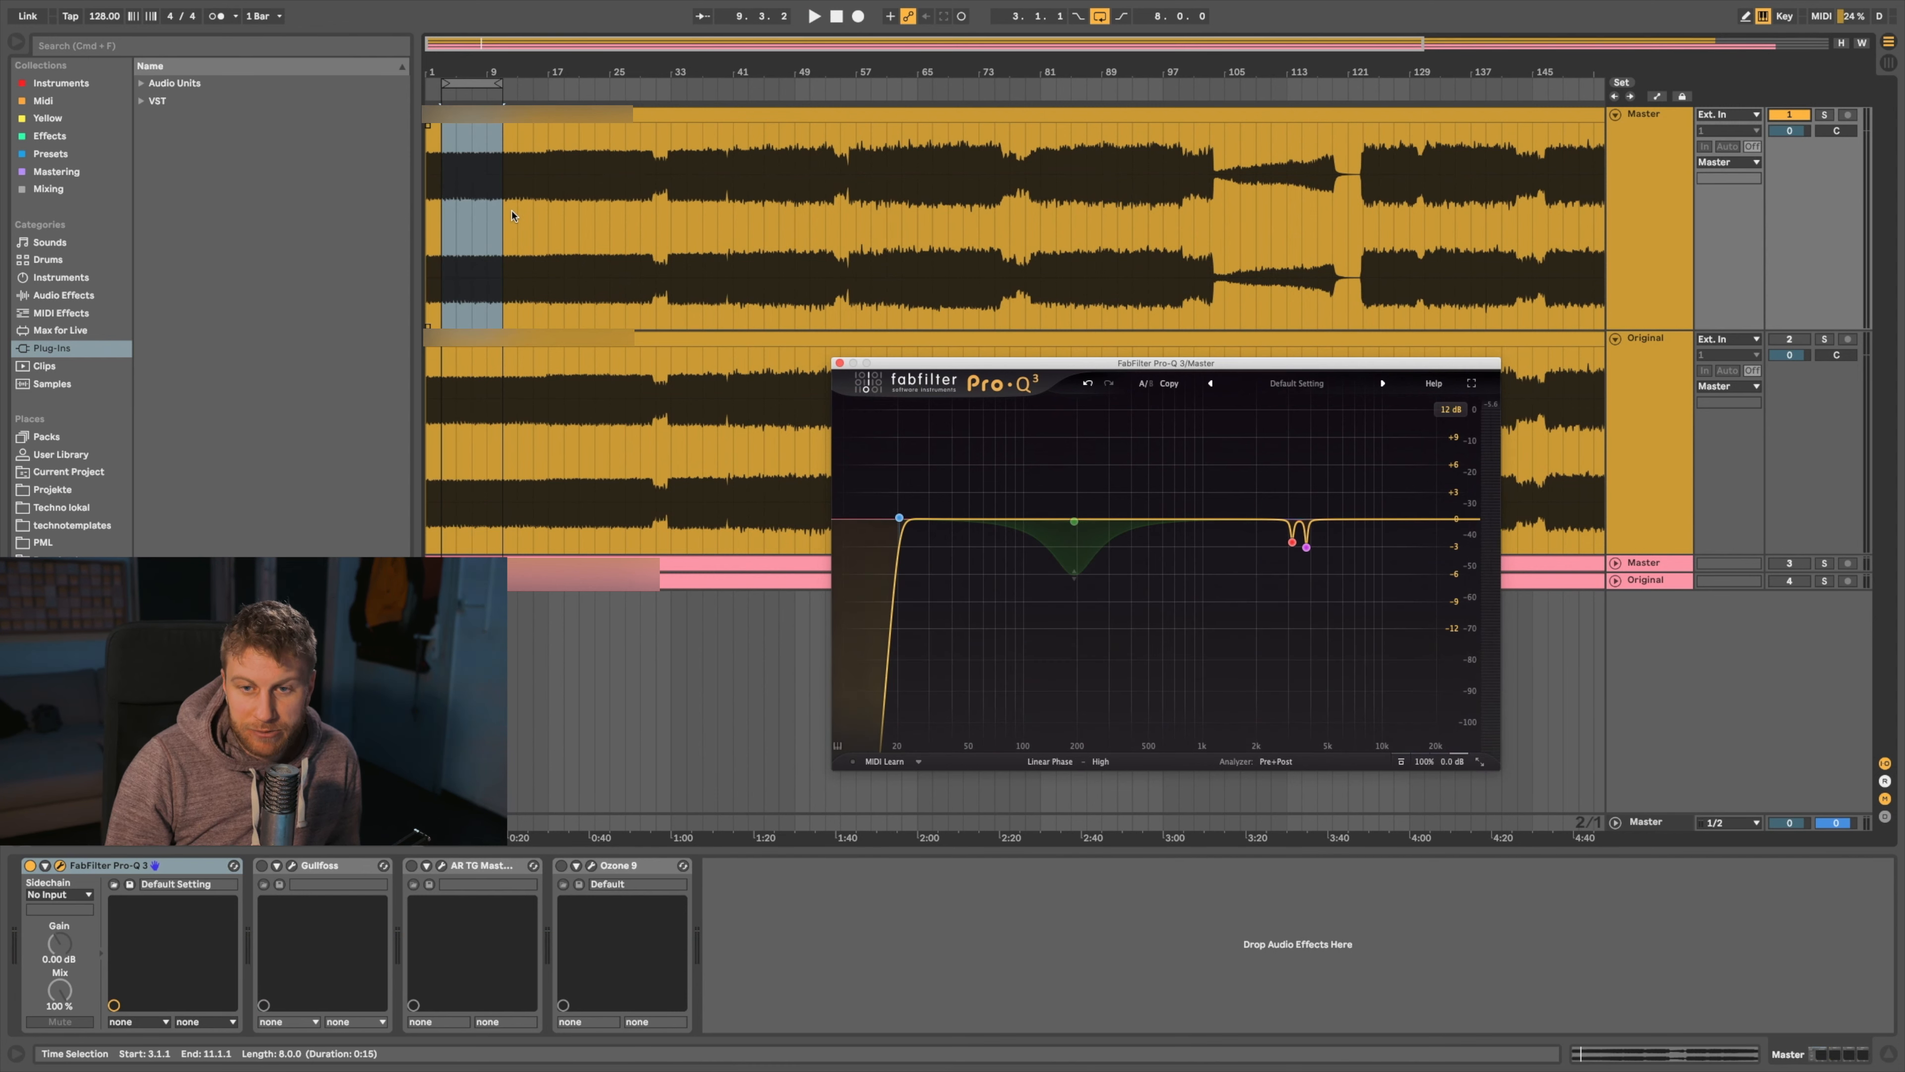
# Compare the looped section with the 192 Hz dynamic cut band off and on, leaving the band enabled and playback stopped
pyautogui.moveTo(1039, 607)
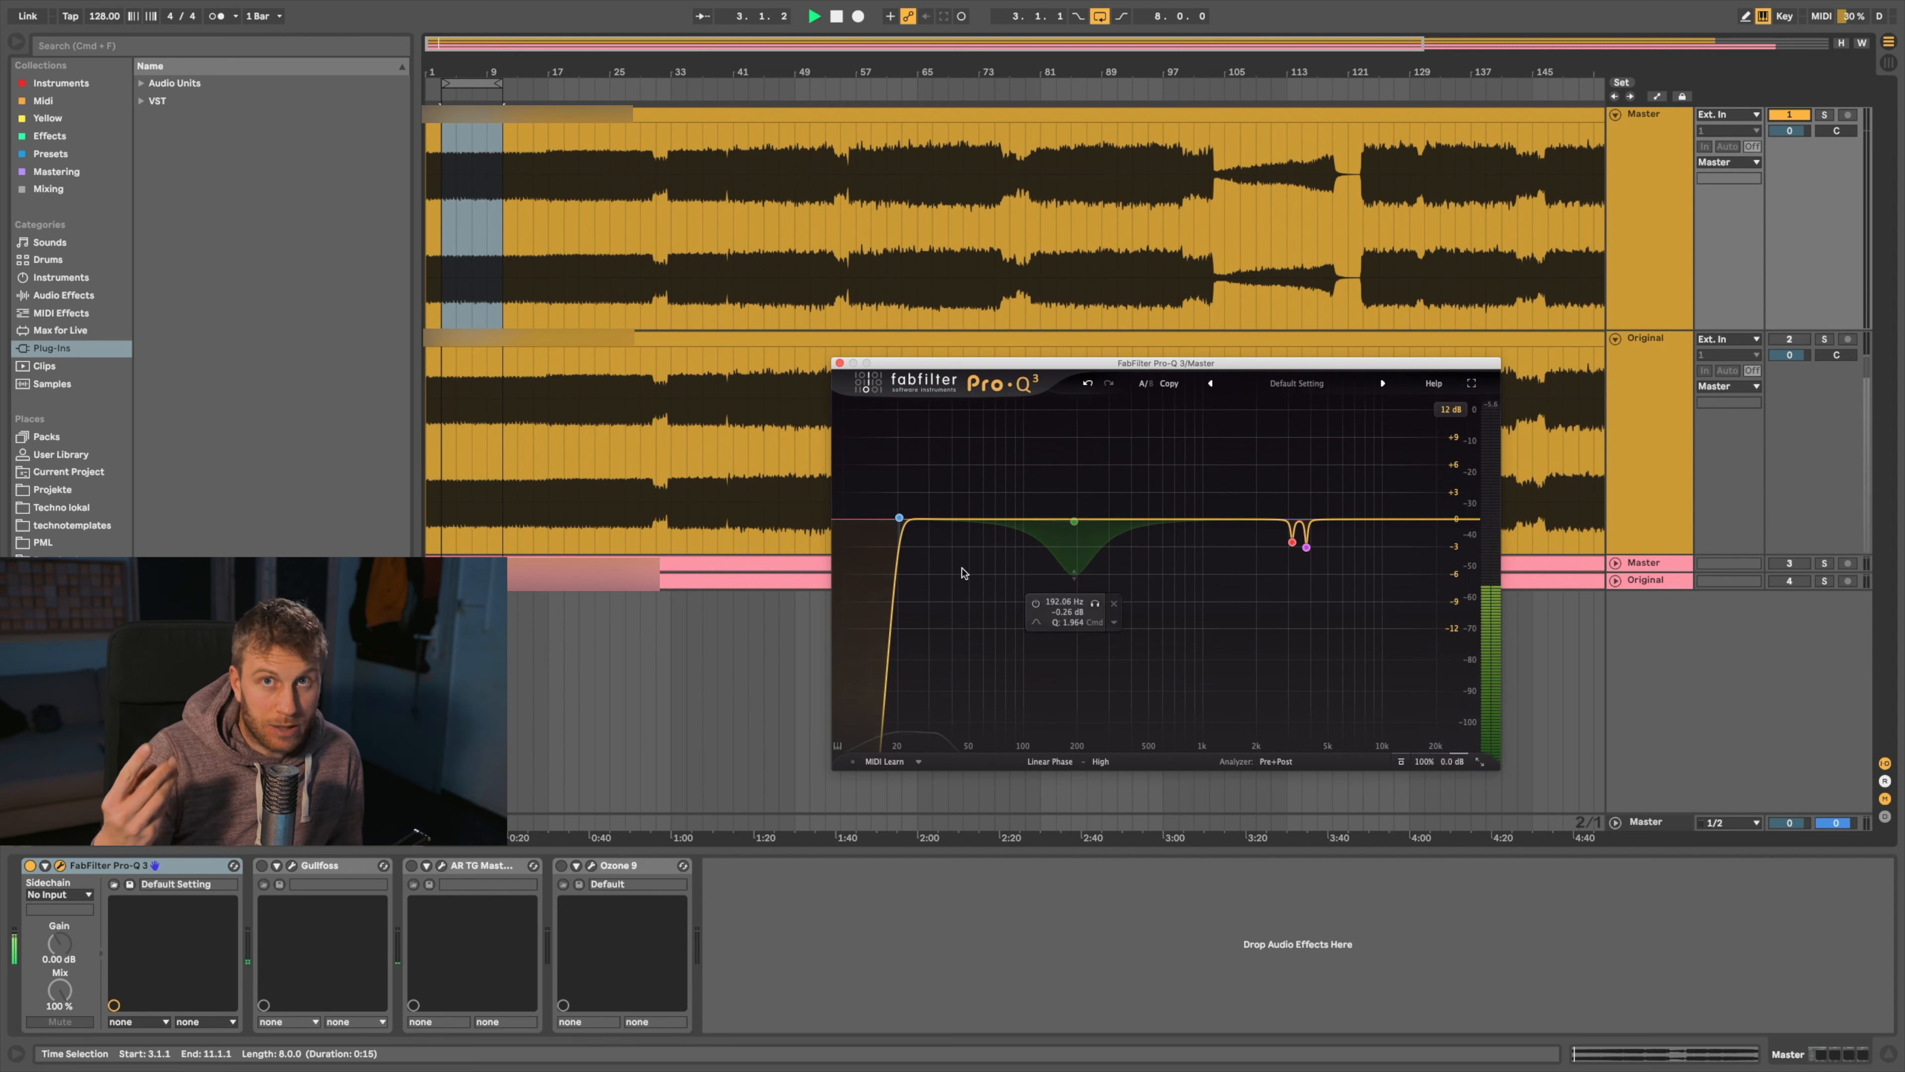
pyautogui.press('space')
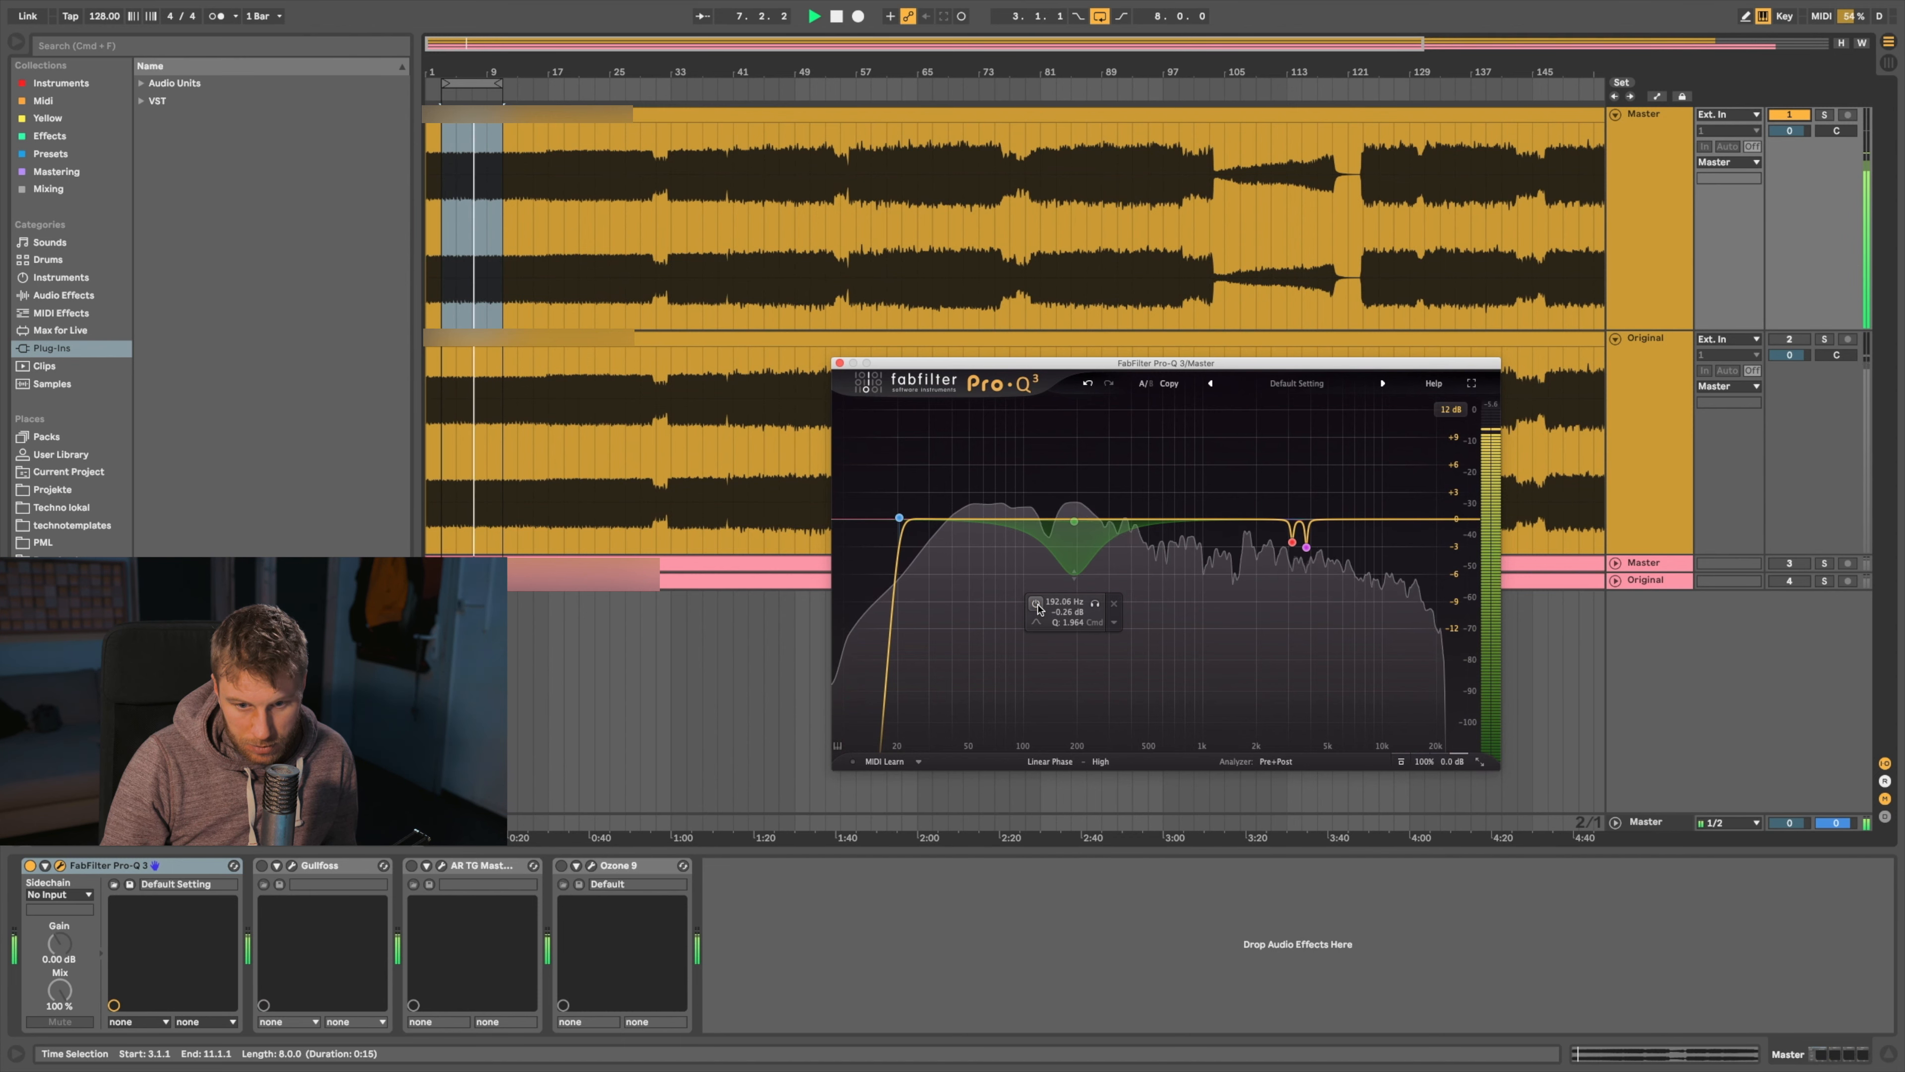
pyautogui.click(1036, 603)
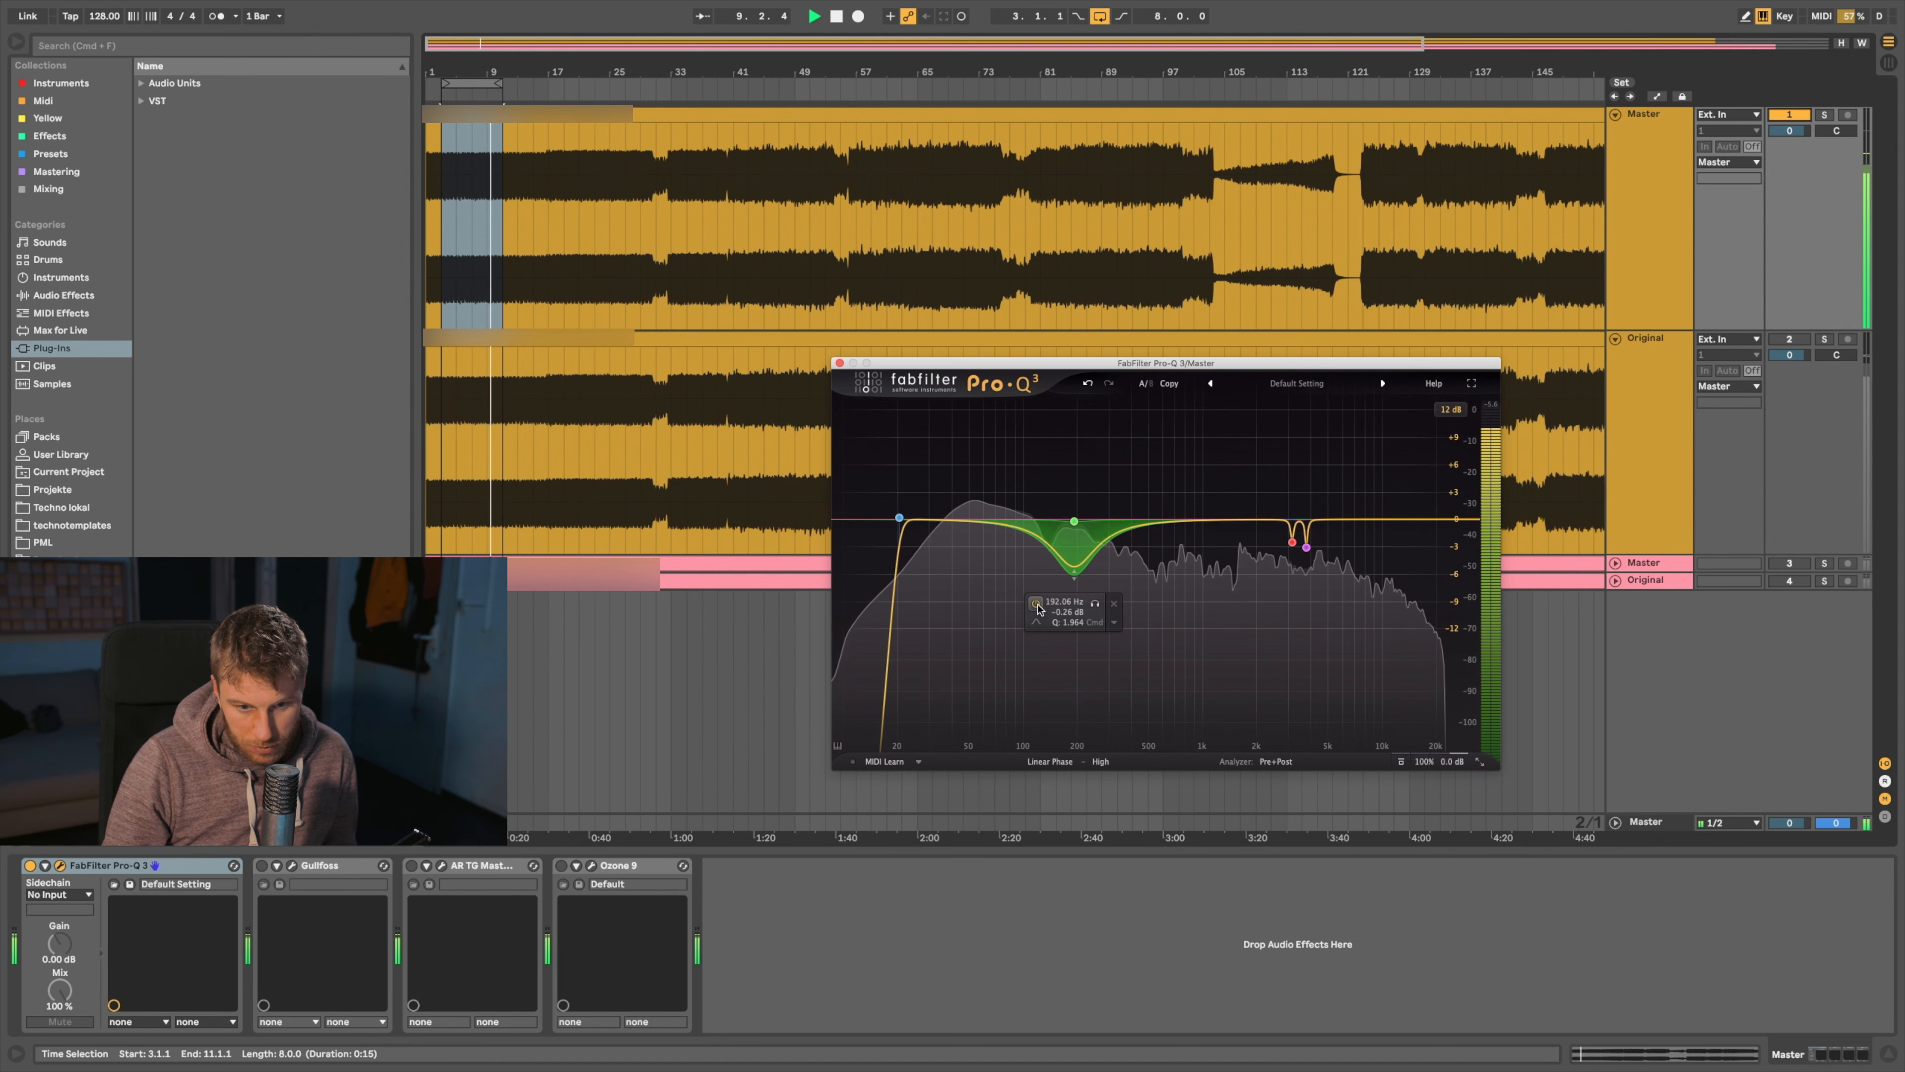
pyautogui.click(1036, 603)
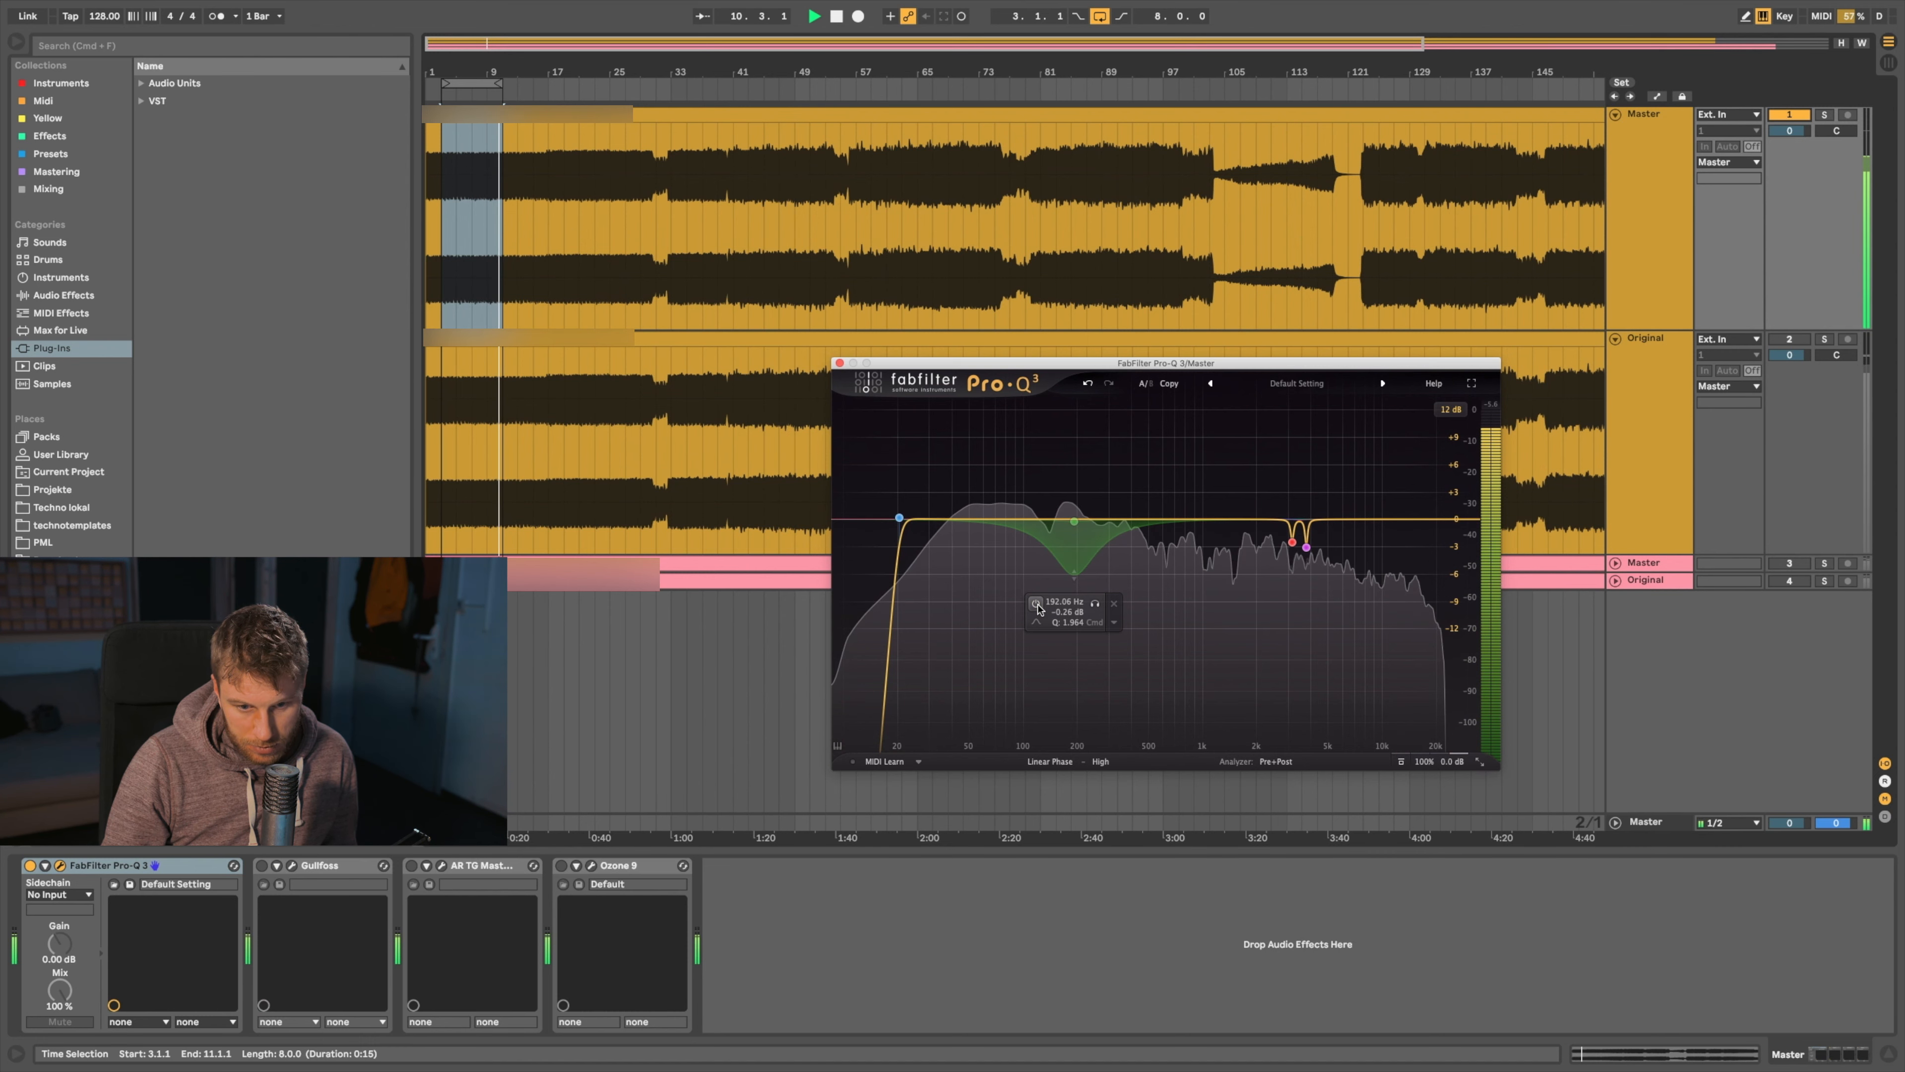
pyautogui.click(1036, 604)
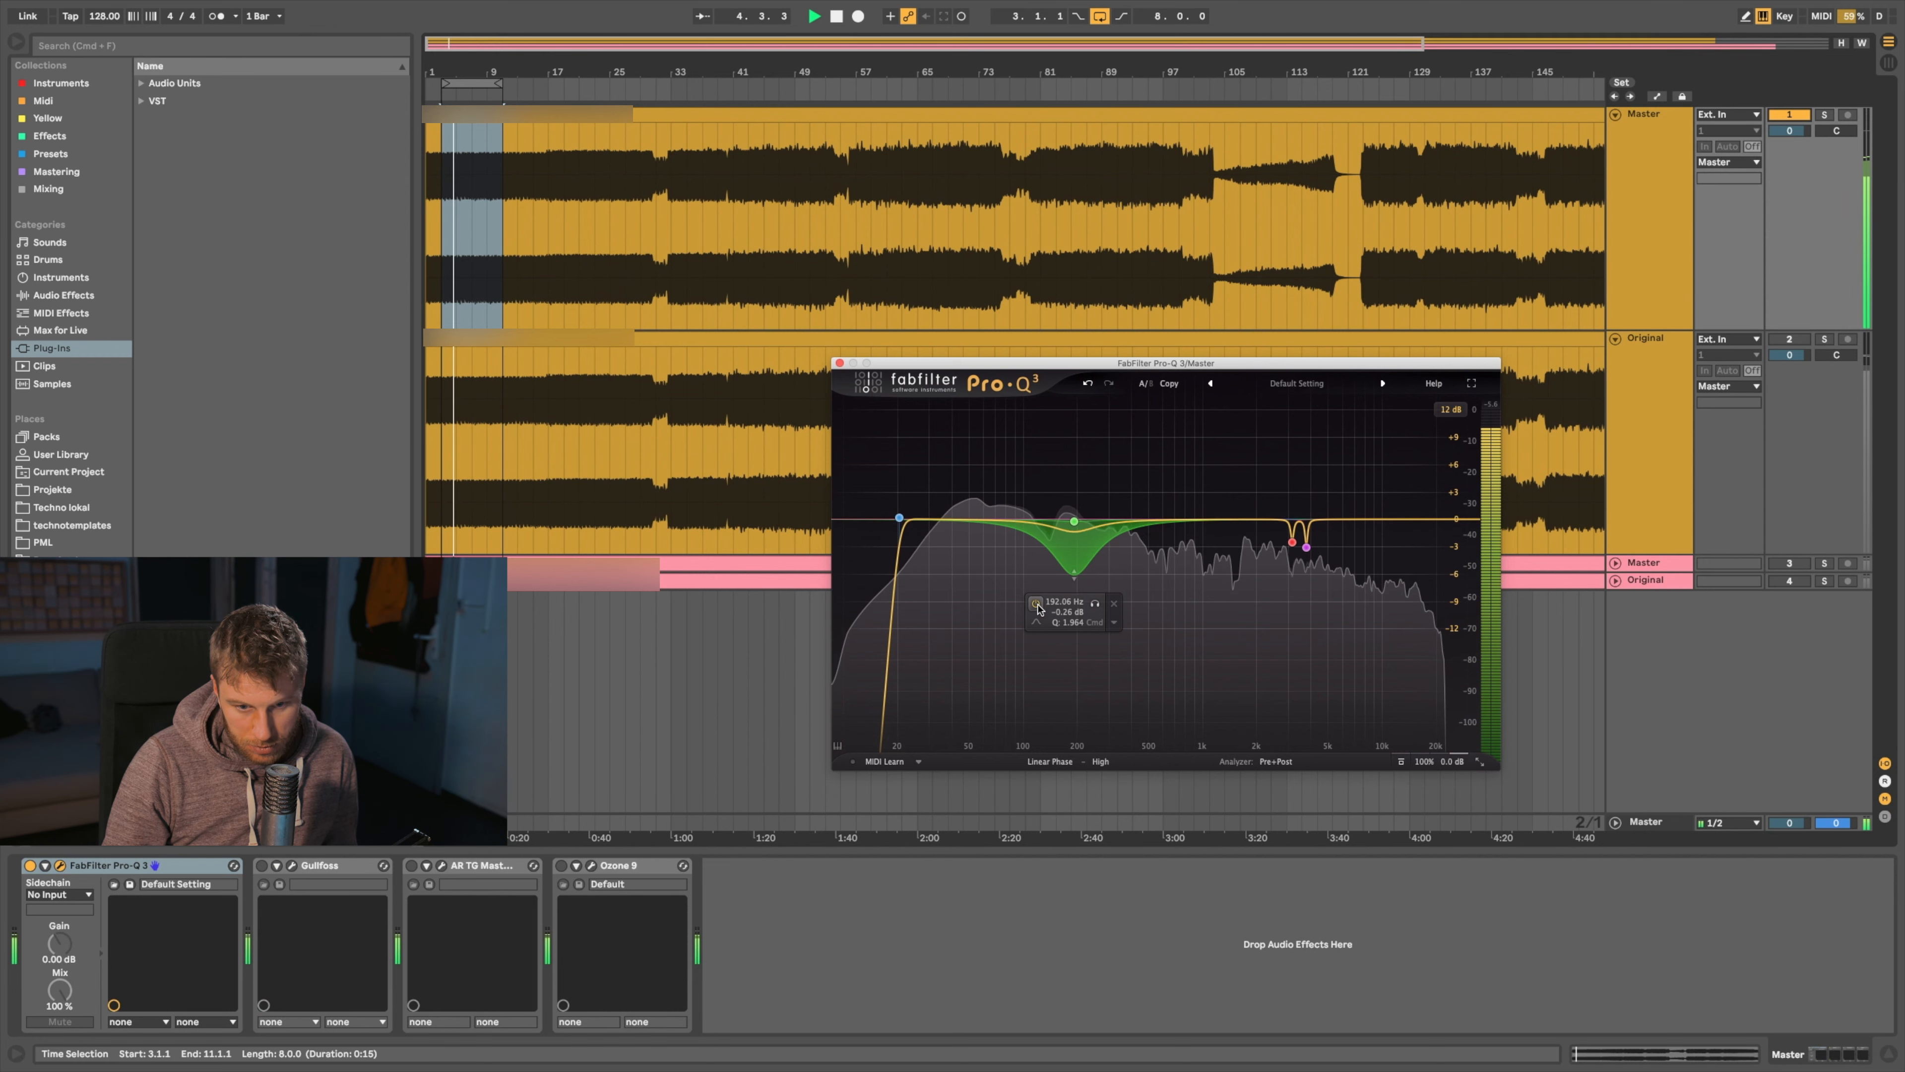
pyautogui.press('space')
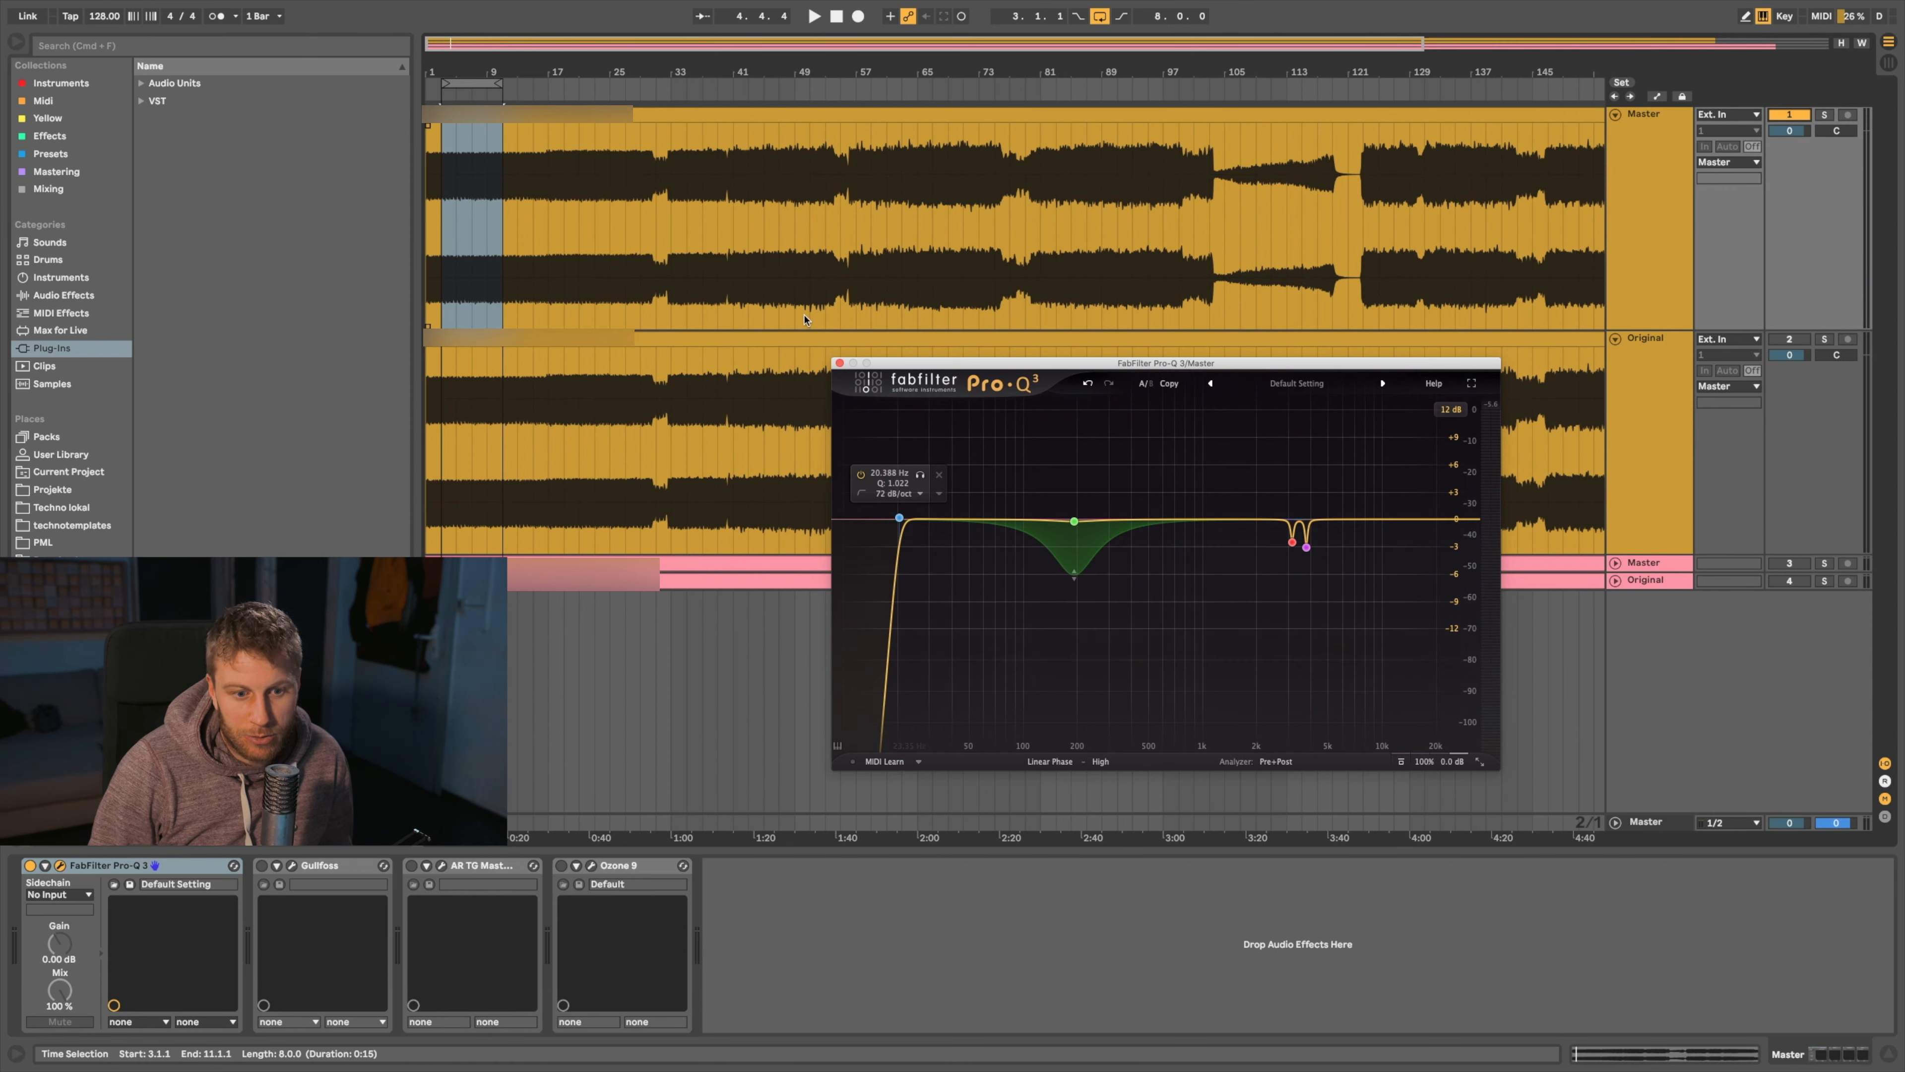
# Replace the EQ window with the enabled Gullfoss plug-in's editor, and fold the Original audio track
pyautogui.click(840, 363)
pyautogui.click(313, 870)
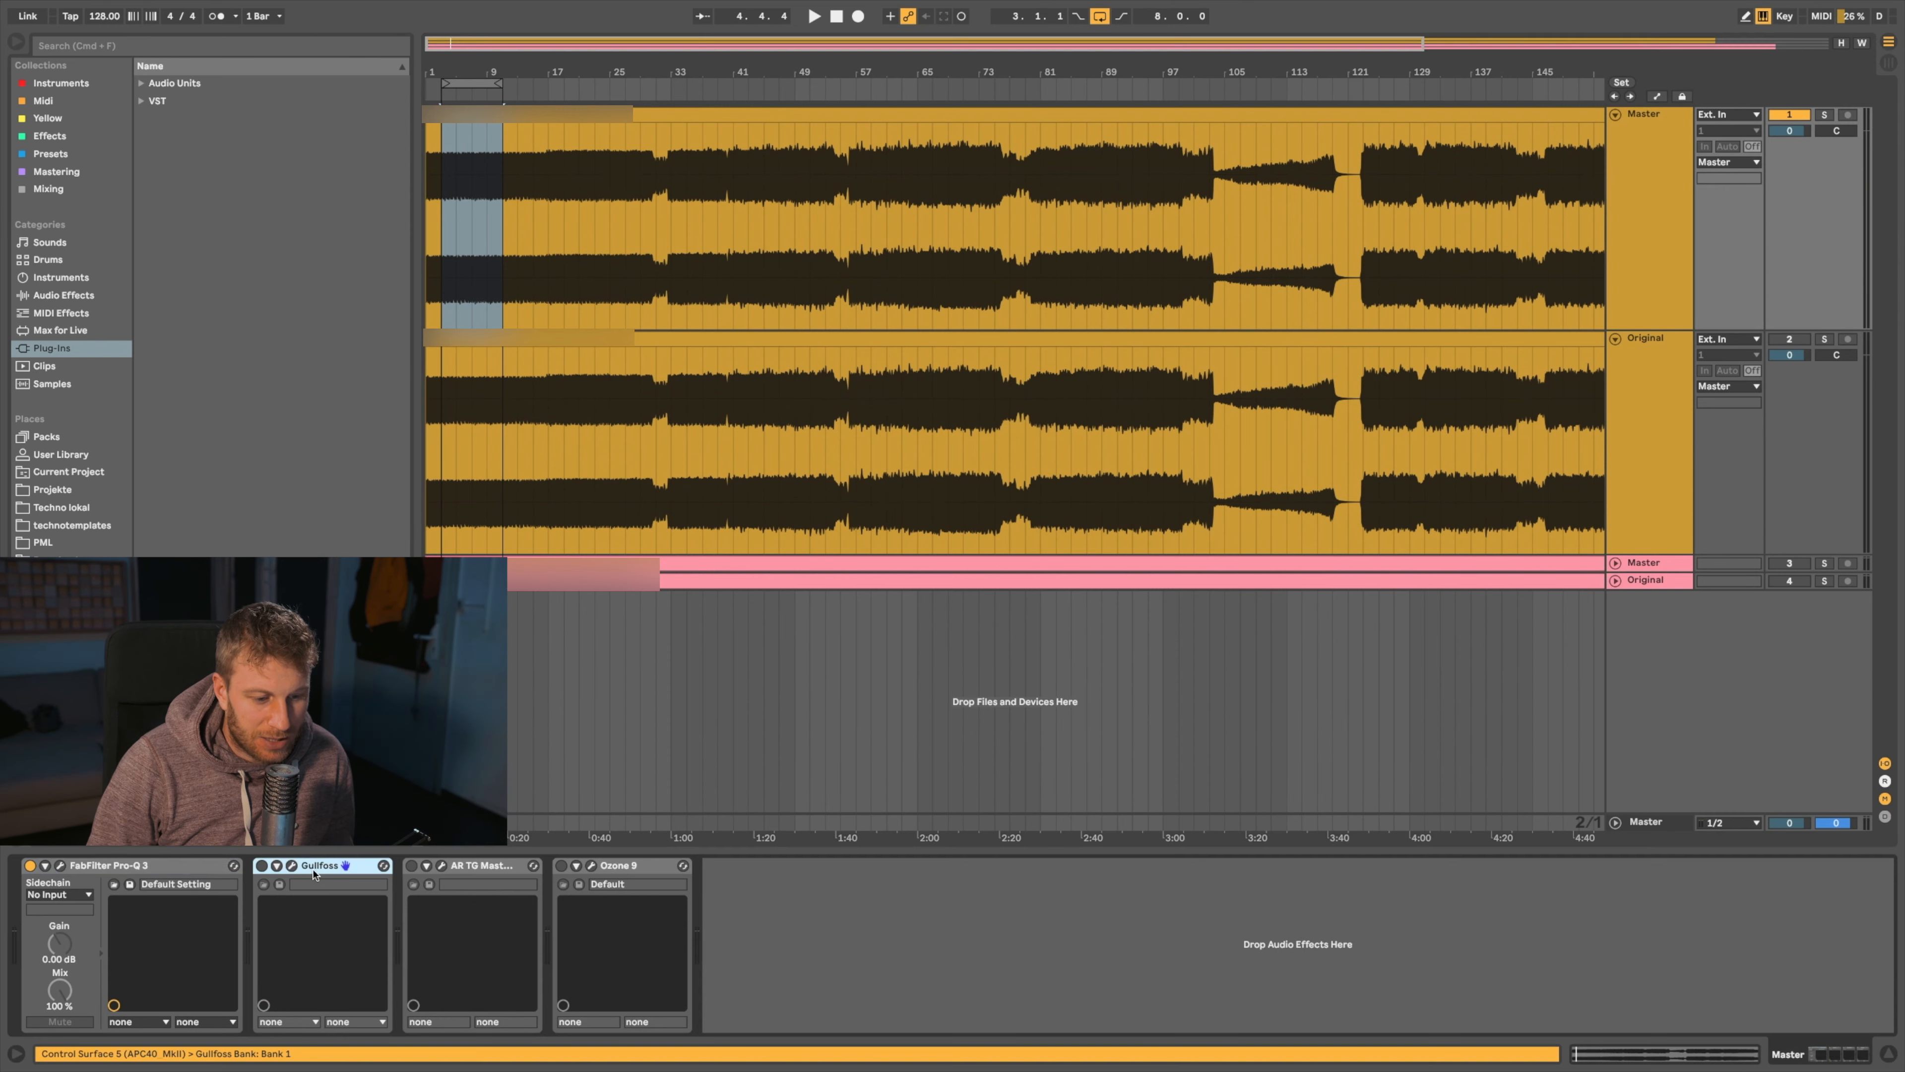
pyautogui.click(262, 866)
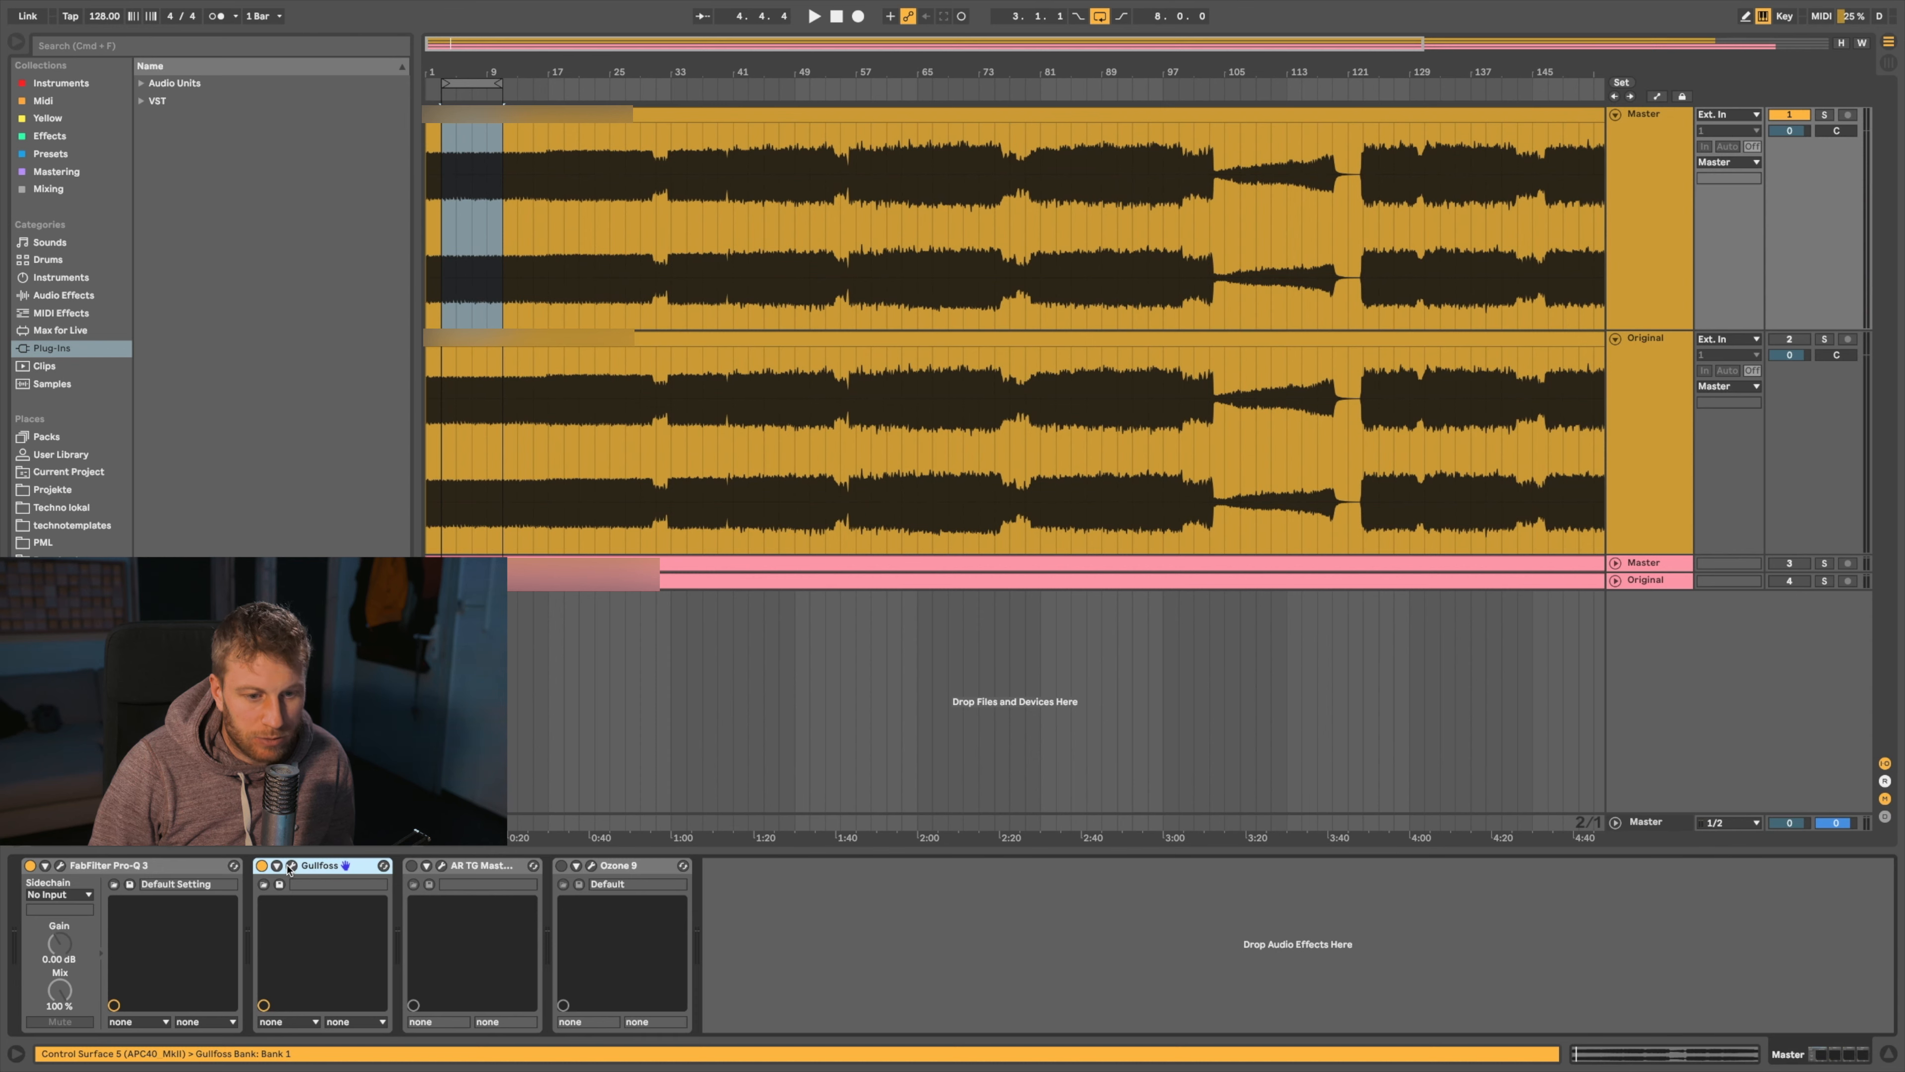
pyautogui.click(290, 866)
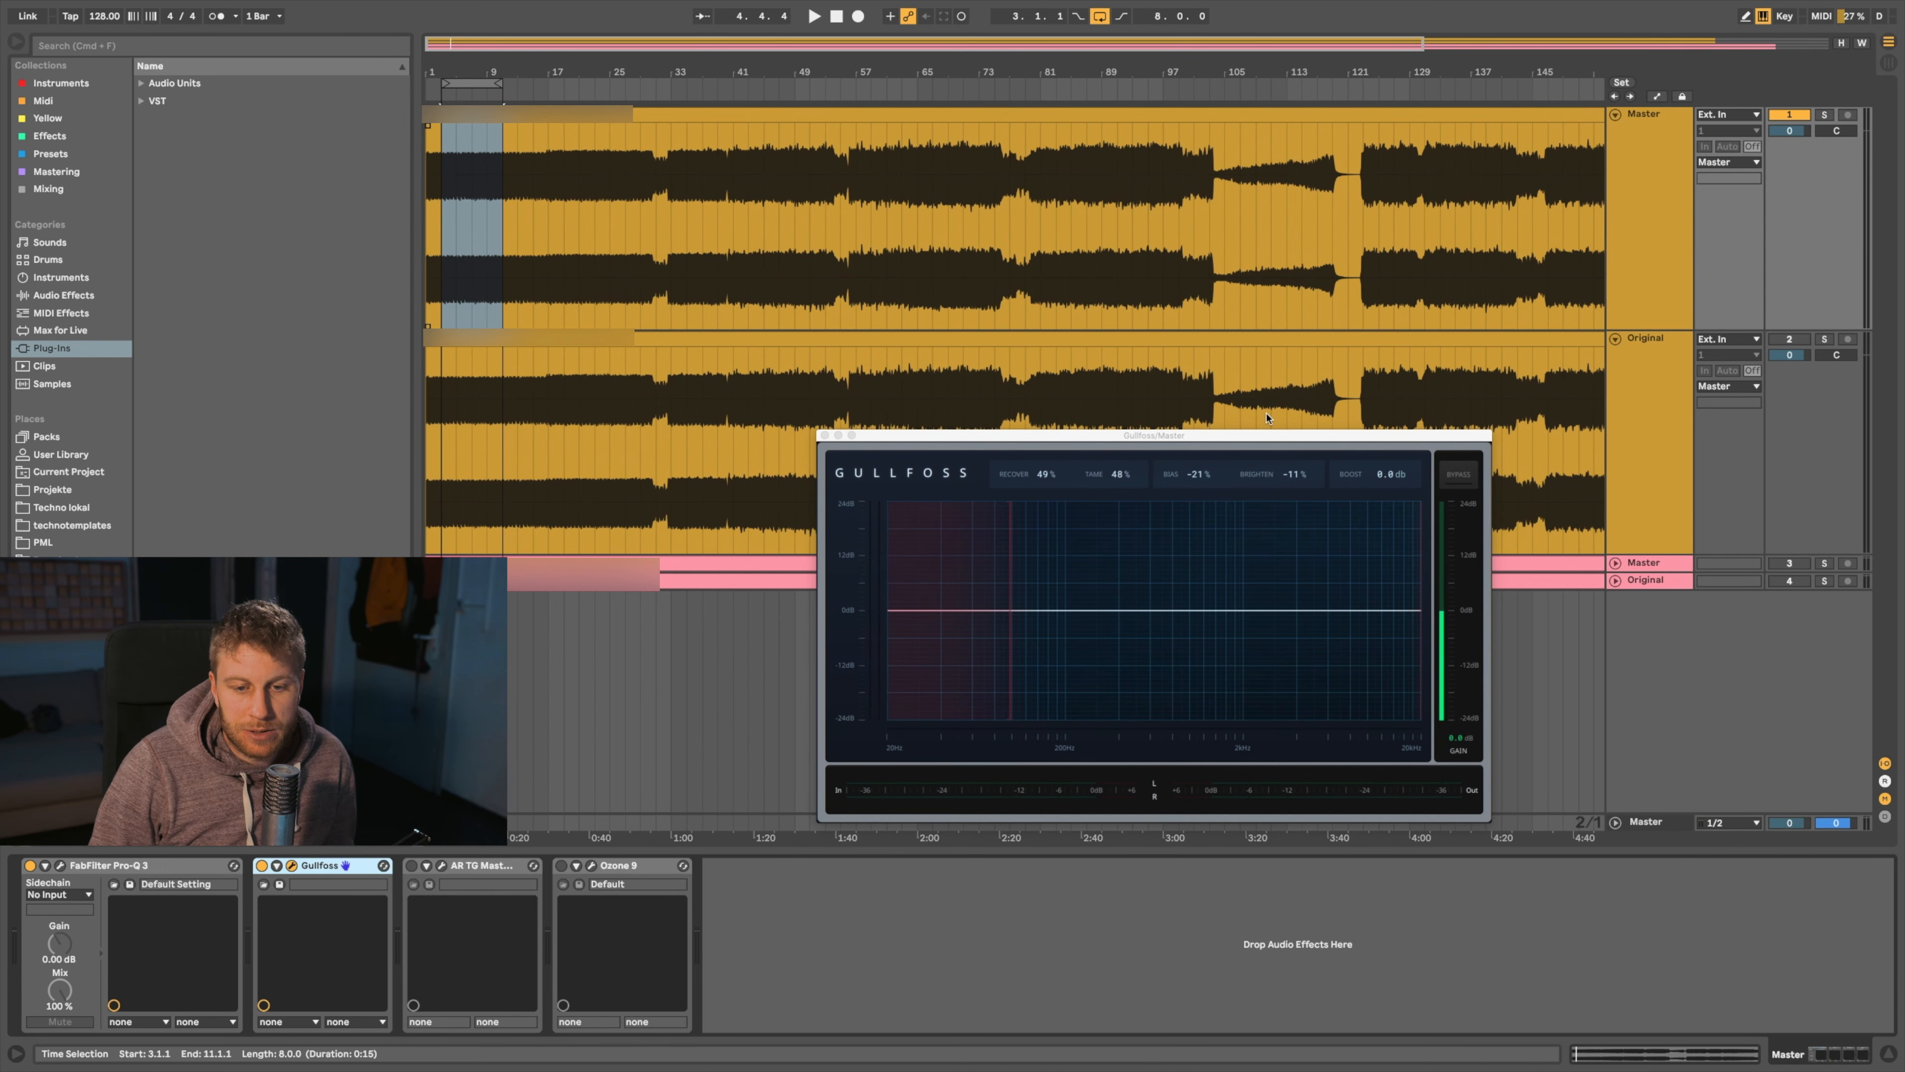
pyautogui.moveTo(1208, 433); pyautogui.dragTo(1311, 499)
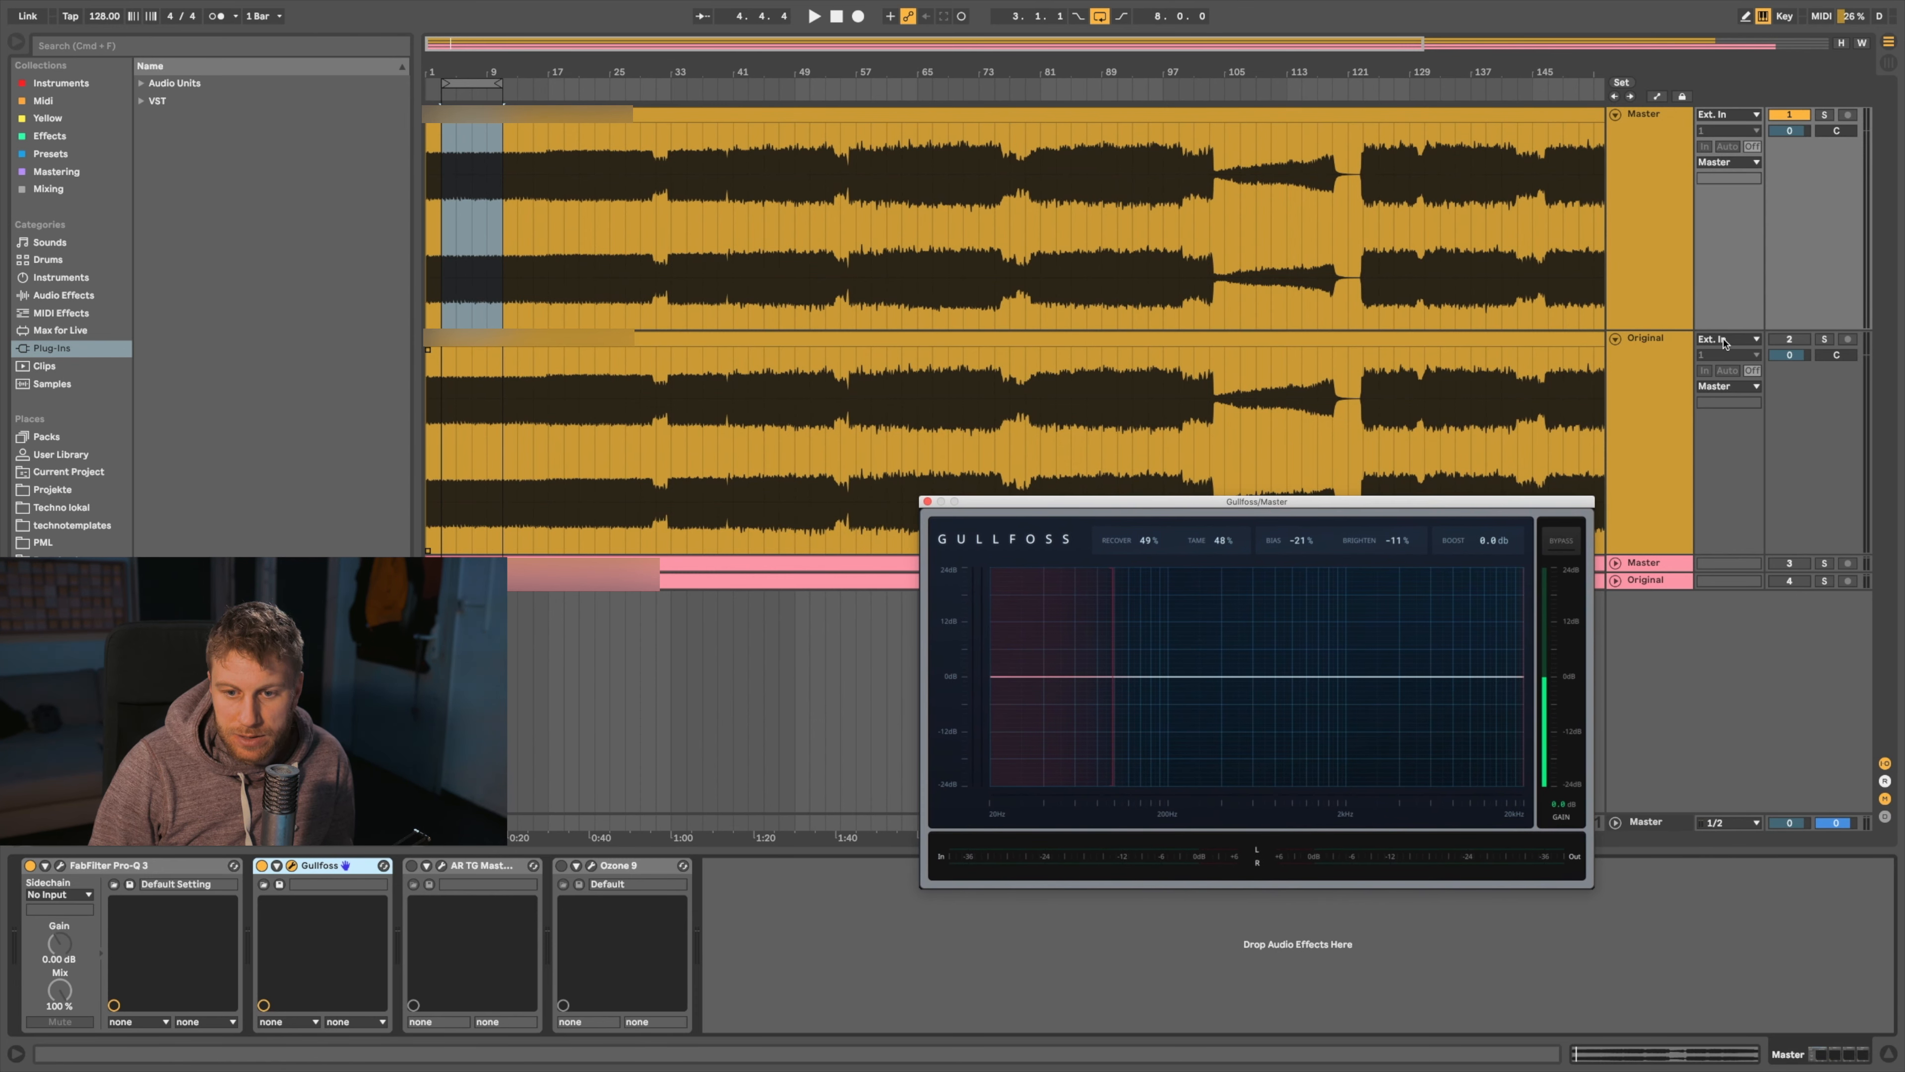
pyautogui.click(1616, 339)
pyautogui.moveTo(1190, 504); pyautogui.dragTo(1156, 440)
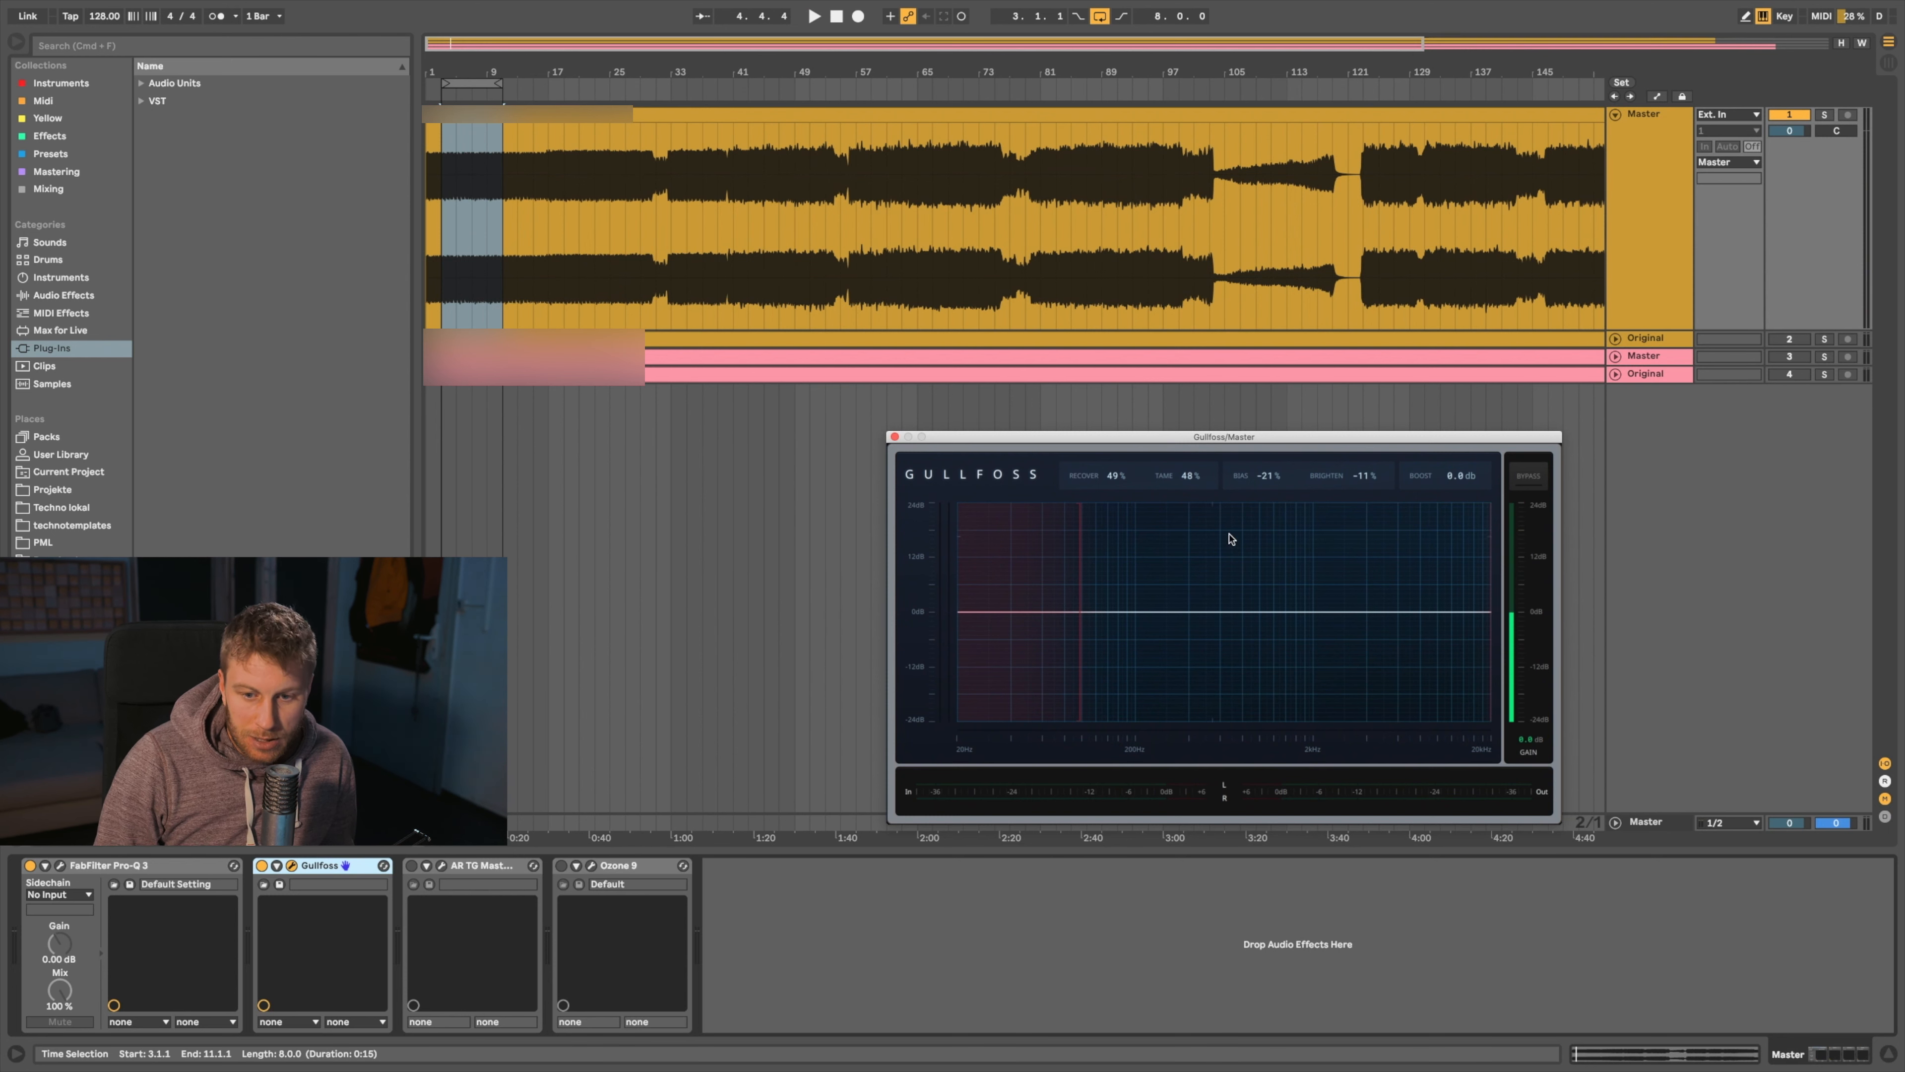
# Play the looped section and compare the sound with Gullfoss bypassed and active
pyautogui.click(1528, 475)
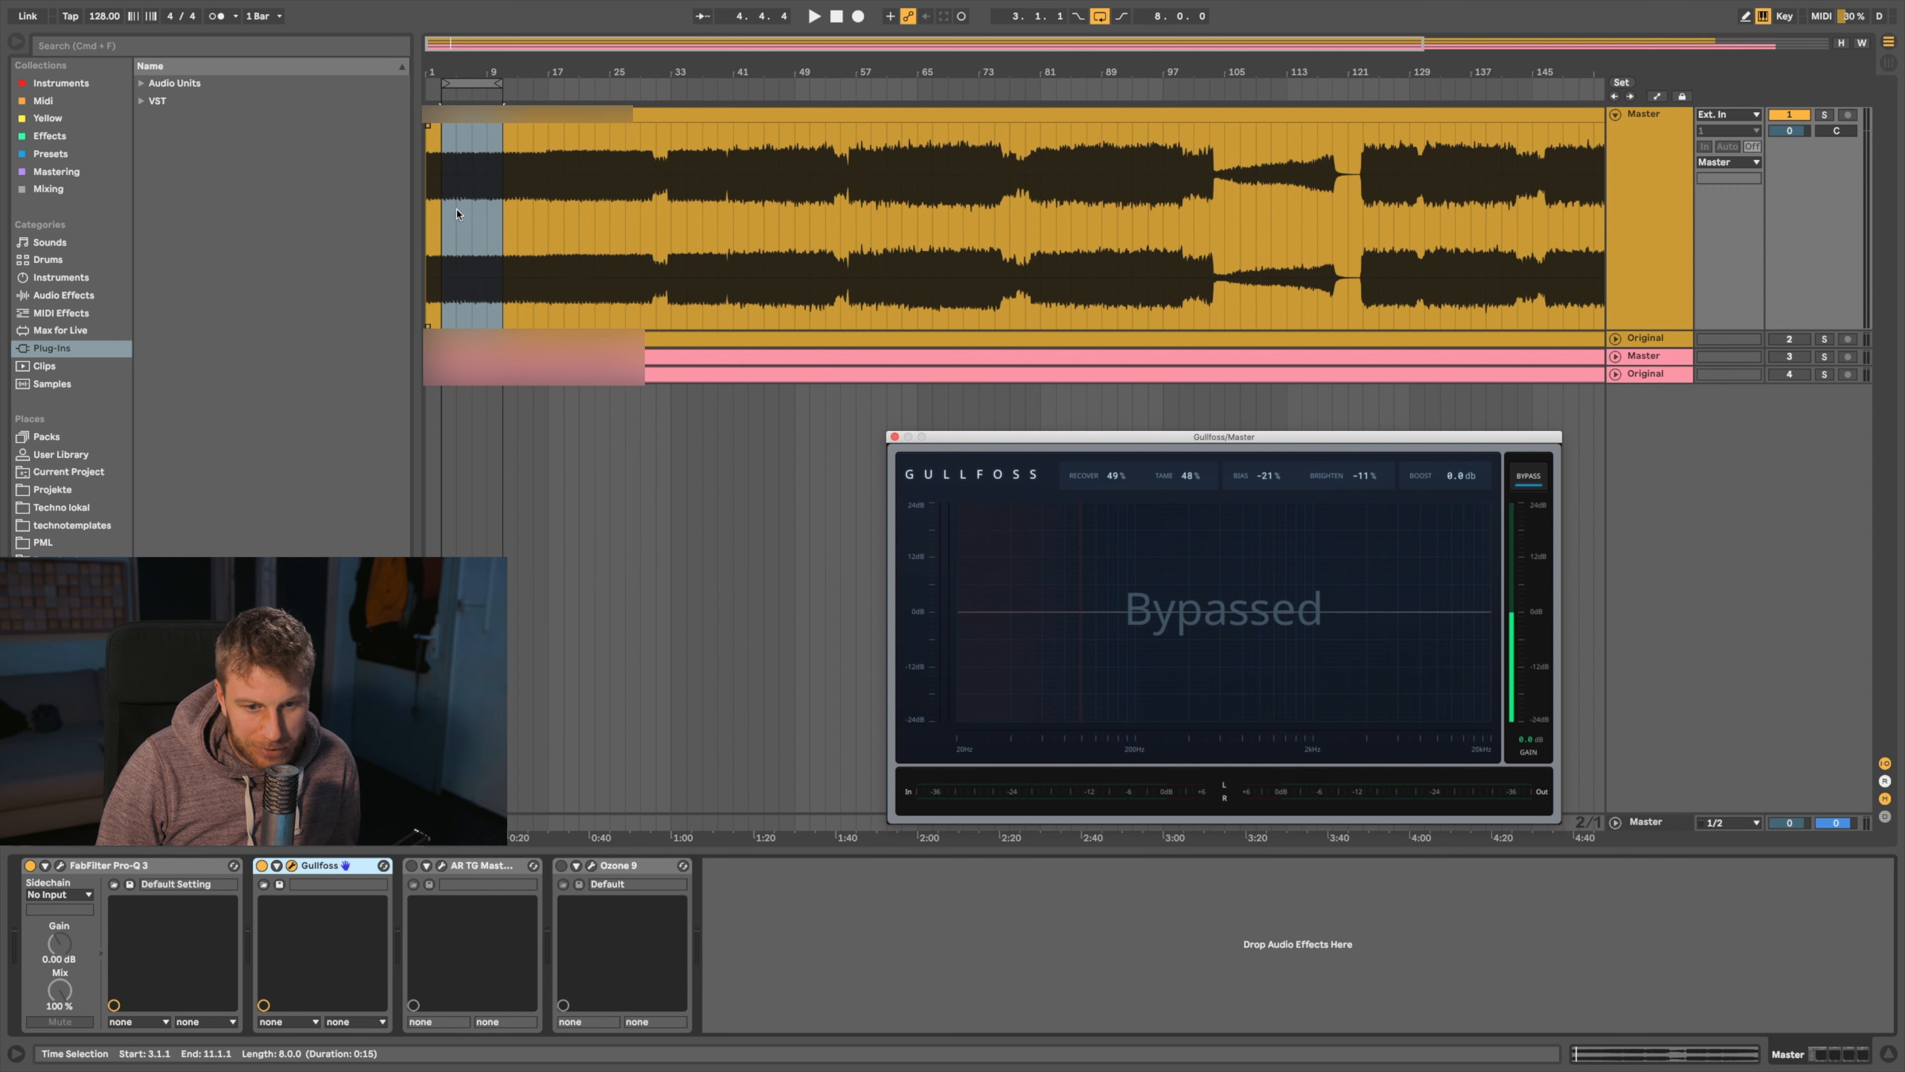
pyautogui.press('space')
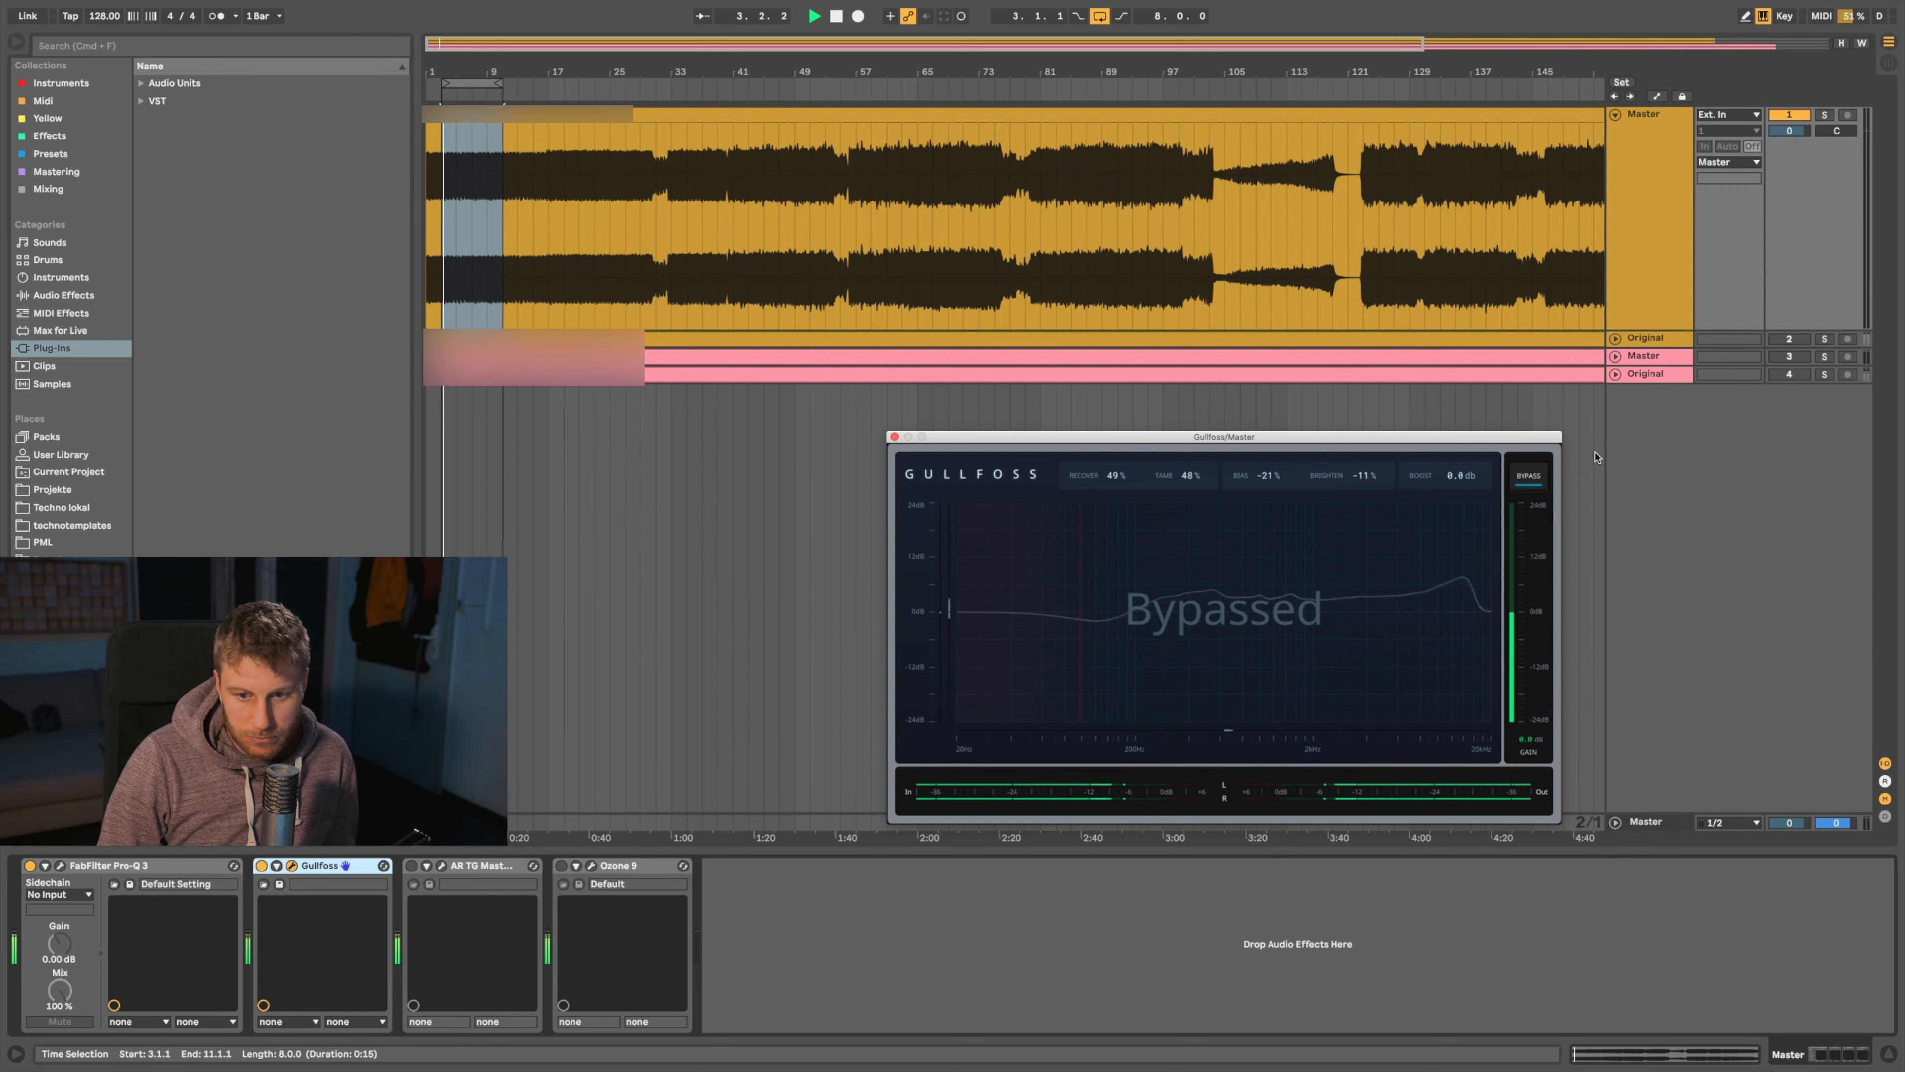
pyautogui.click(1534, 482)
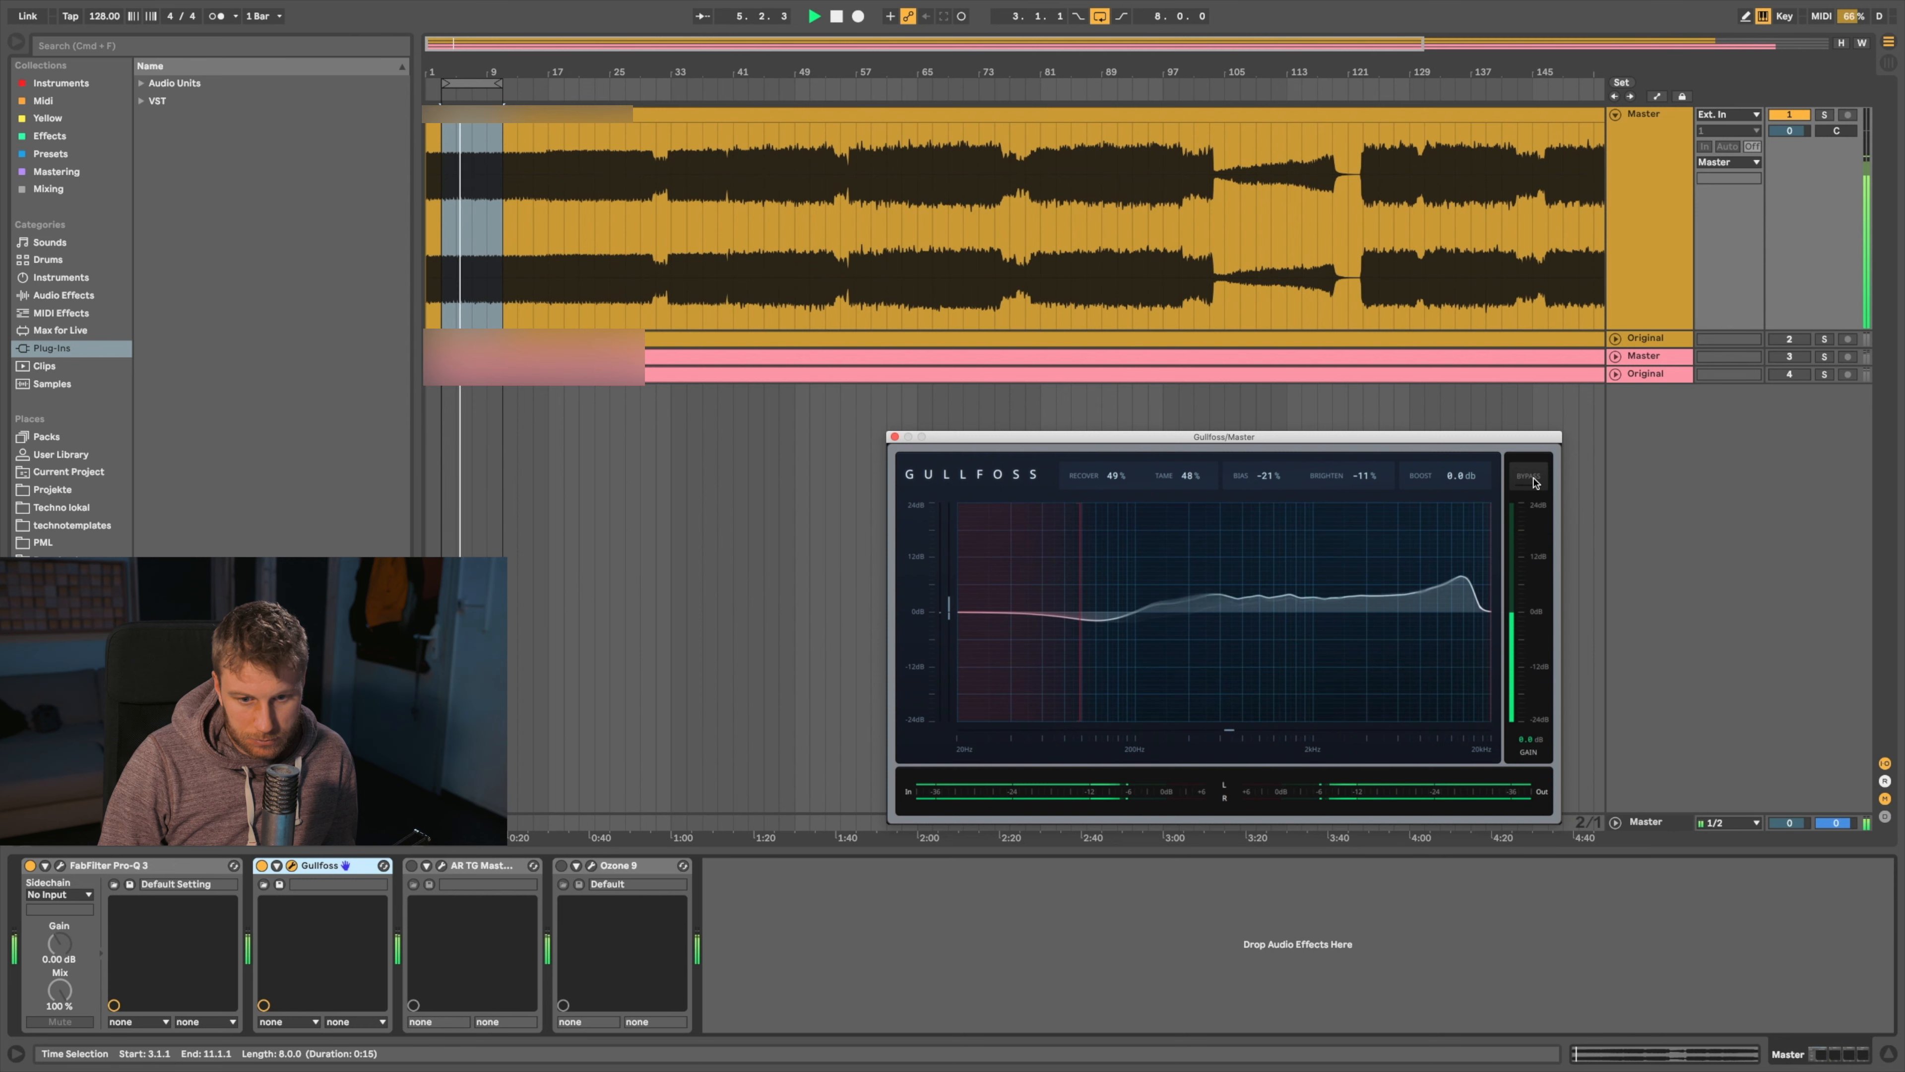
pyautogui.click(1534, 482)
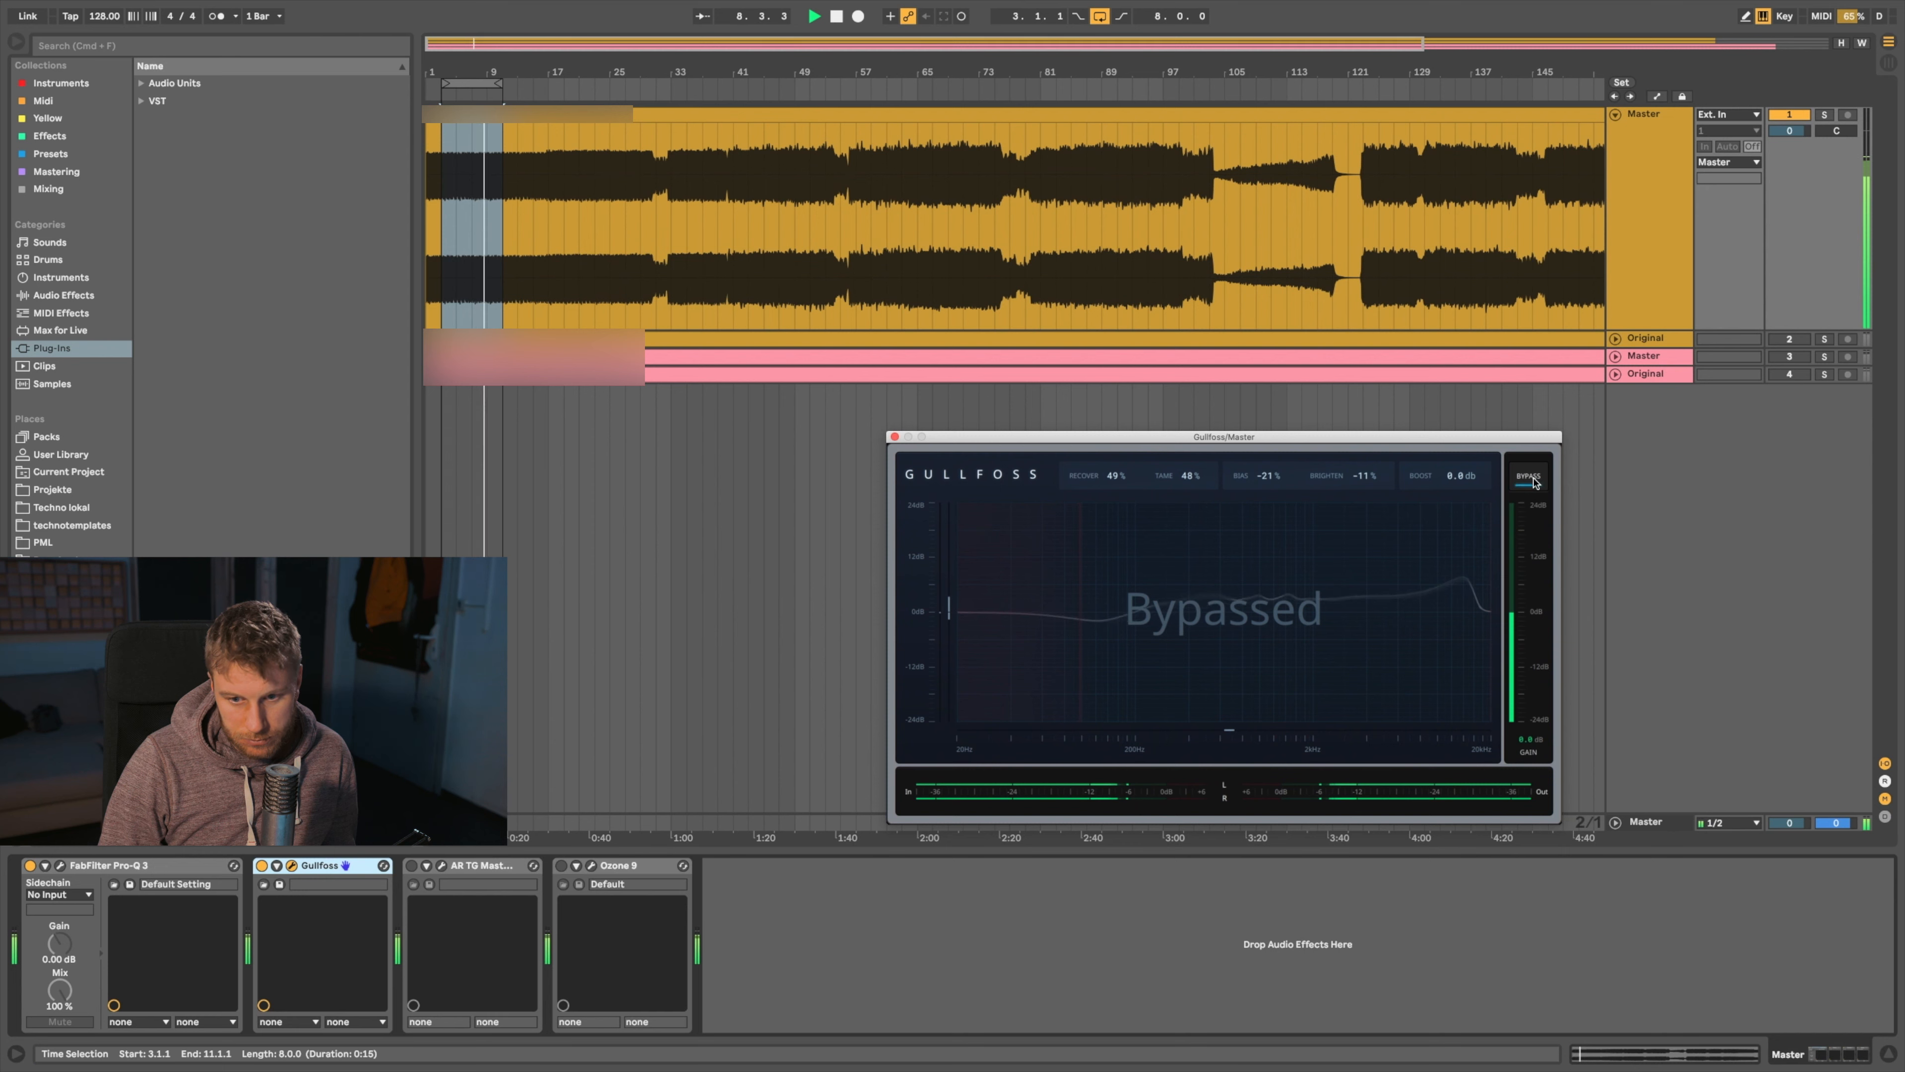
pyautogui.click(1534, 482)
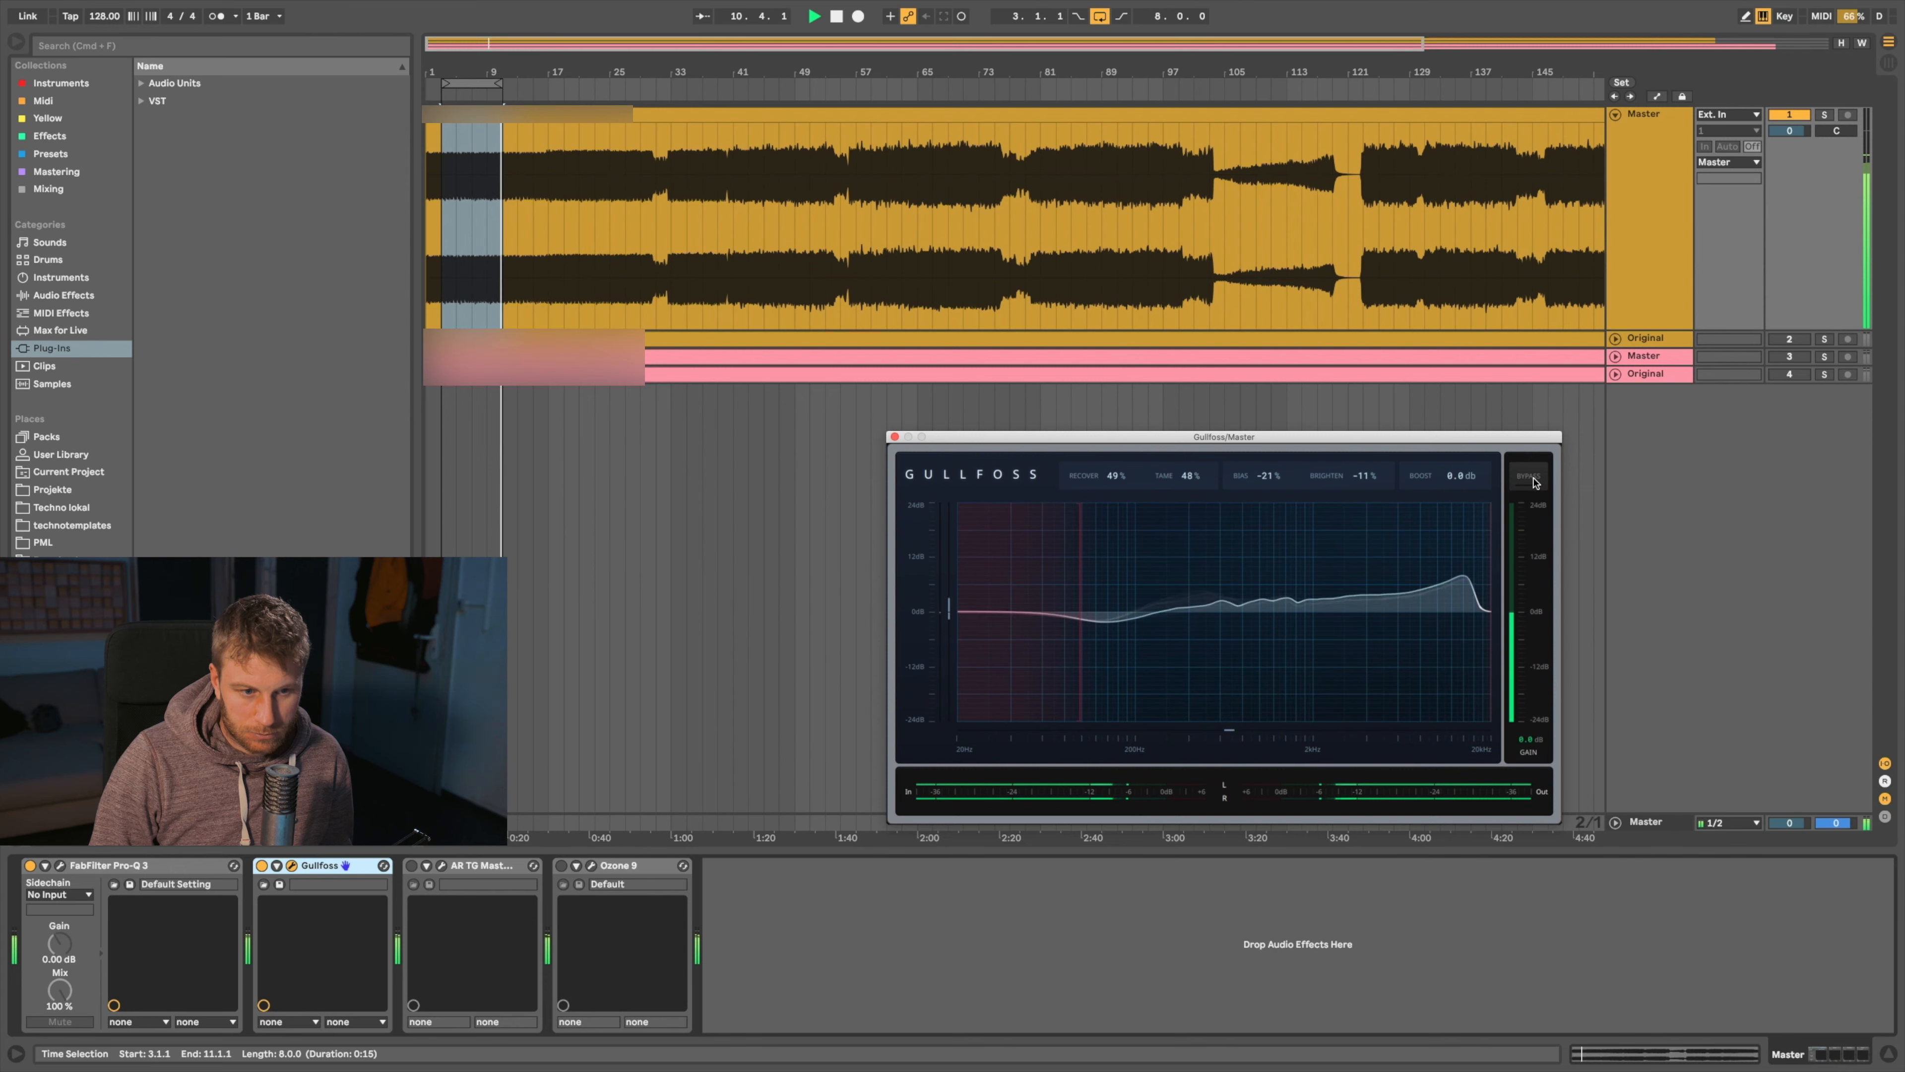
# Turn looping off and compare Gullfoss bypassed and active from bar 67, leaving it active and stopping playback
pyautogui.click(1100, 15)
pyautogui.click(934, 180)
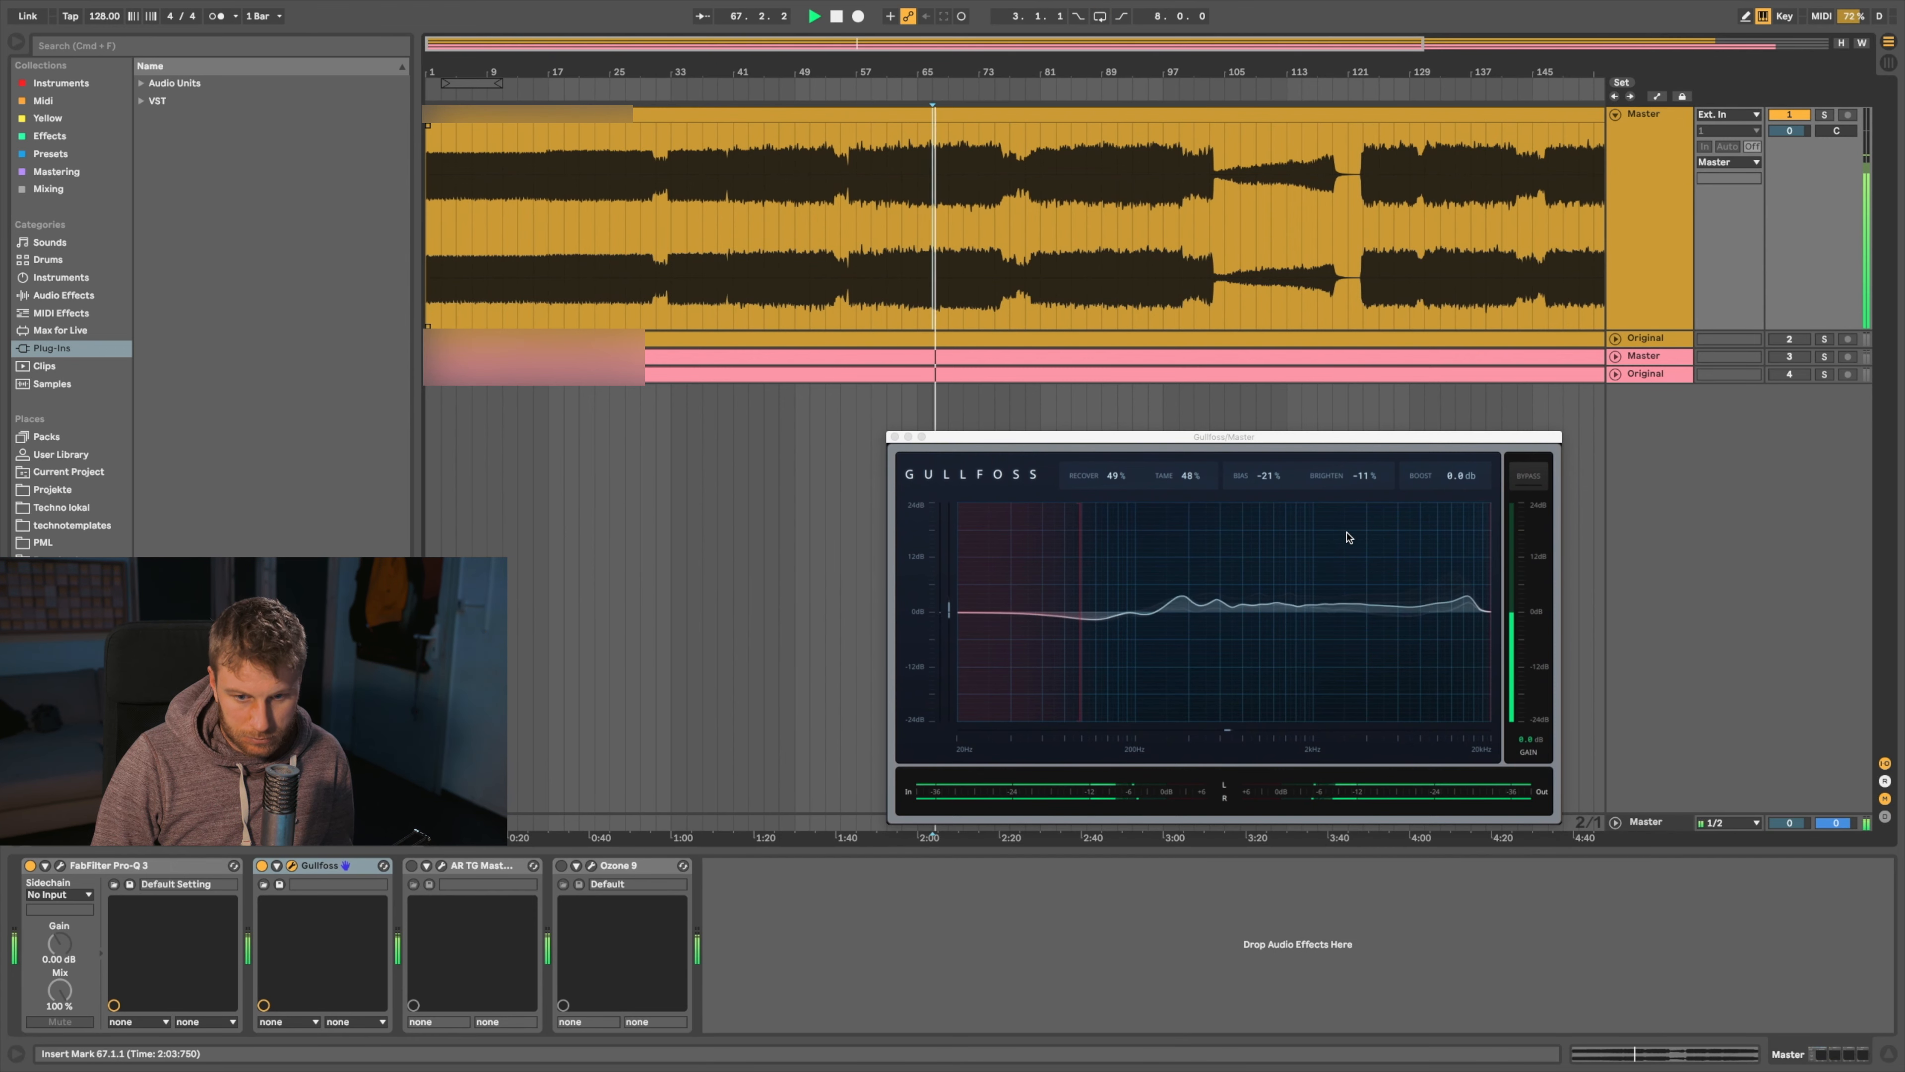
pyautogui.click(1529, 479)
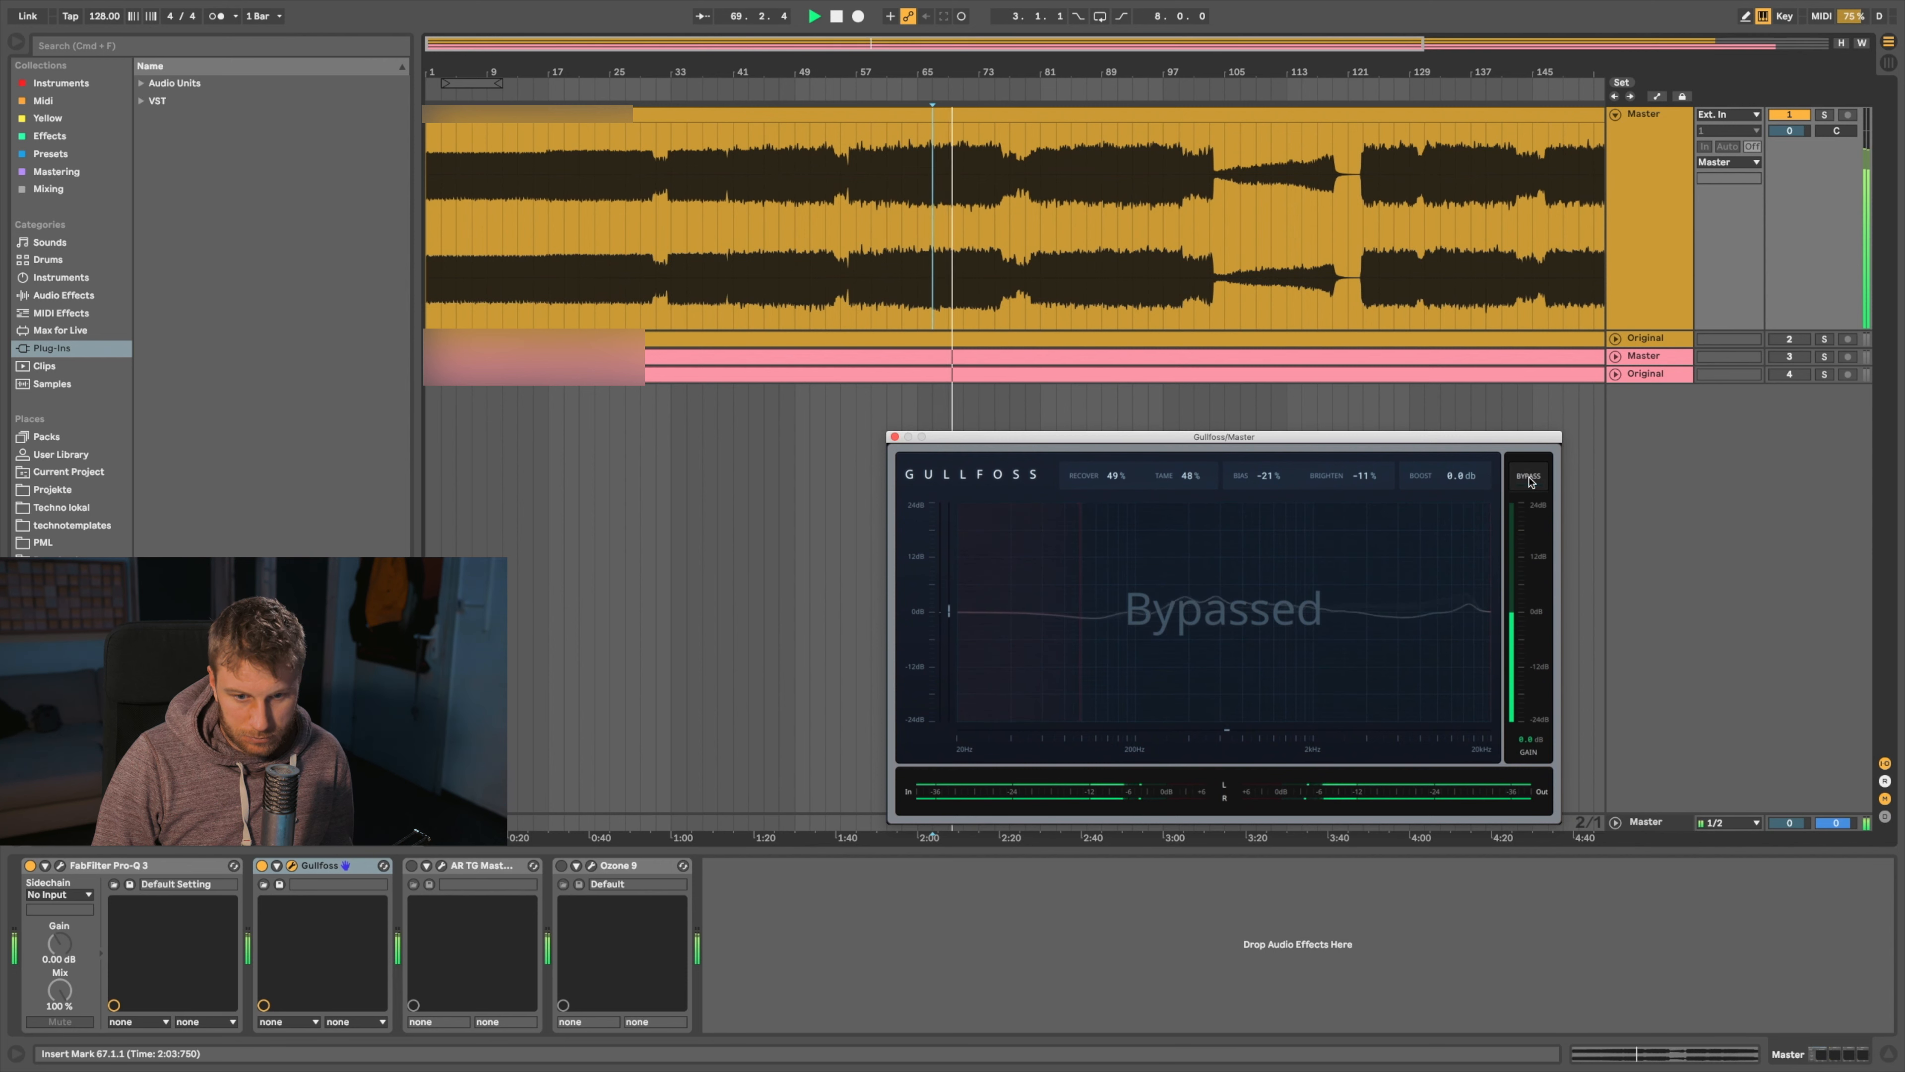
pyautogui.click(1530, 479)
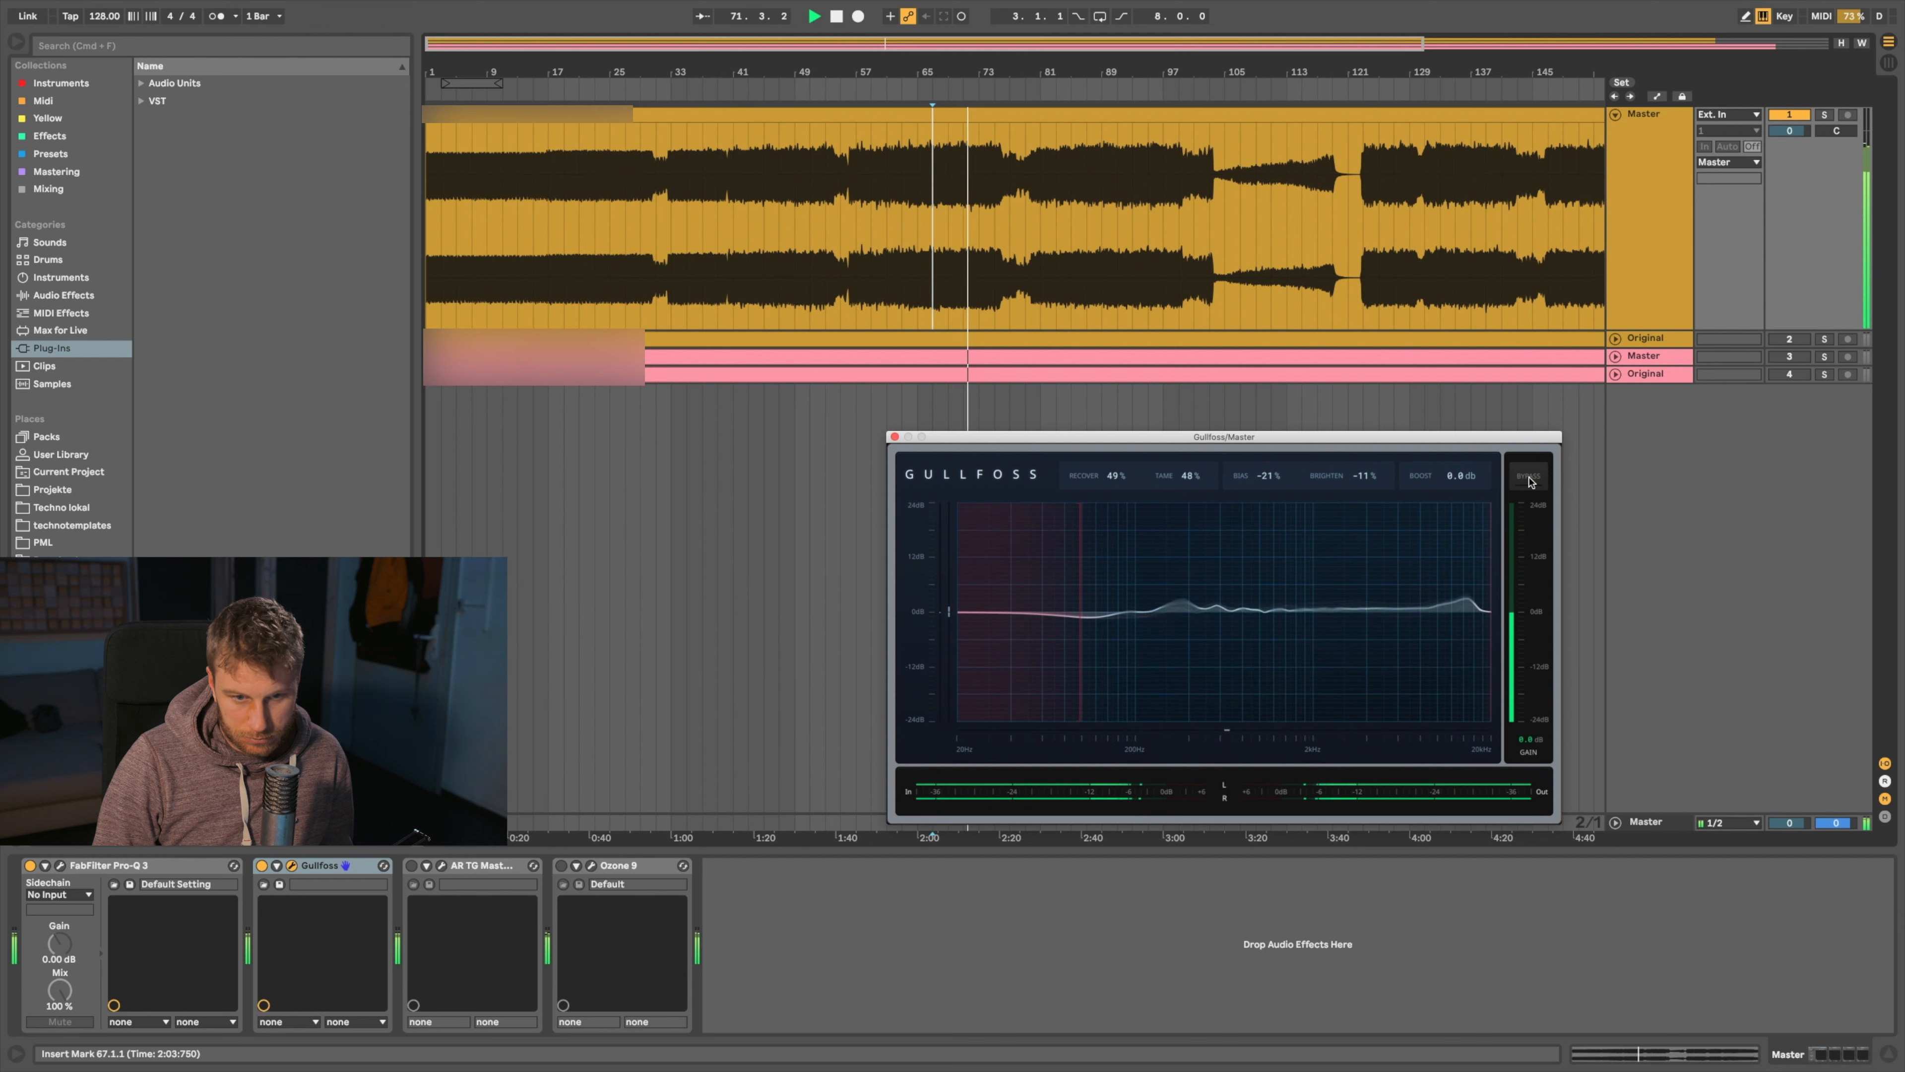
pyautogui.click(1529, 479)
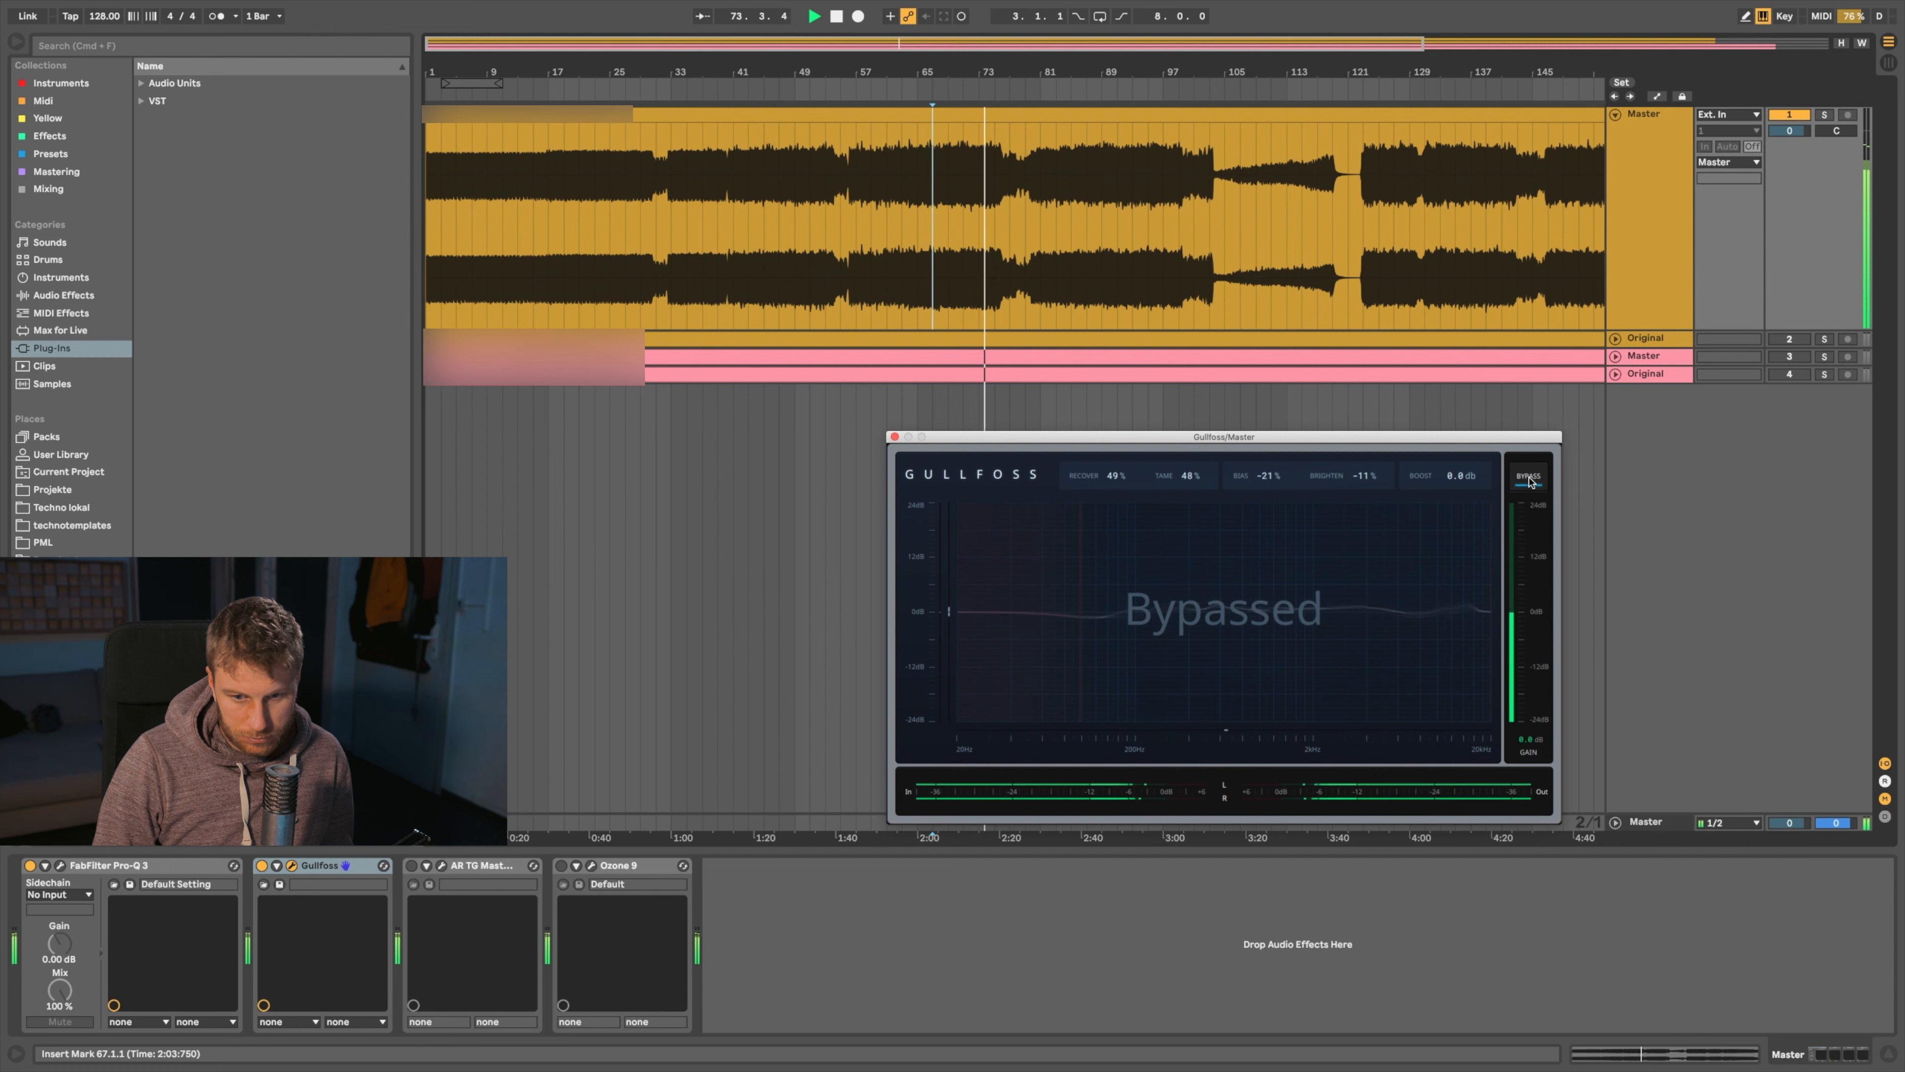
pyautogui.click(1529, 479)
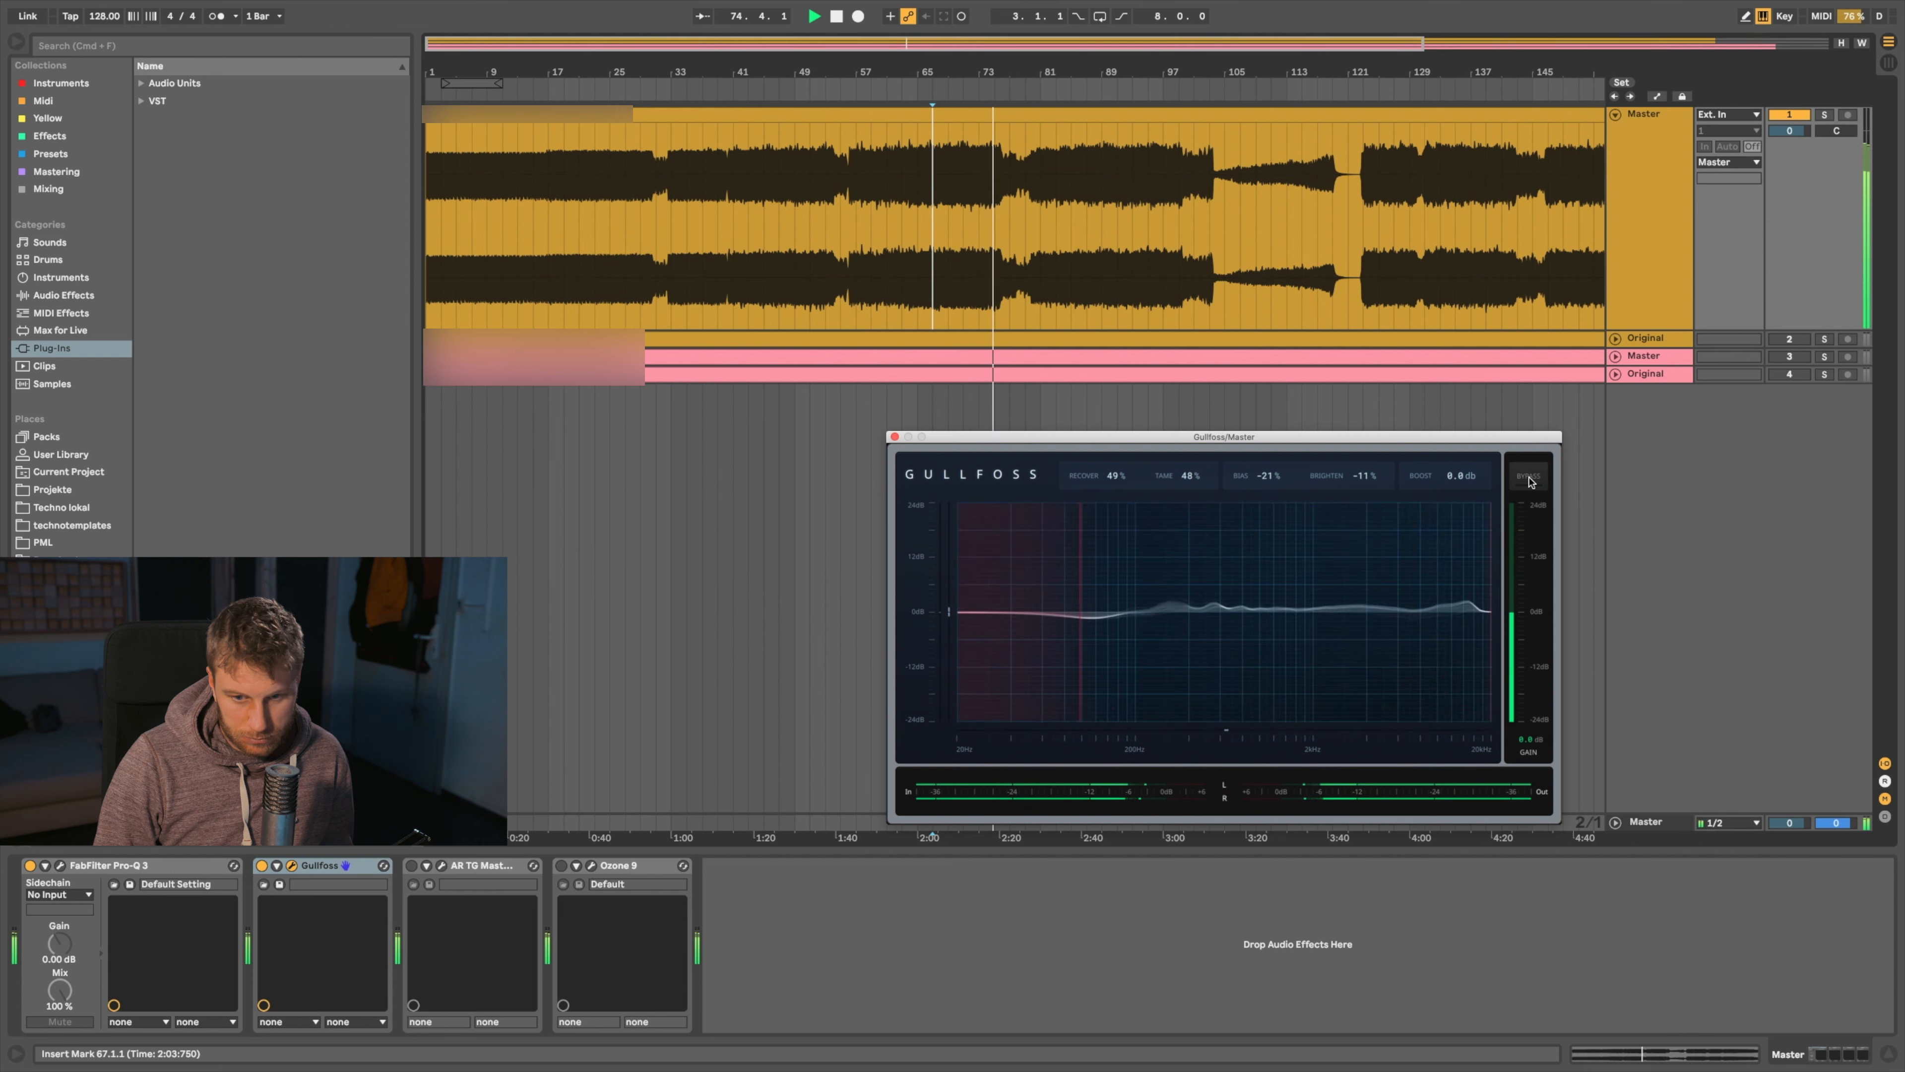
pyautogui.press('space')
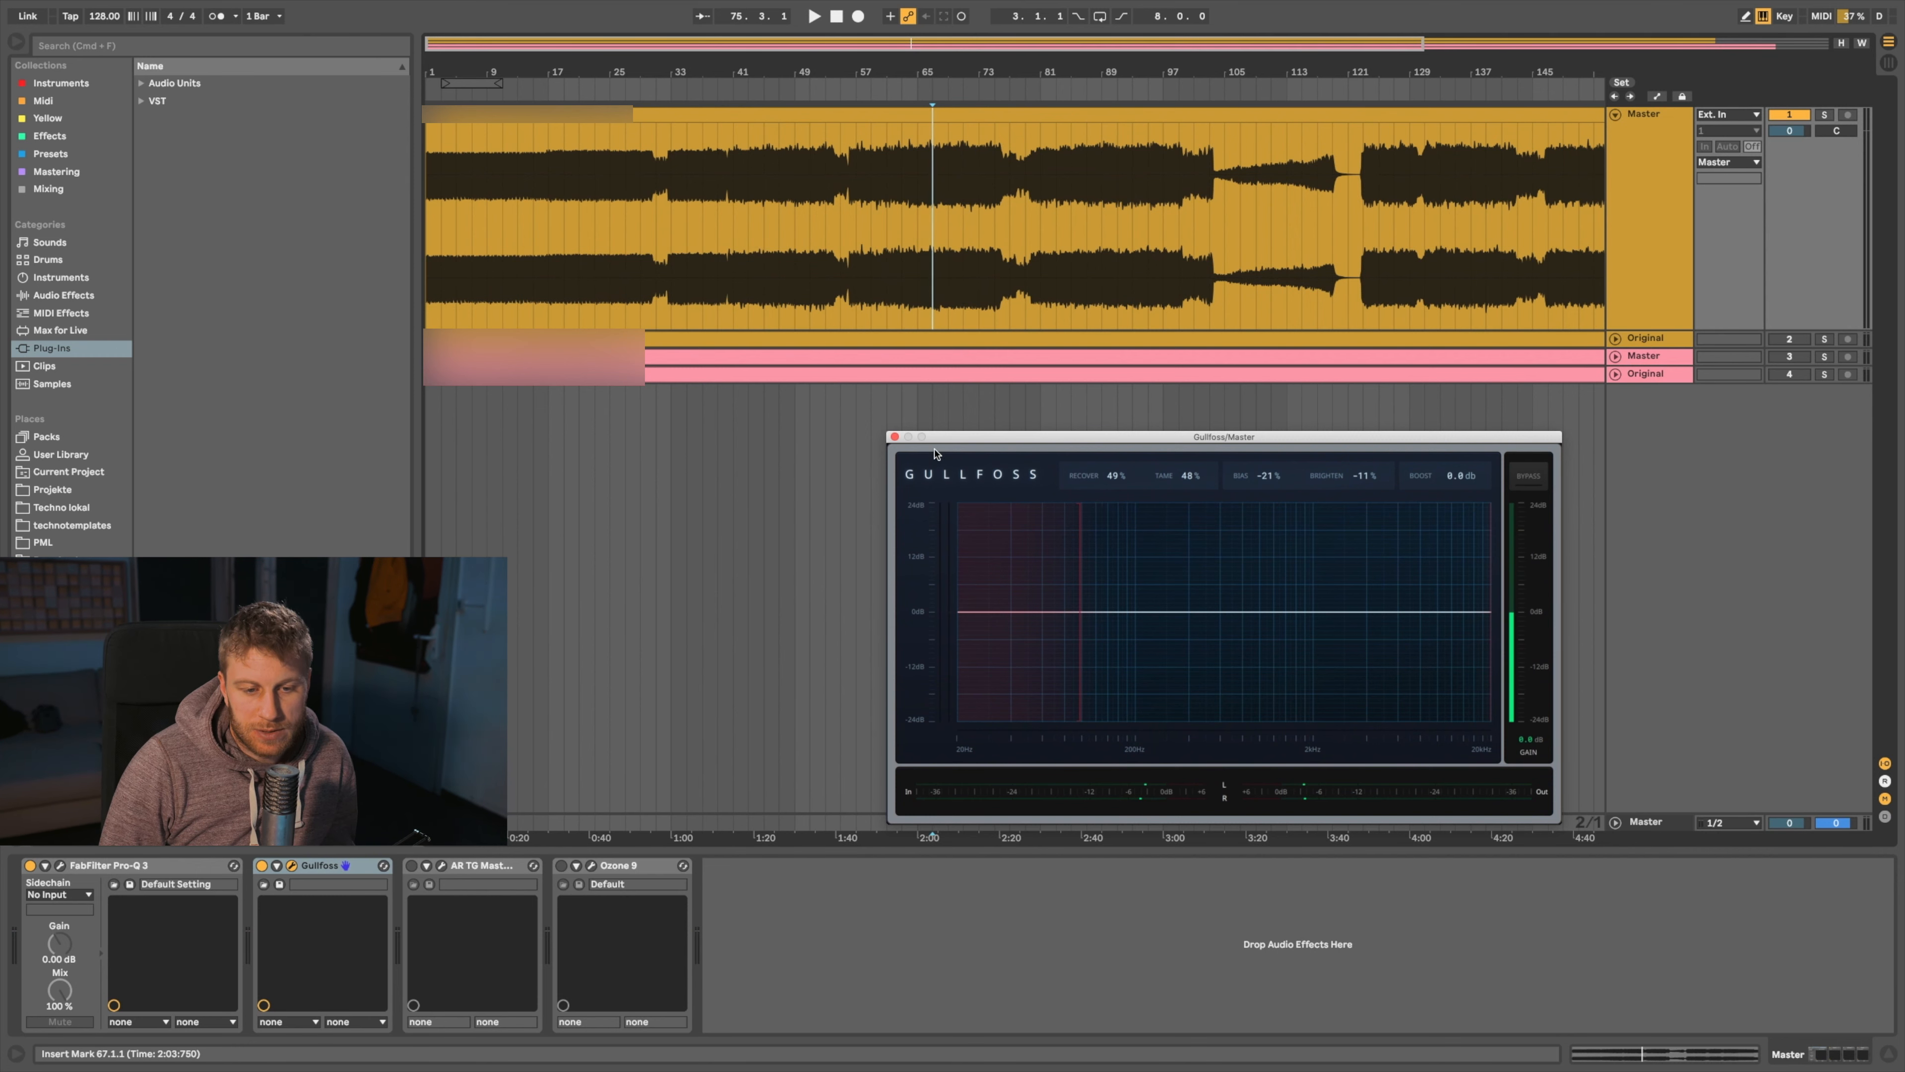
# Close the Gullfoss window, then enable the AR TG Mastering plug-in and open its editor
pyautogui.click(894, 438)
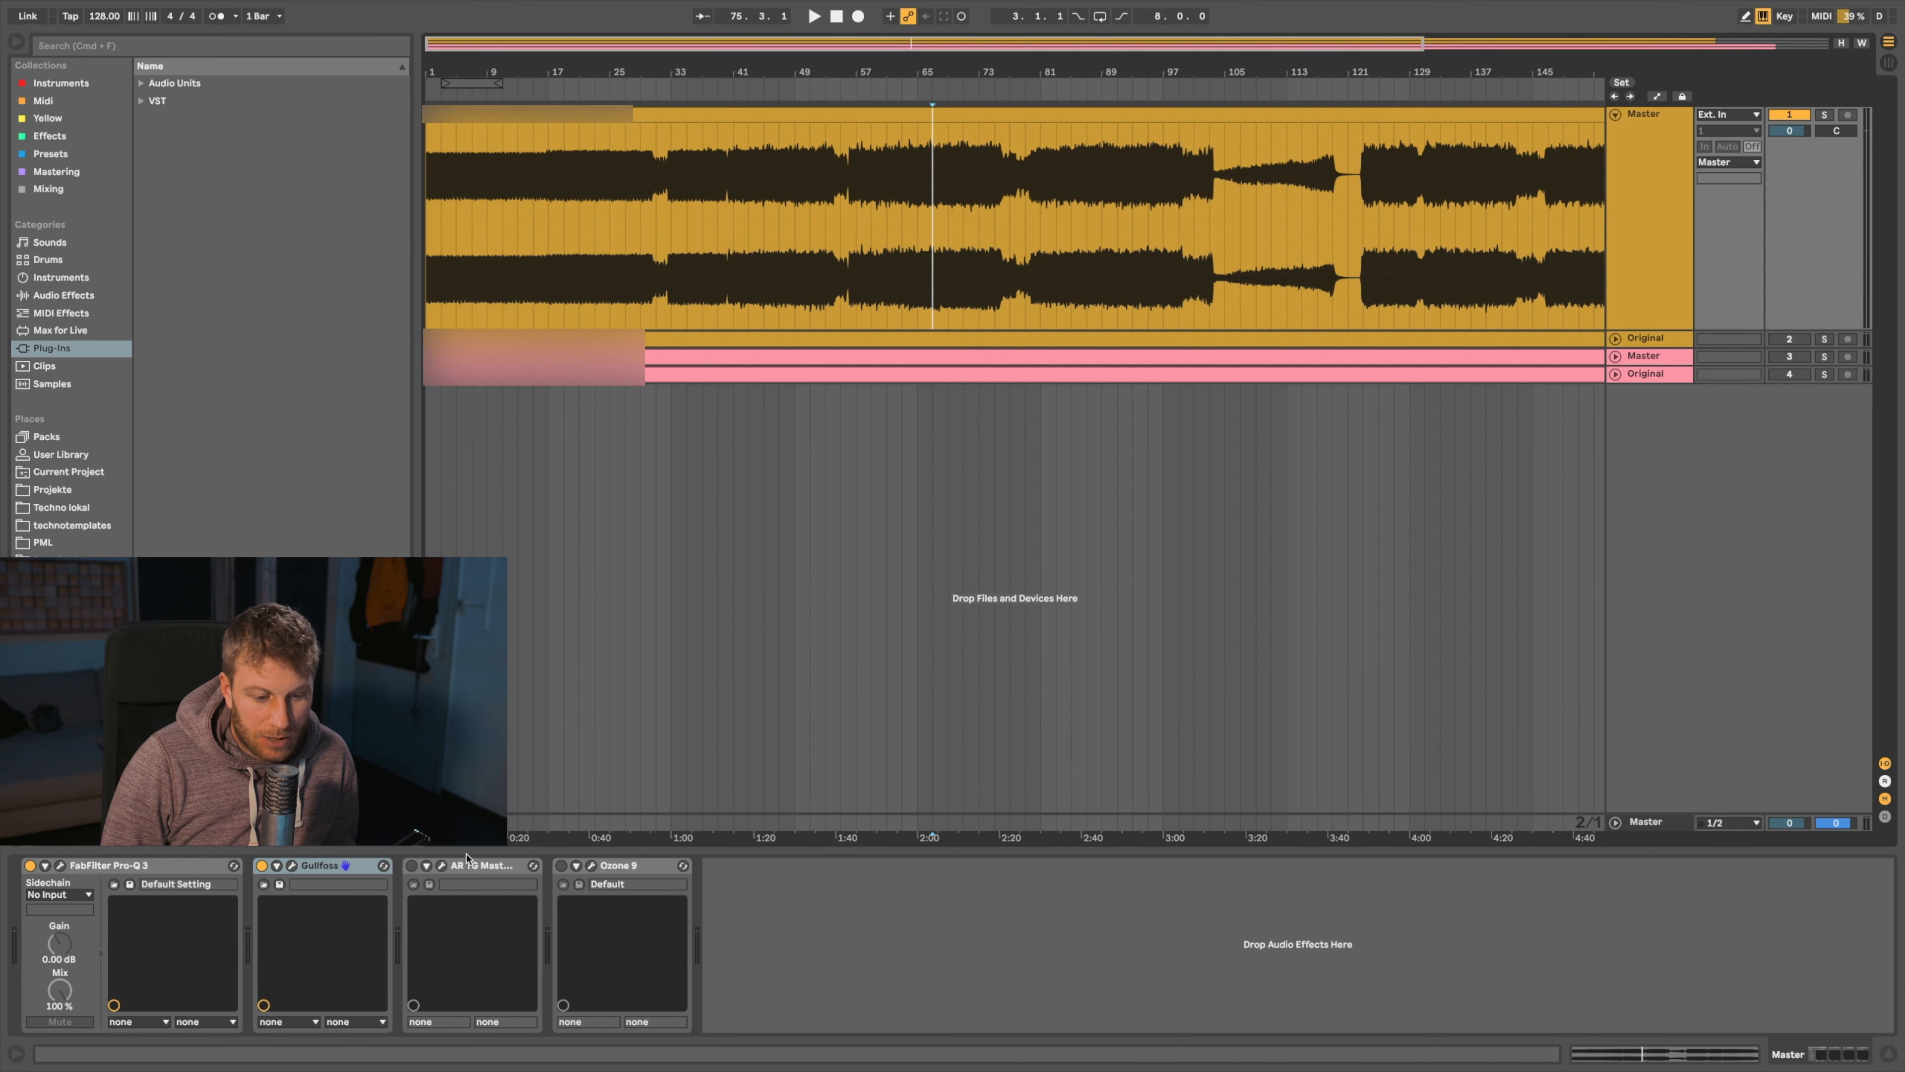
pyautogui.click(416, 868)
pyautogui.click(414, 866)
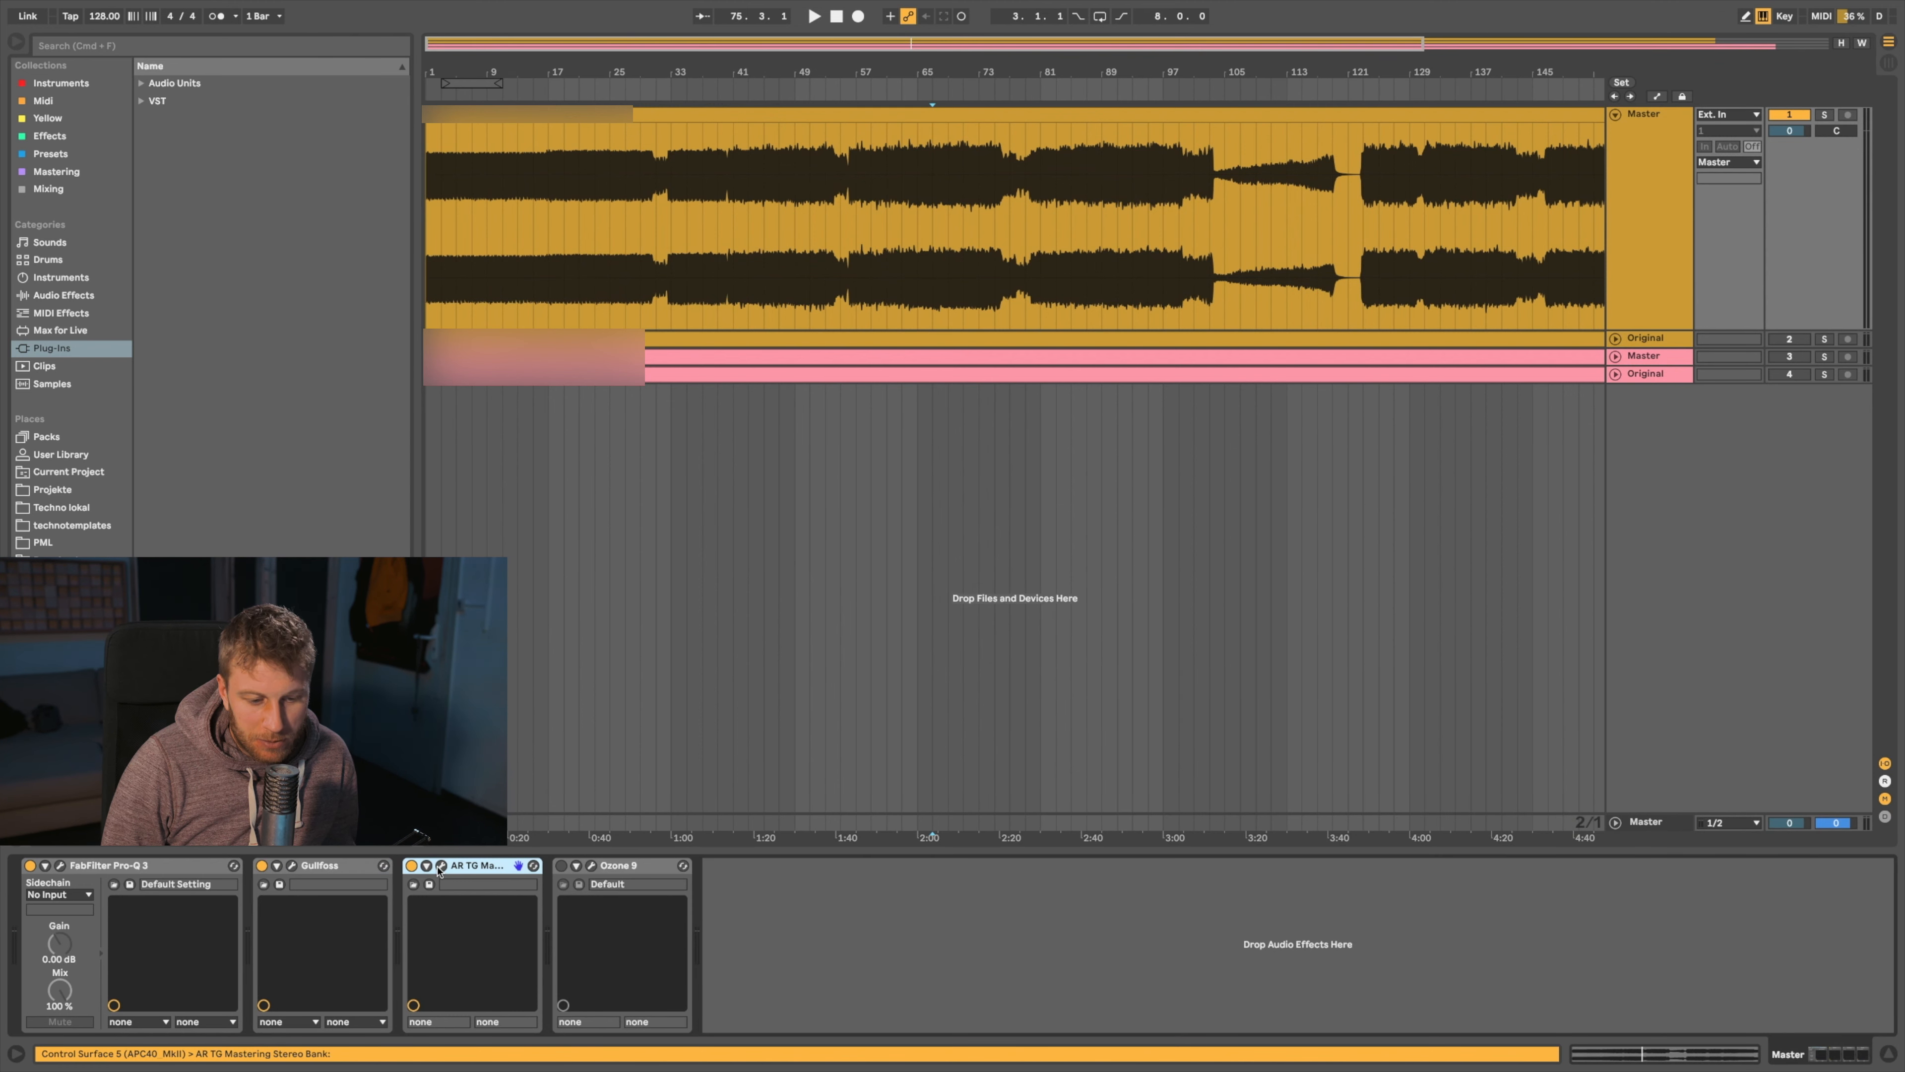
pyautogui.click(440, 866)
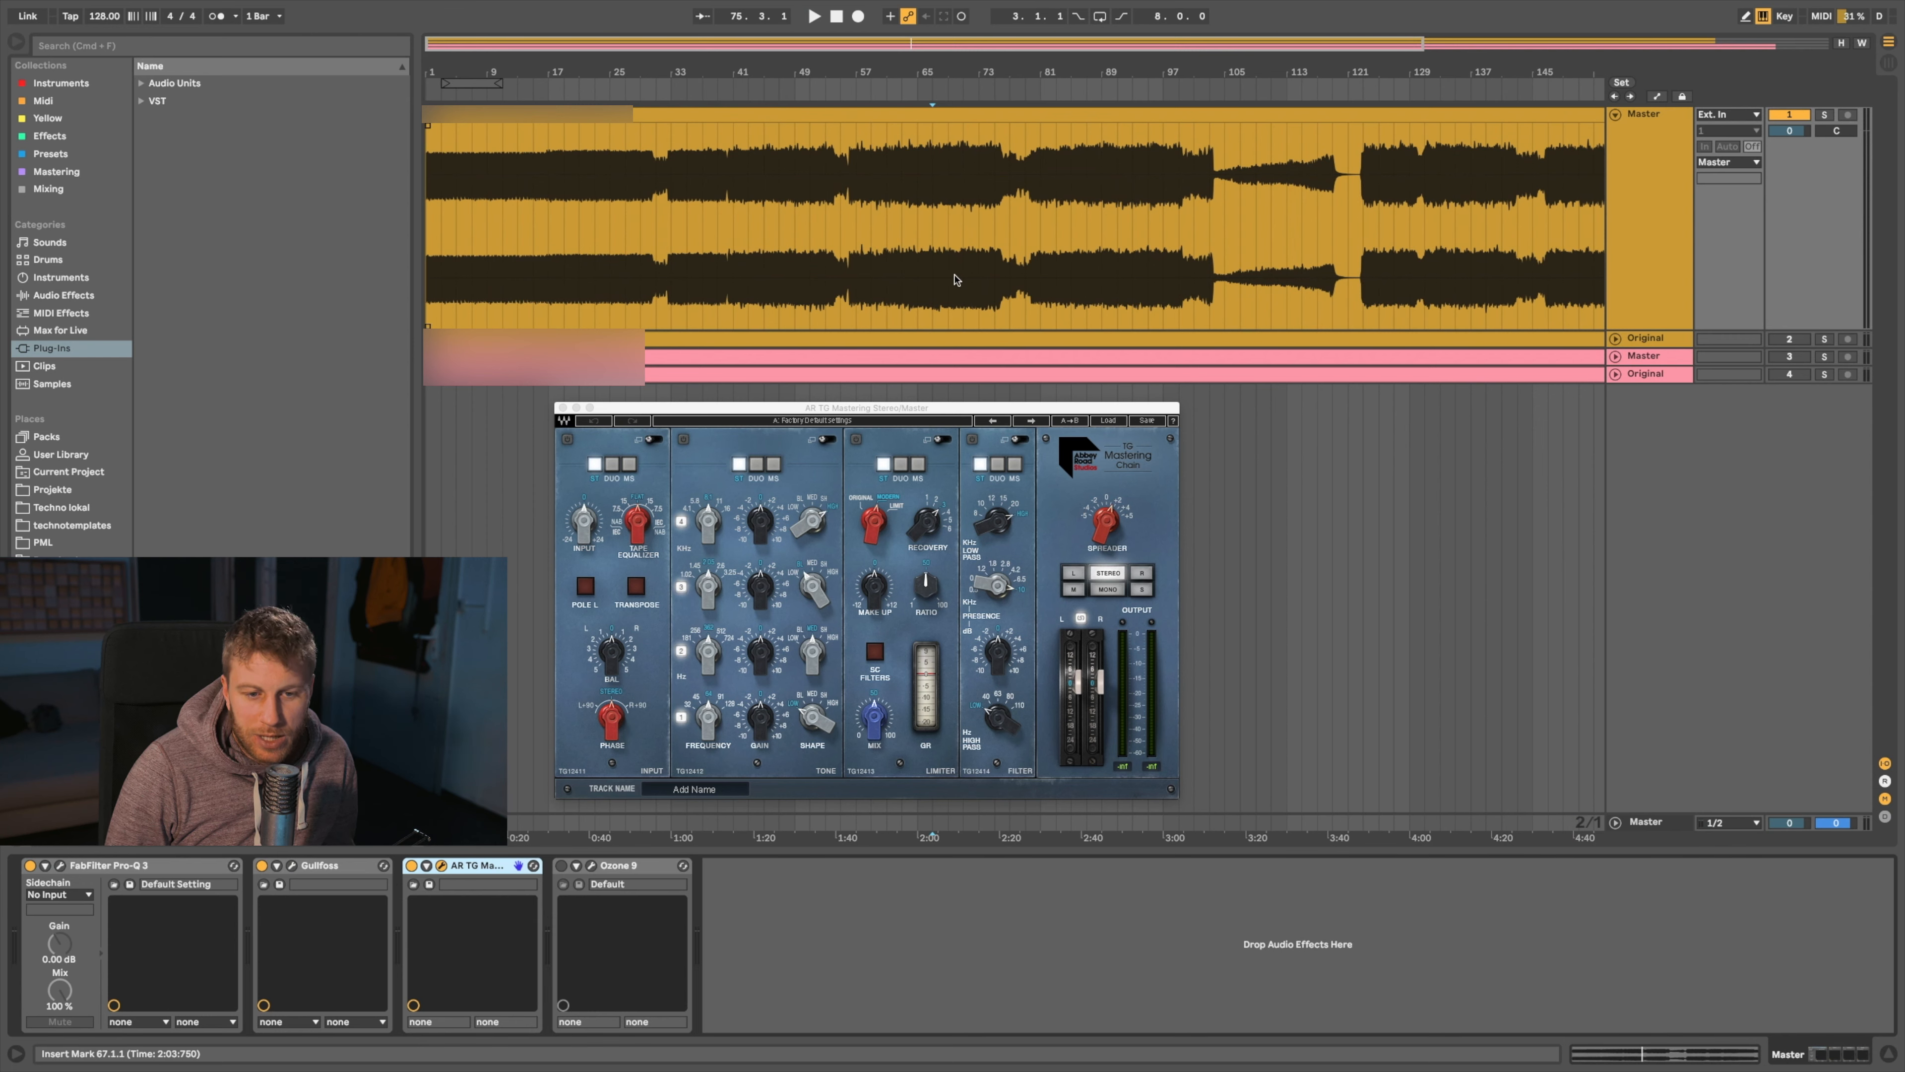
# Loop bars 63 to 73 of the Master audio track
pyautogui.moveTo(901, 278); pyautogui.dragTo(978, 274)
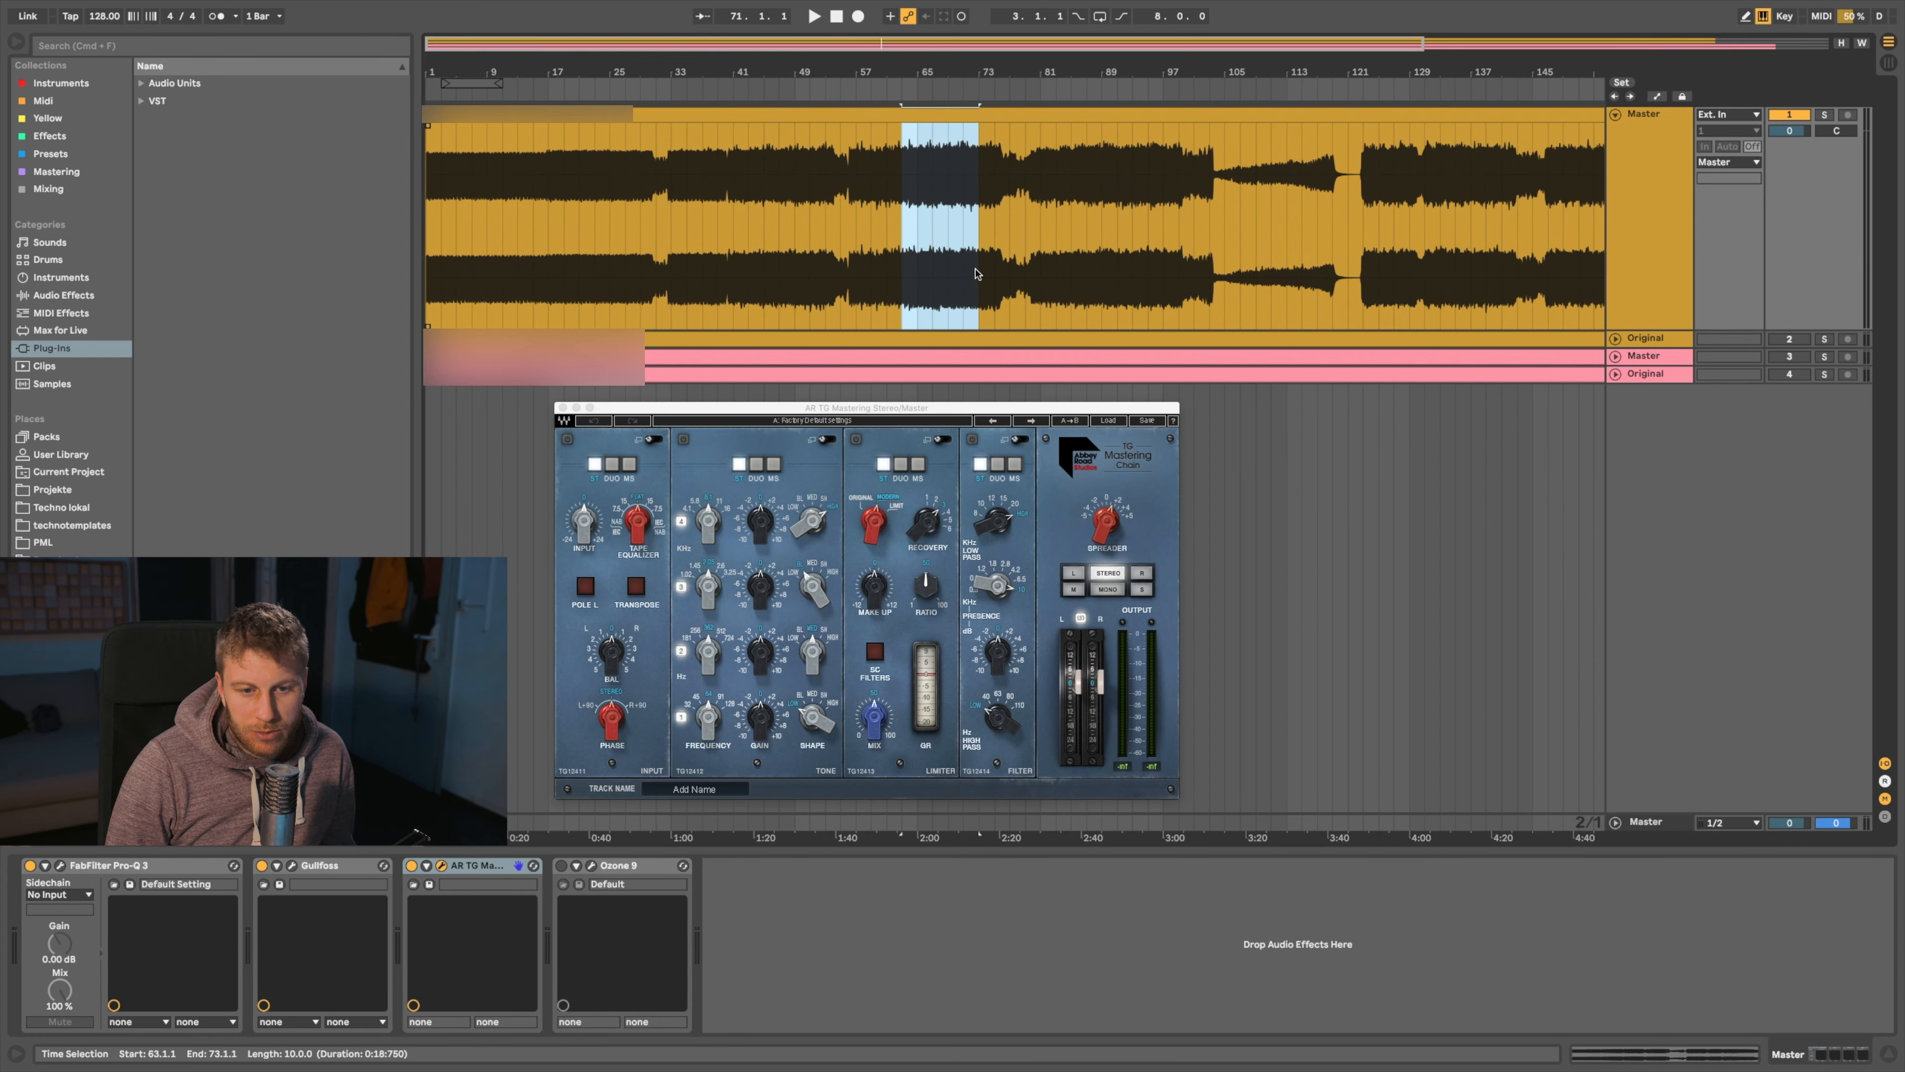
pyautogui.press('super+l')
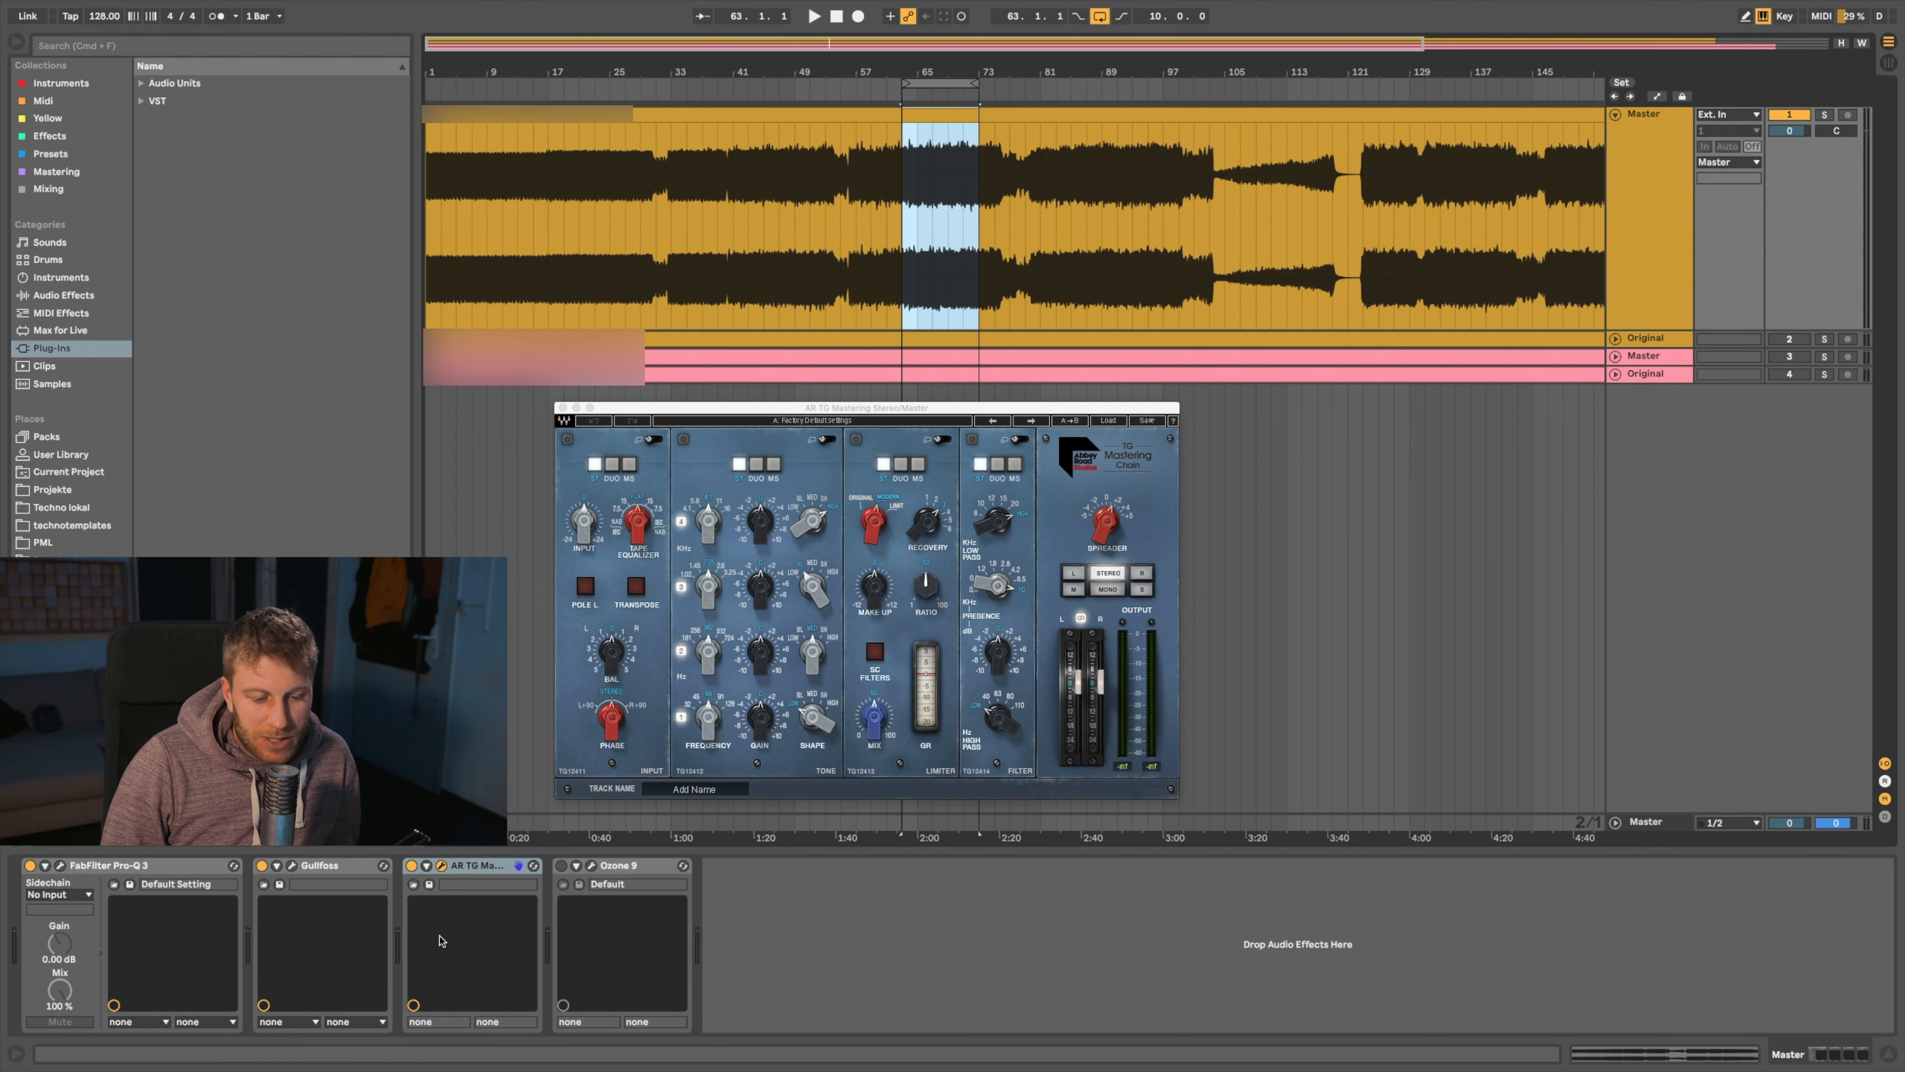
# Open the Ozone 9 editor, look at its Imager module, and close the window again
pyautogui.click(592, 866)
pyautogui.moveTo(667, 508); pyautogui.dragTo(539, 278)
pyautogui.click(630, 350)
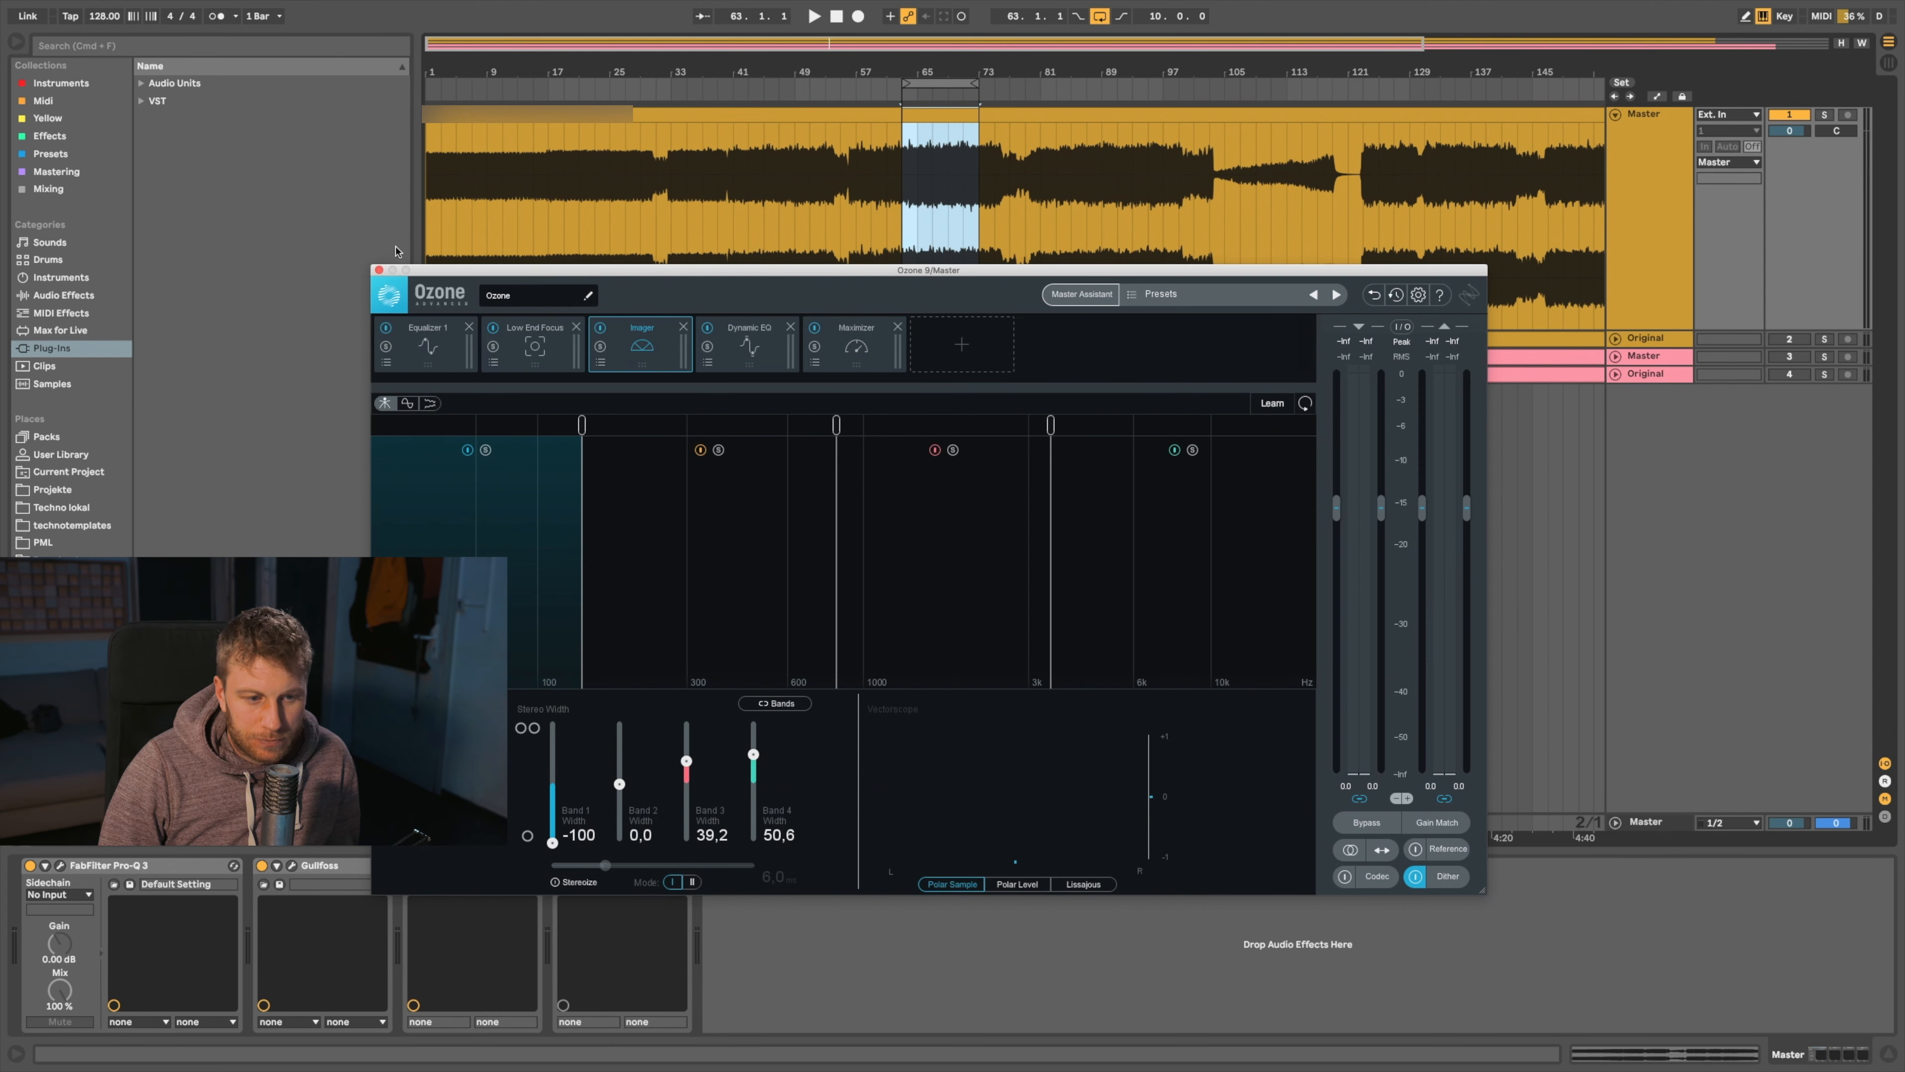
pyautogui.click(379, 271)
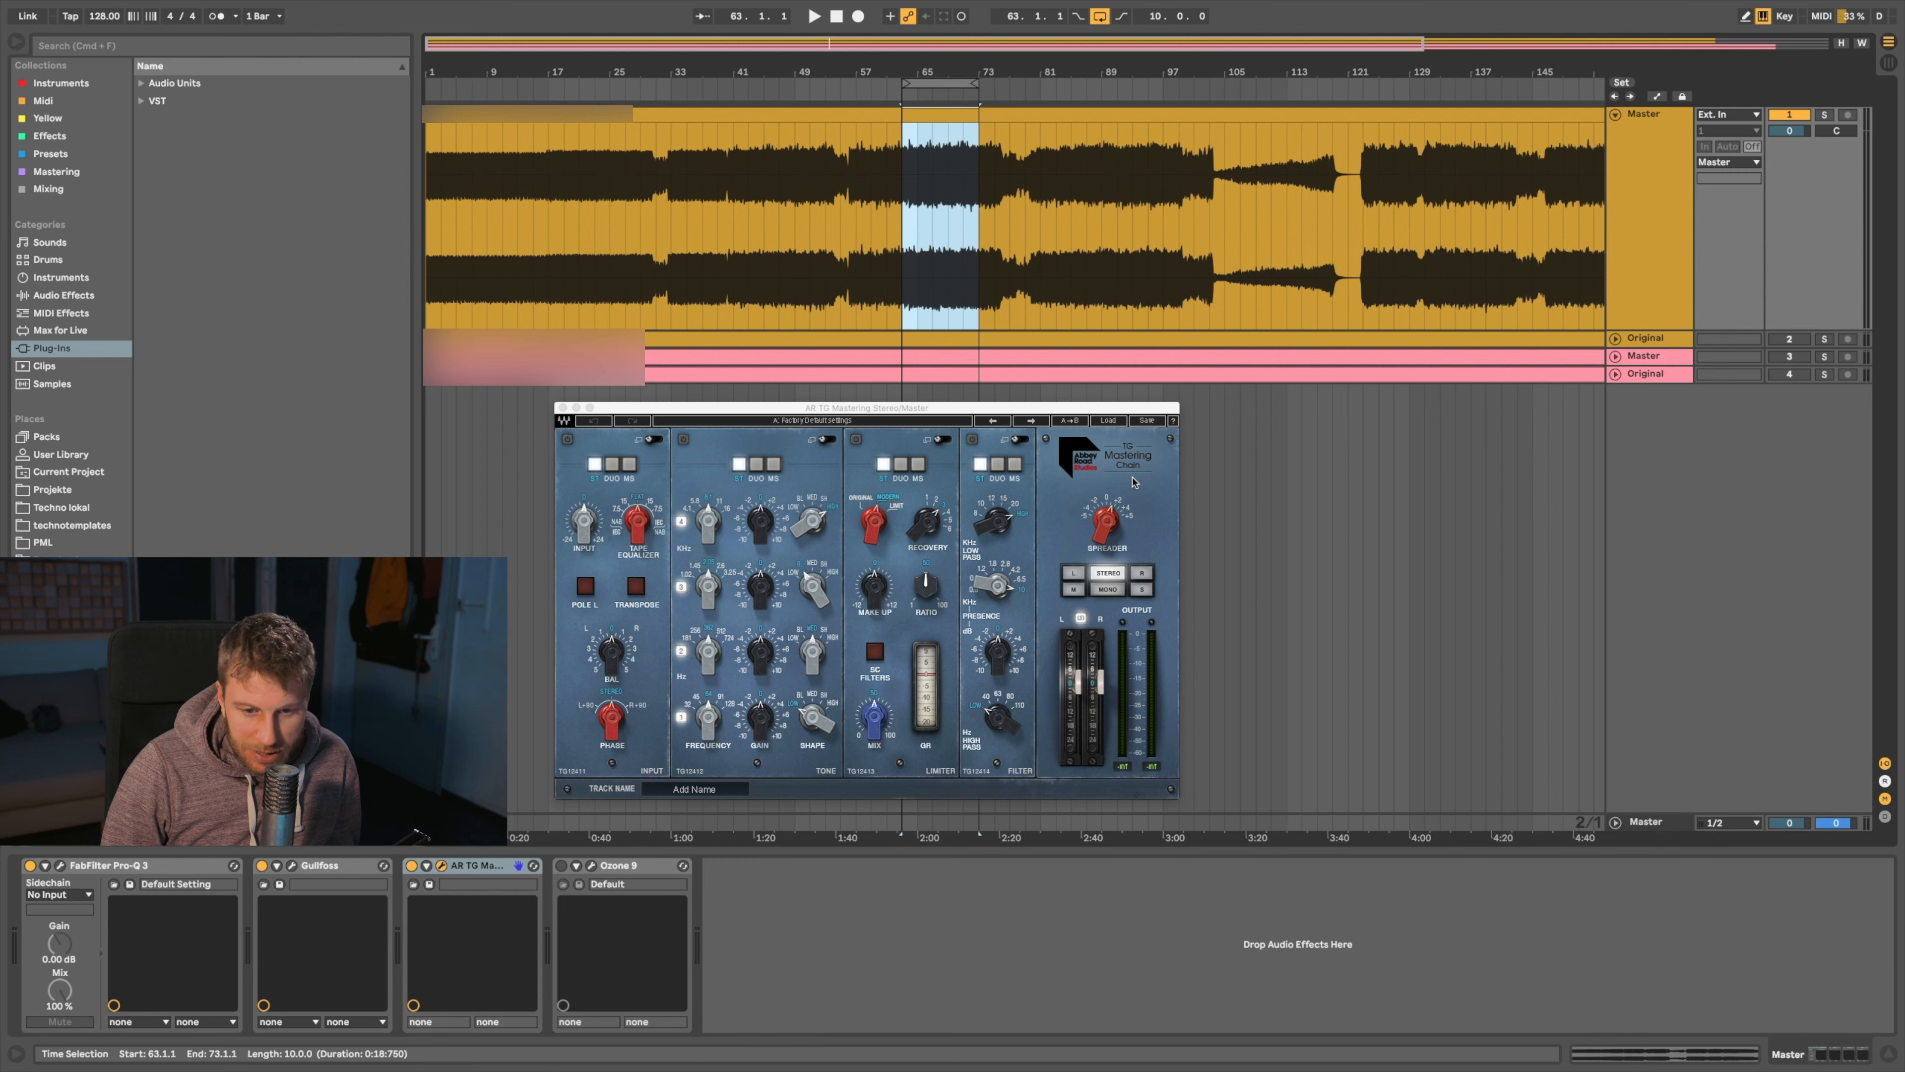
# Adjust the AR TG Mastering Spreader and compare the looped section with the plug-in bypassed and active, leaving it active and stopping playback
pyautogui.click(1107, 526)
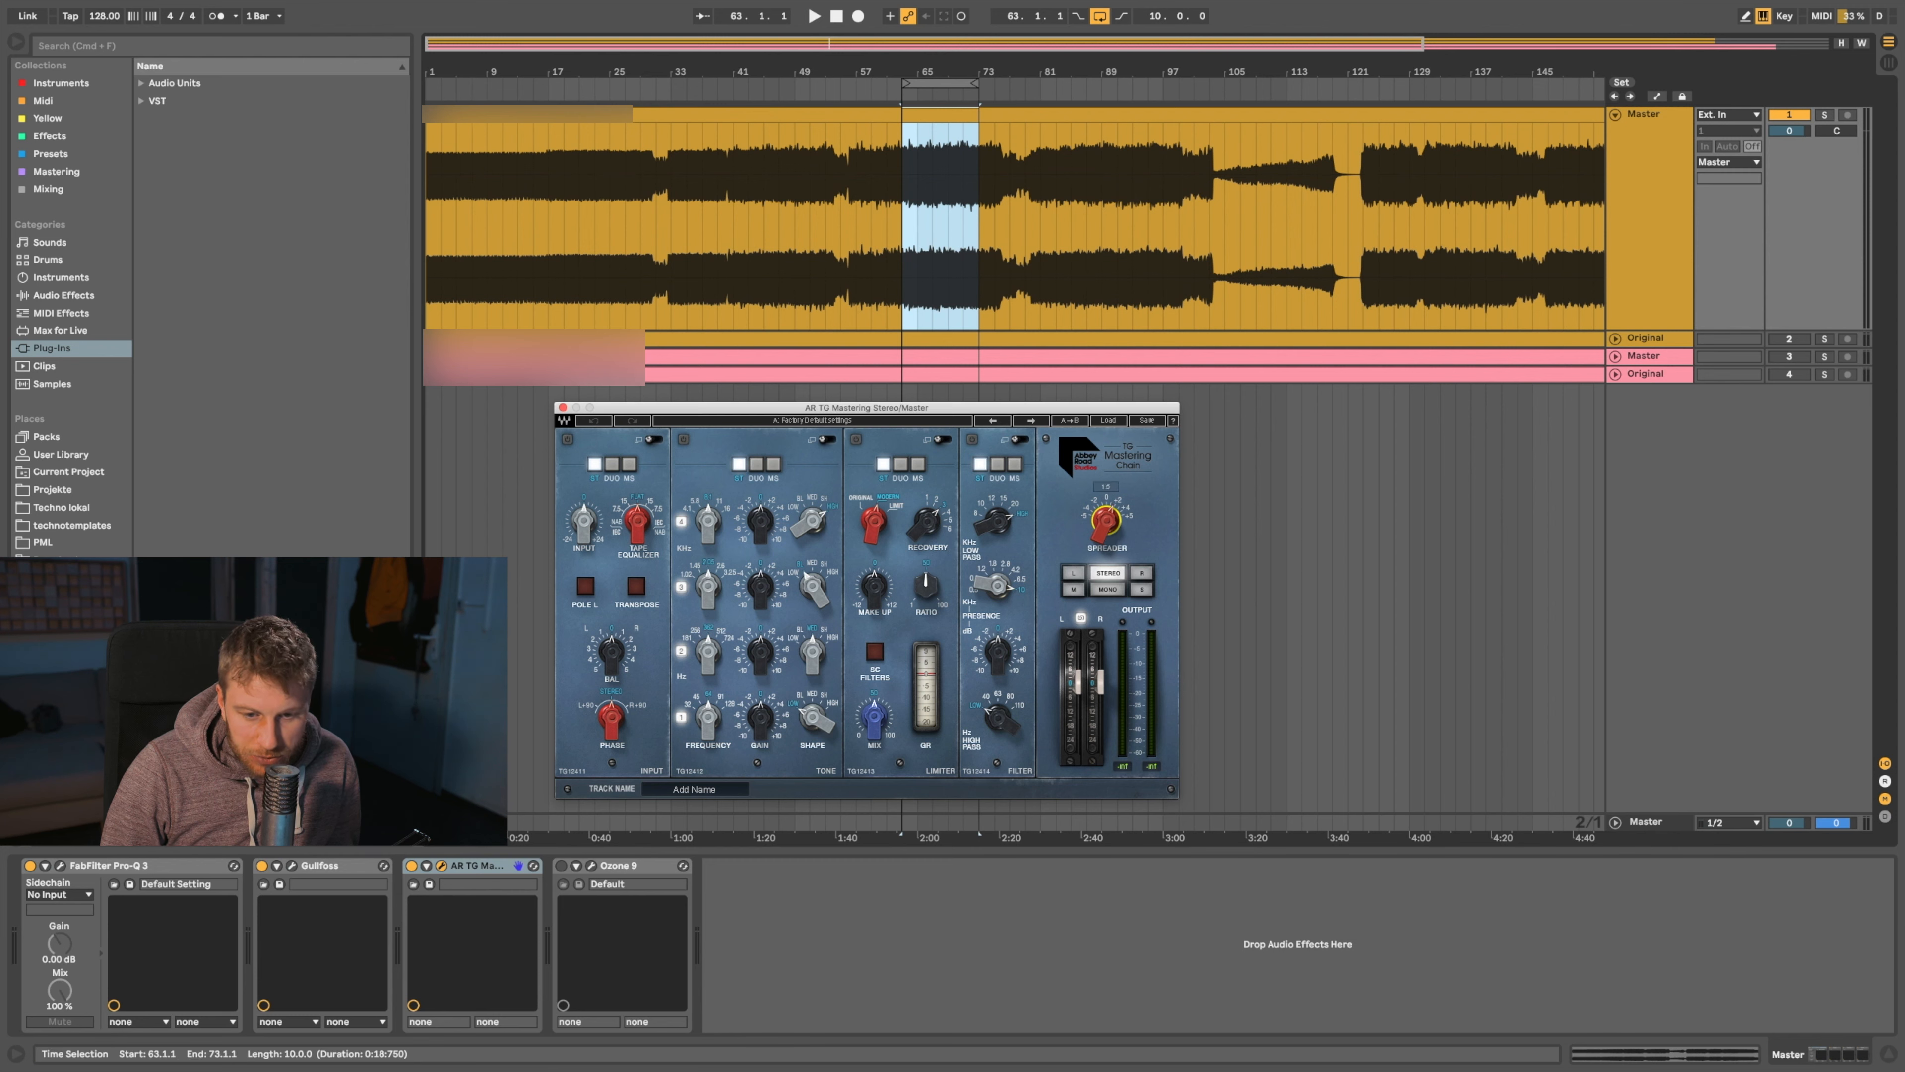
pyautogui.moveTo(1107, 525); pyautogui.dragTo(1106, 518)
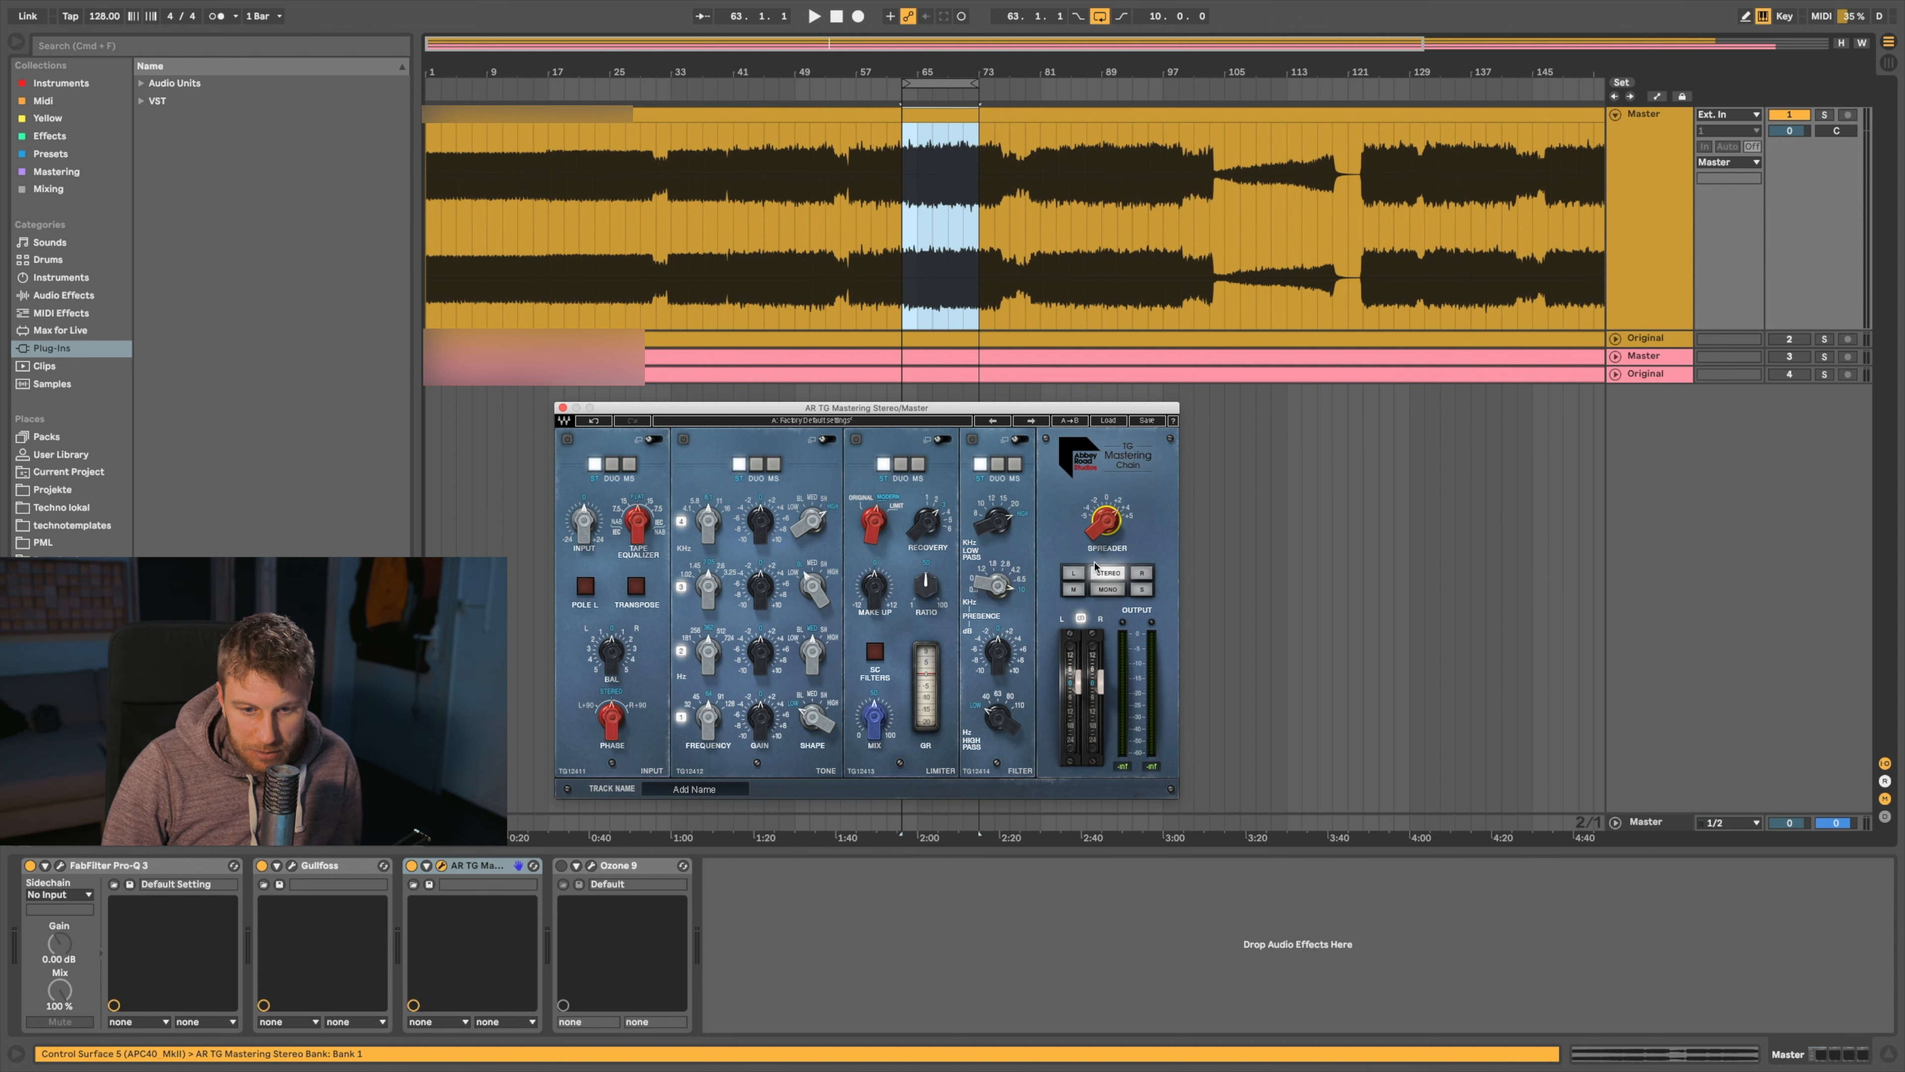
pyautogui.press('space')
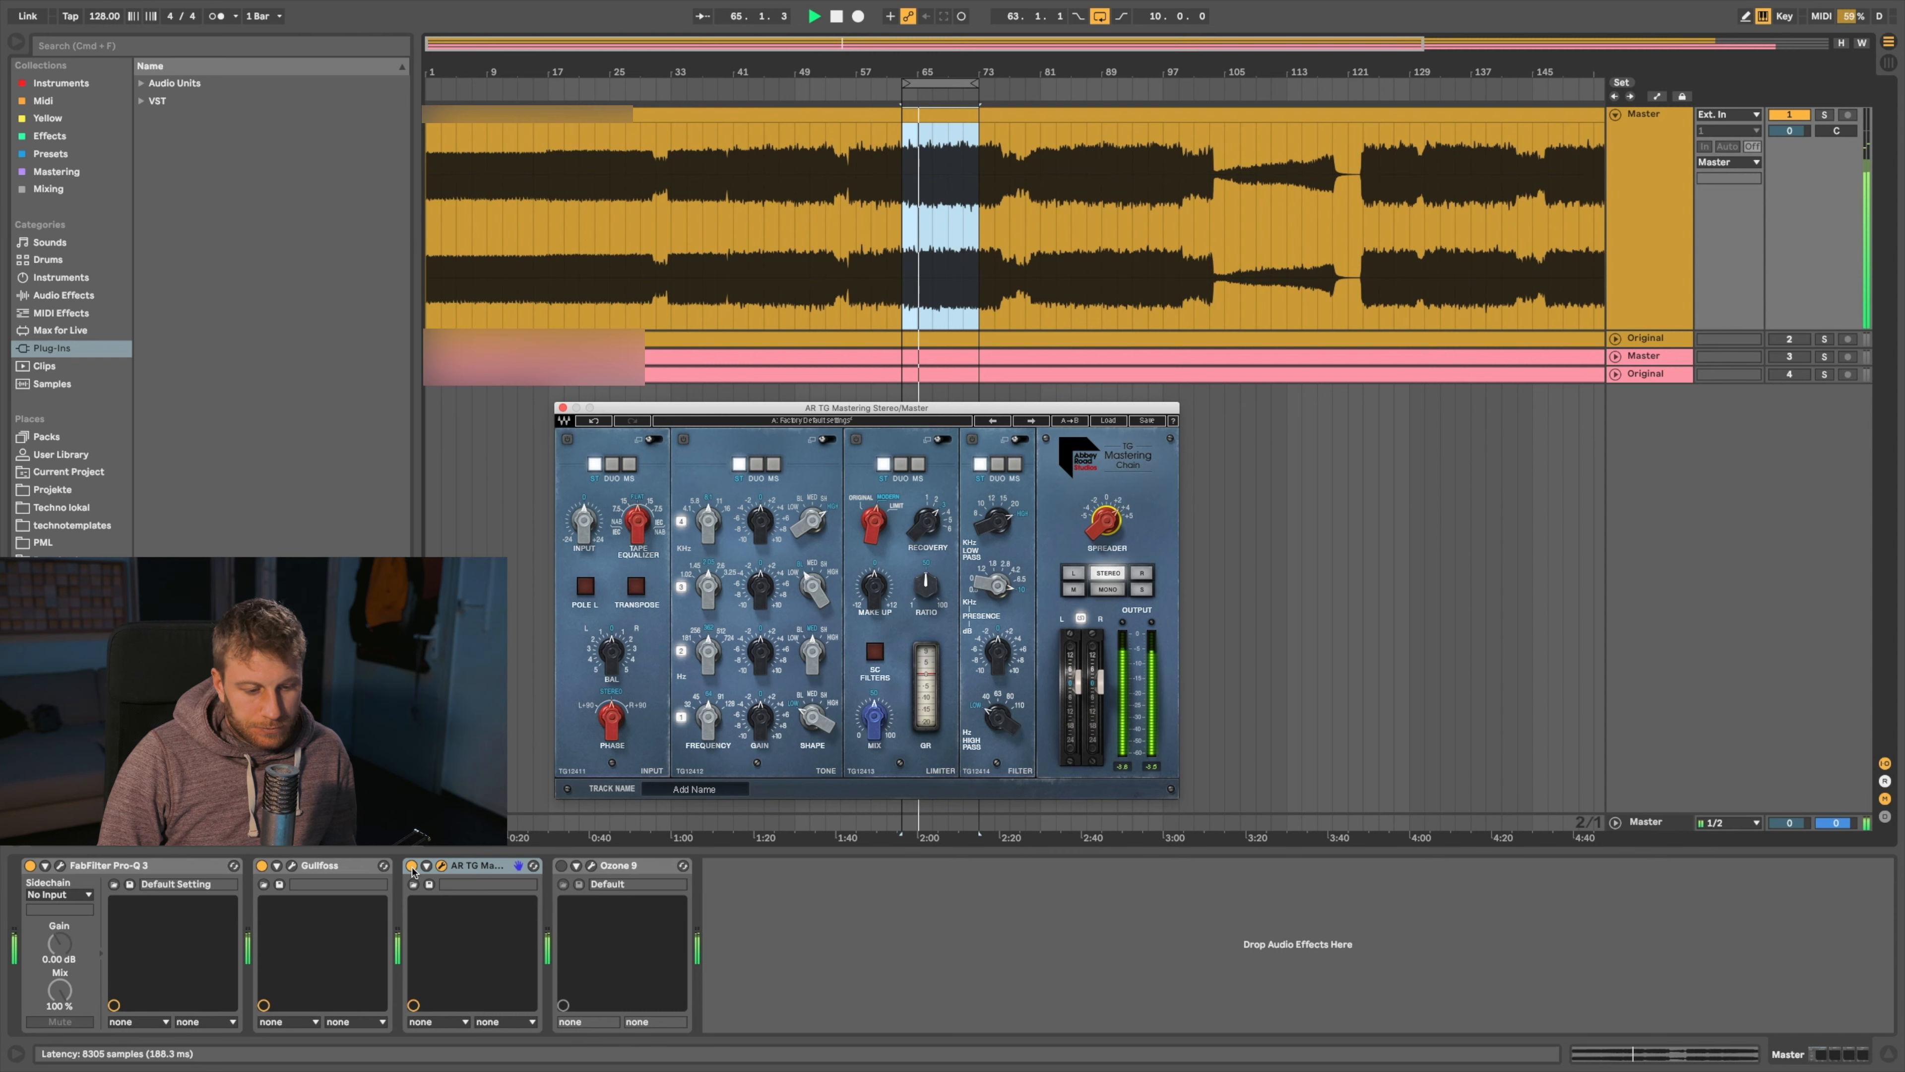
pyautogui.click(411, 866)
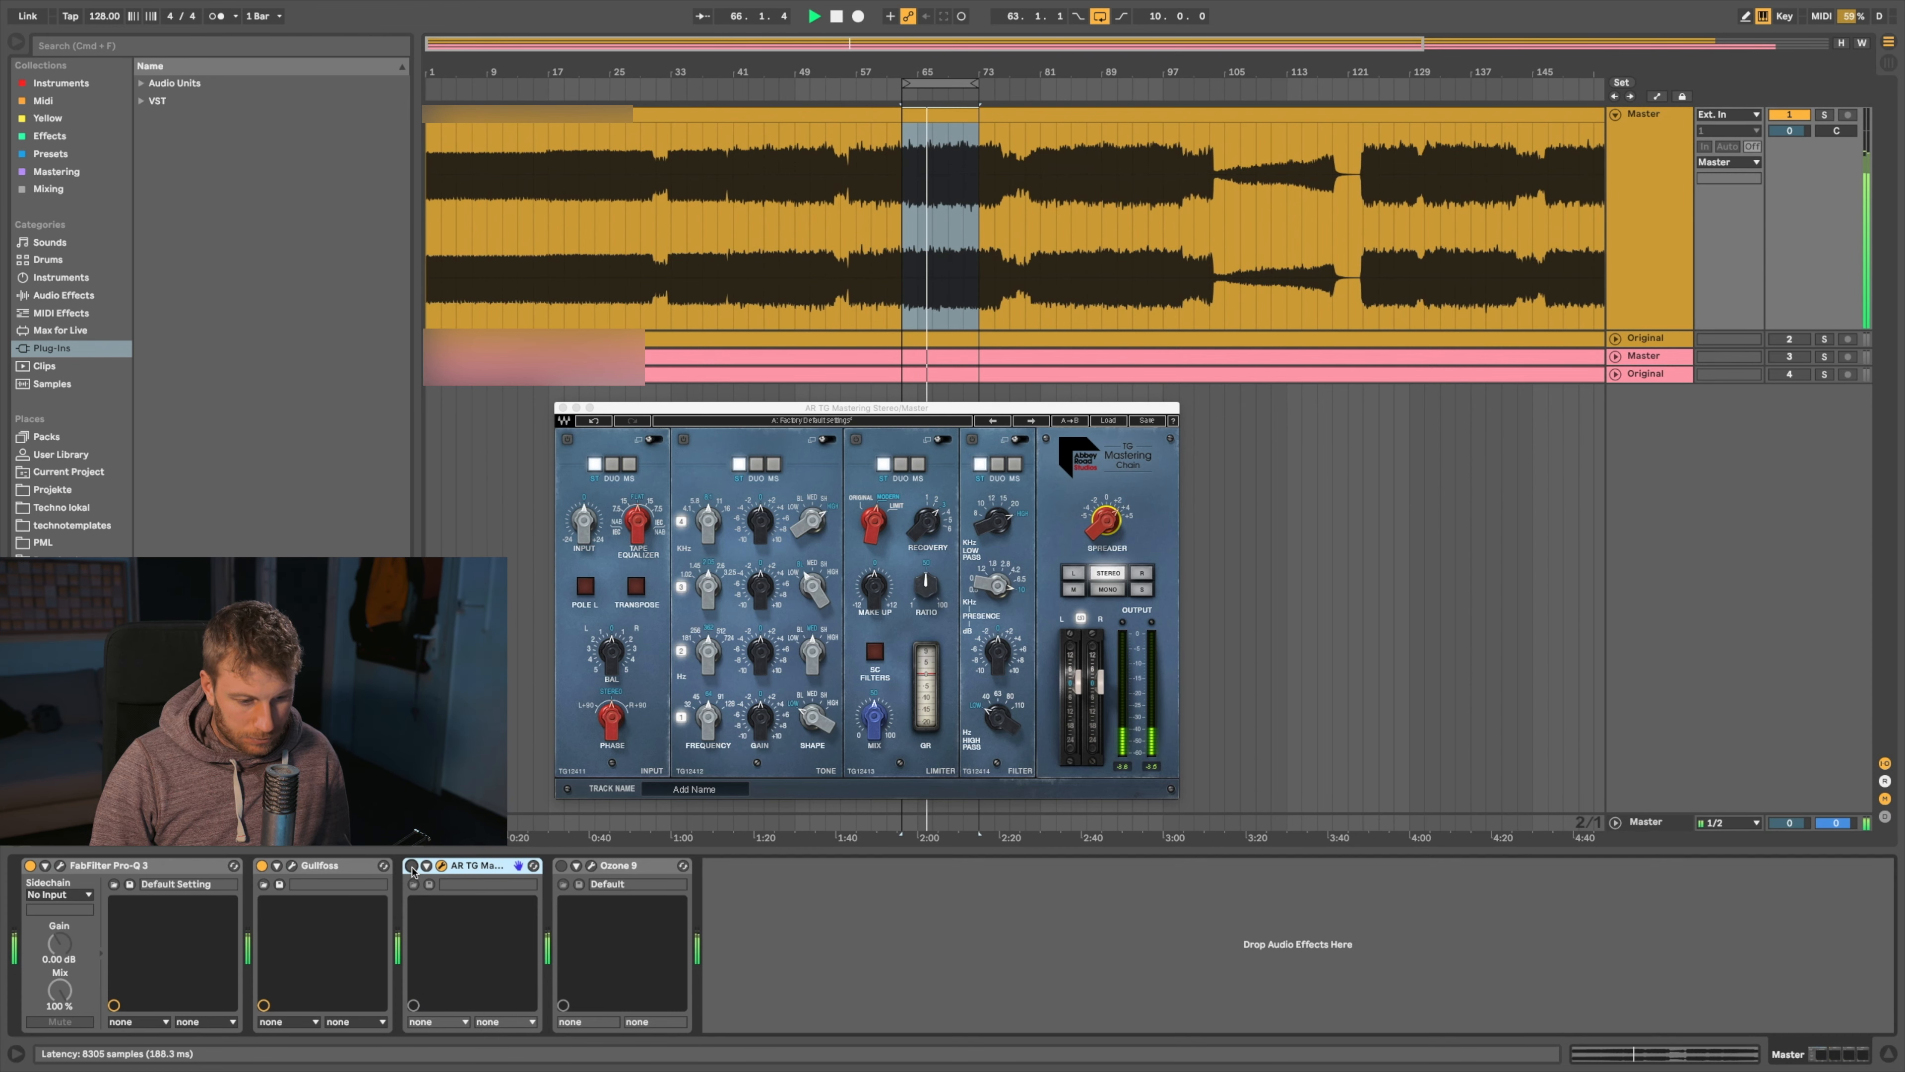
pyautogui.click(411, 866)
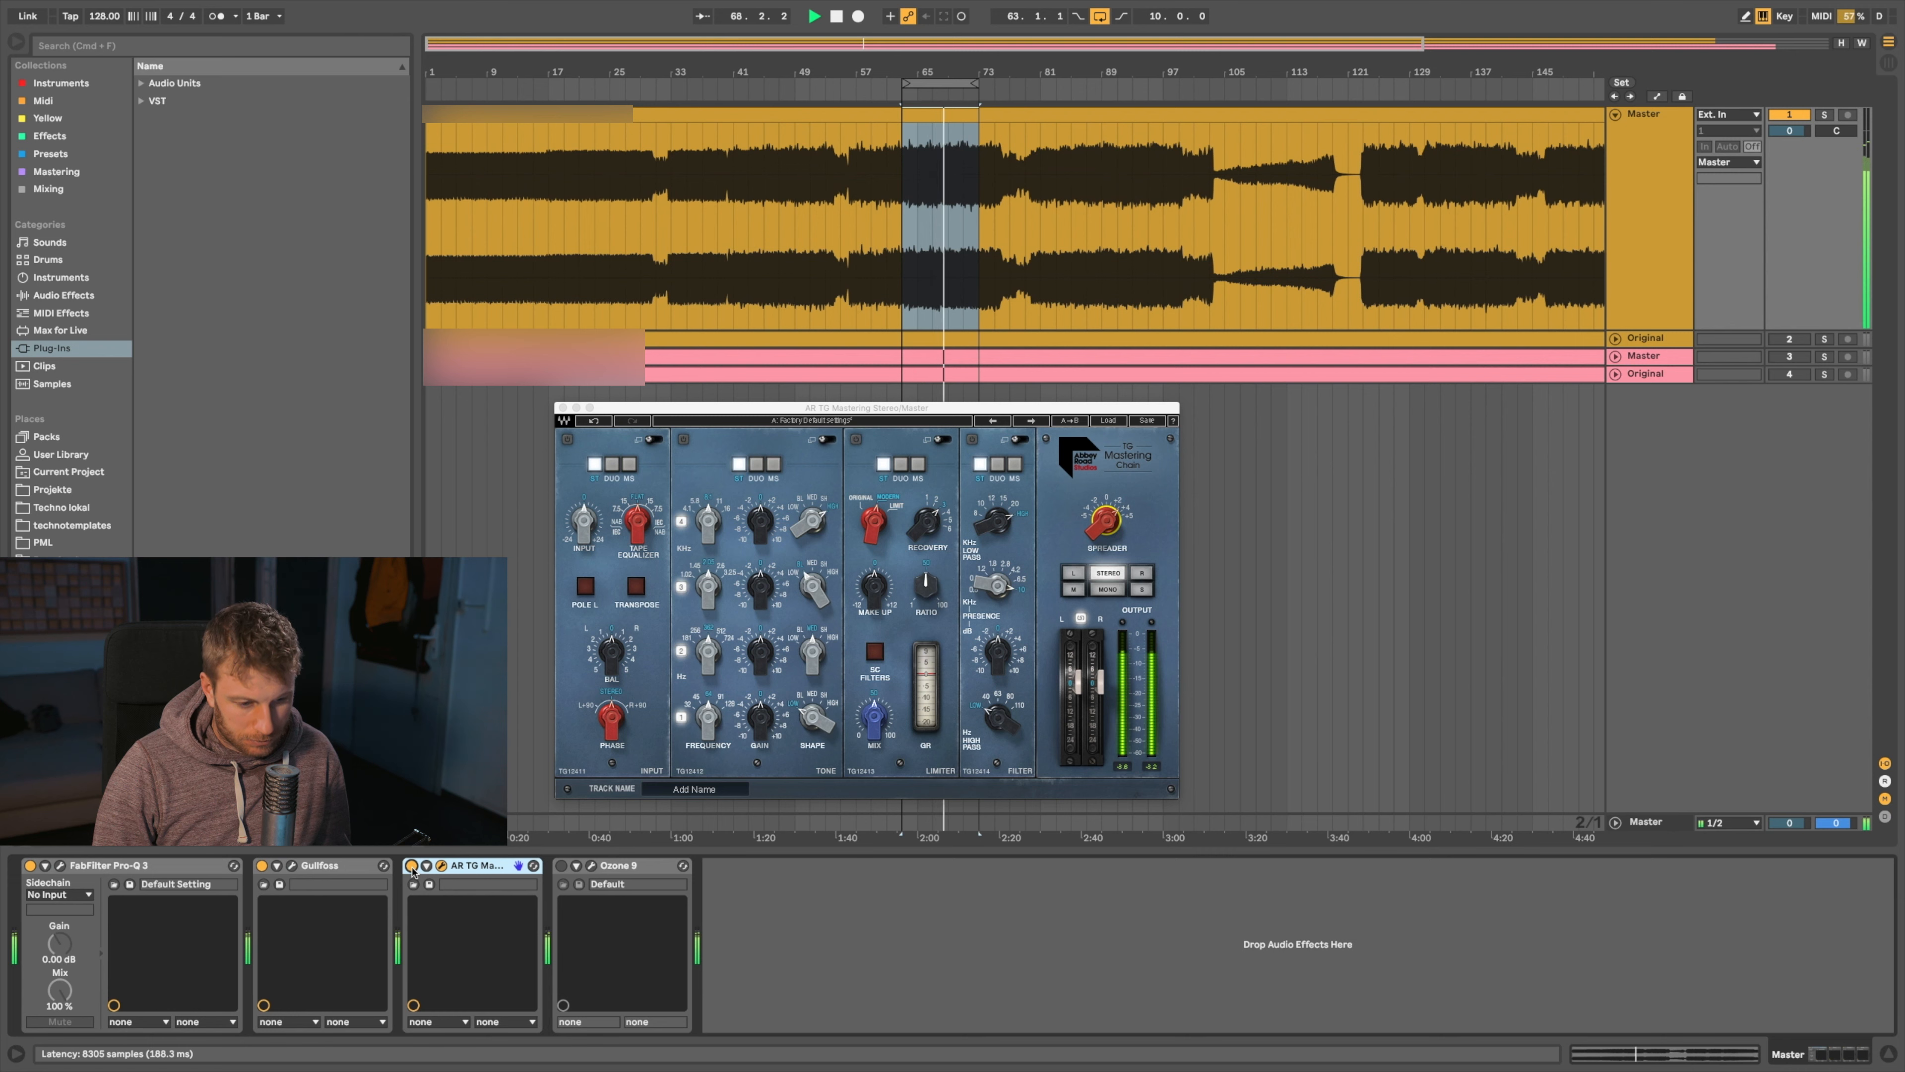
pyautogui.click(411, 867)
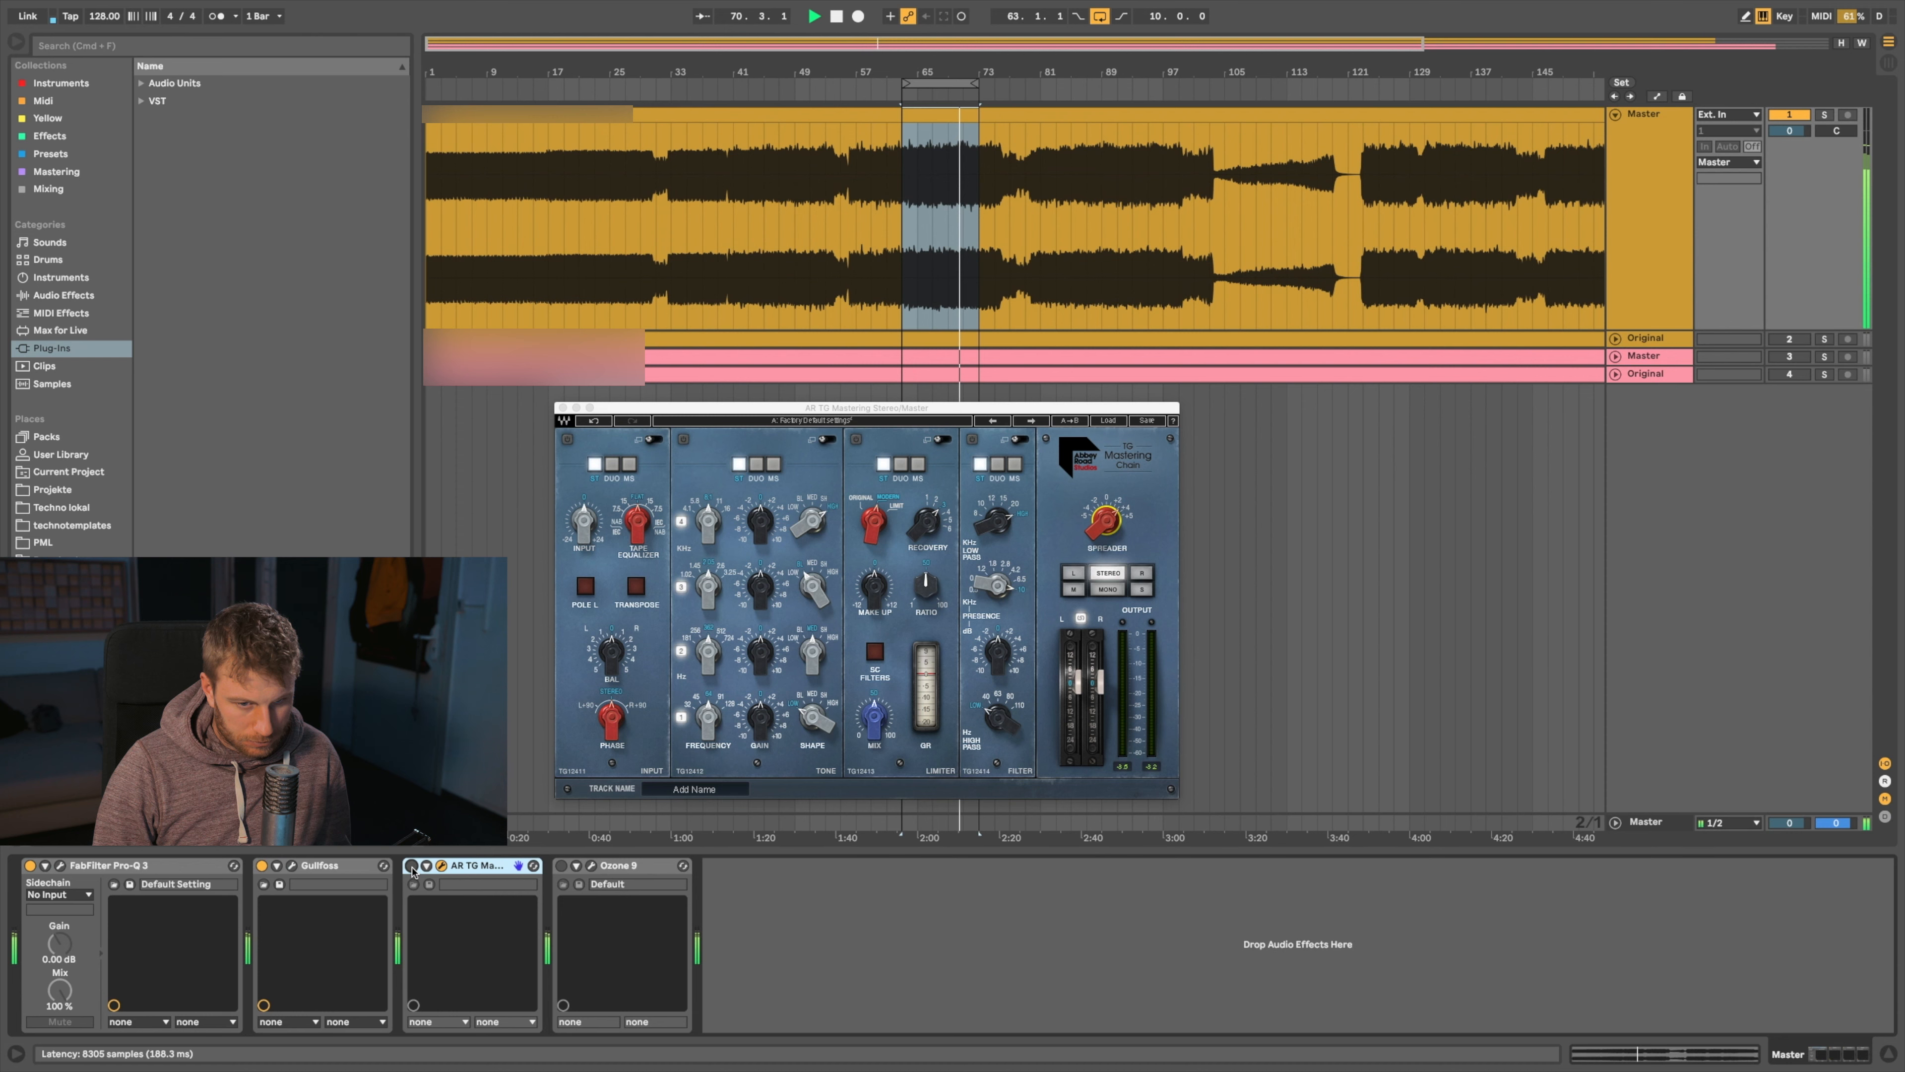
pyautogui.click(411, 866)
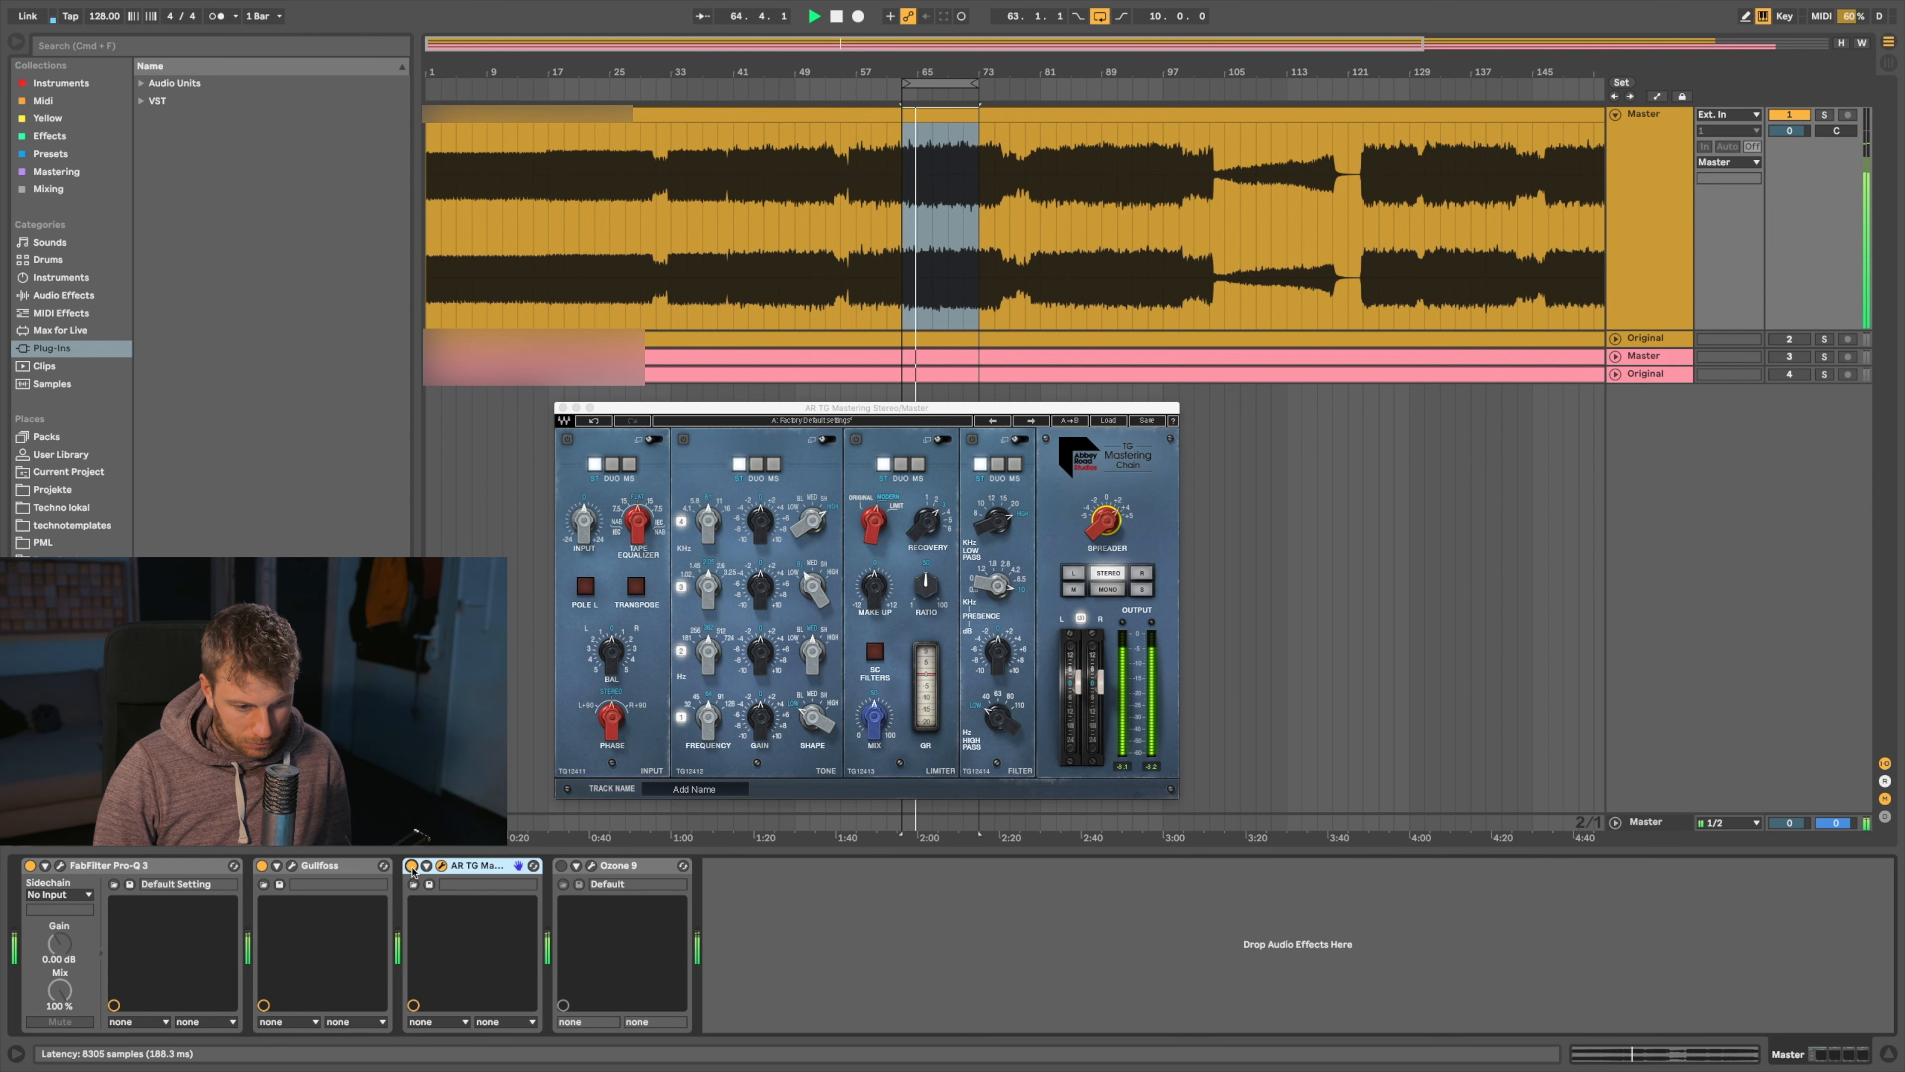
pyautogui.click(412, 866)
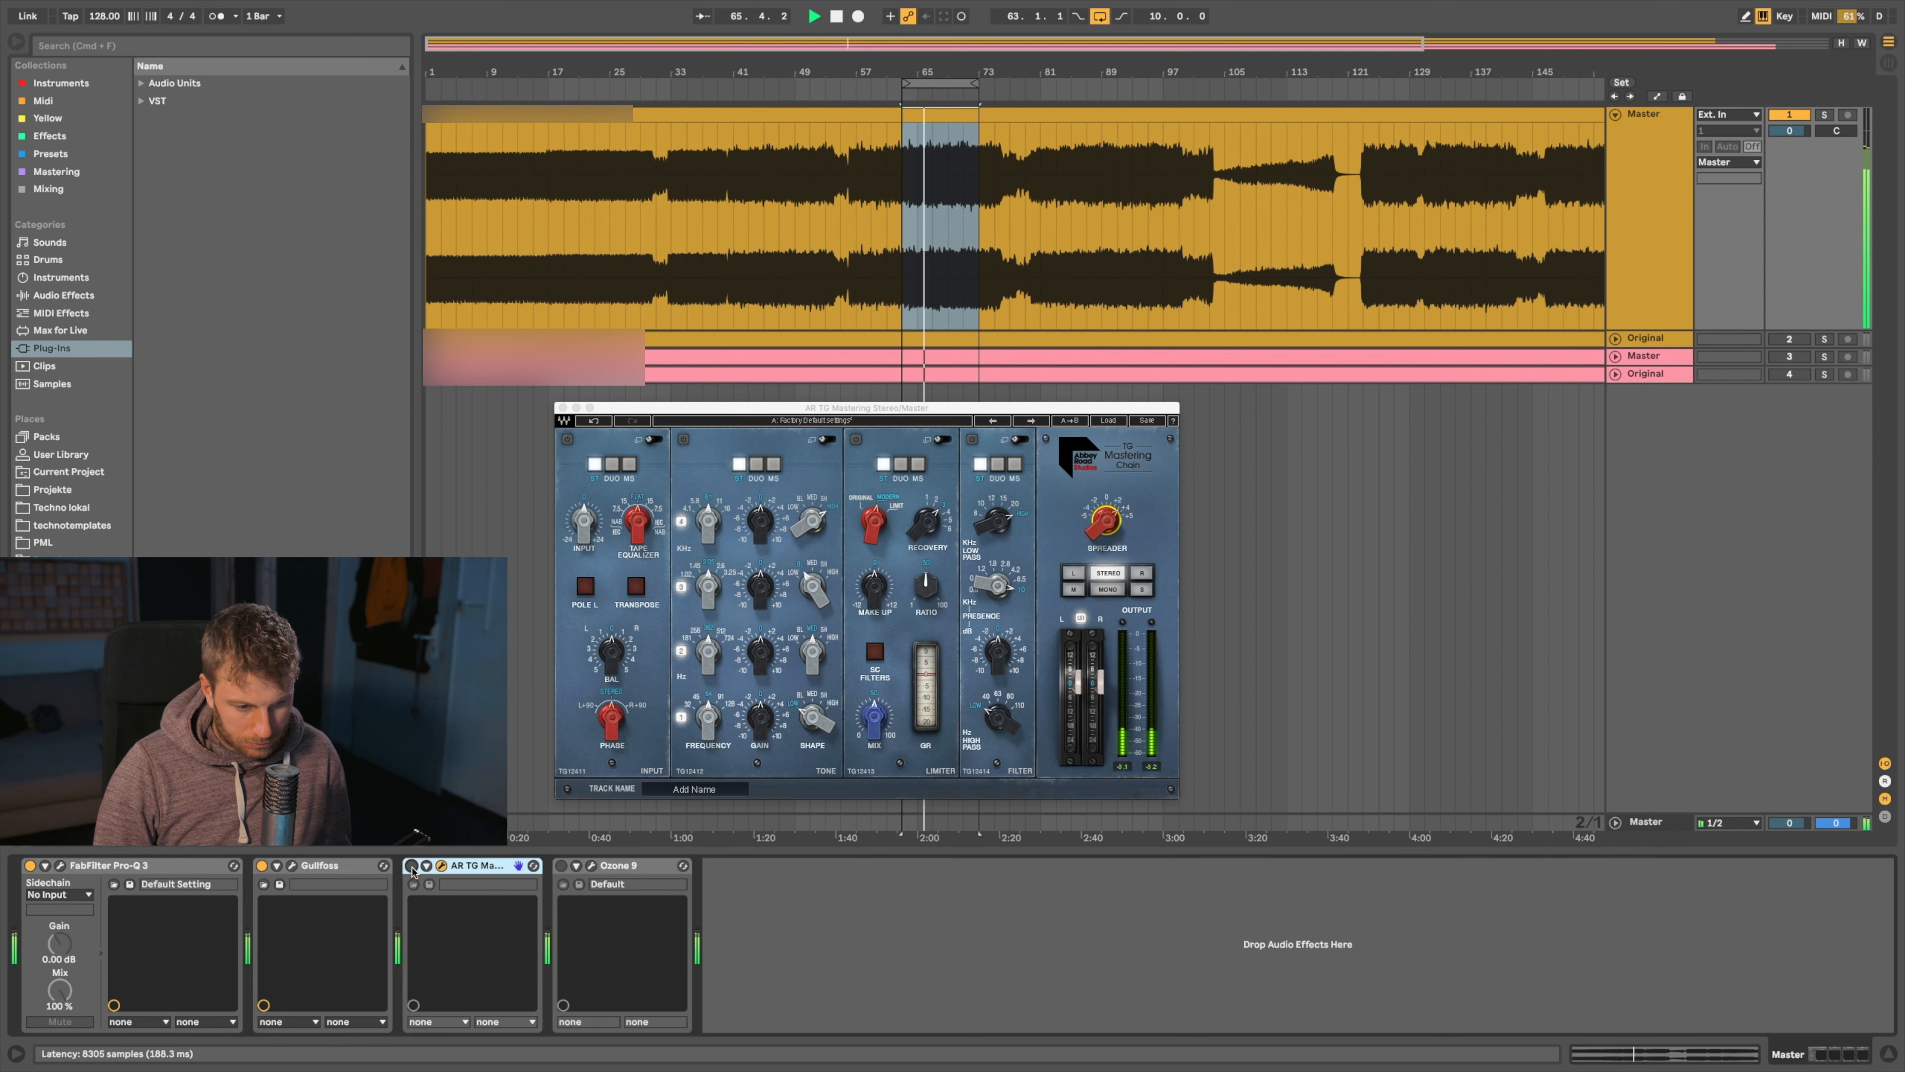
pyautogui.click(412, 866)
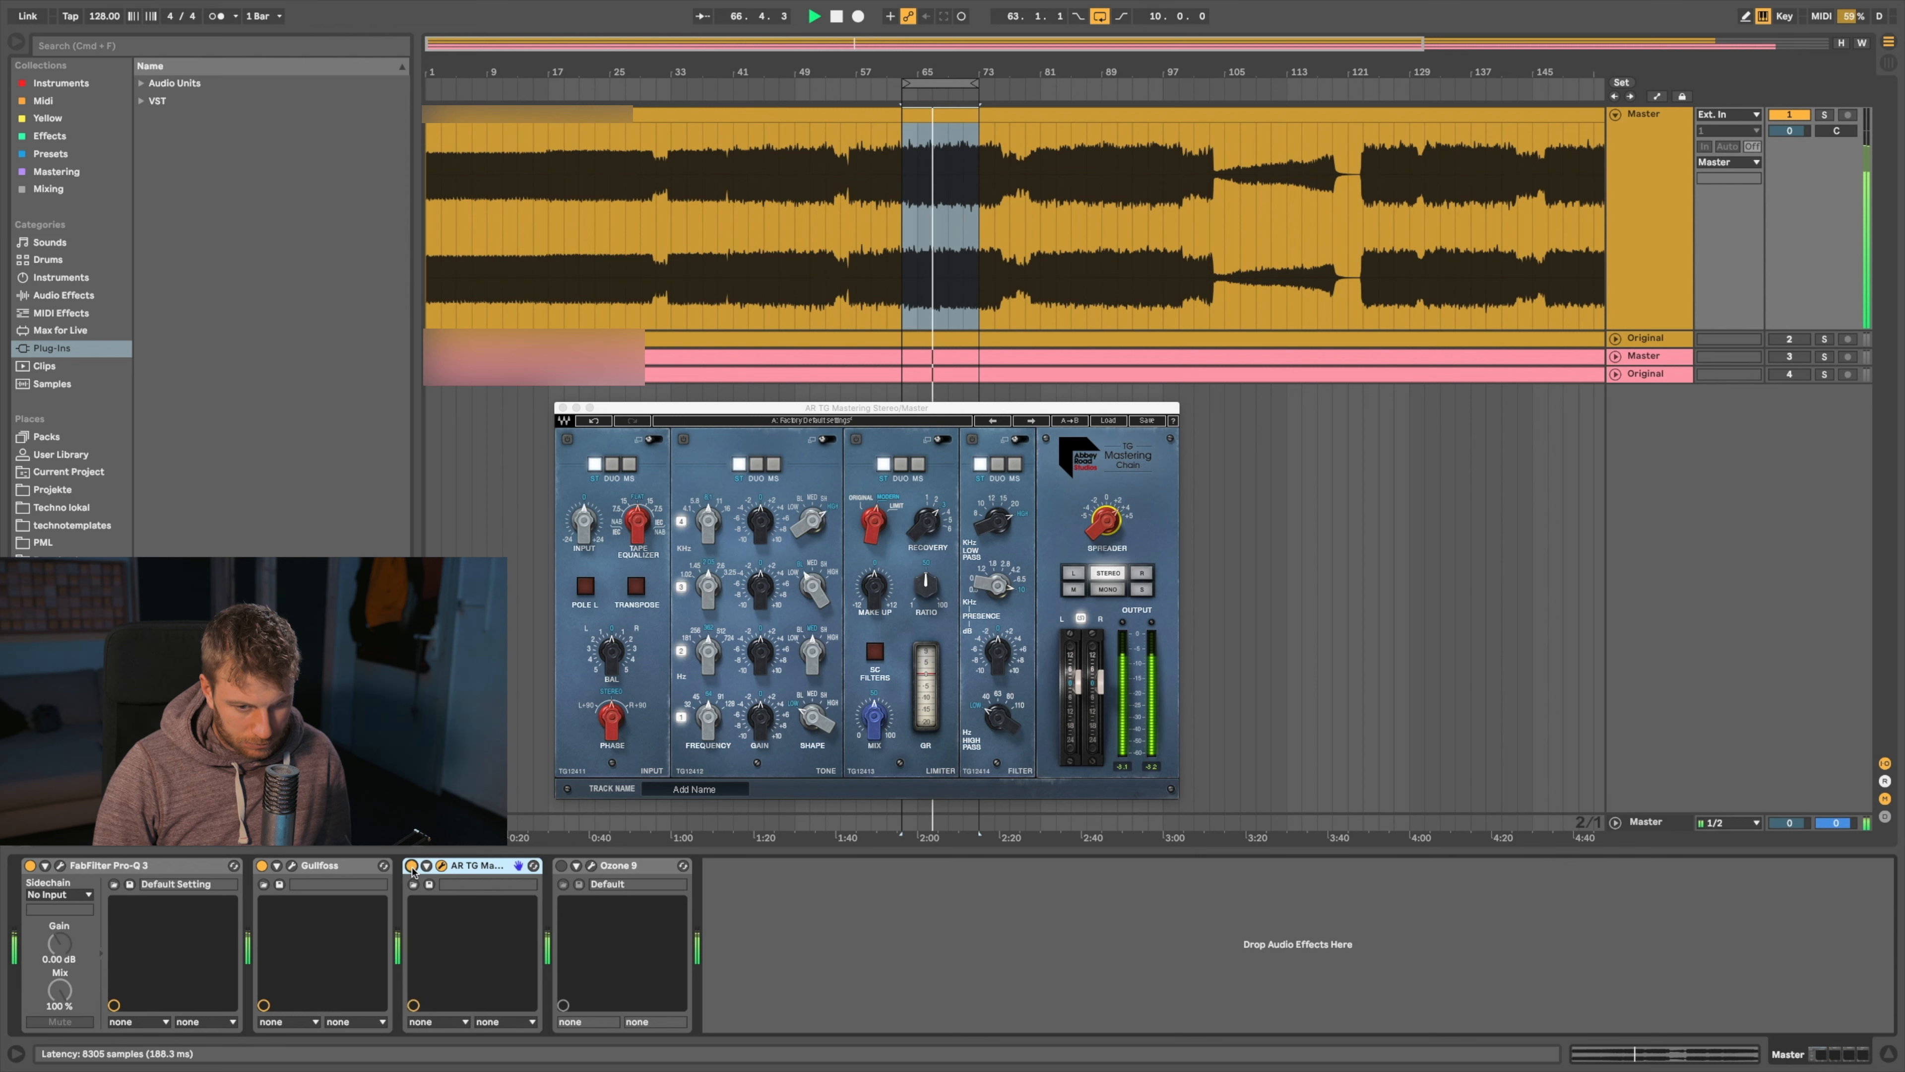
pyautogui.press('space')
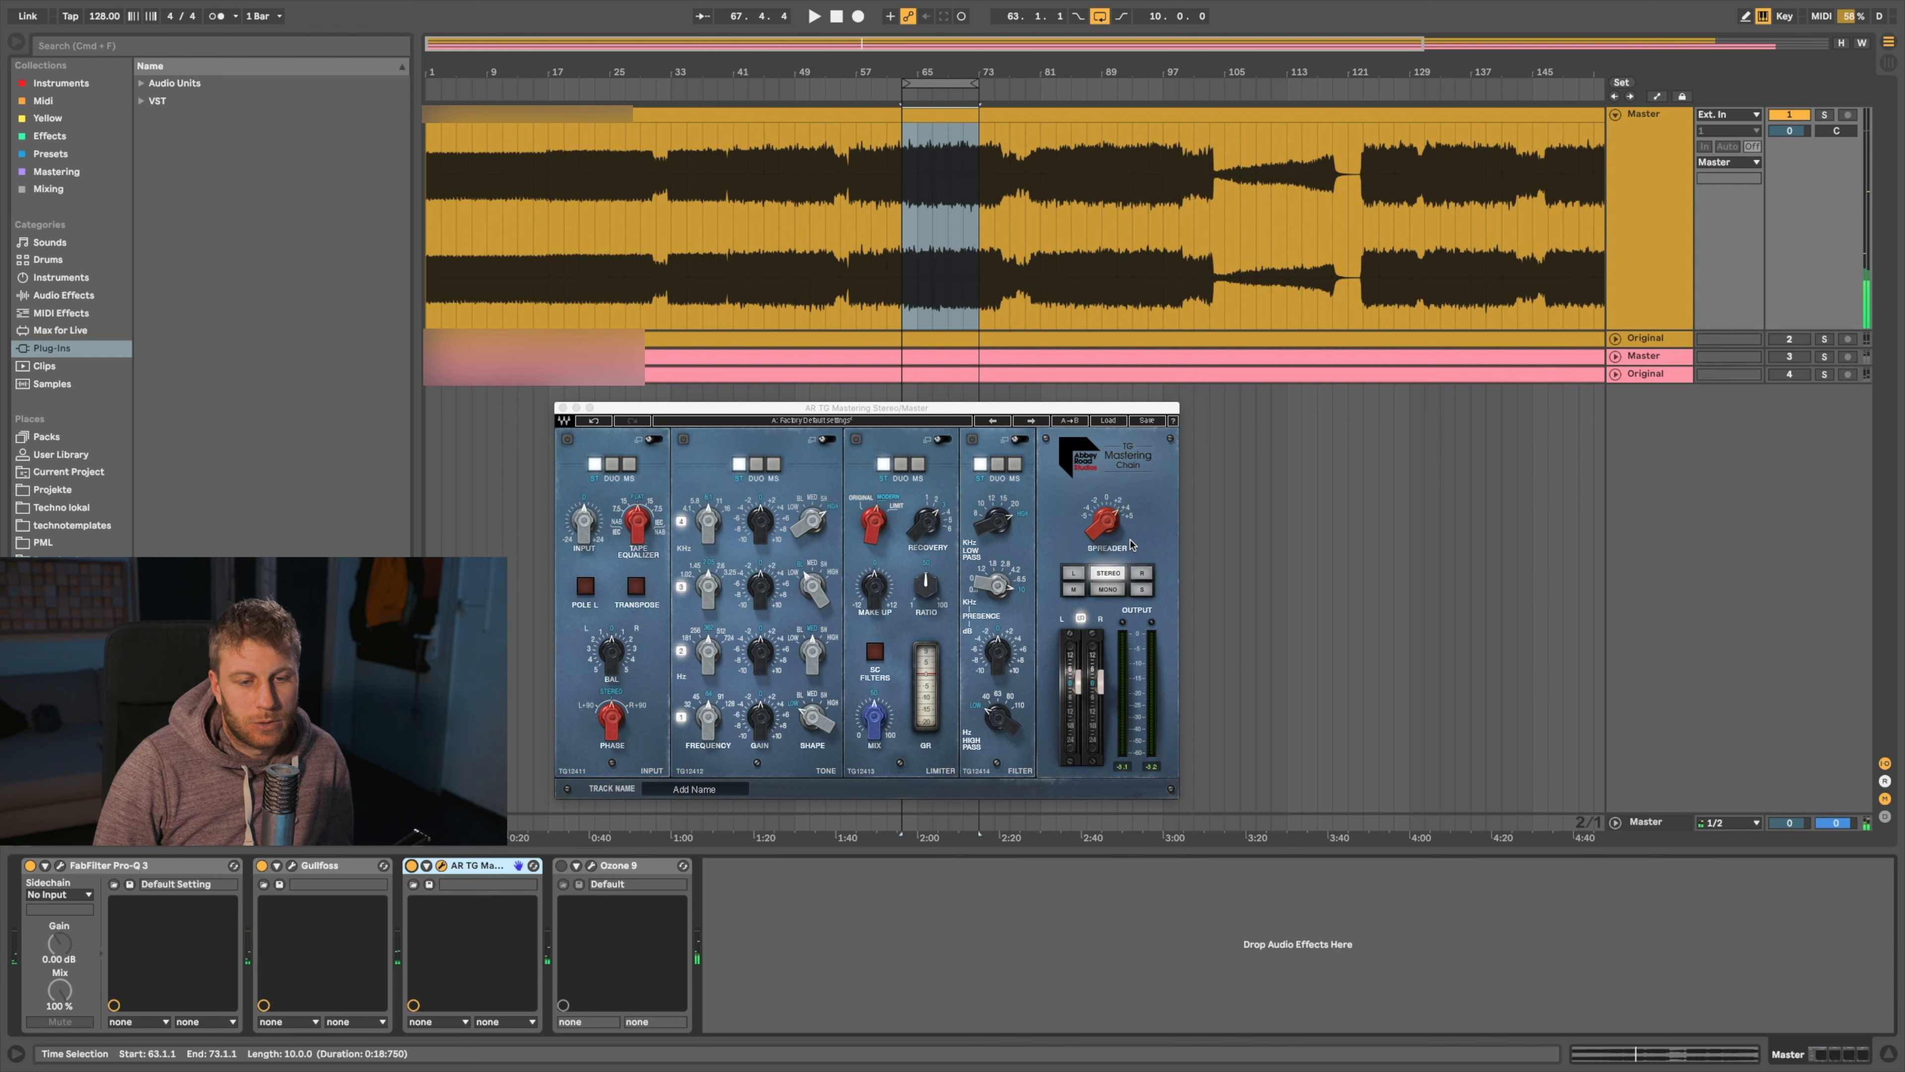
# Fine-tune the AR TG Mastering Spreader and close the plug-in window
pyautogui.click(1094, 543)
pyautogui.moveTo(1099, 530); pyautogui.dragTo(1099, 530)
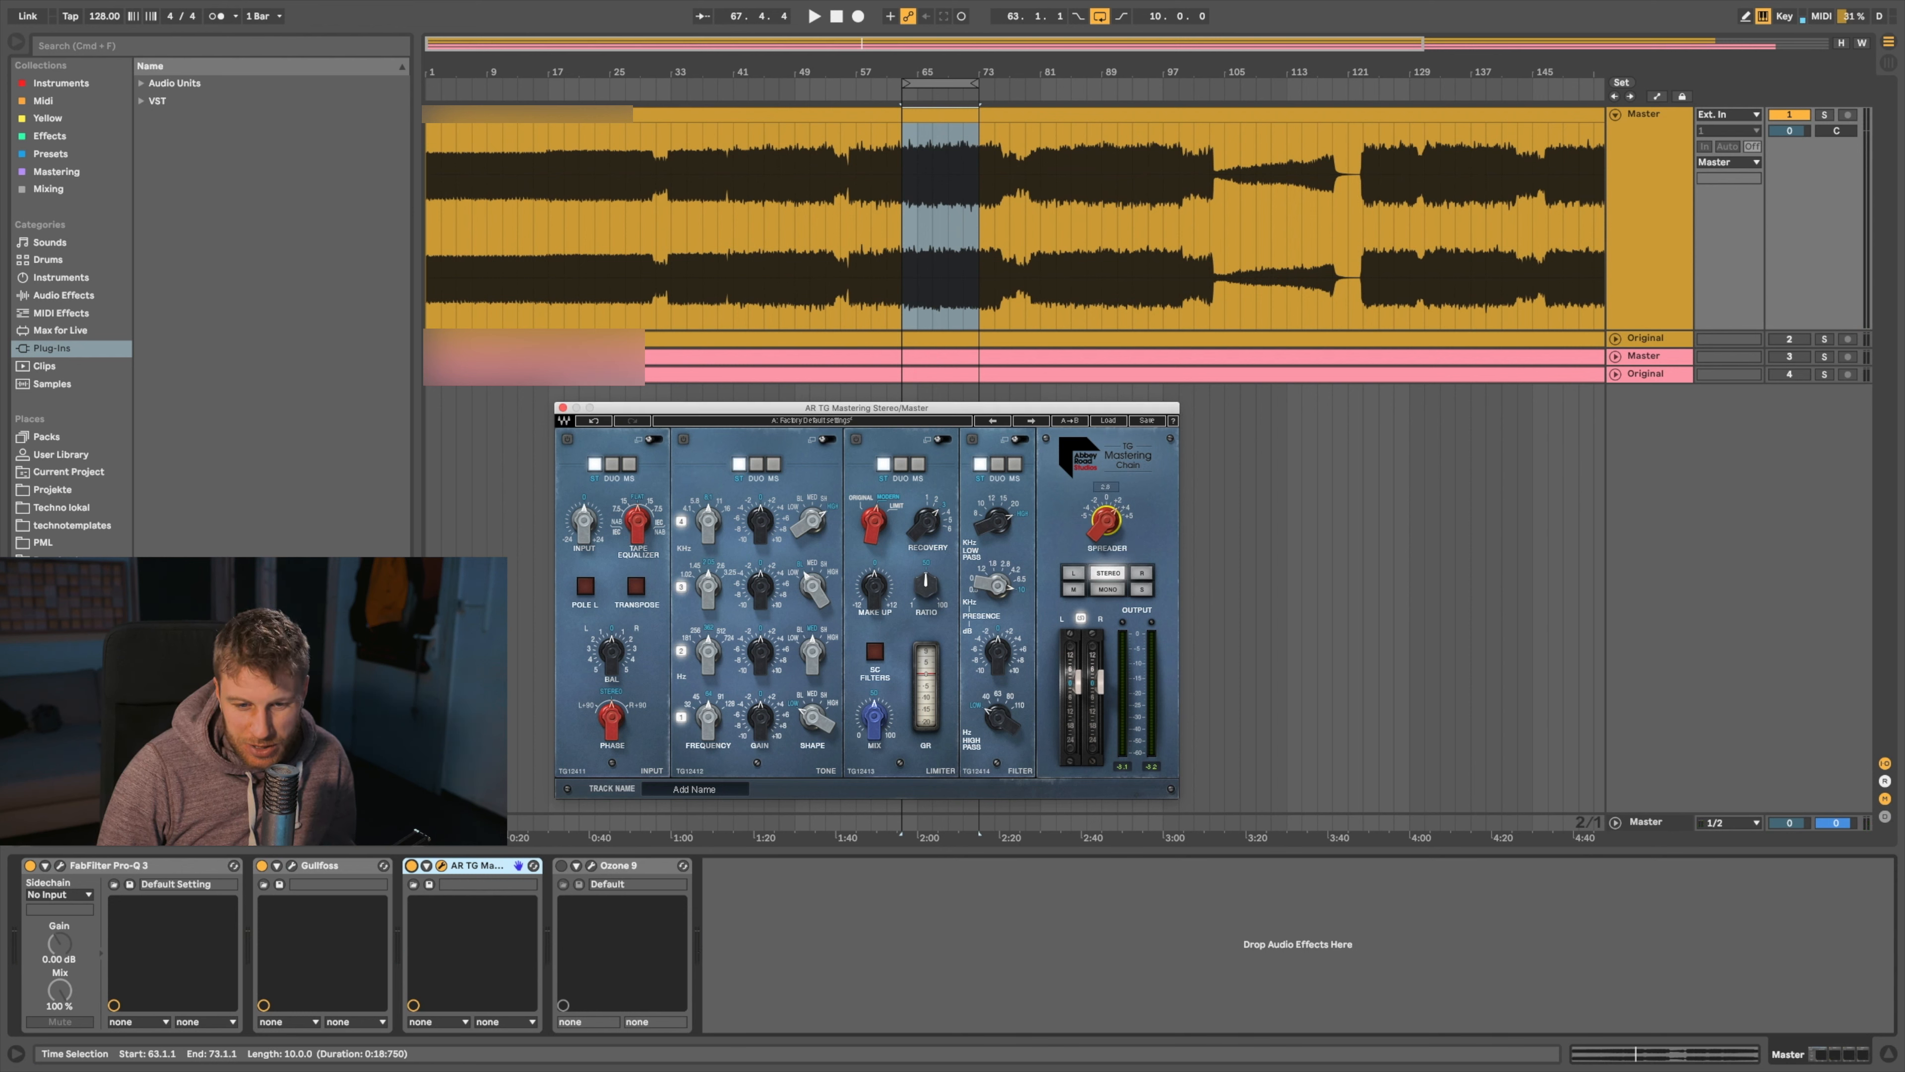
pyautogui.moveTo(1099, 530); pyautogui.dragTo(1104, 529)
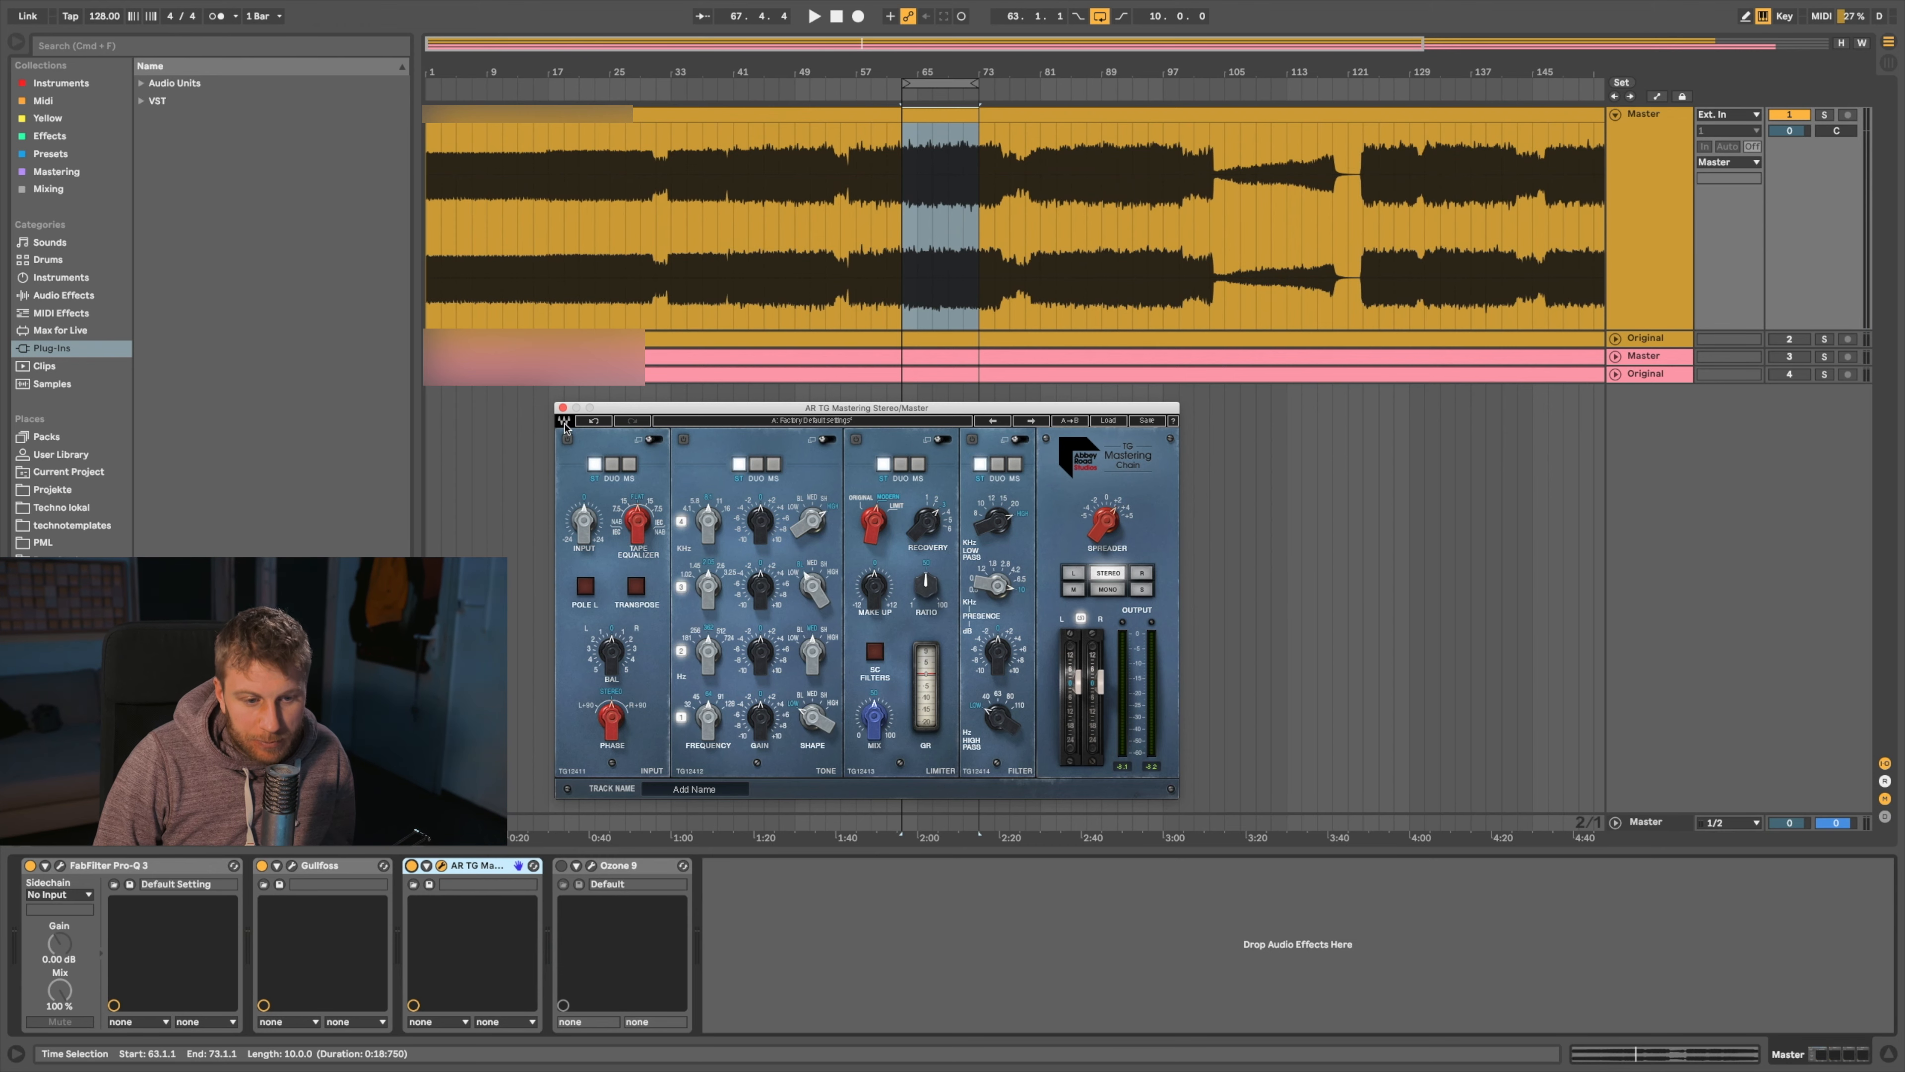
pyautogui.click(562, 407)
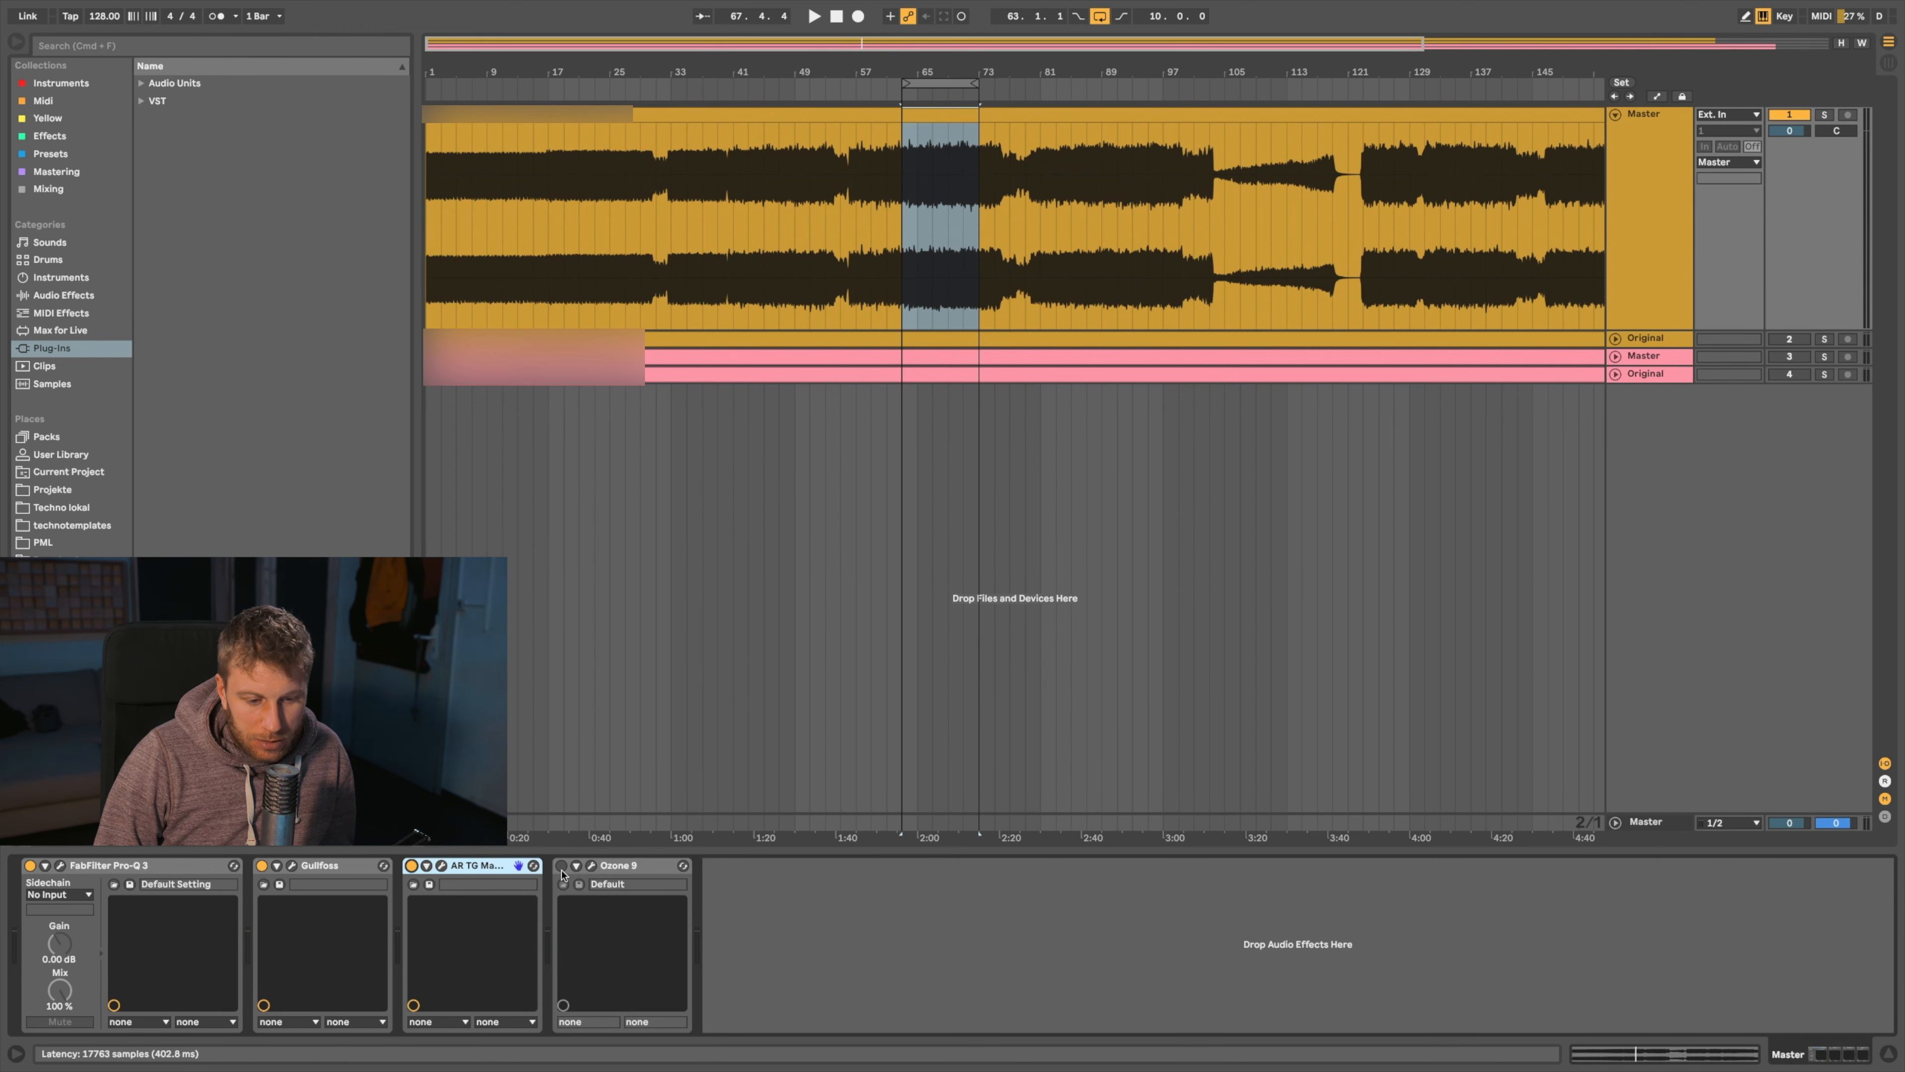
# Enable Ozone 9, open its editor and inspect band 1 in the Equalizer 1 module
pyautogui.click(592, 866)
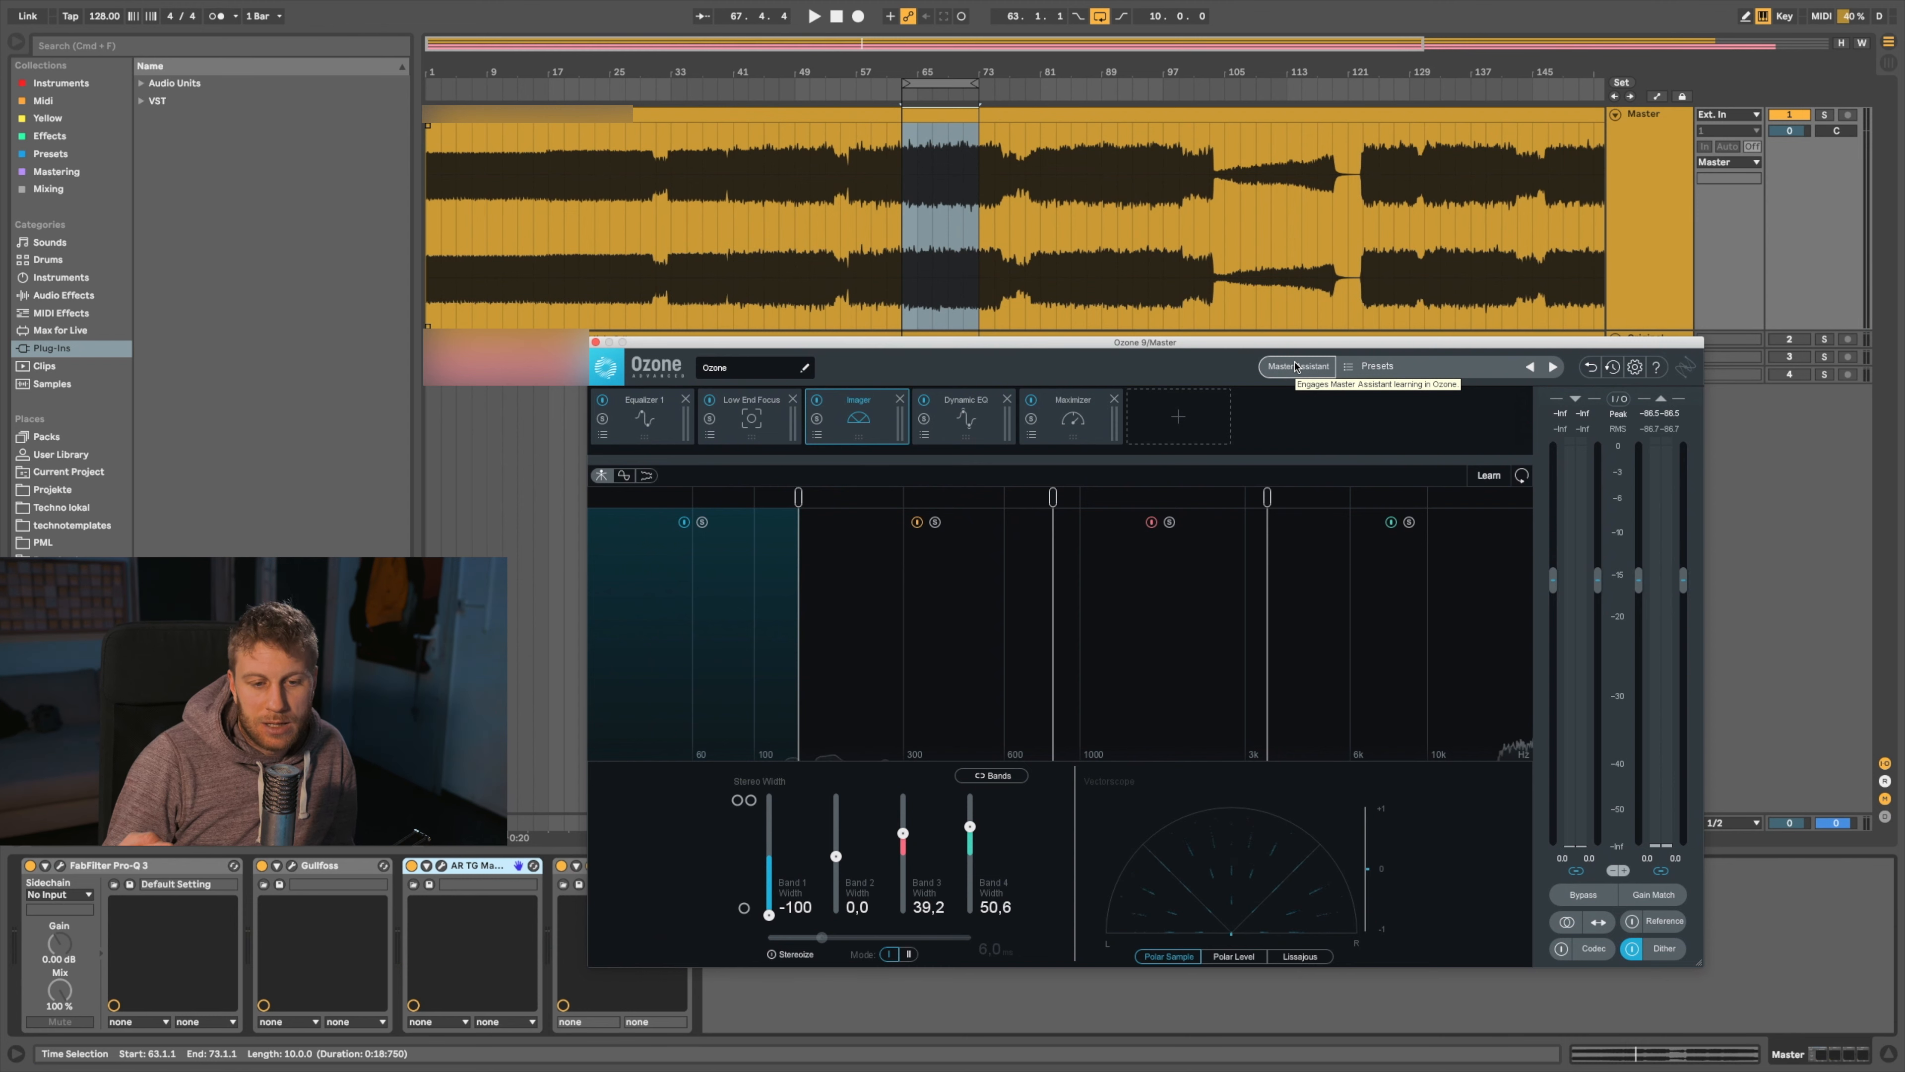
pyautogui.click(659, 398)
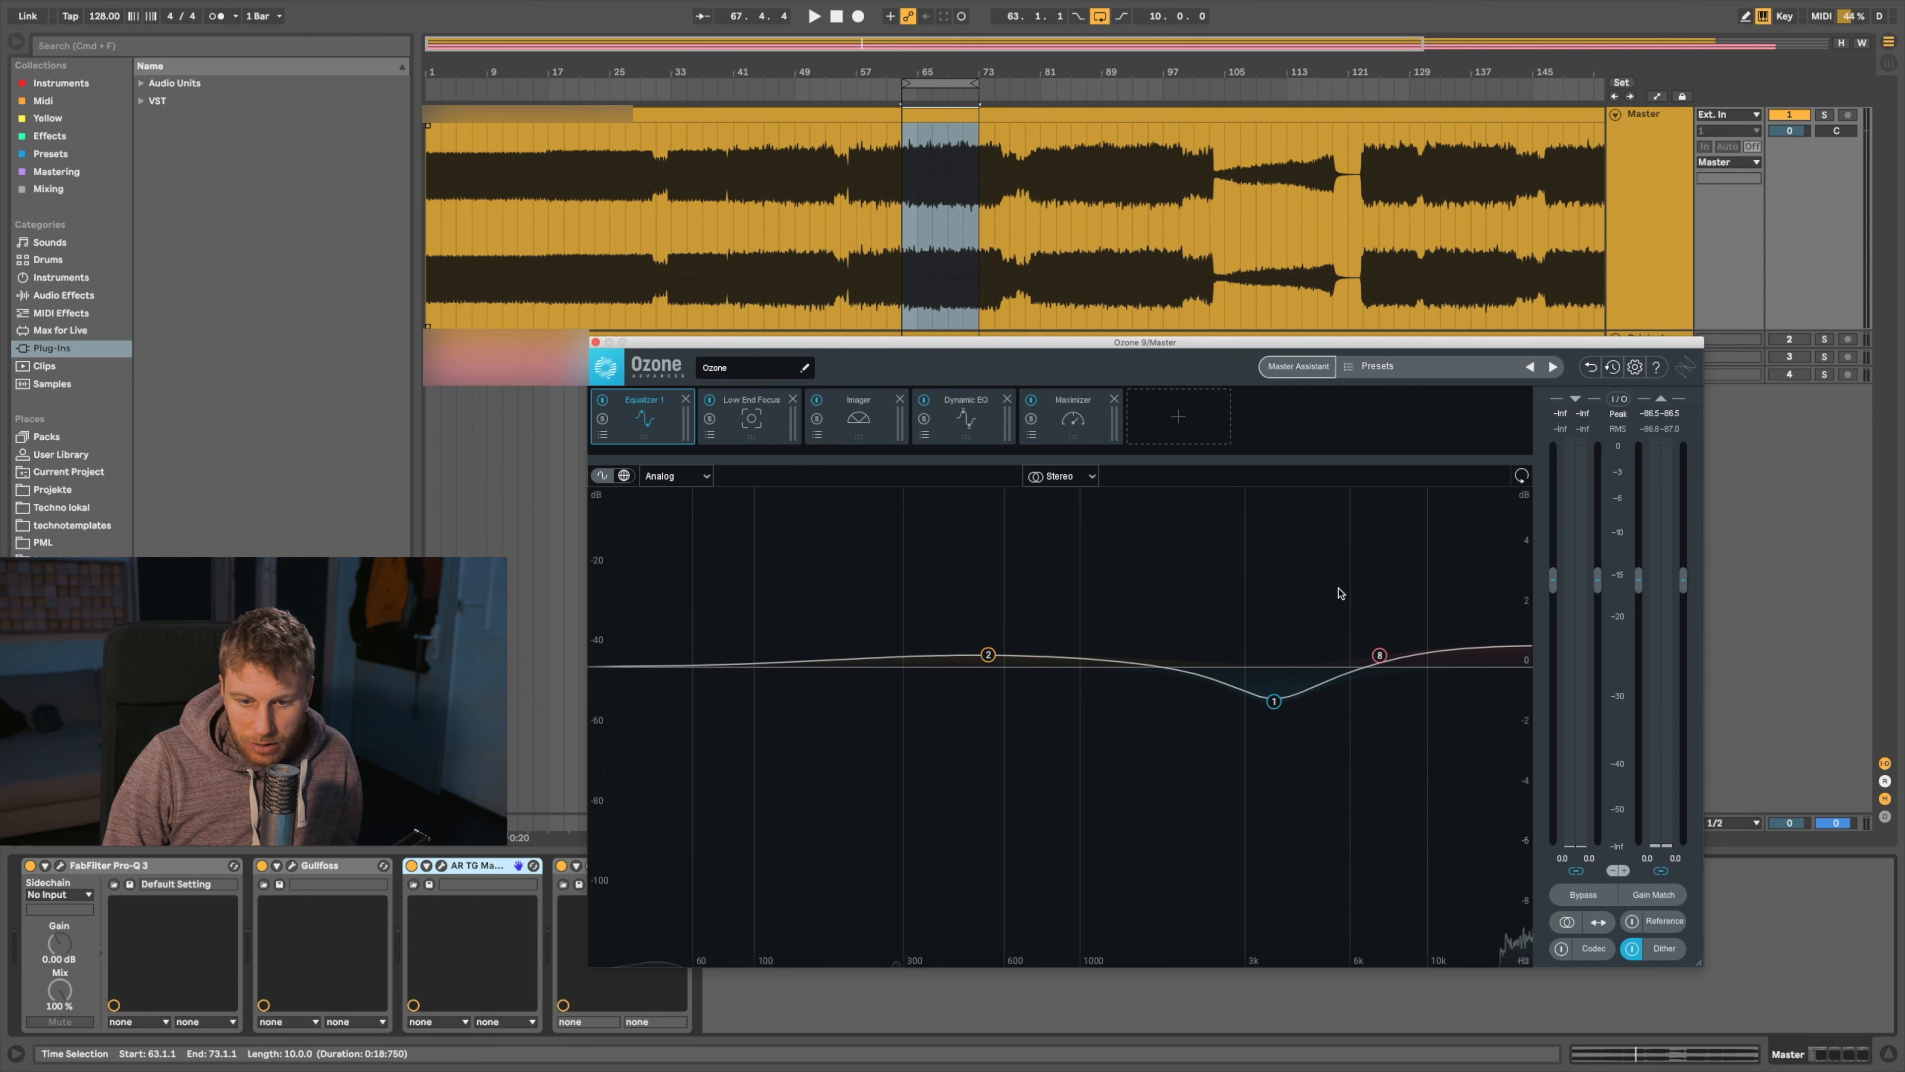
pyautogui.click(1275, 703)
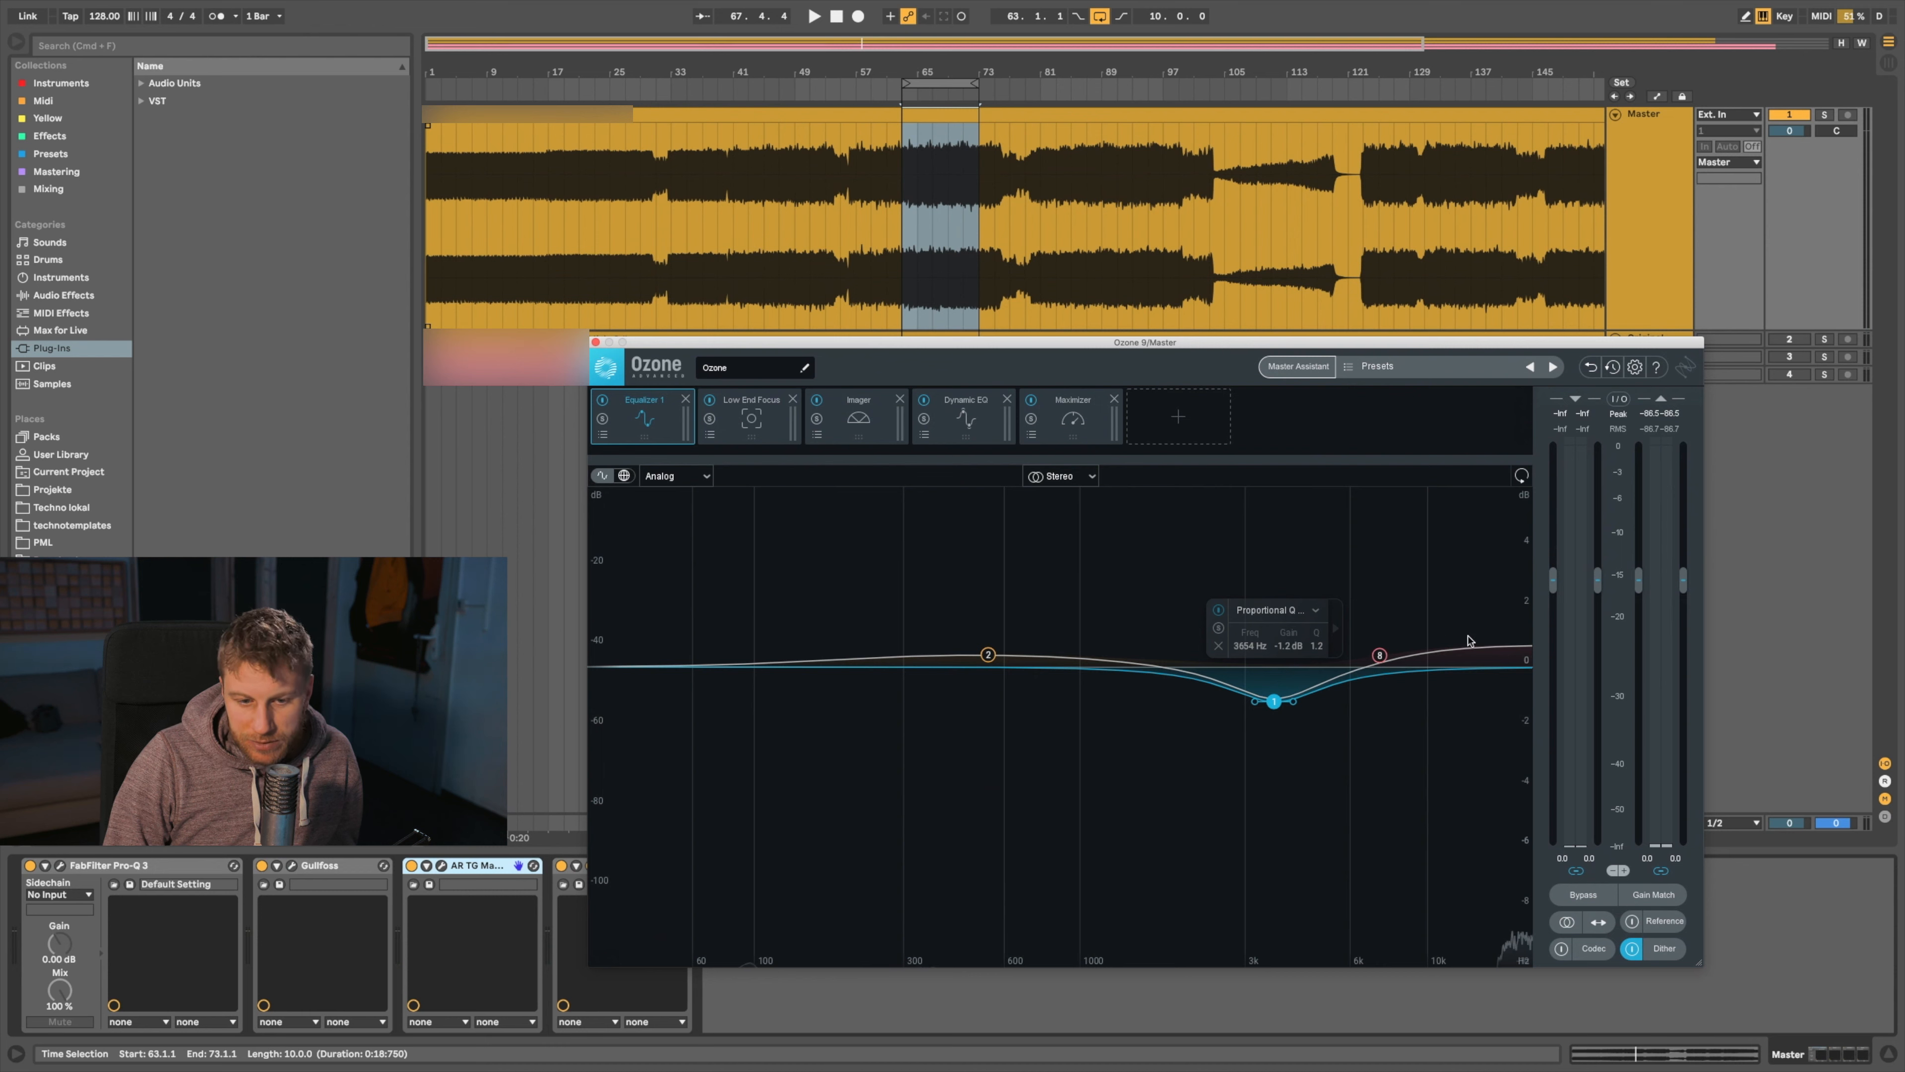
# Show the main Master channel's devices and open the Tonal Balance Control window
pyautogui.click(1806, 540)
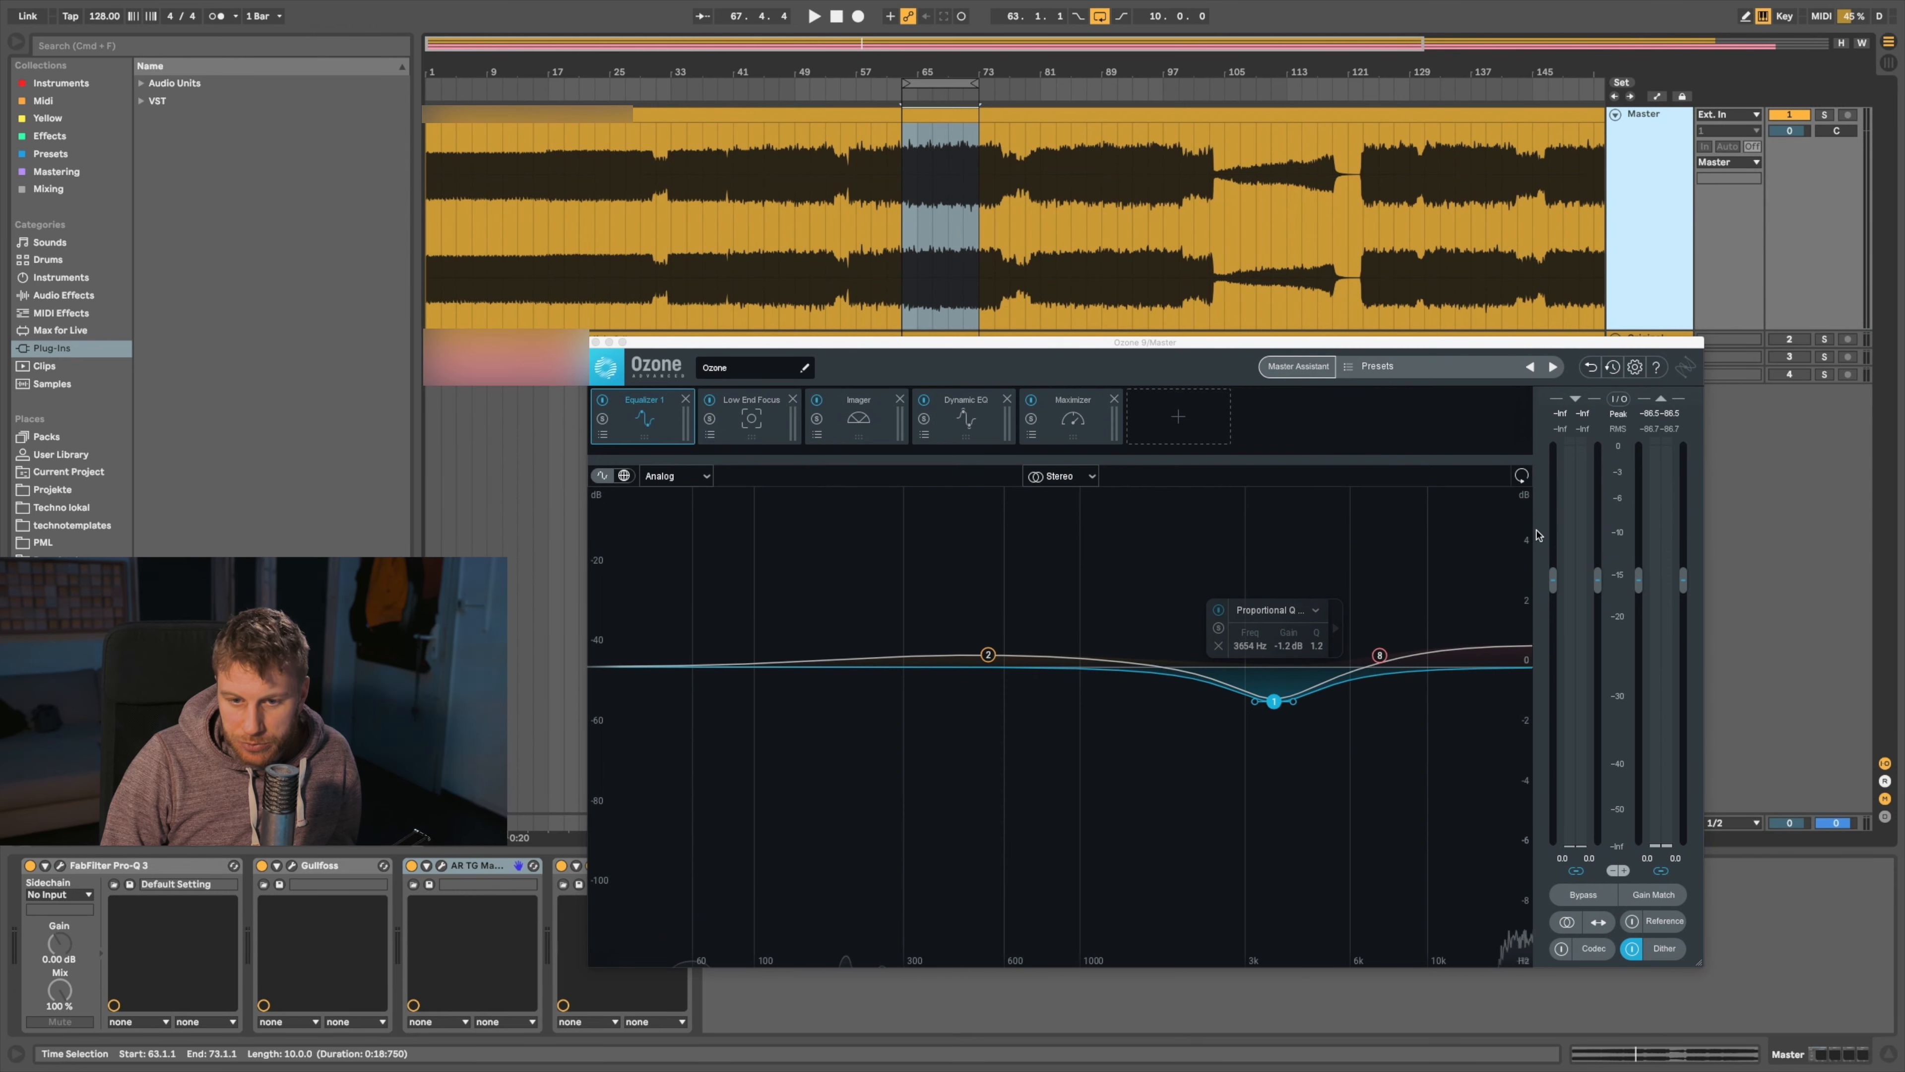
pyautogui.moveTo(1443, 342); pyautogui.dragTo(1411, 136)
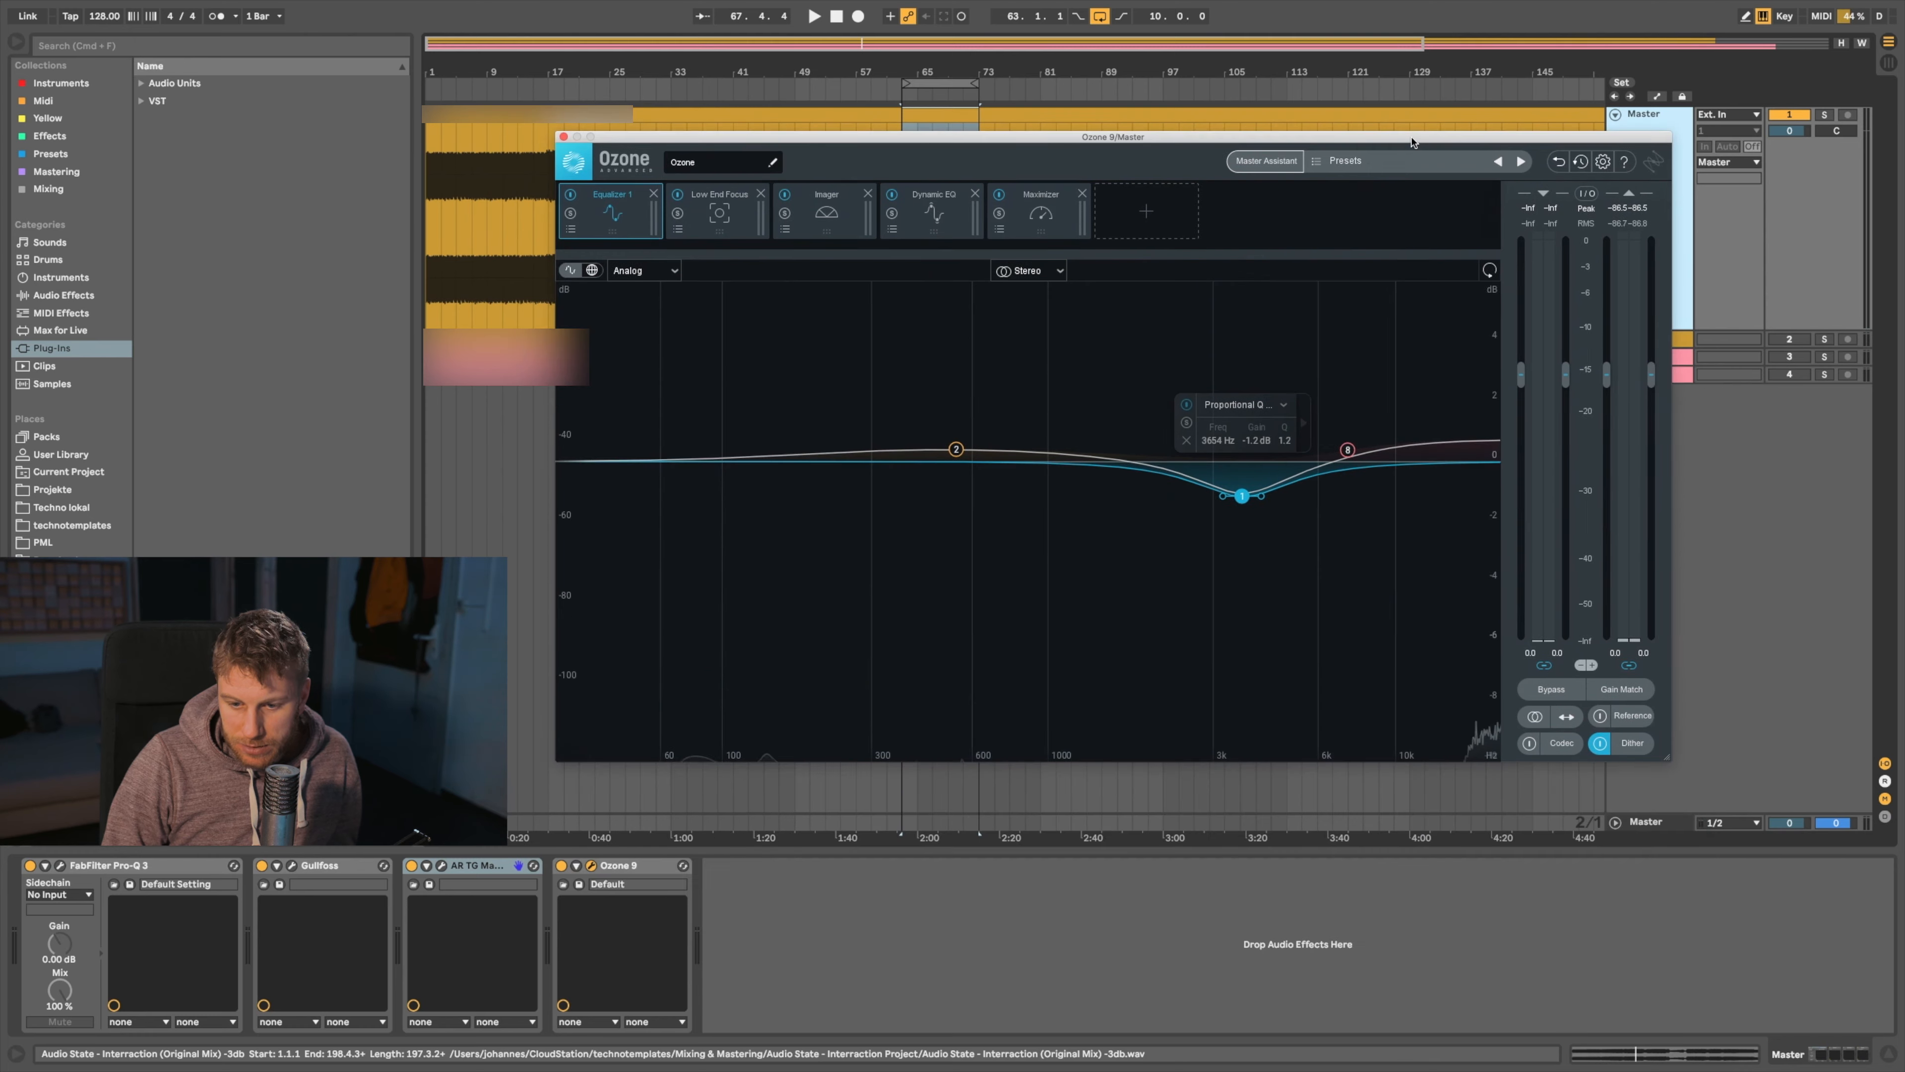
pyautogui.click(1643, 821)
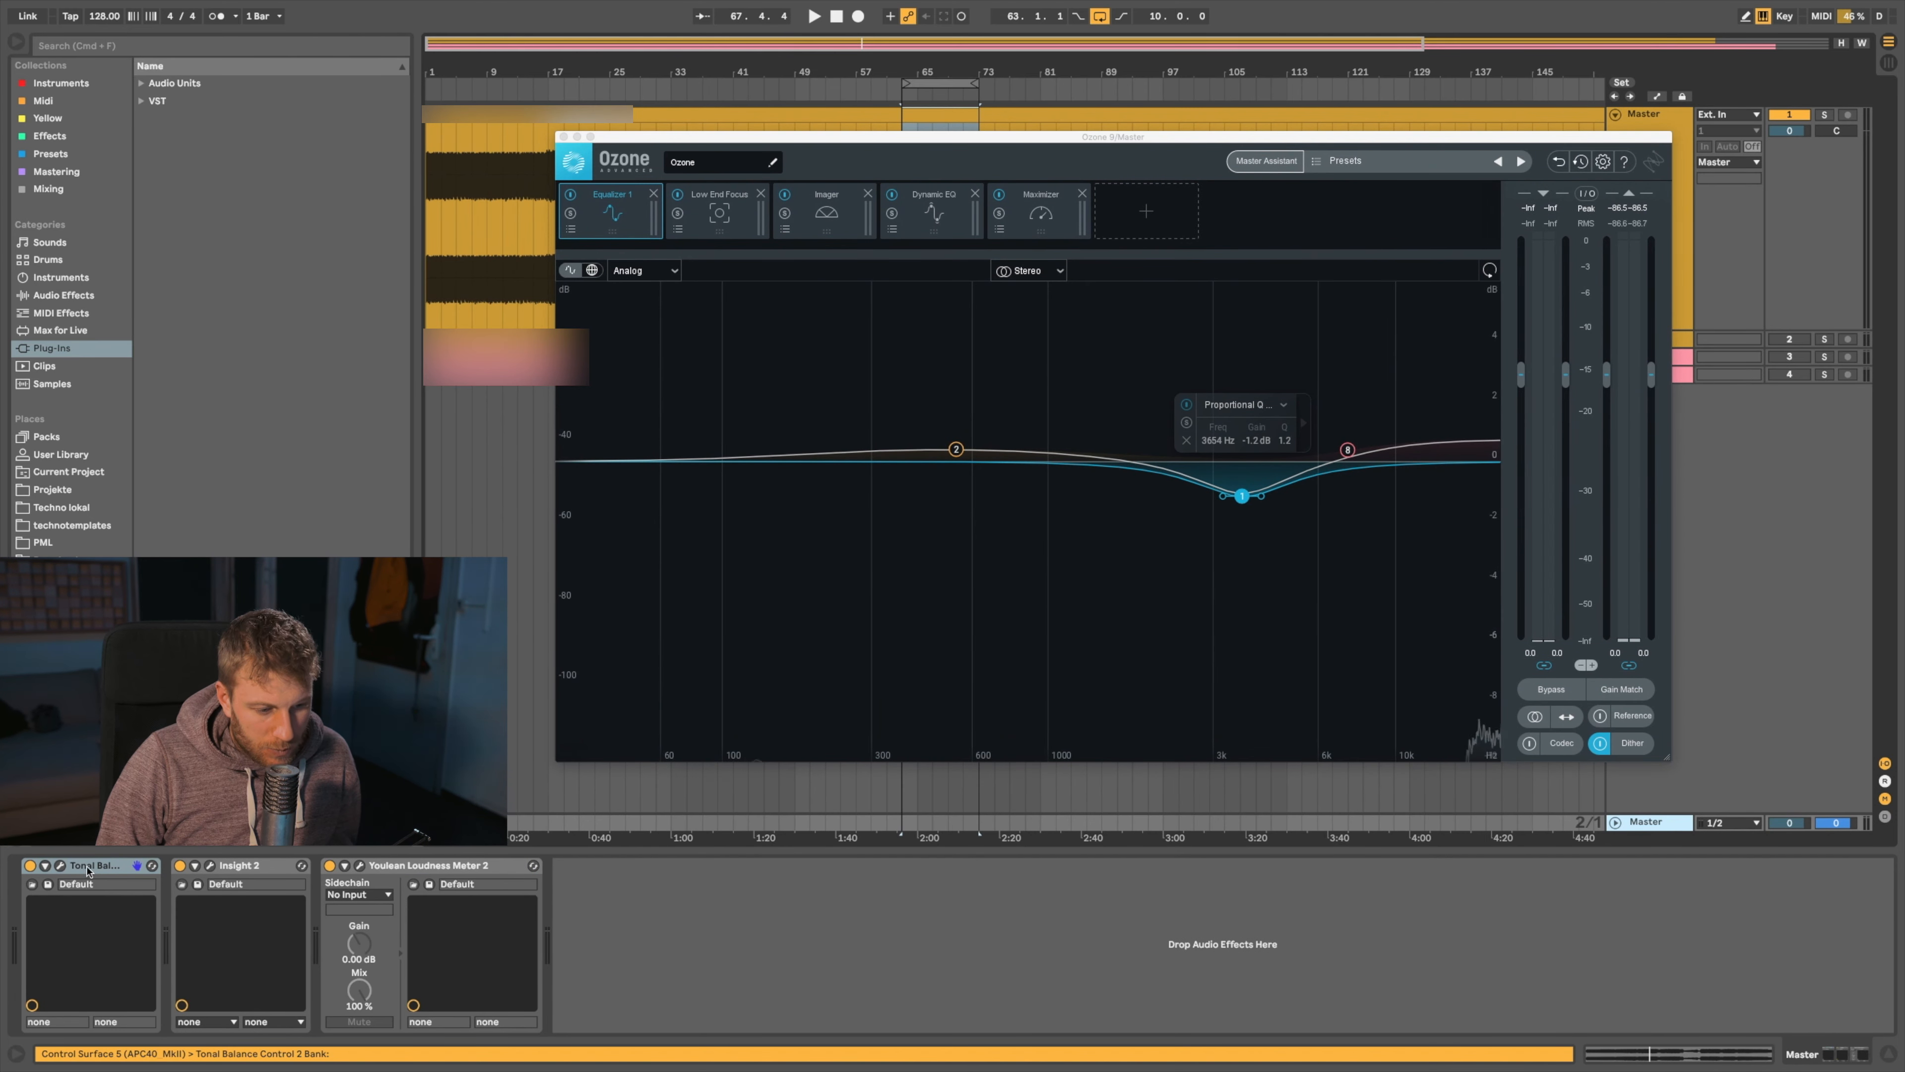
pyautogui.click(61, 867)
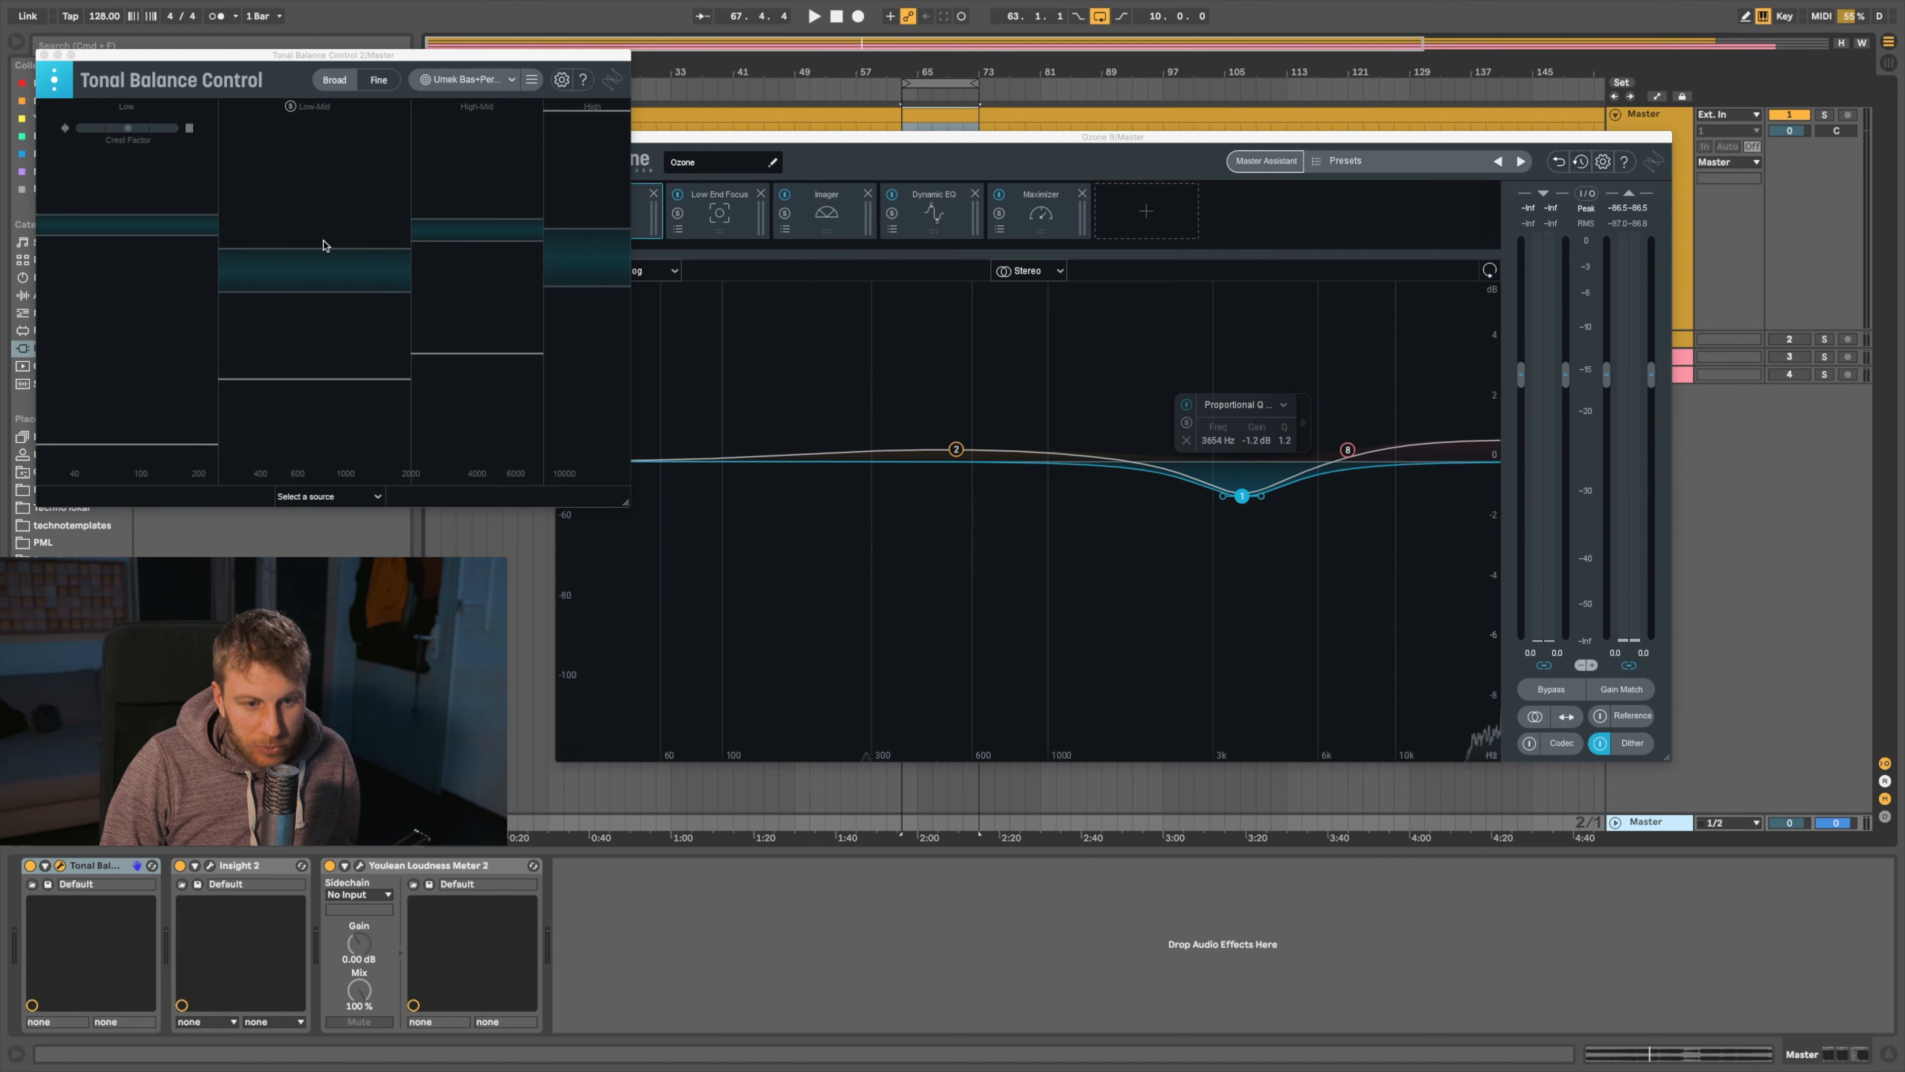
# Move the Ozone window clear of the waveforms and play bars 63 to 73 to check the tonal balance
pyautogui.moveTo(726, 132); pyautogui.dragTo(776, 392)
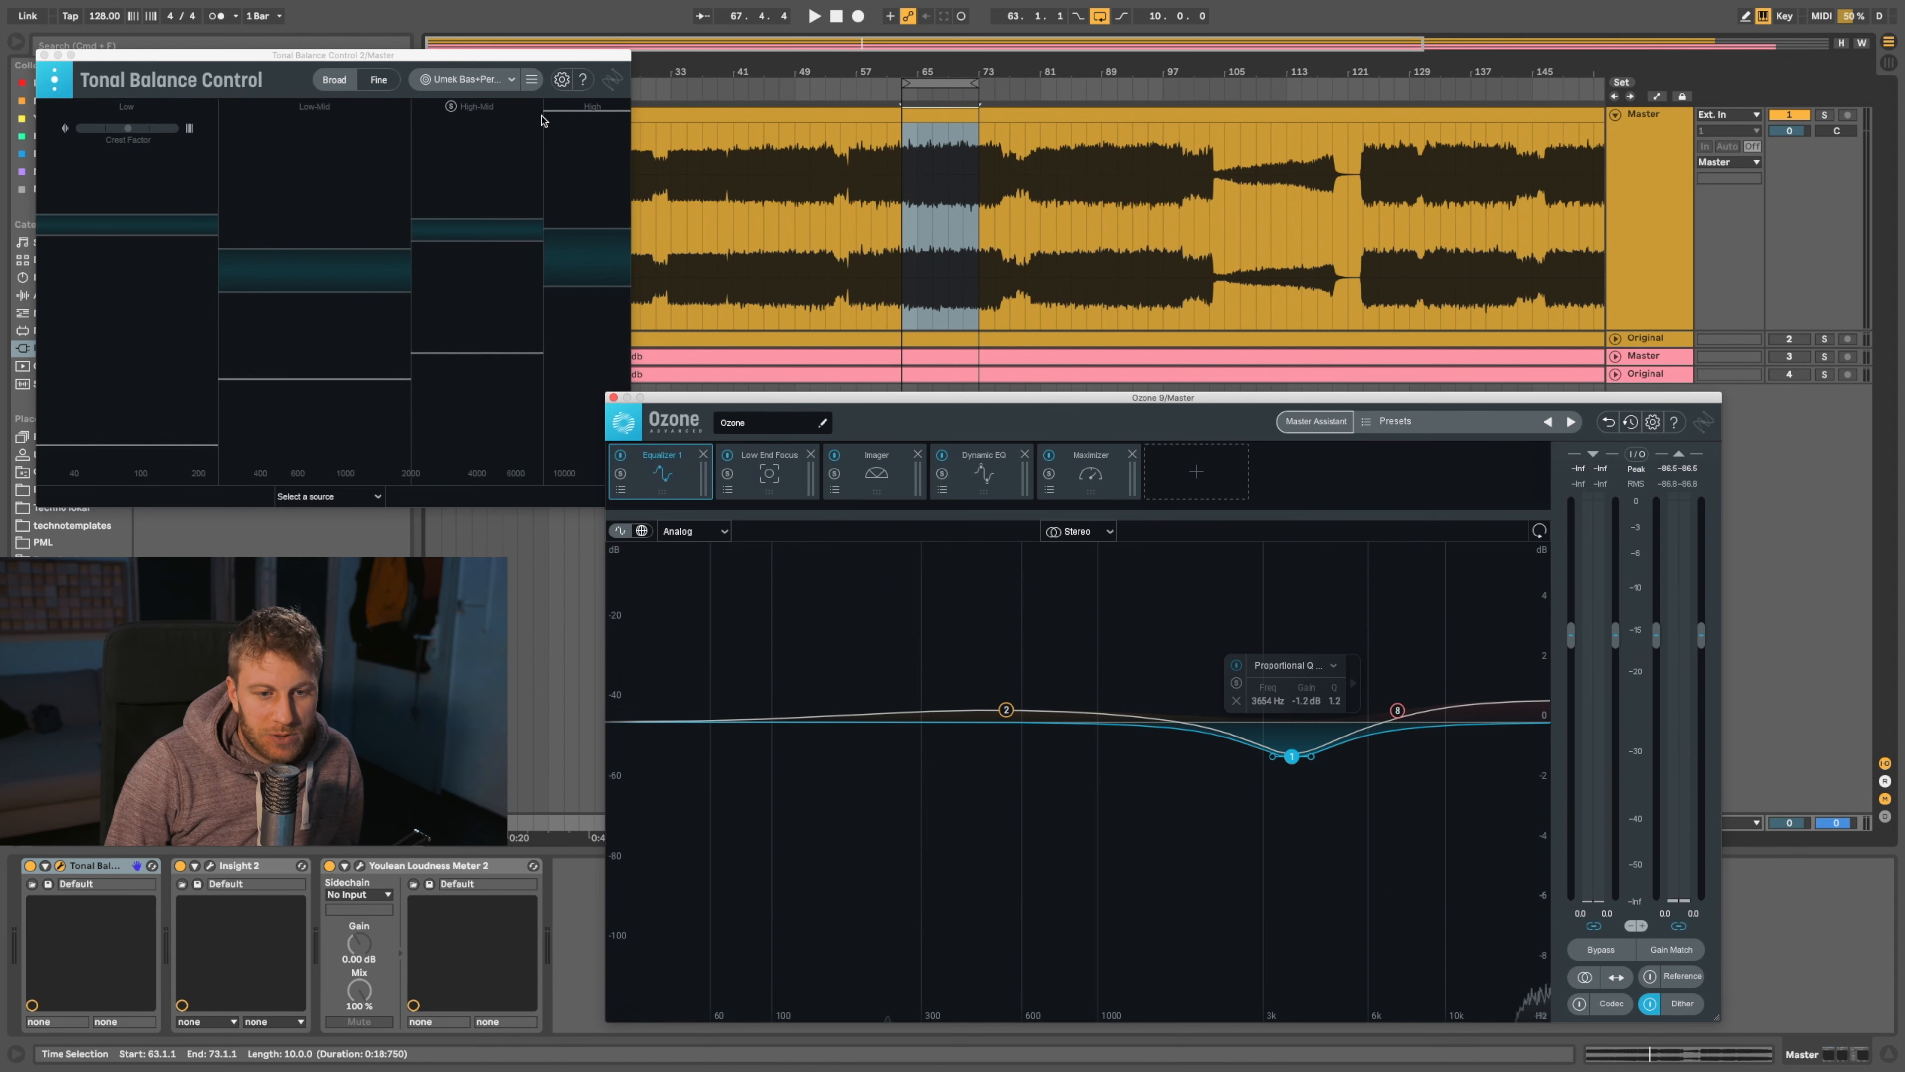
pyautogui.click(903, 174)
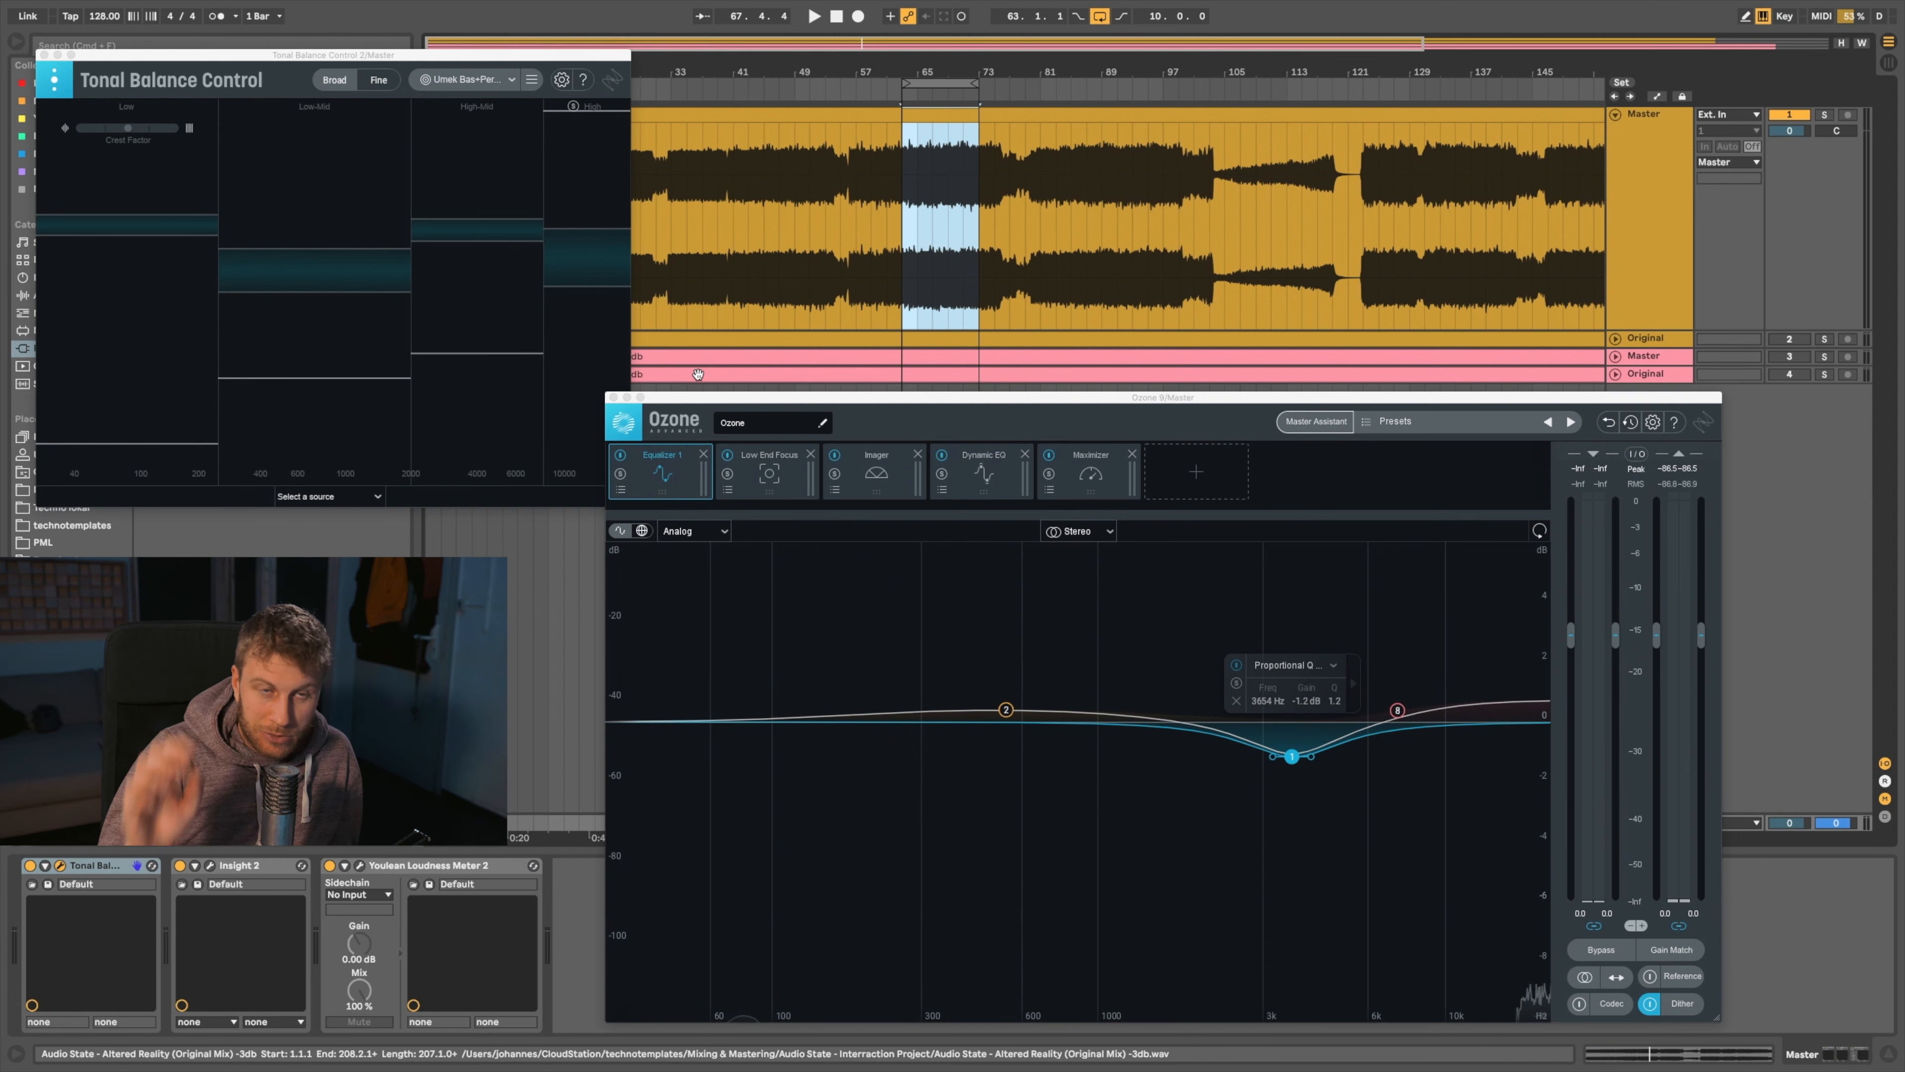
pyautogui.press('space')
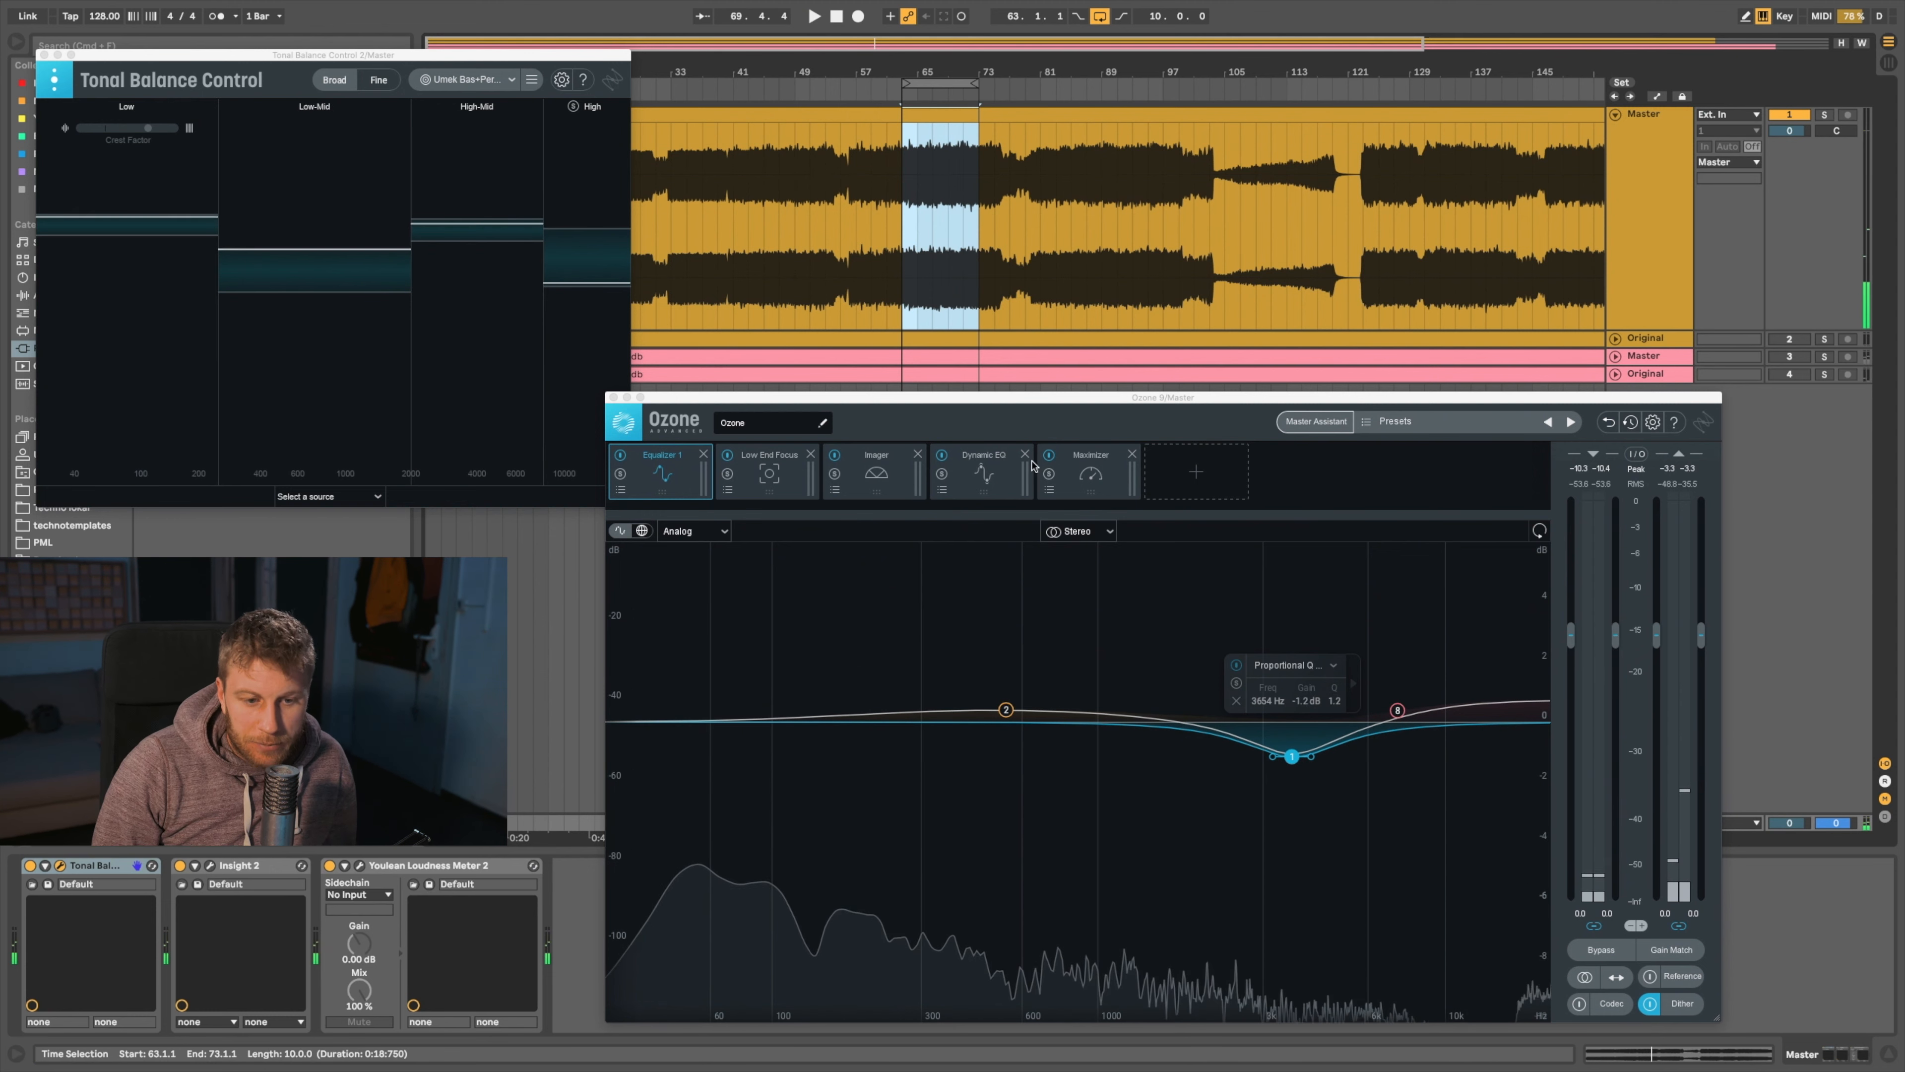
# View Ozone's Low End Focus and Imager modules, returning to Low End Focus
pyautogui.click(765, 475)
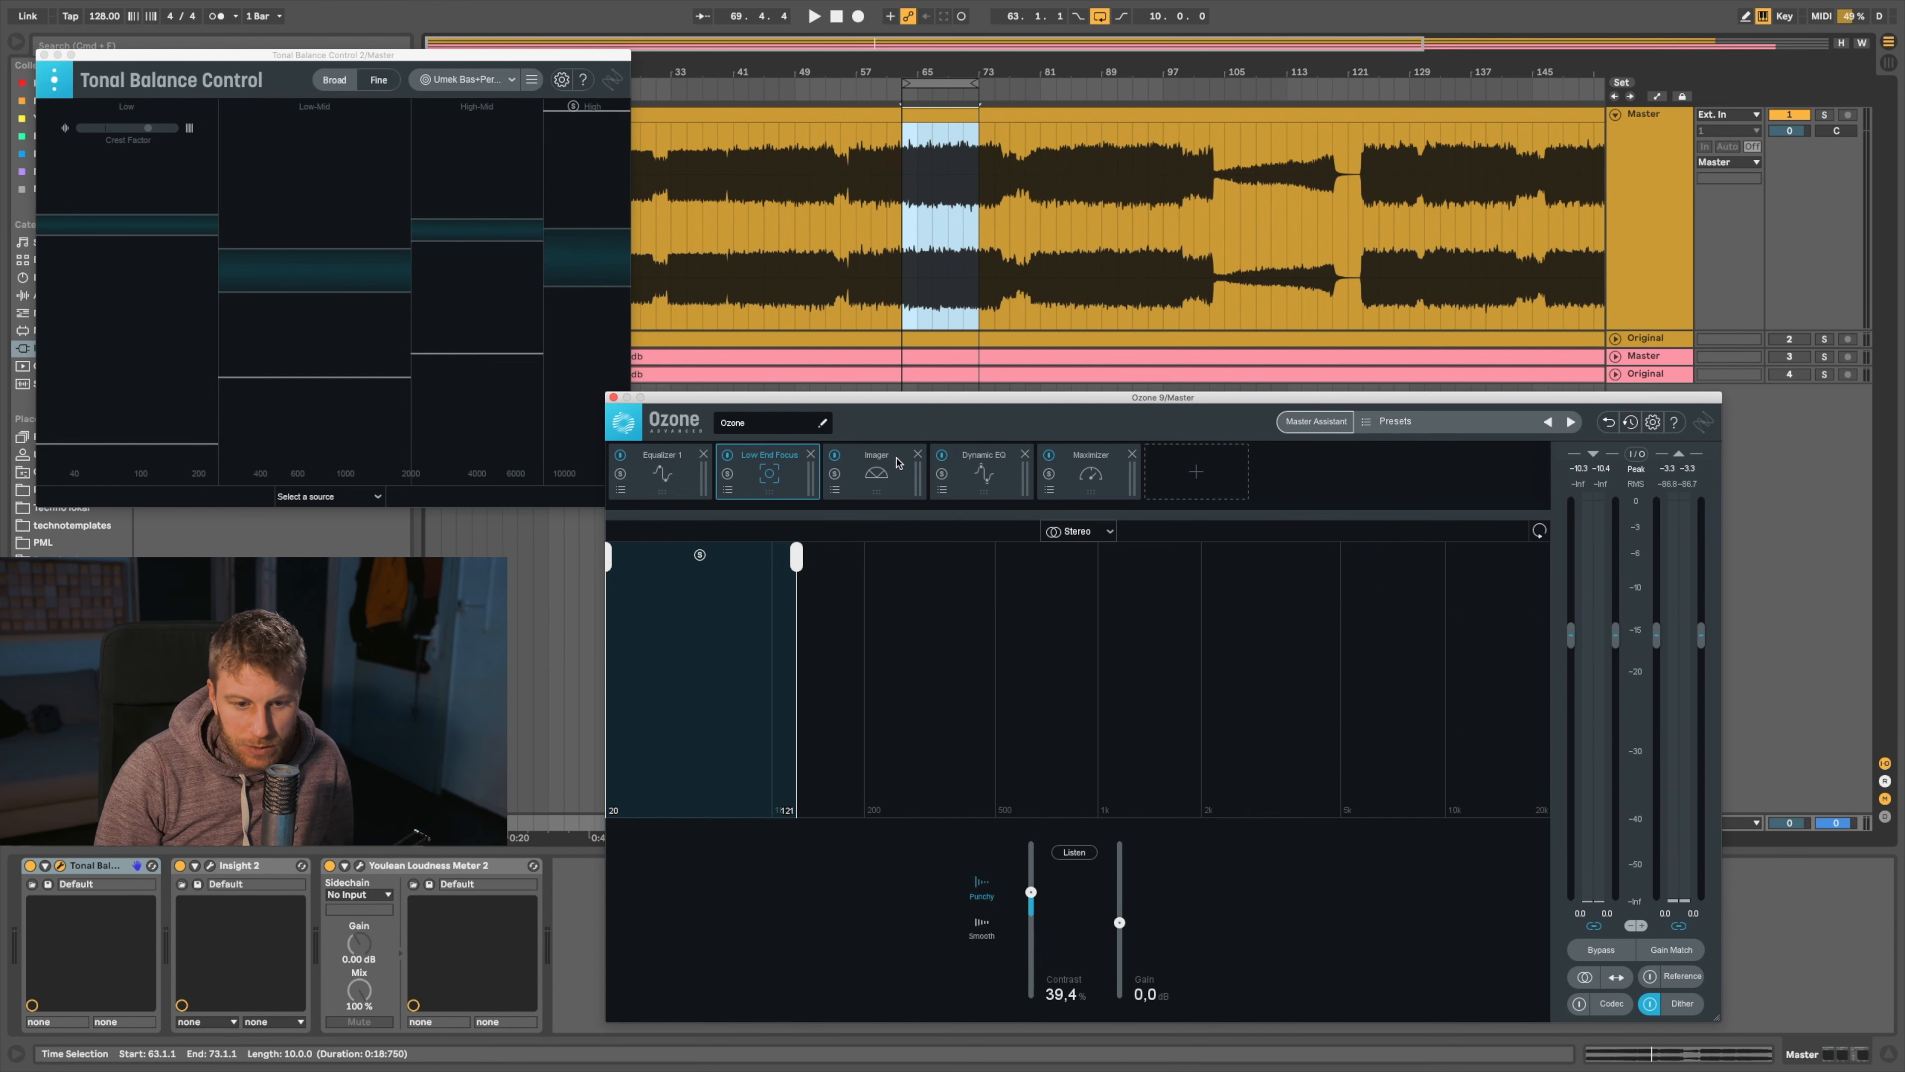
pyautogui.click(881, 480)
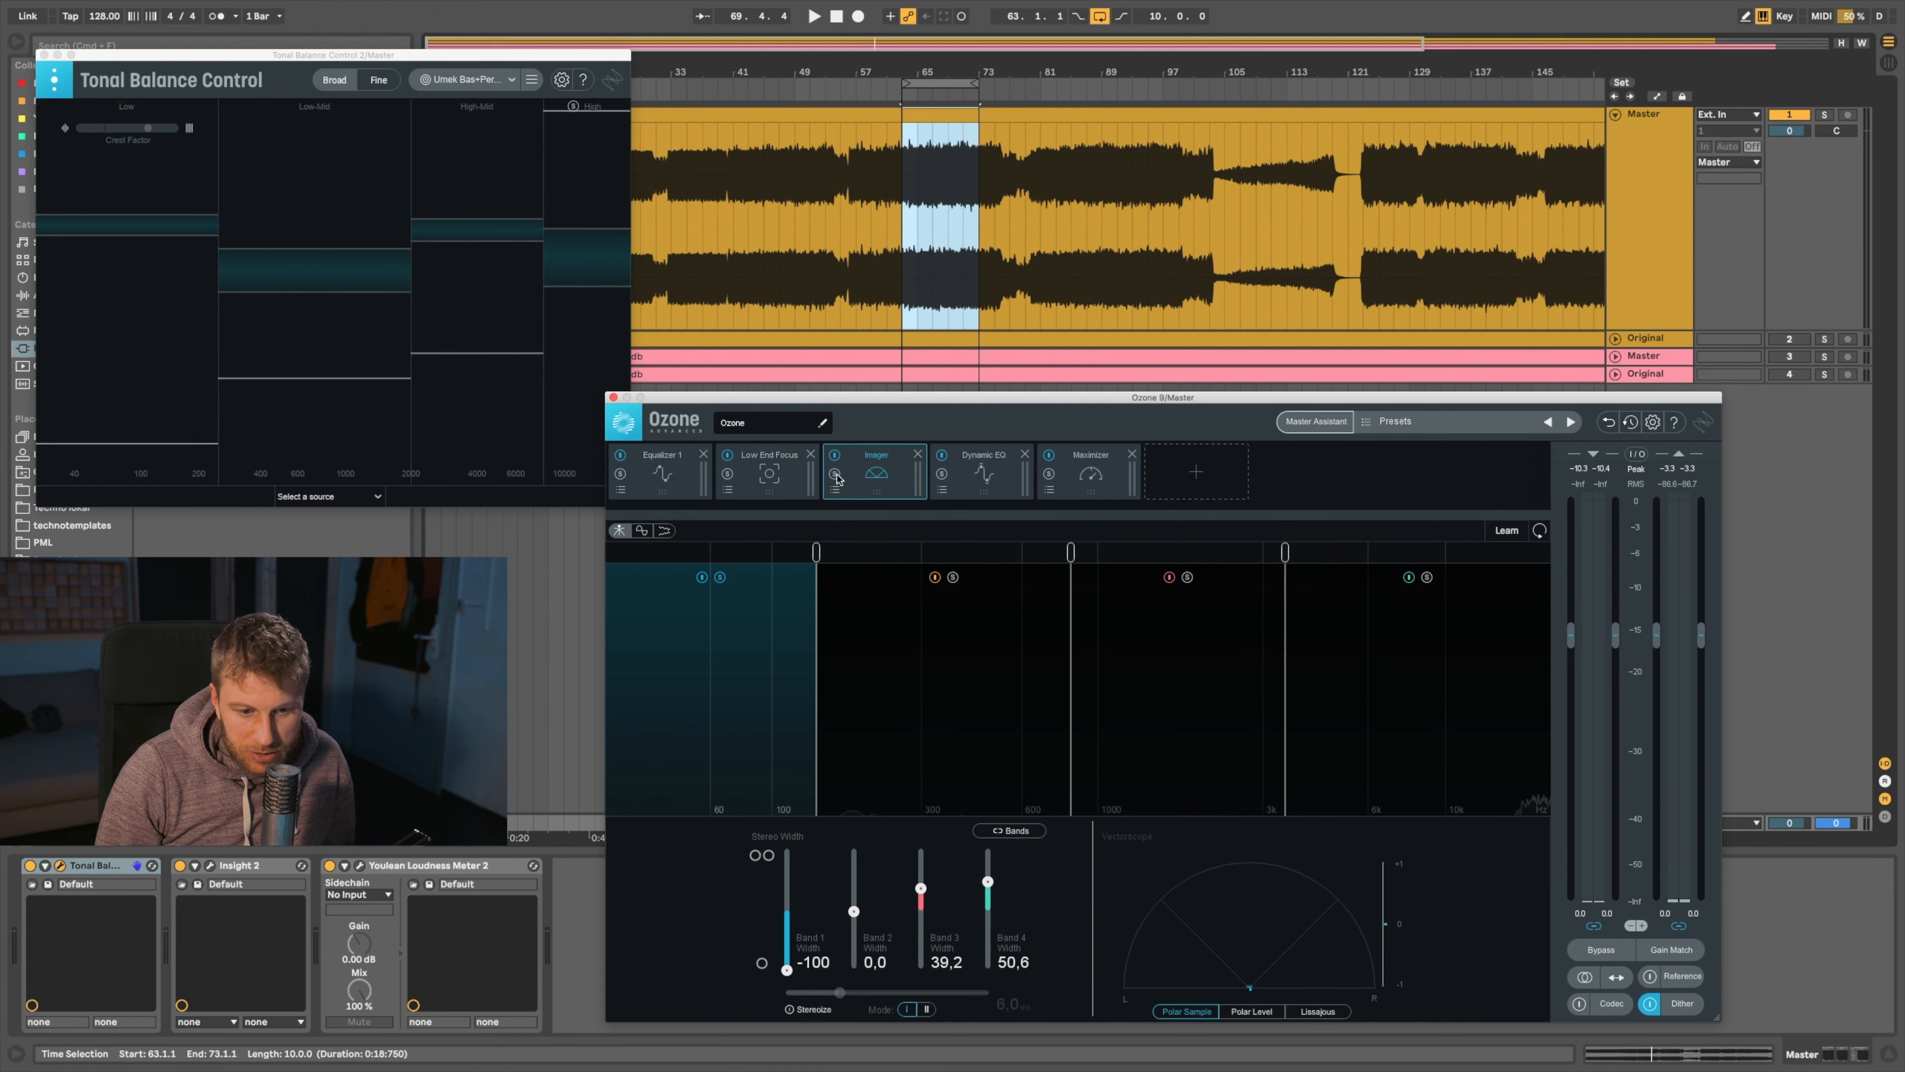
pyautogui.click(788, 480)
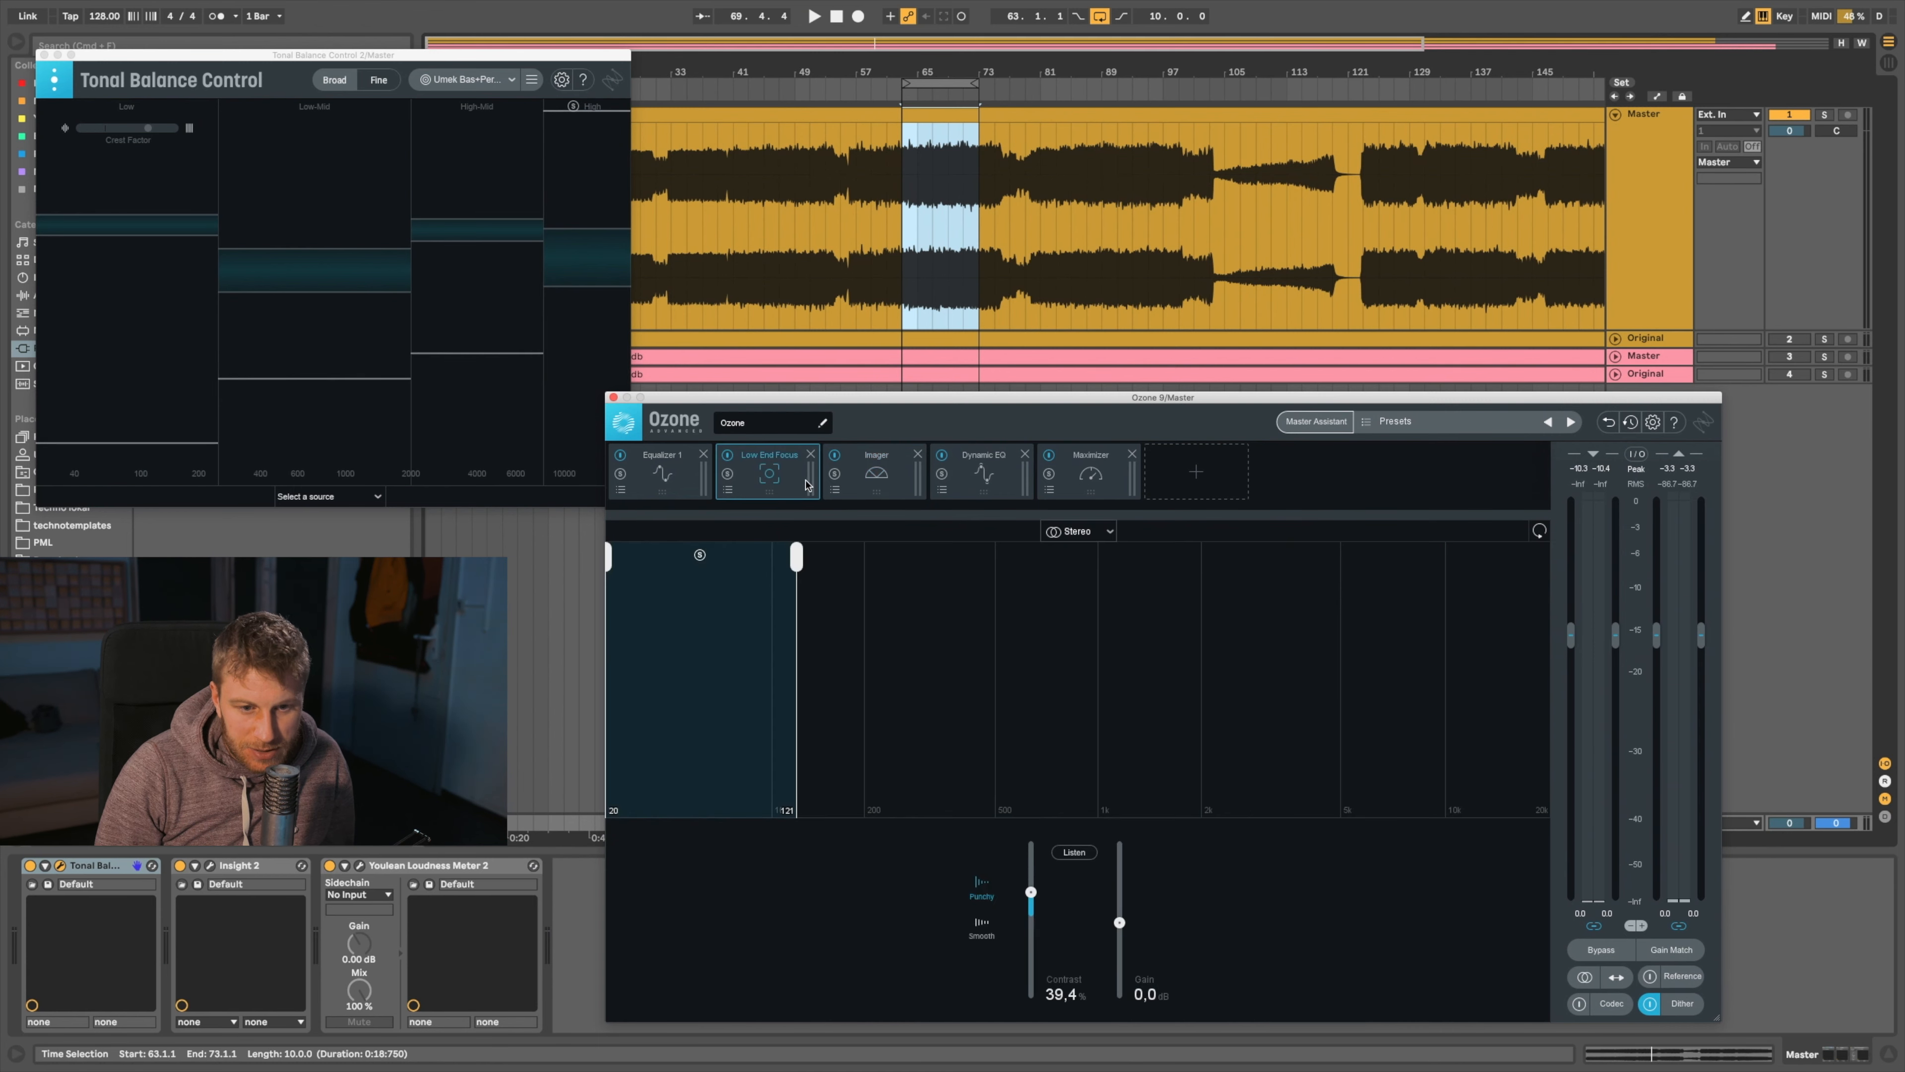
# Play from bar 63 and compare the sound with Low End Focus bypassed and active, leaving it active and stopping playback
pyautogui.click(903, 275)
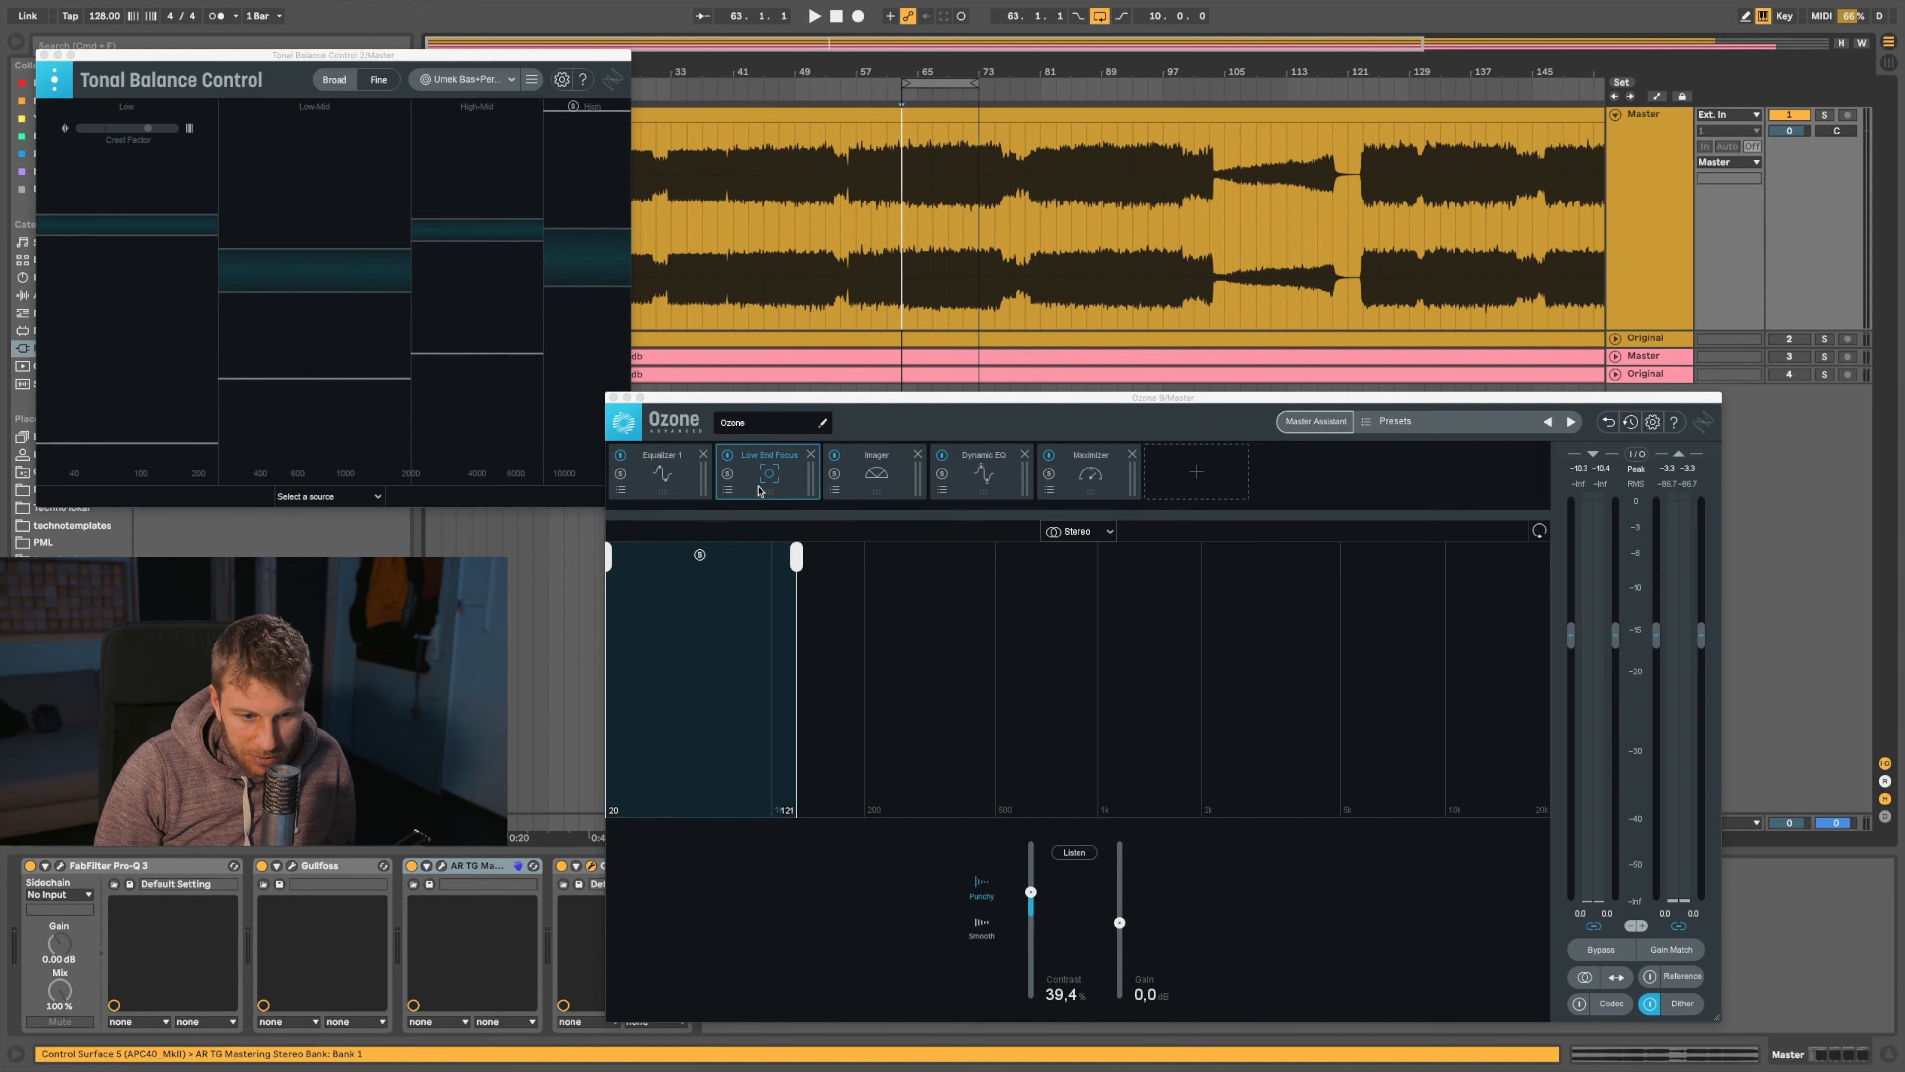
pyautogui.click(729, 455)
pyautogui.press('space')
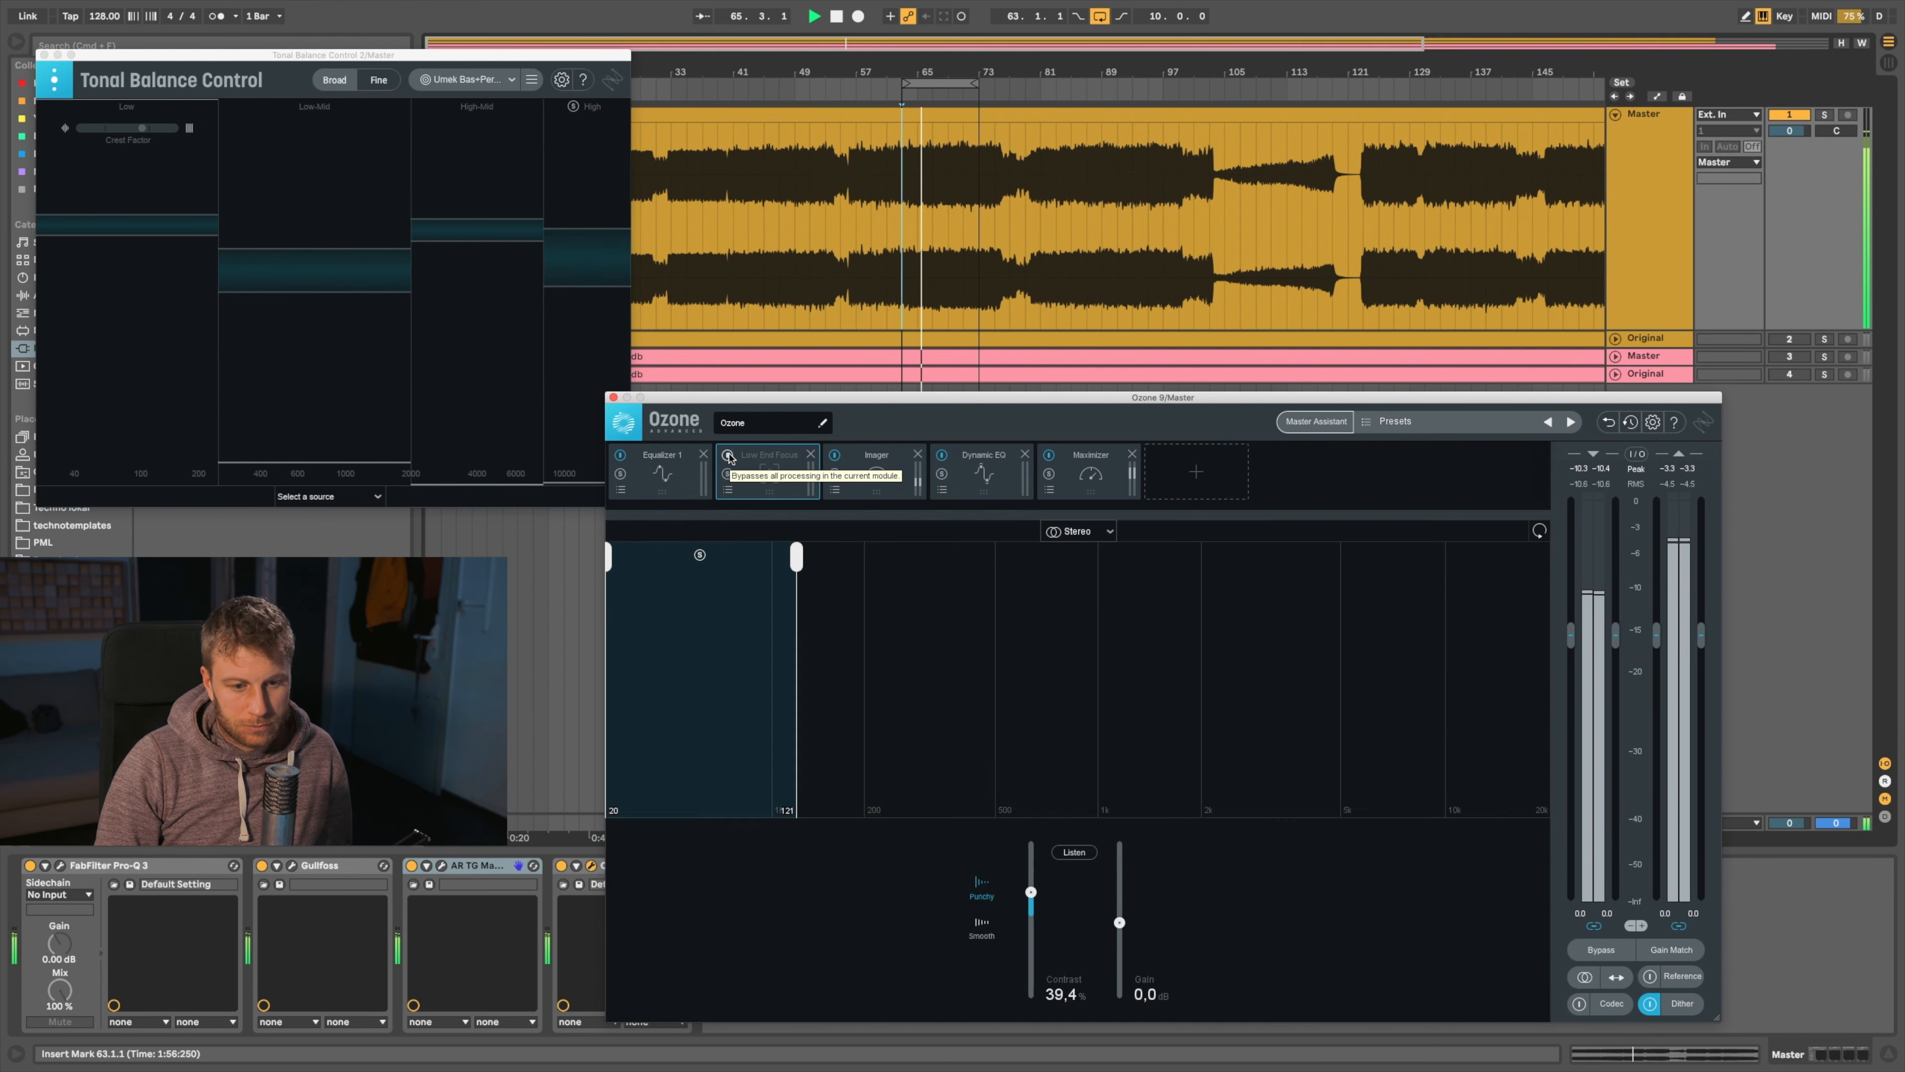
pyautogui.click(729, 456)
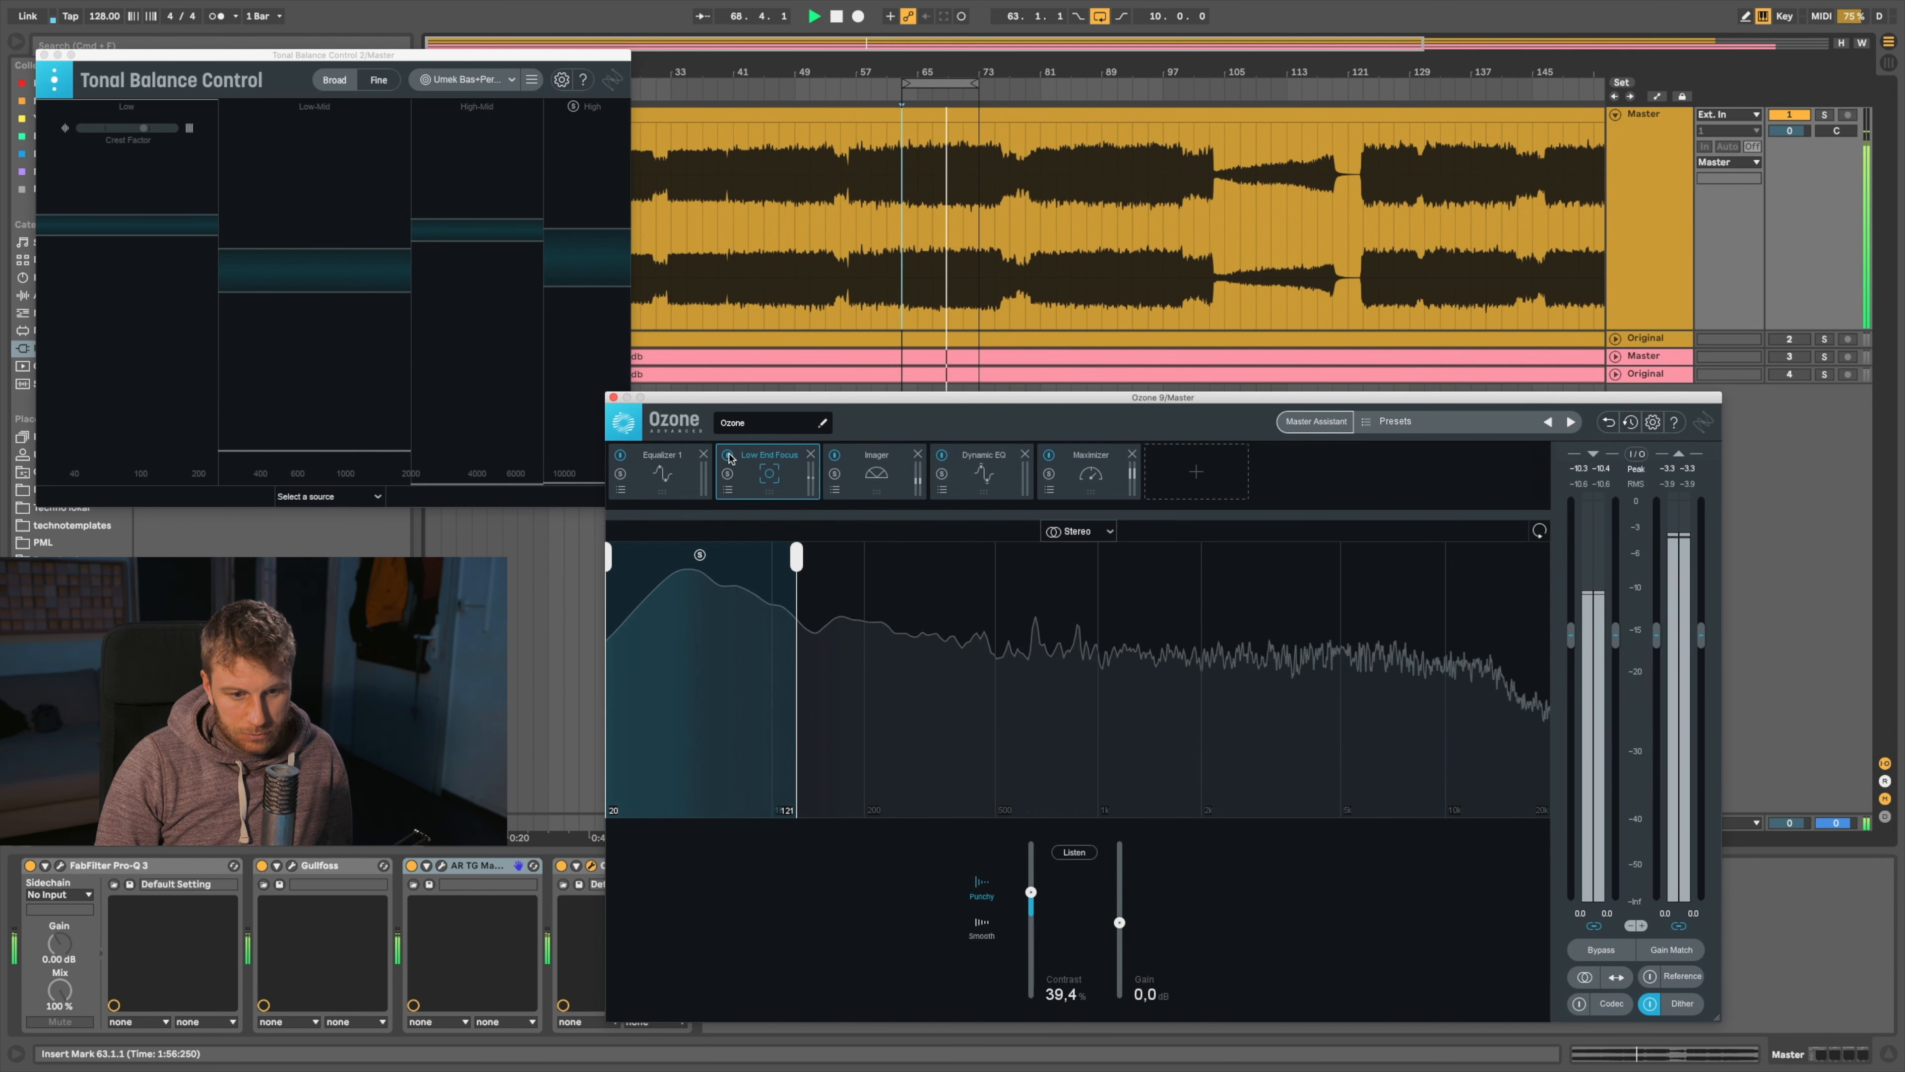
pyautogui.click(727, 455)
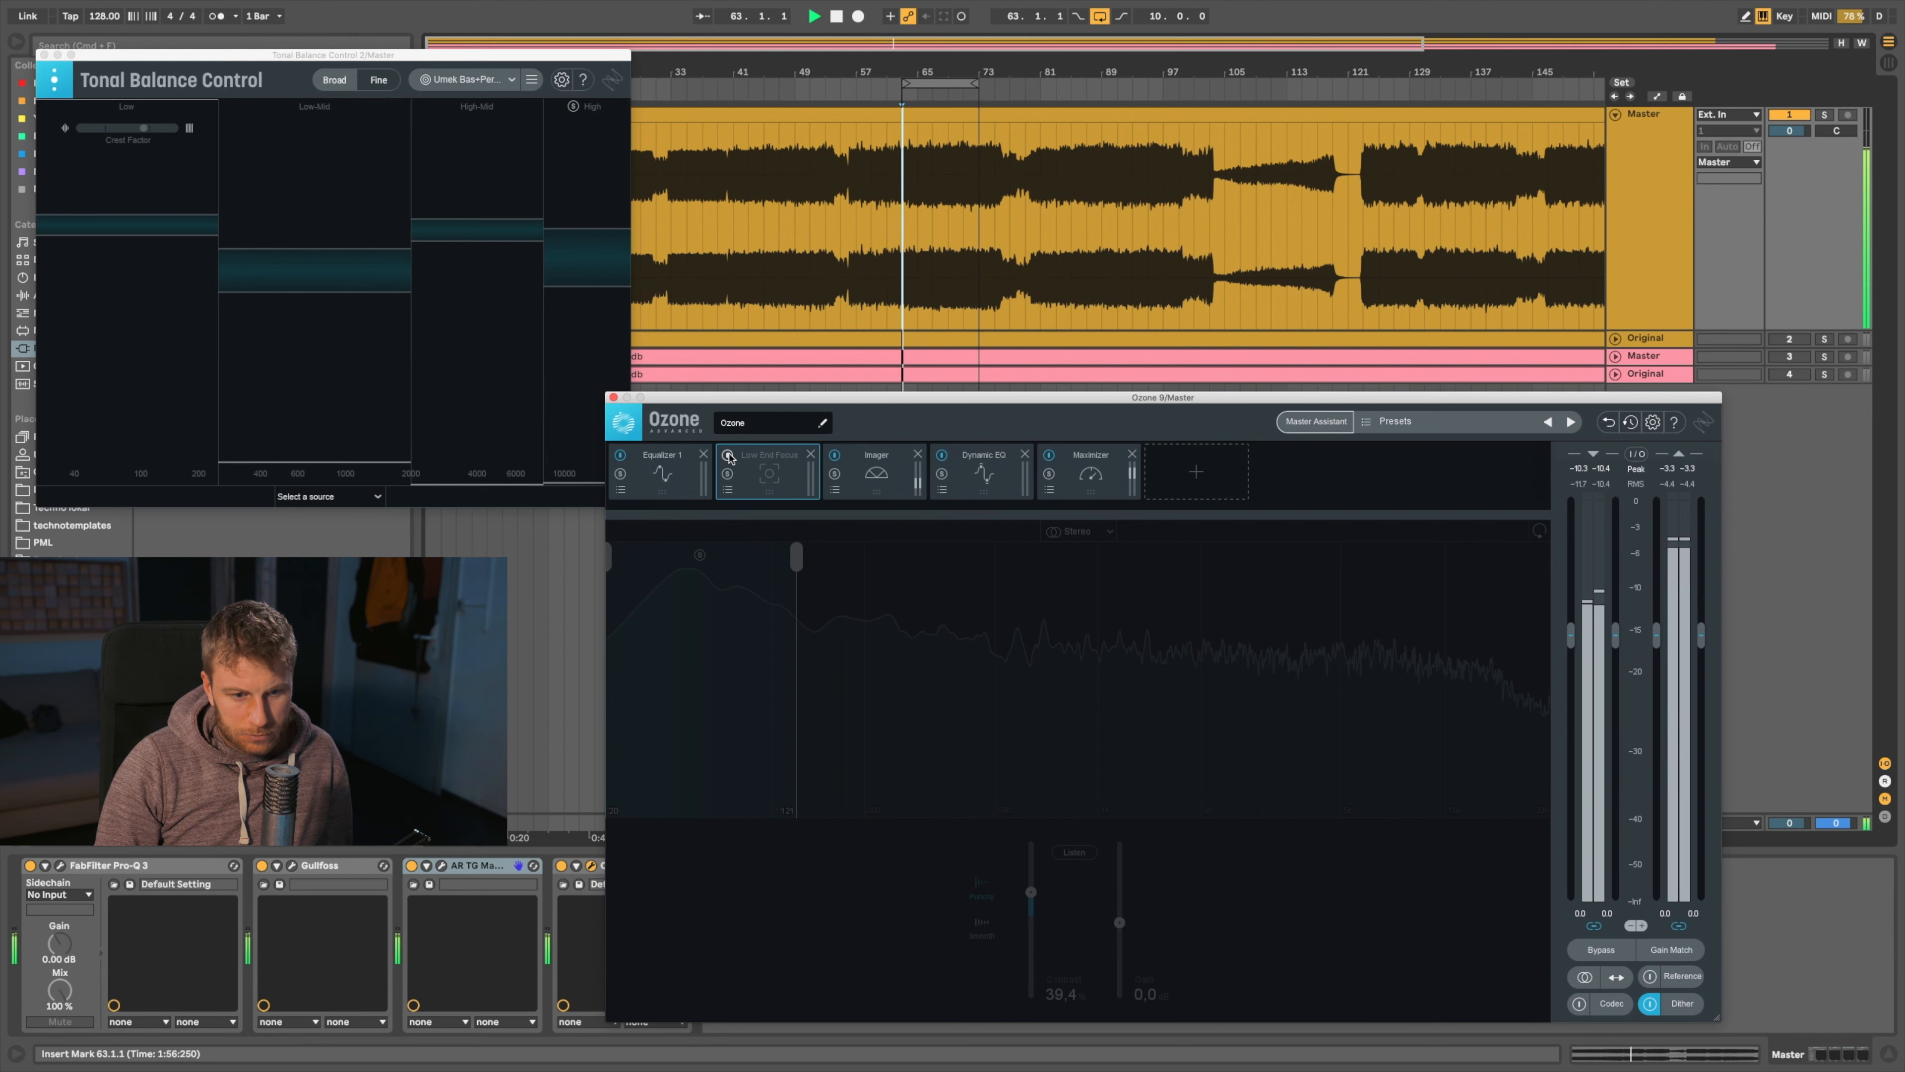
pyautogui.click(727, 456)
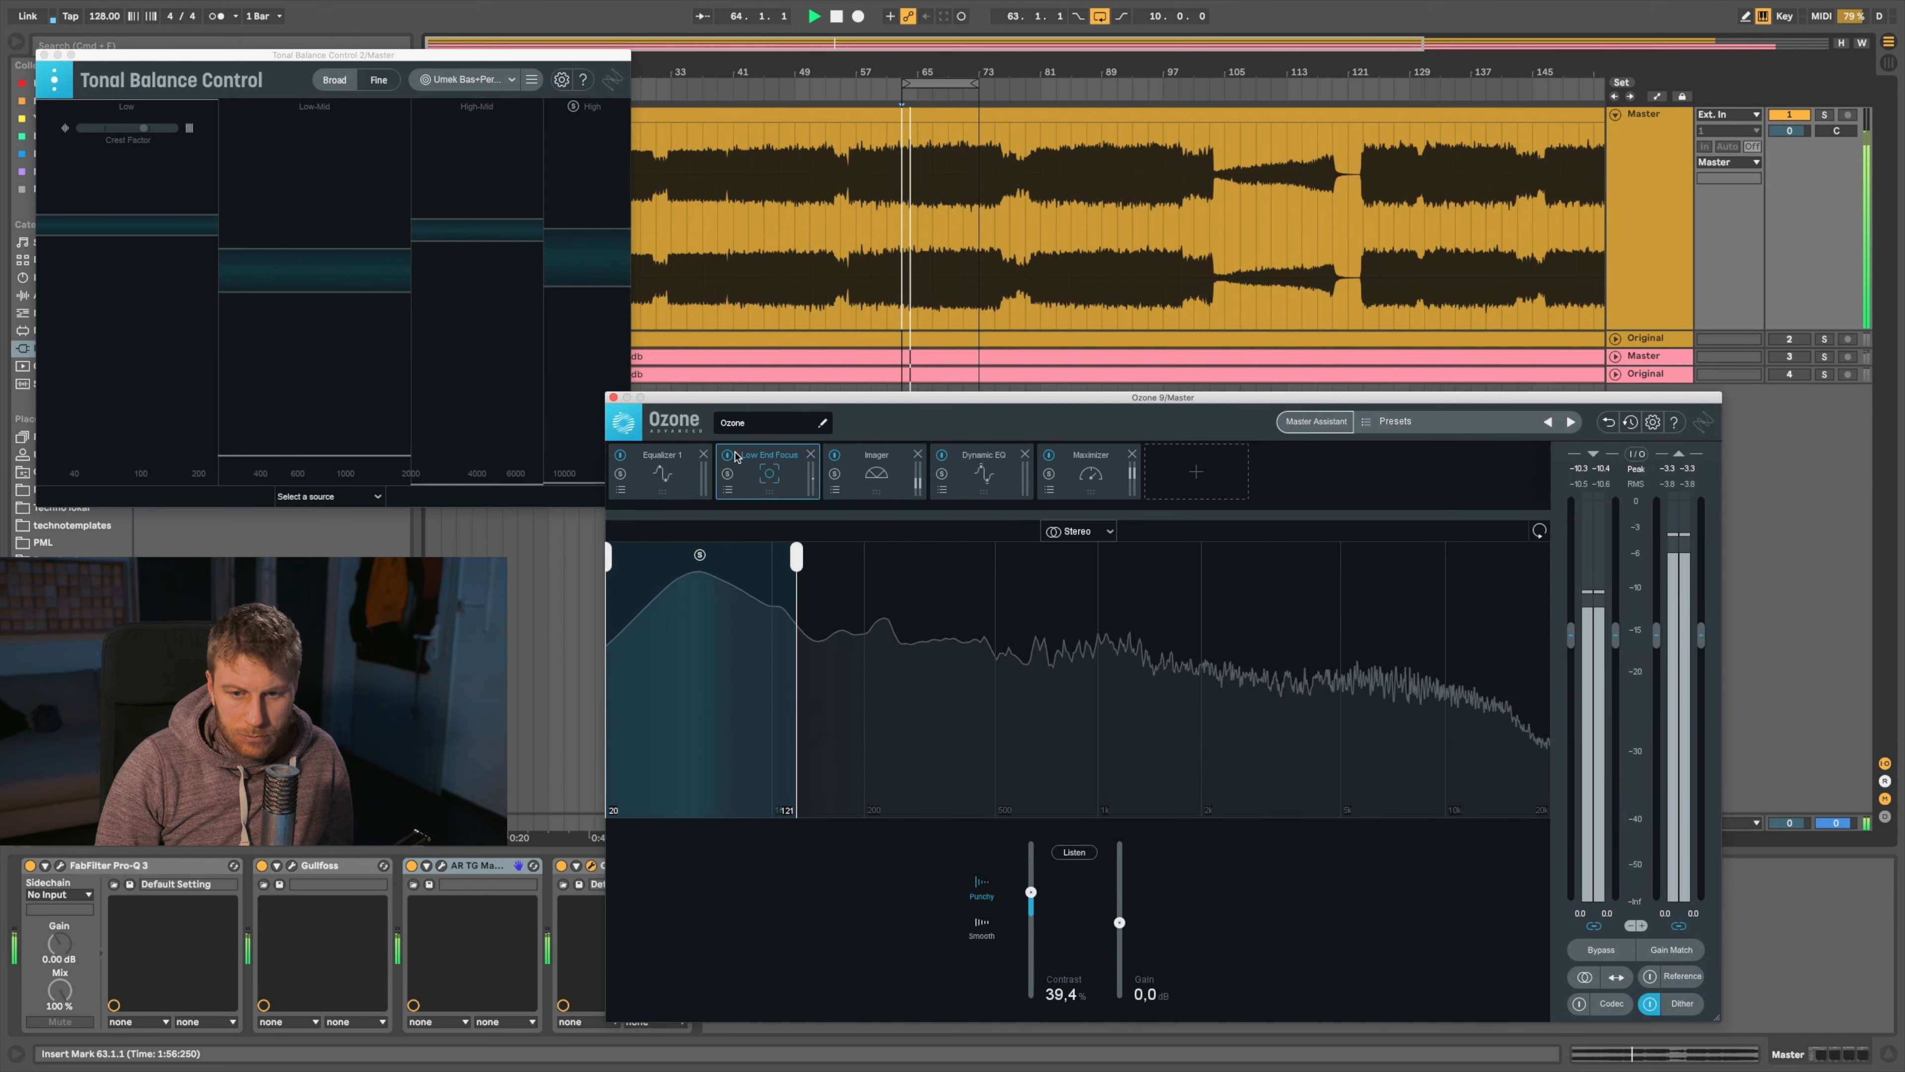
pyautogui.press('space')
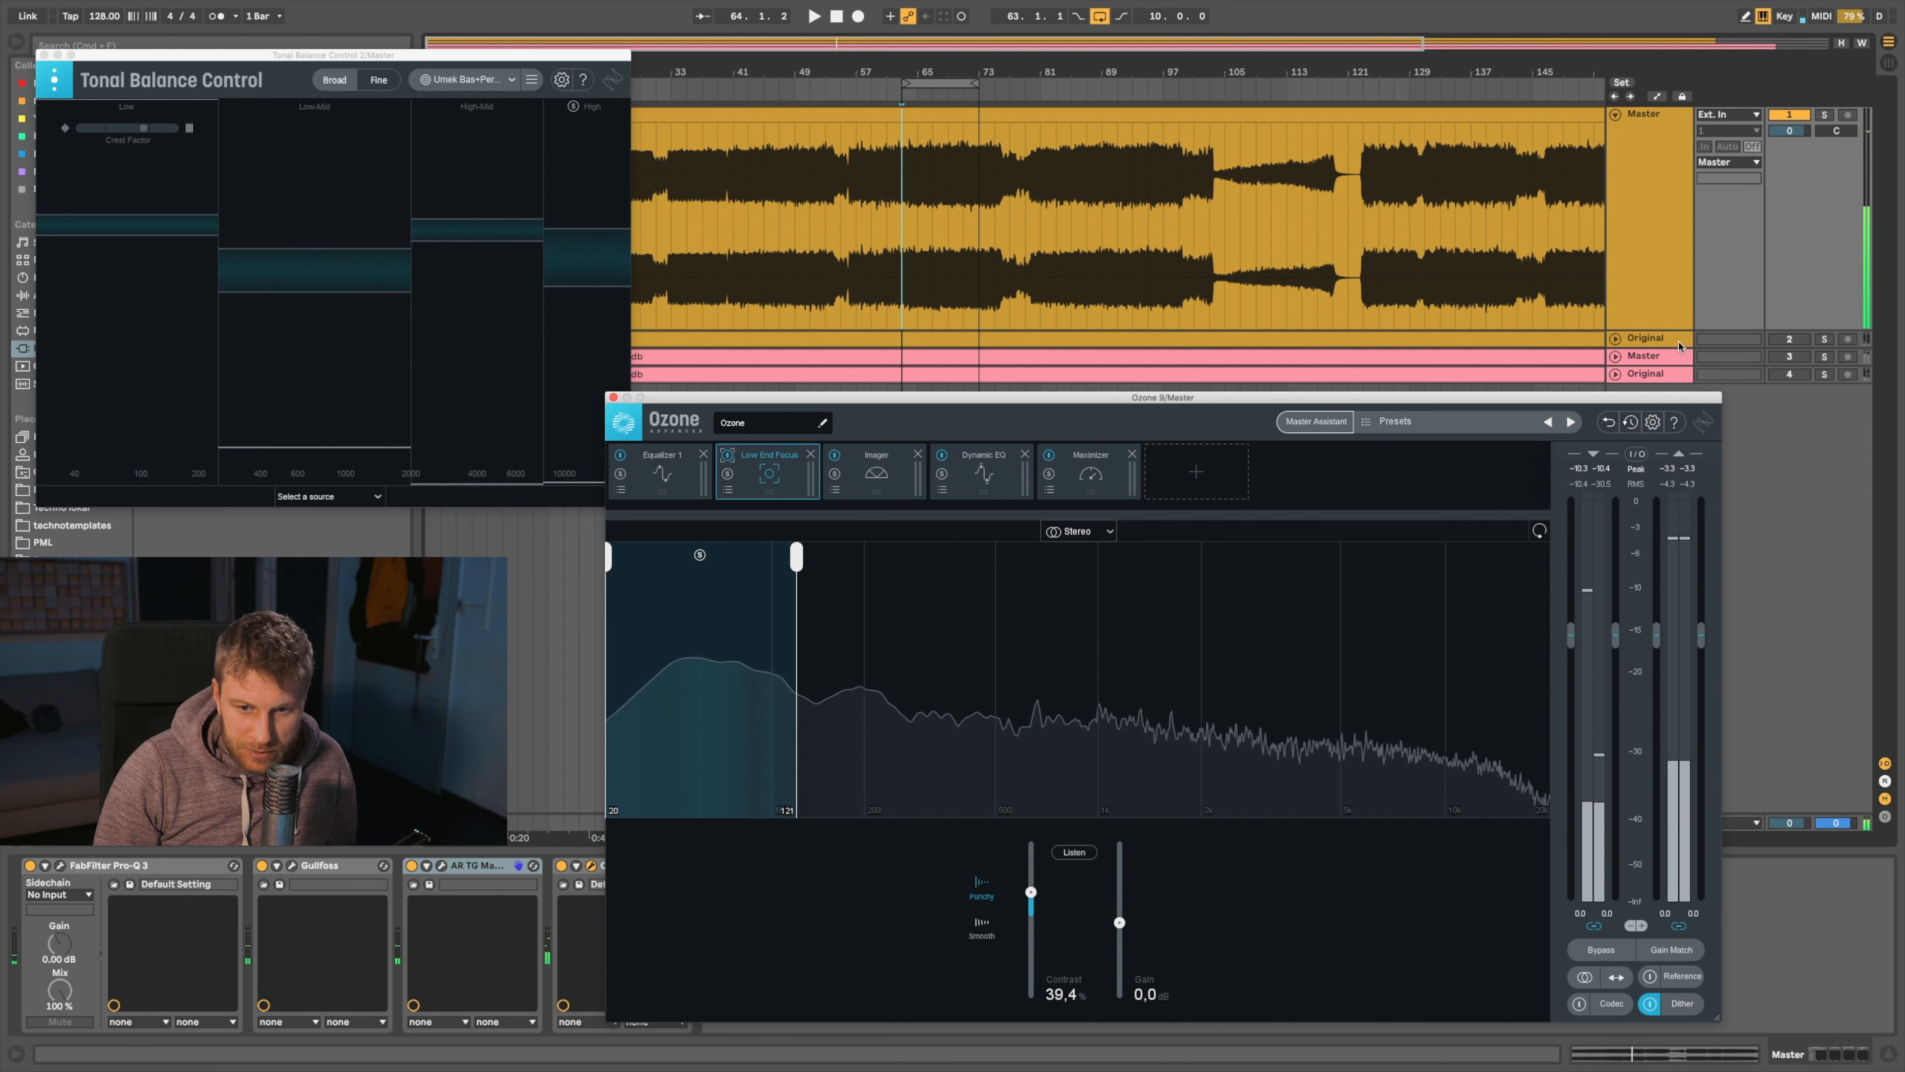
# Deactivate all four devices on the pink Master track, moving the Ozone window out of the way of its device chain
pyautogui.click(1646, 338)
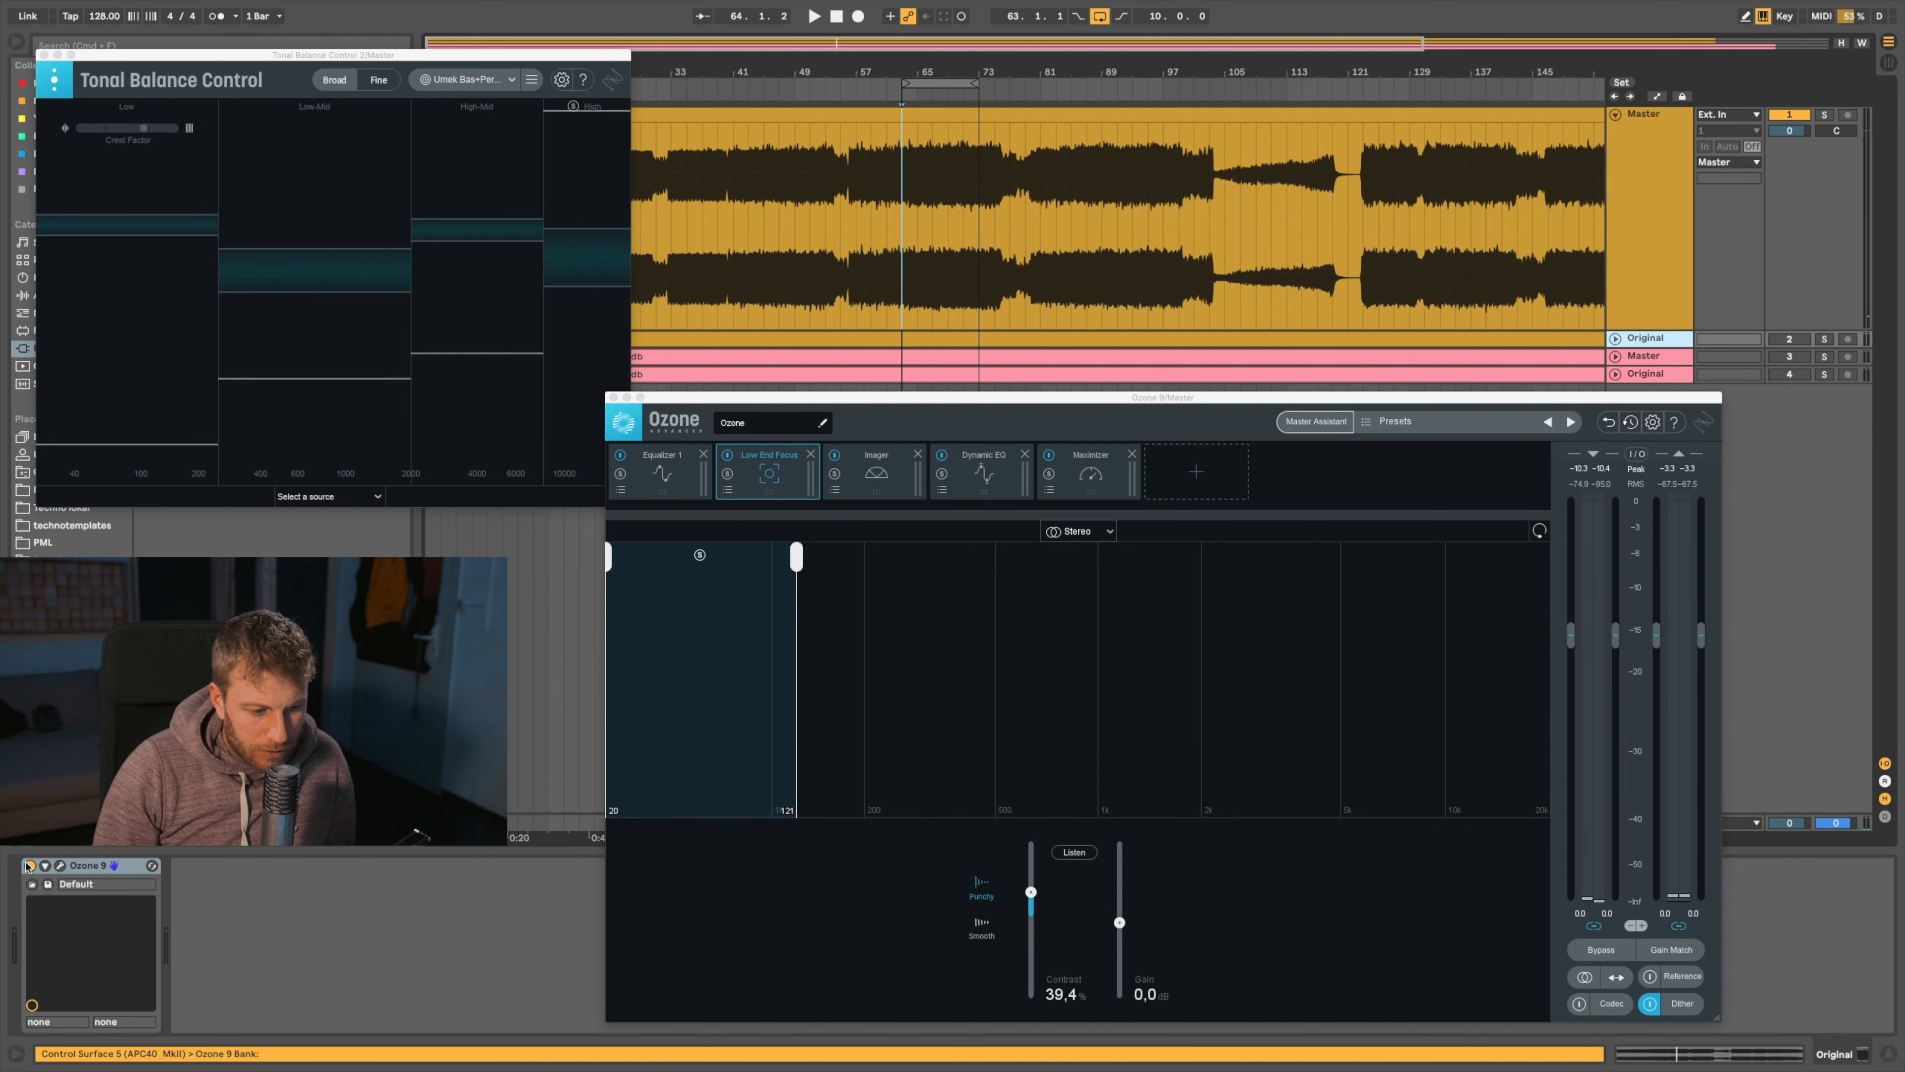
pyautogui.click(1668, 359)
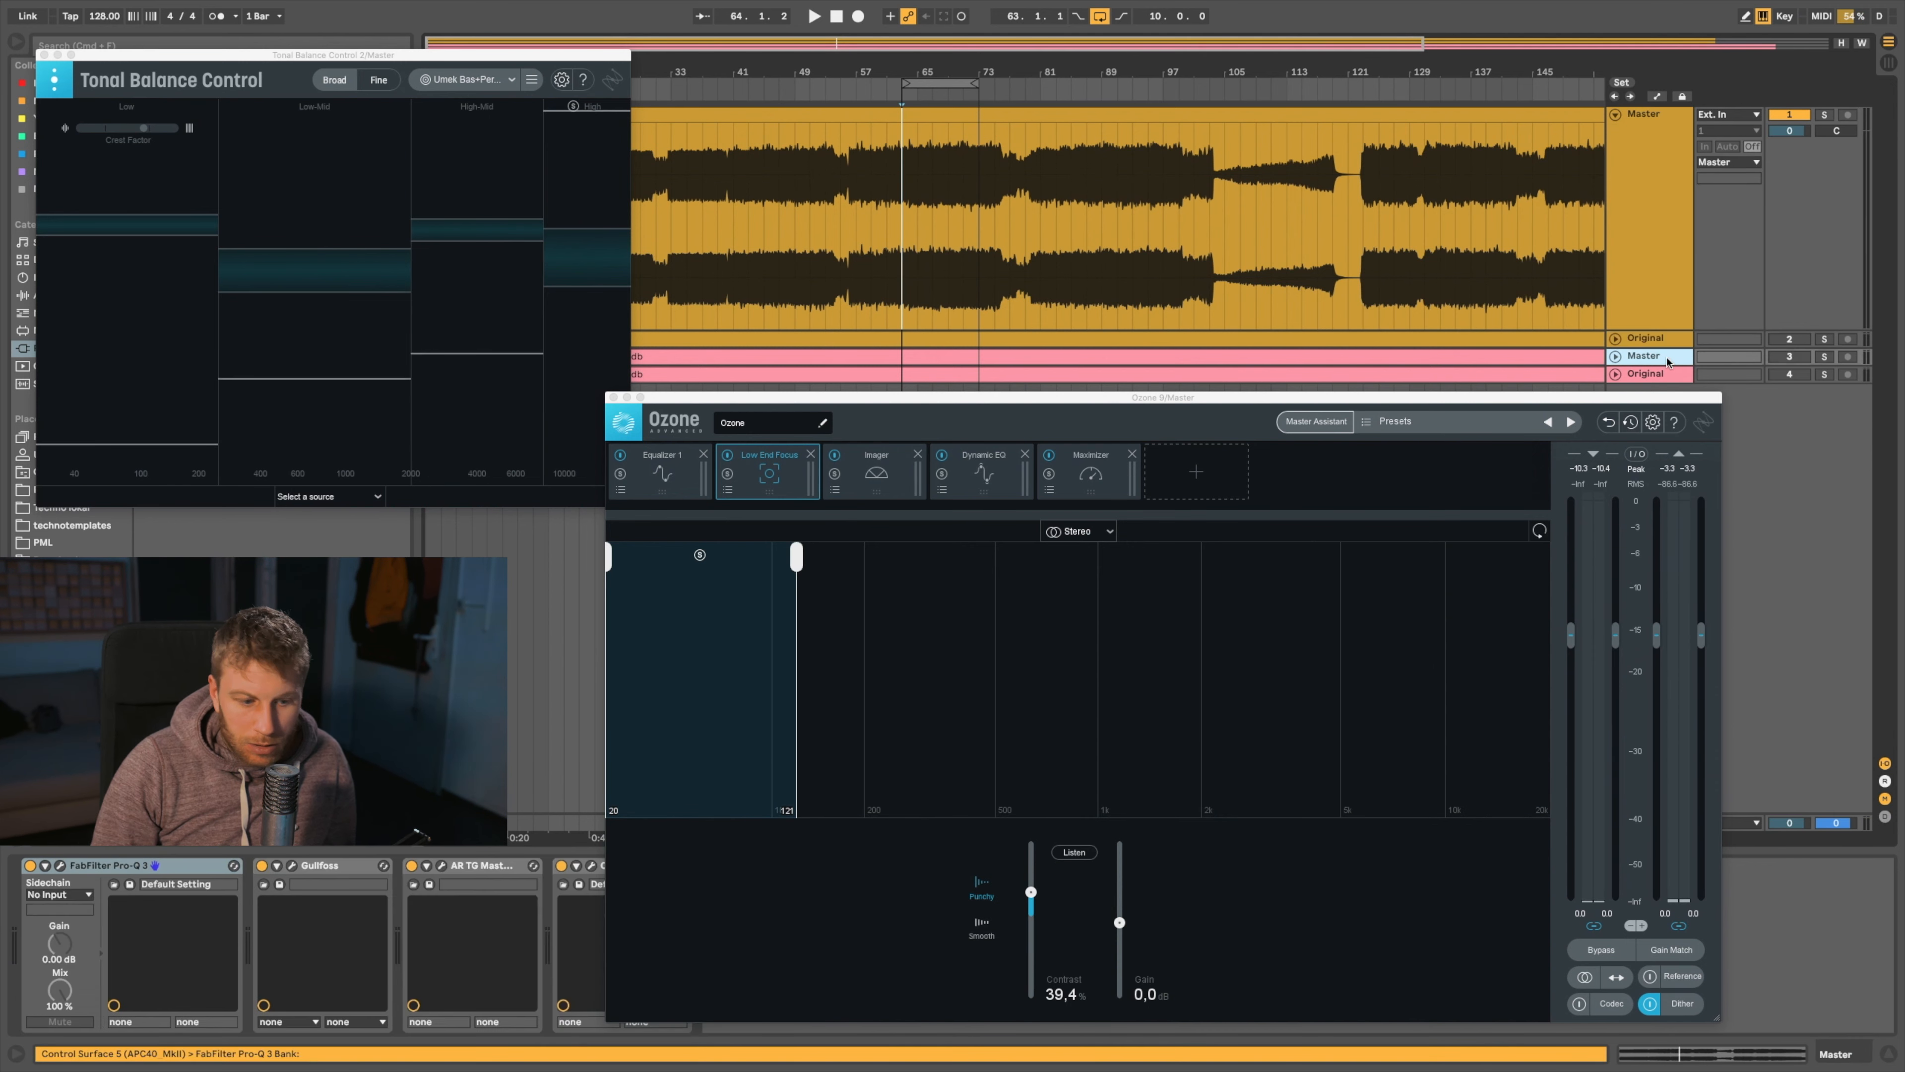
pyautogui.moveTo(922, 398); pyautogui.dragTo(896, 124)
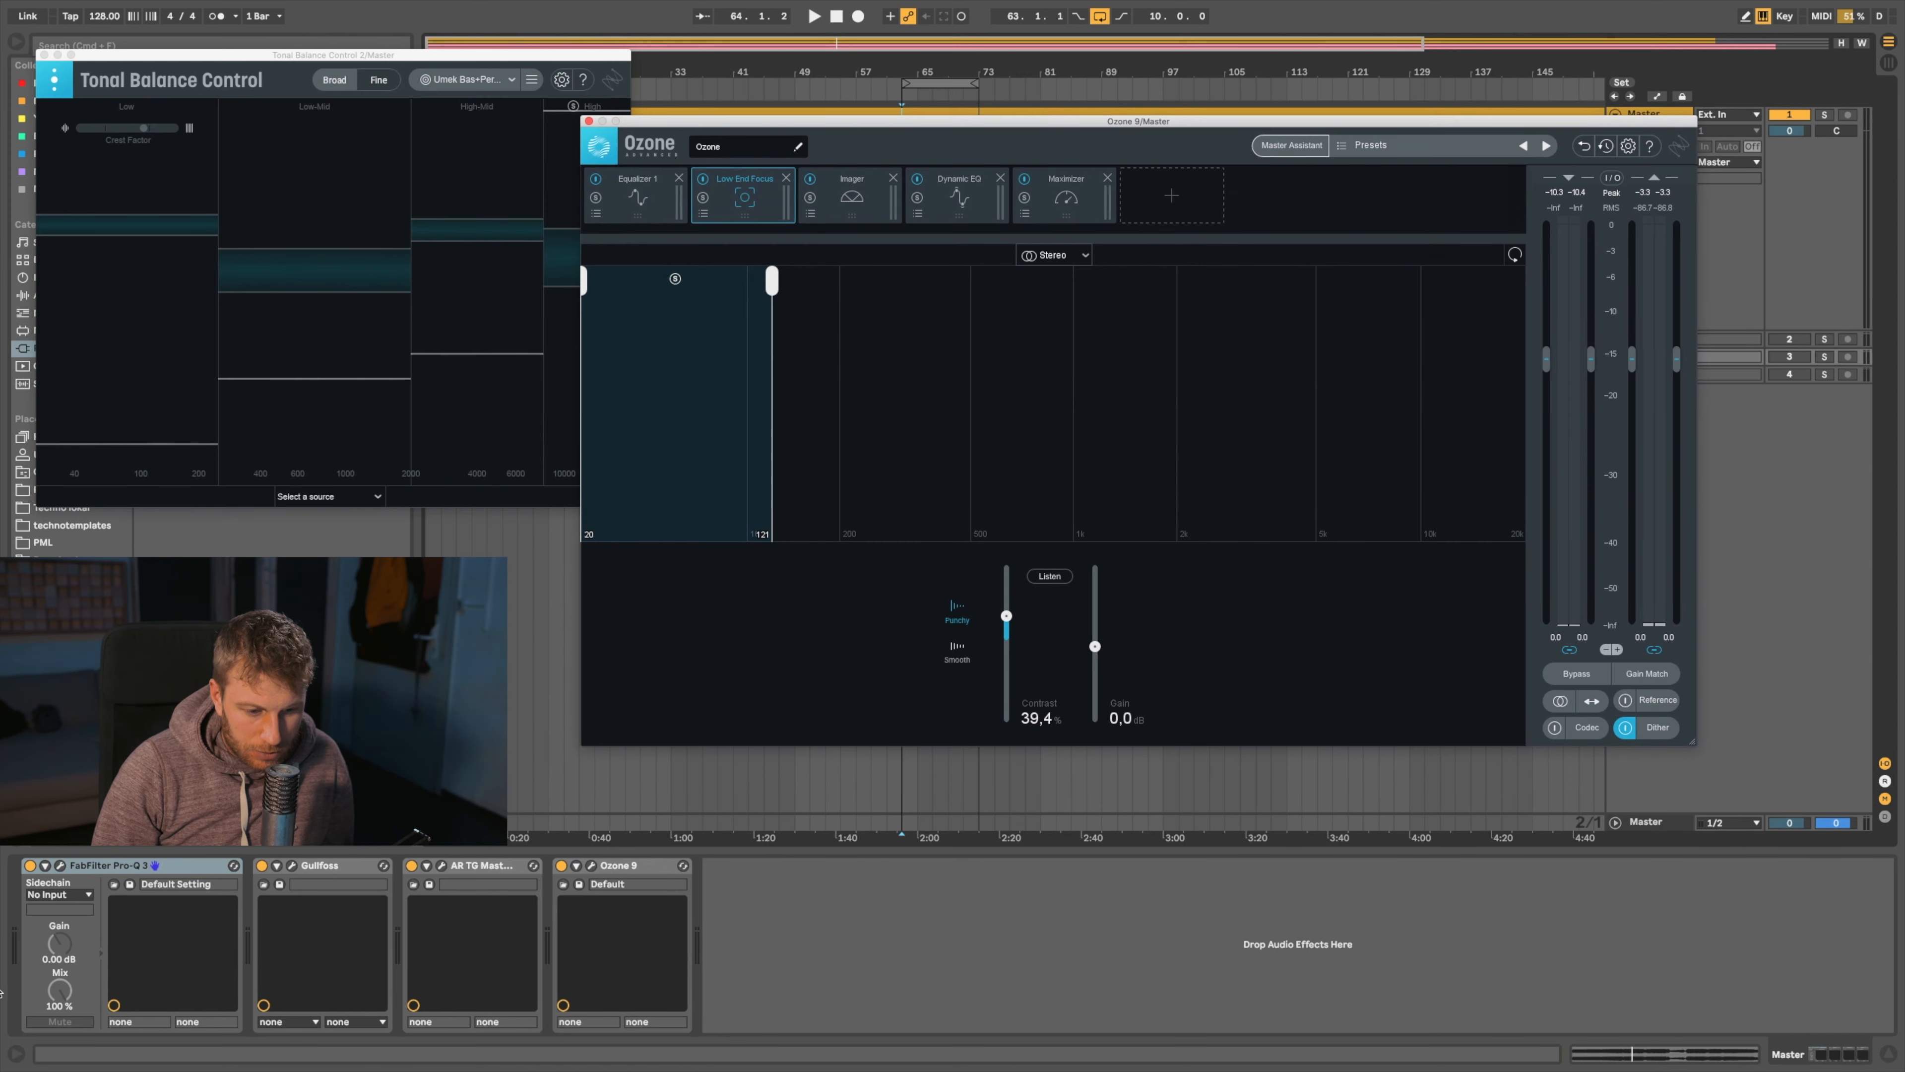
pyautogui.click(621, 871)
pyautogui.press('0')
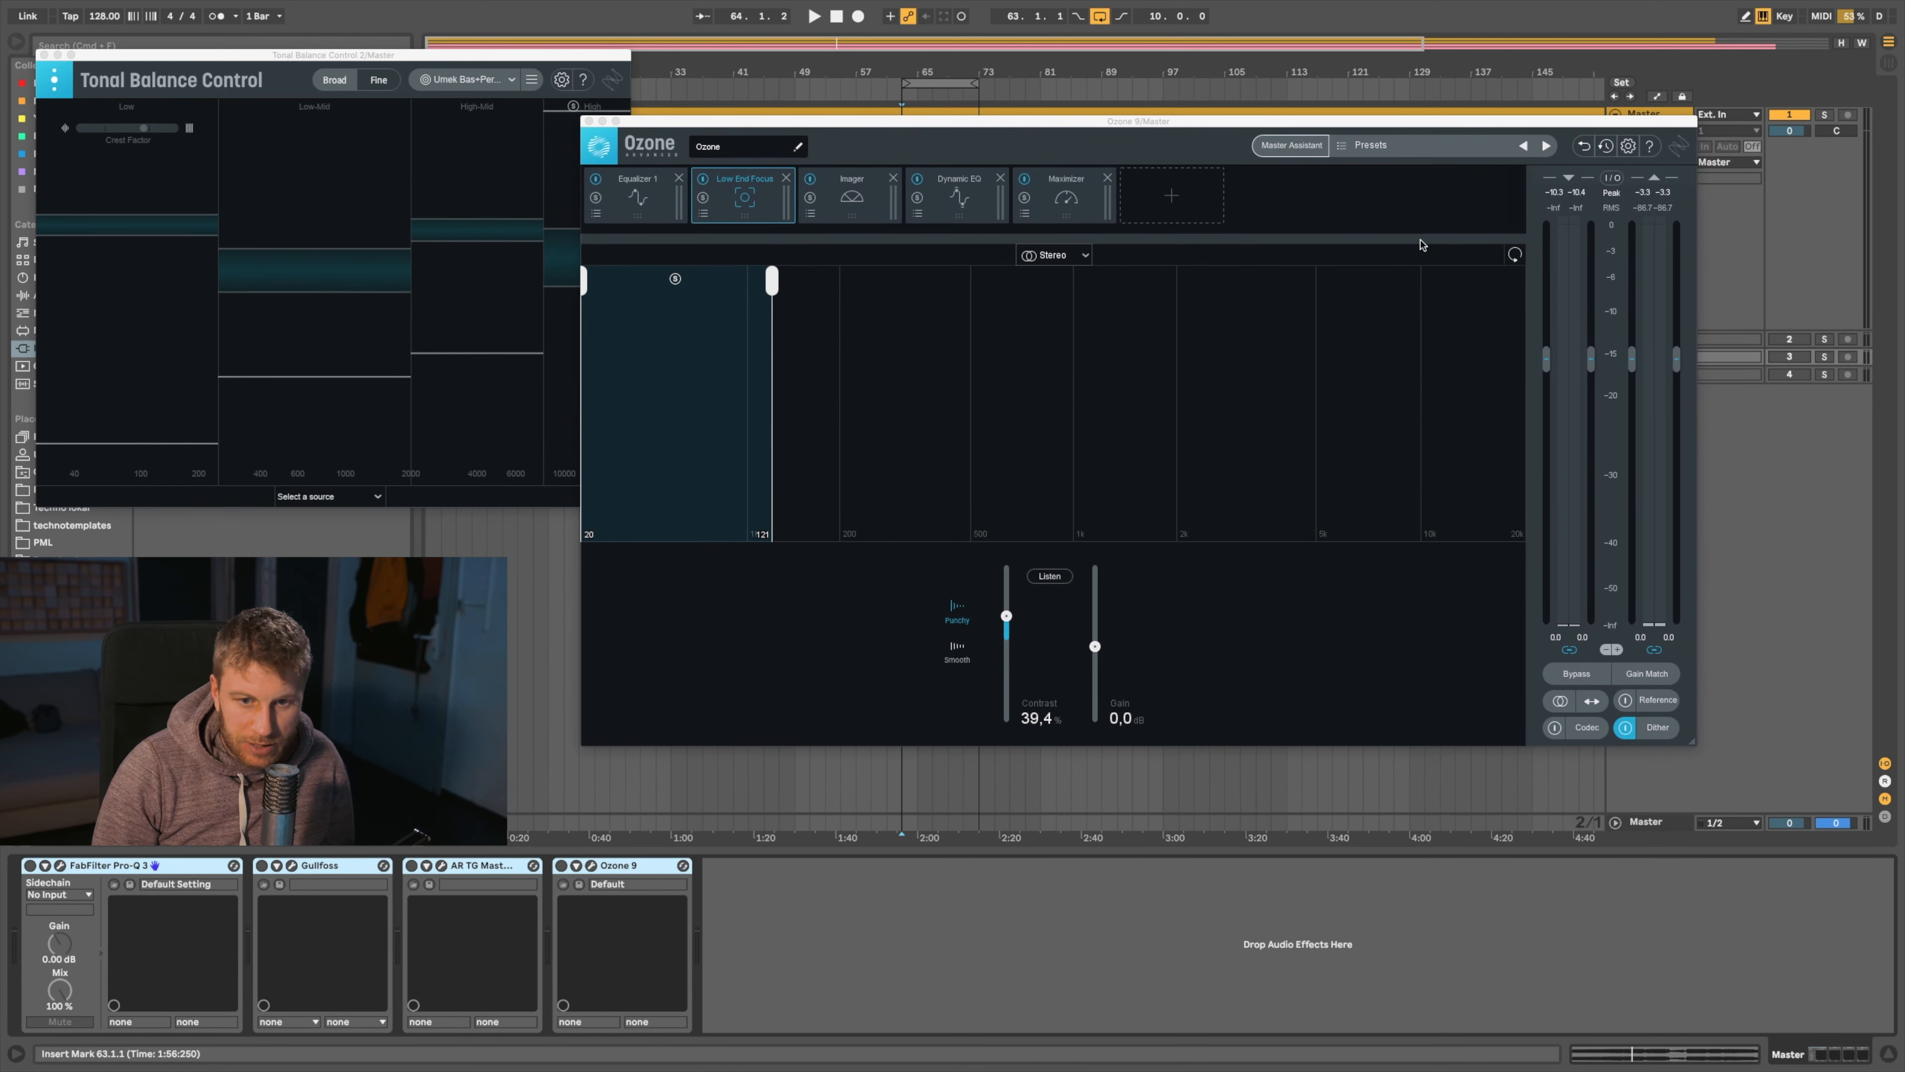
# Deactivate the Ozone 9 device on the pink Original track
pyautogui.moveTo(1354, 132); pyautogui.dragTo(885, 100)
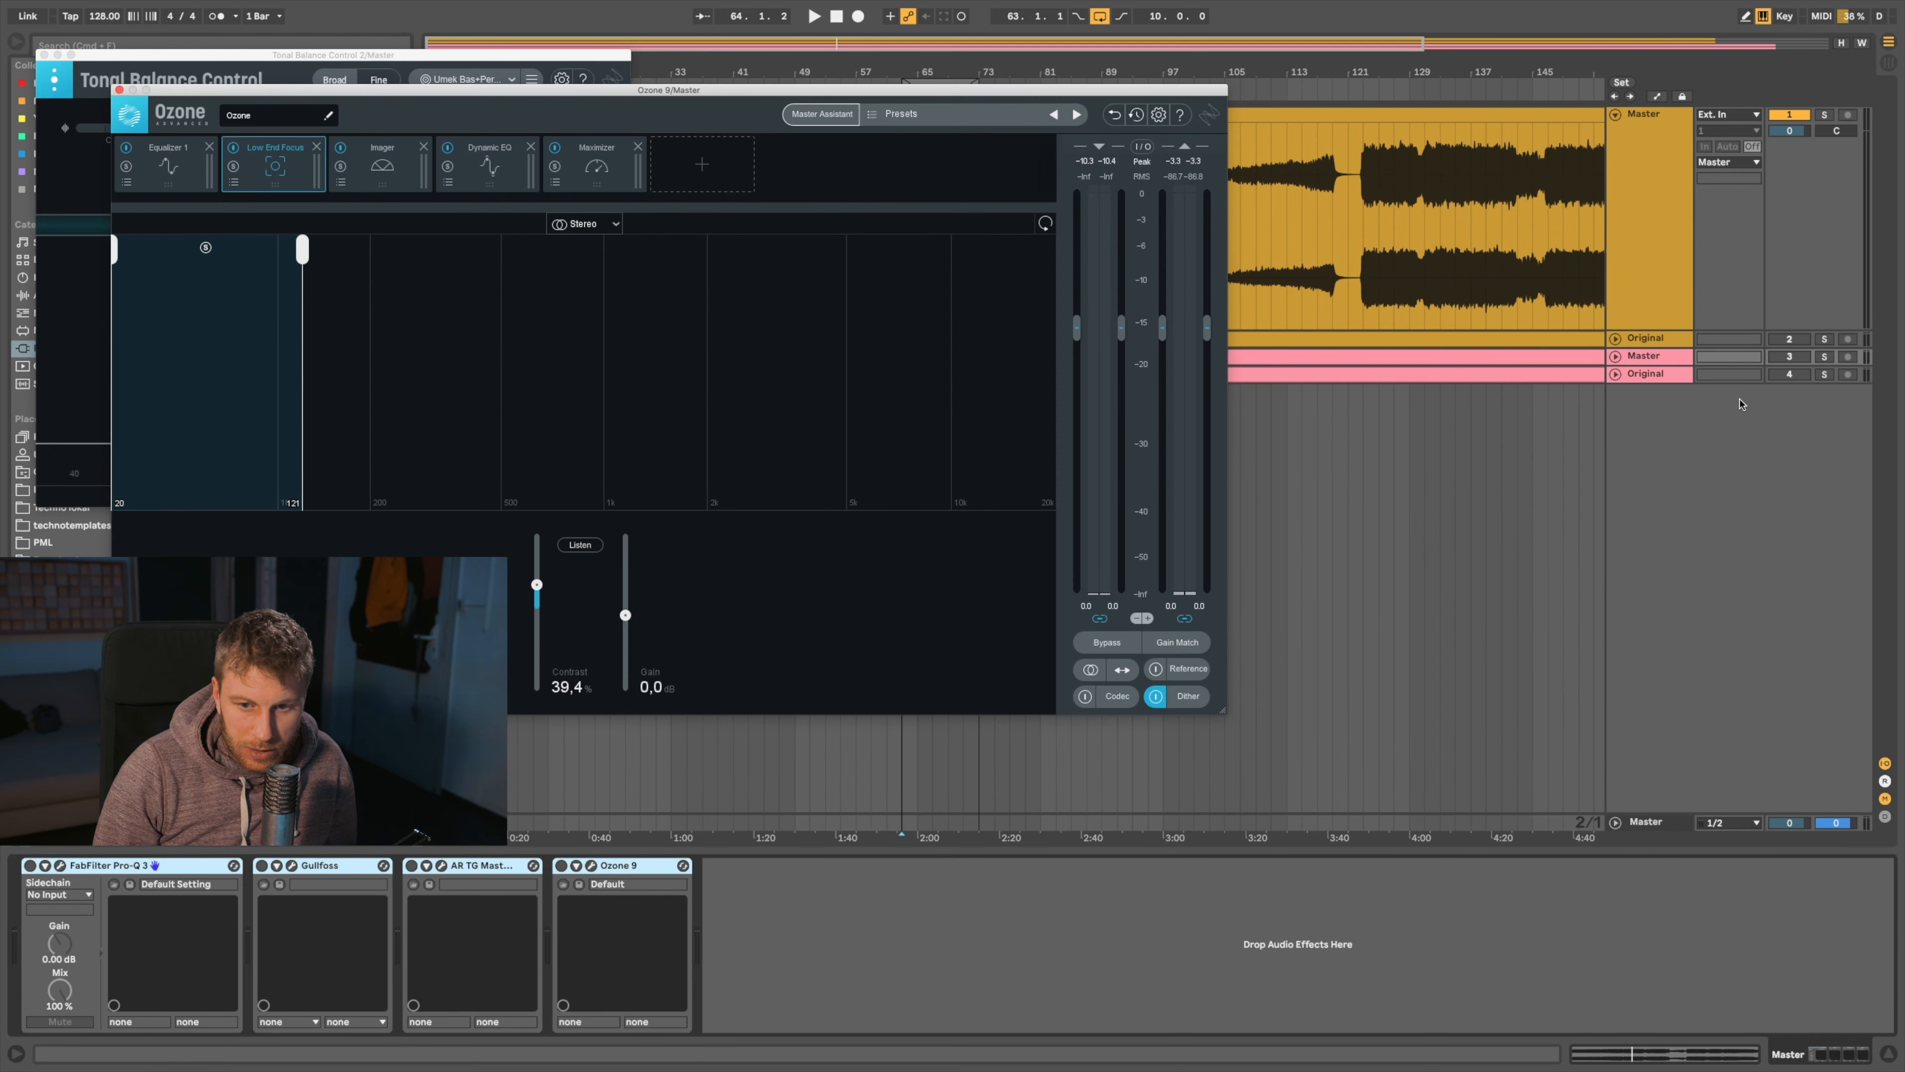
pyautogui.click(1635, 372)
pyautogui.click(91, 870)
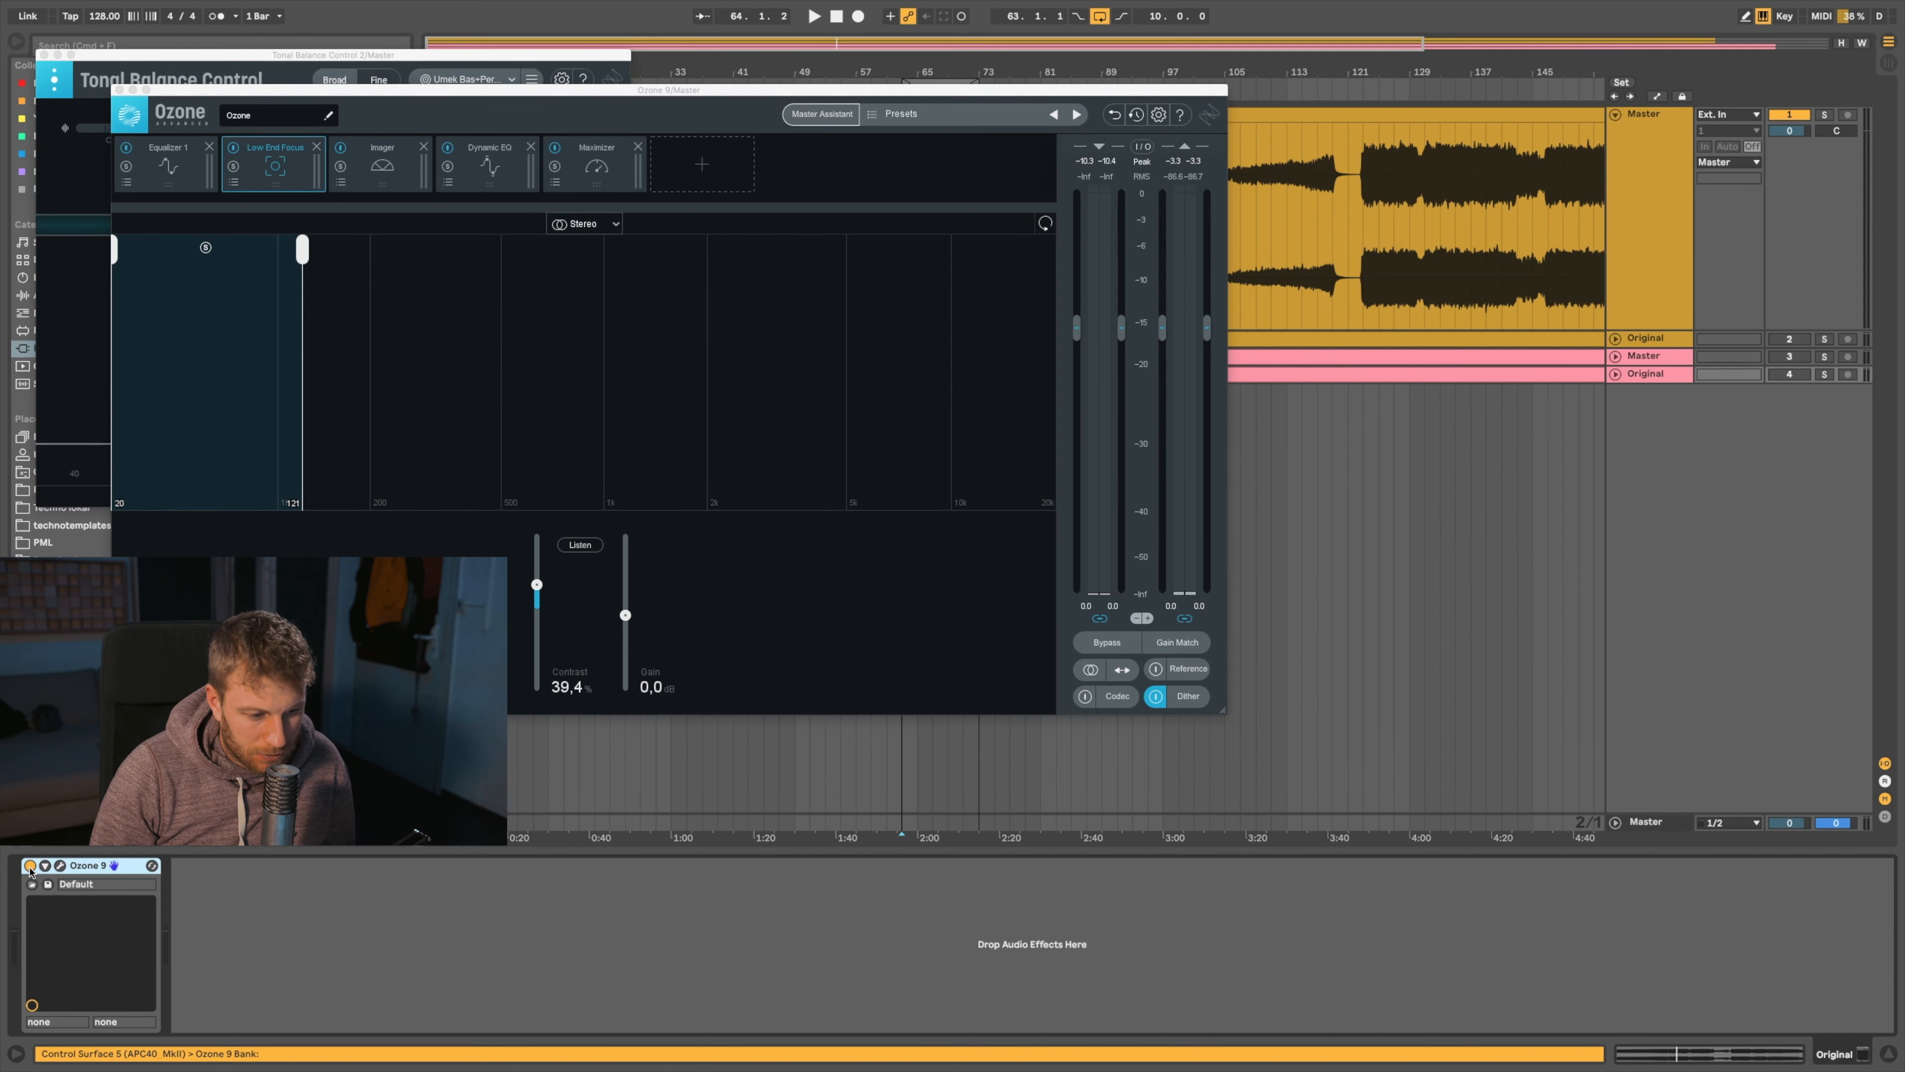
# Uncover the waveforms, loop playback from bar 63 and repeatedly compare Low End Focus bypassed and active, ending with playback stopped and the module active
pyautogui.moveTo(1150, 95); pyautogui.dragTo(1612, 460)
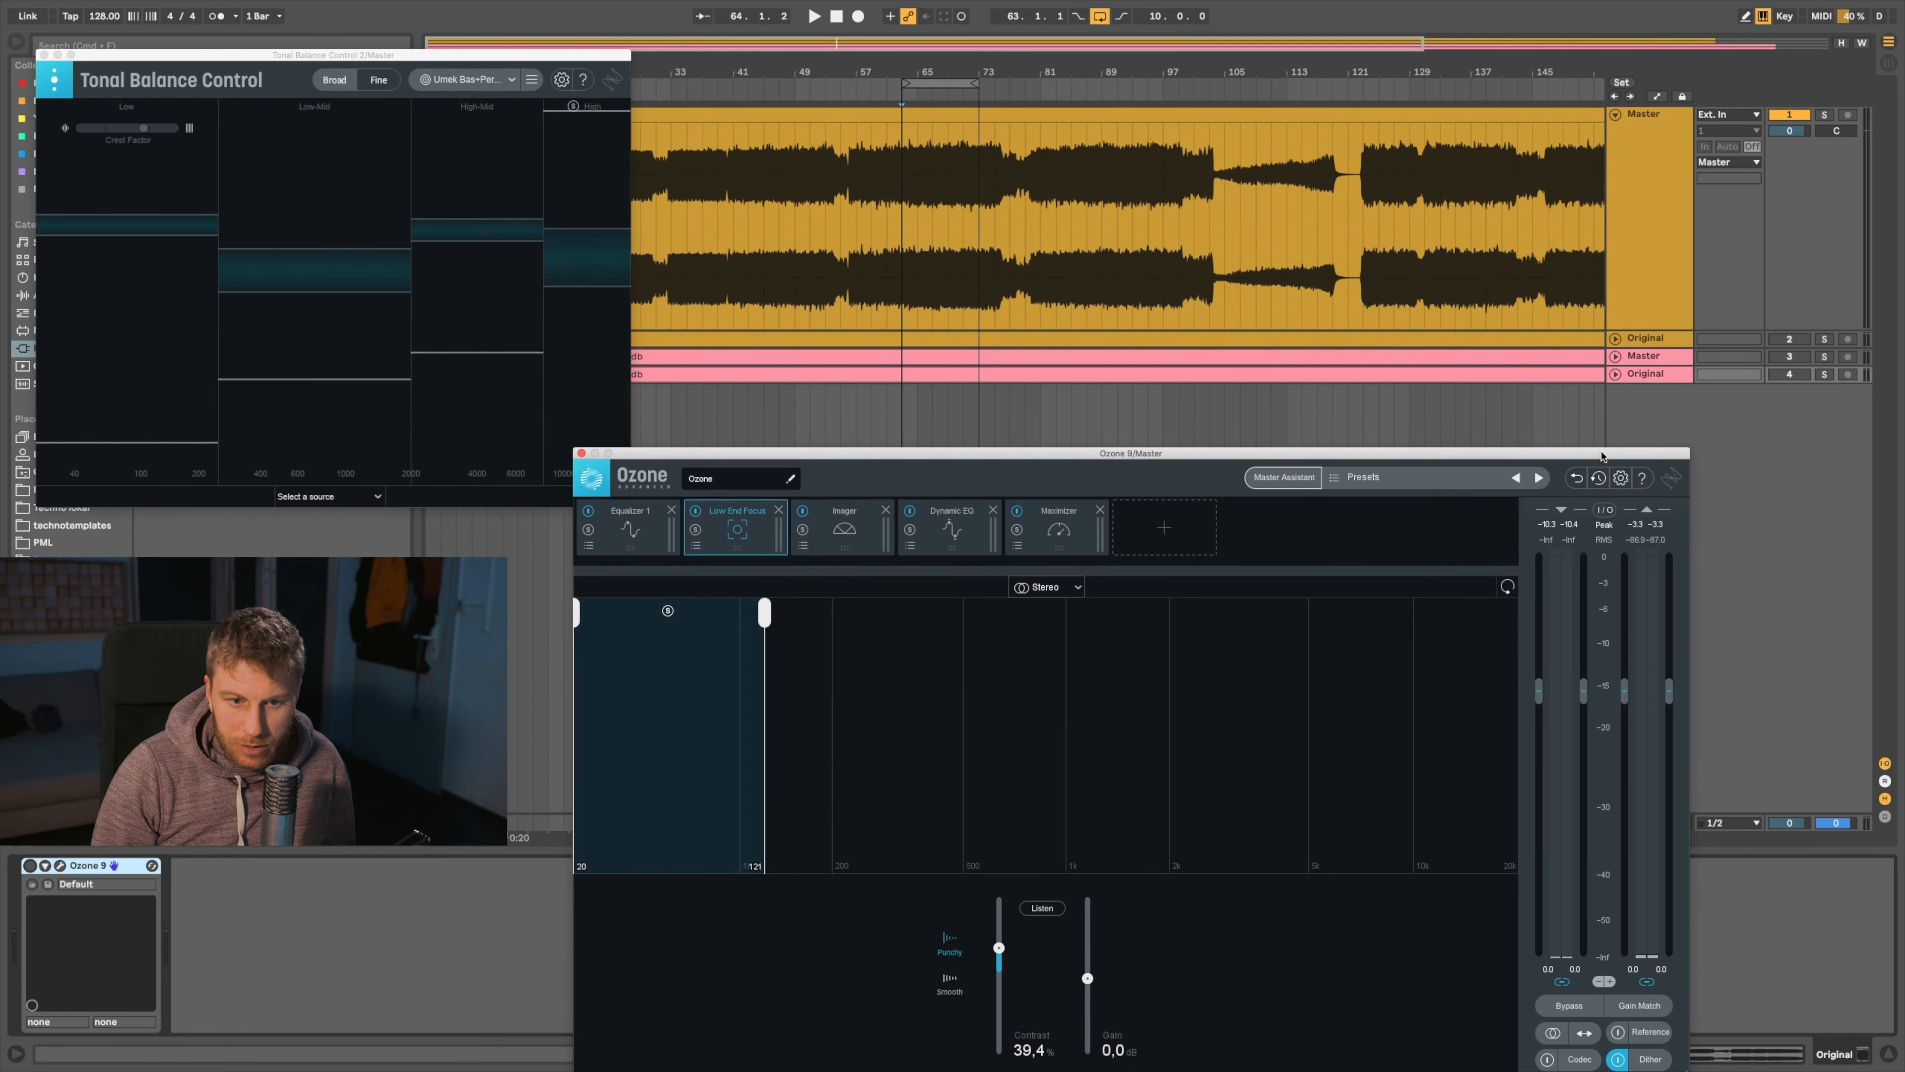
pyautogui.click(913, 258)
pyautogui.press('space')
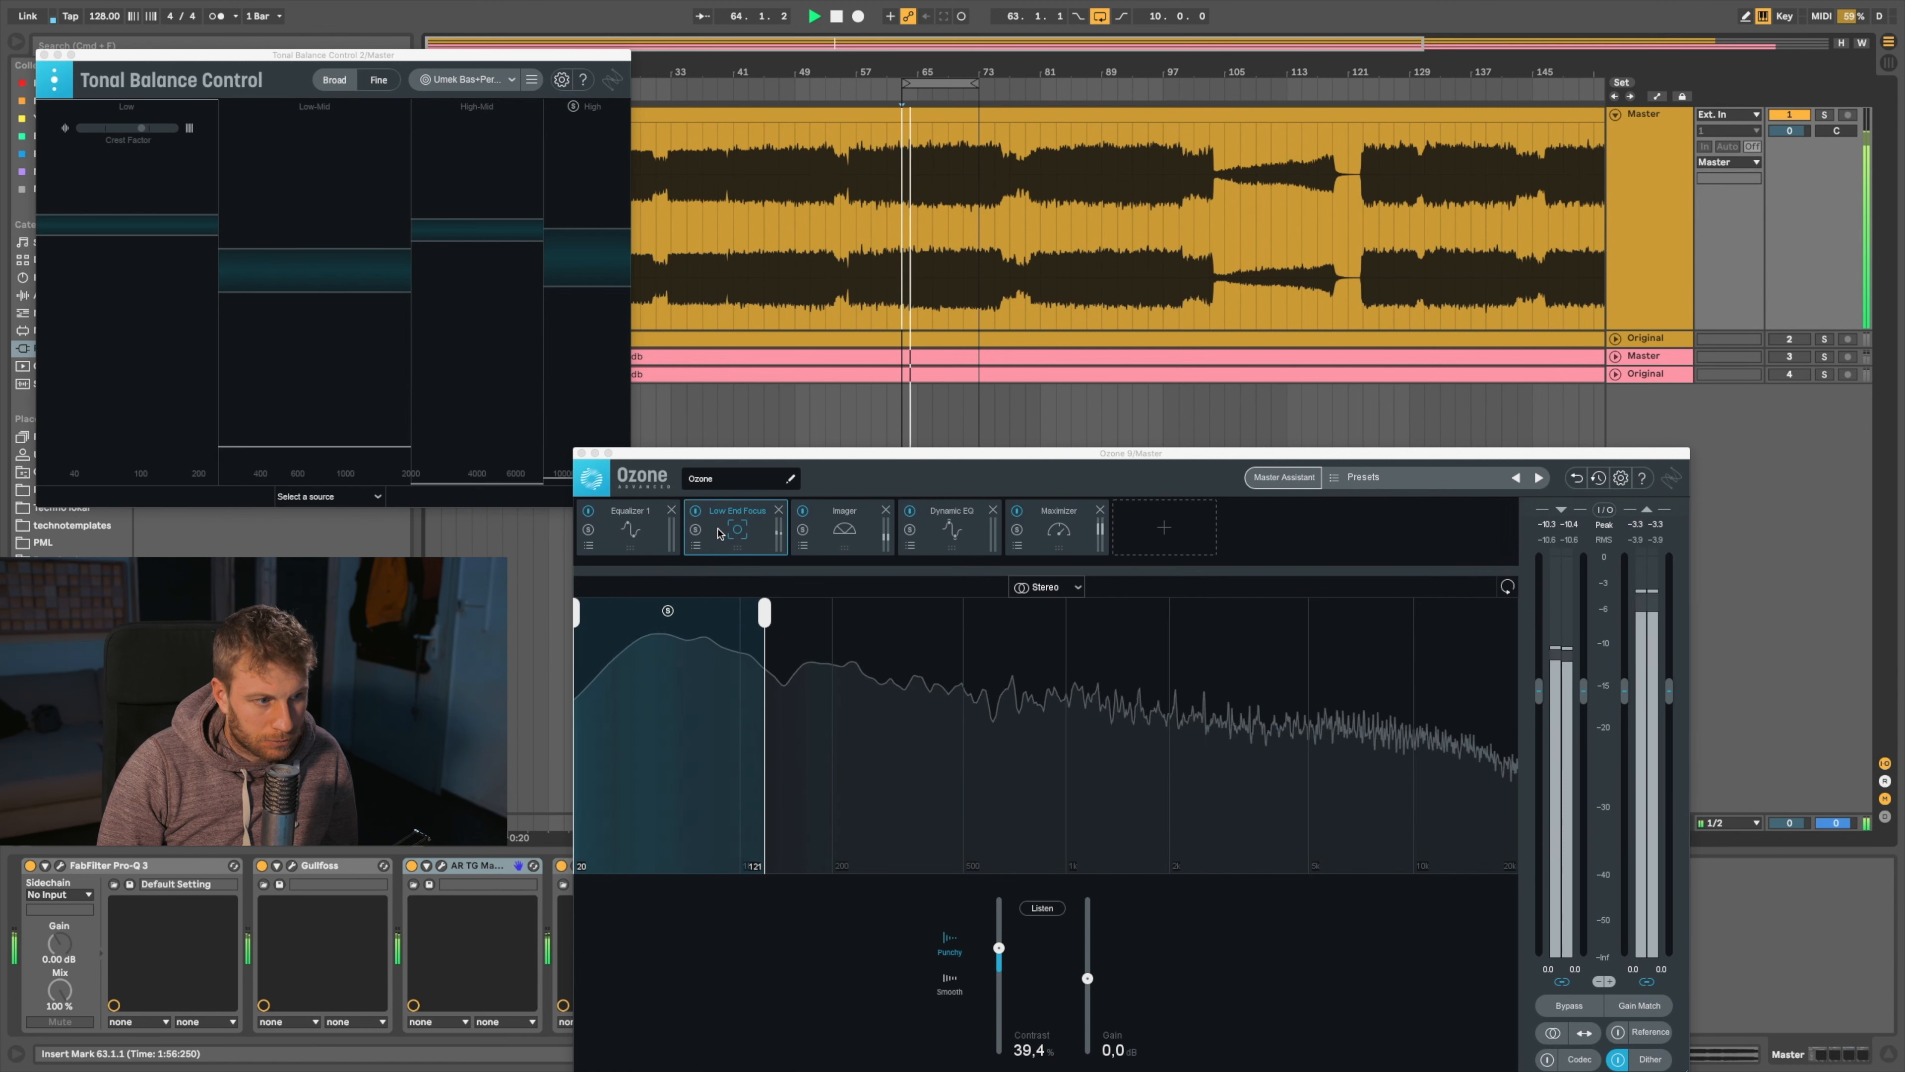
pyautogui.click(696, 512)
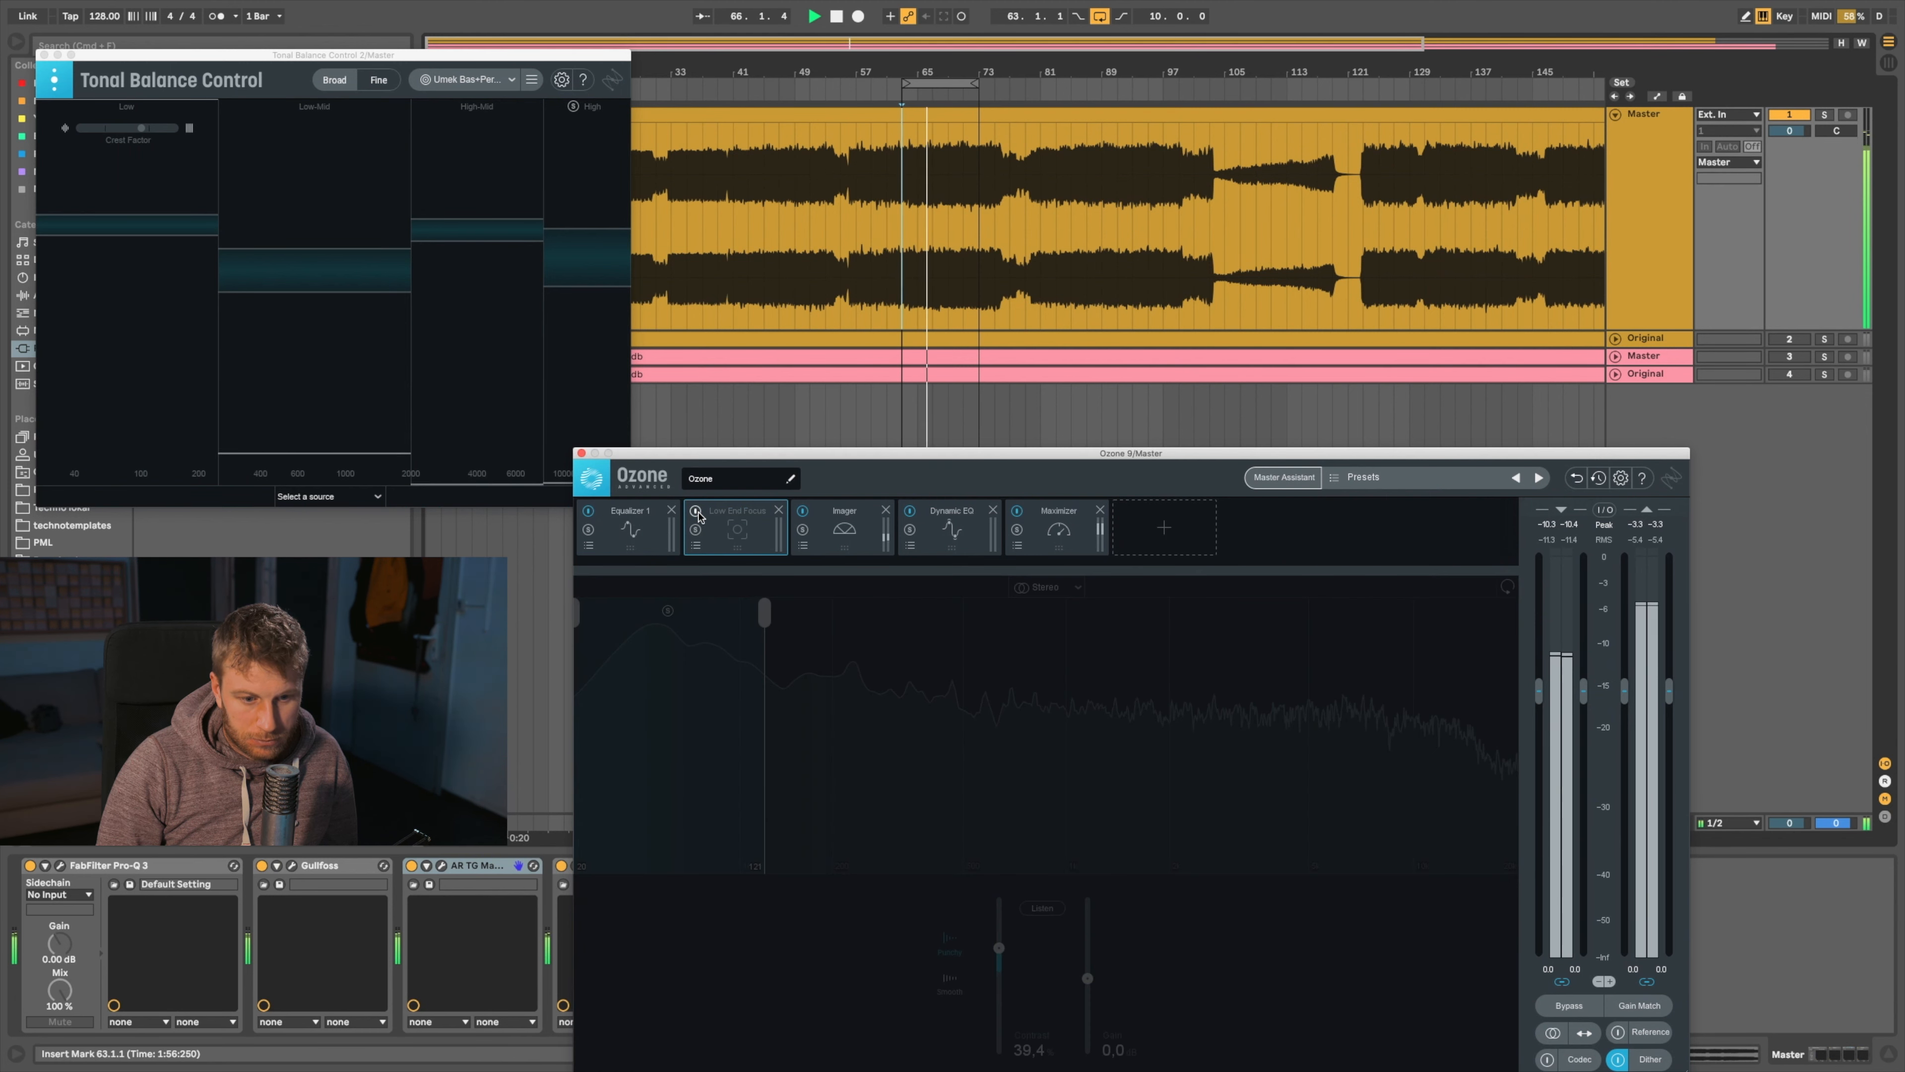
pyautogui.click(696, 512)
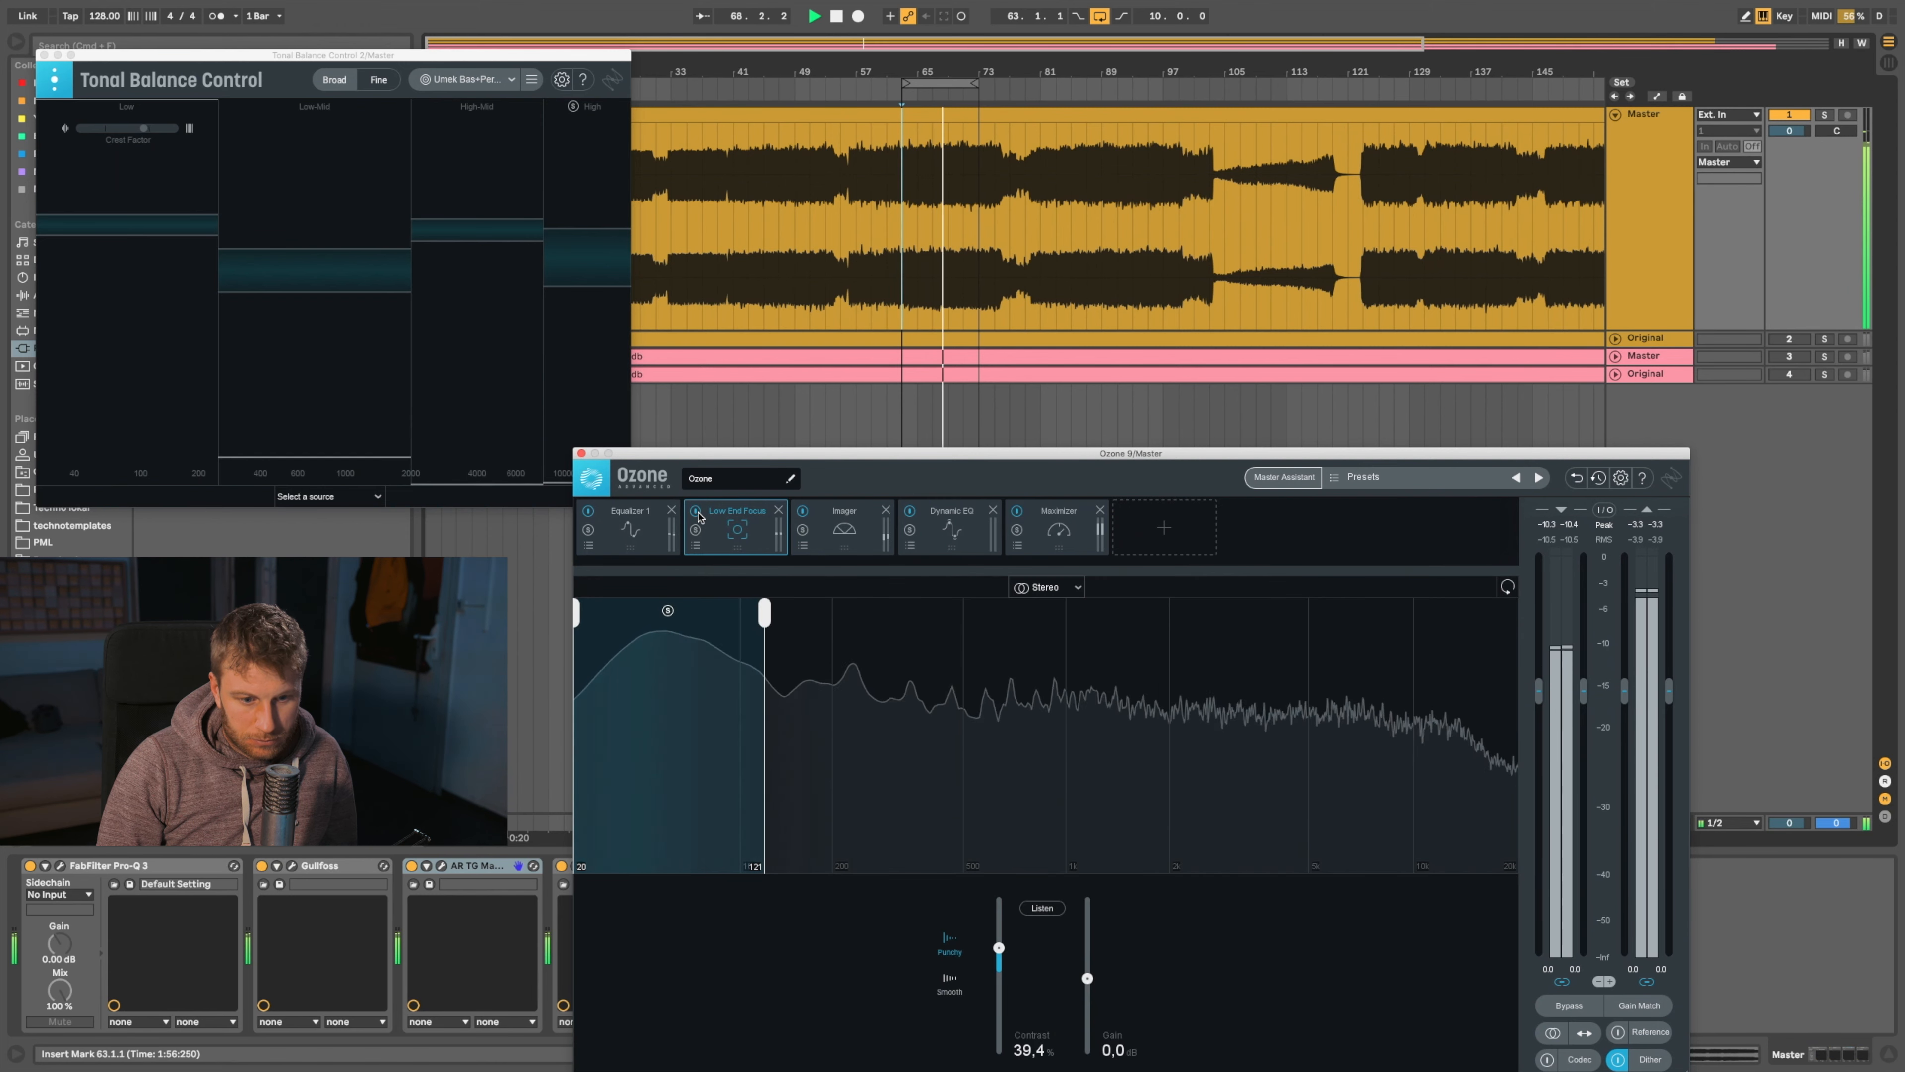
pyautogui.click(697, 515)
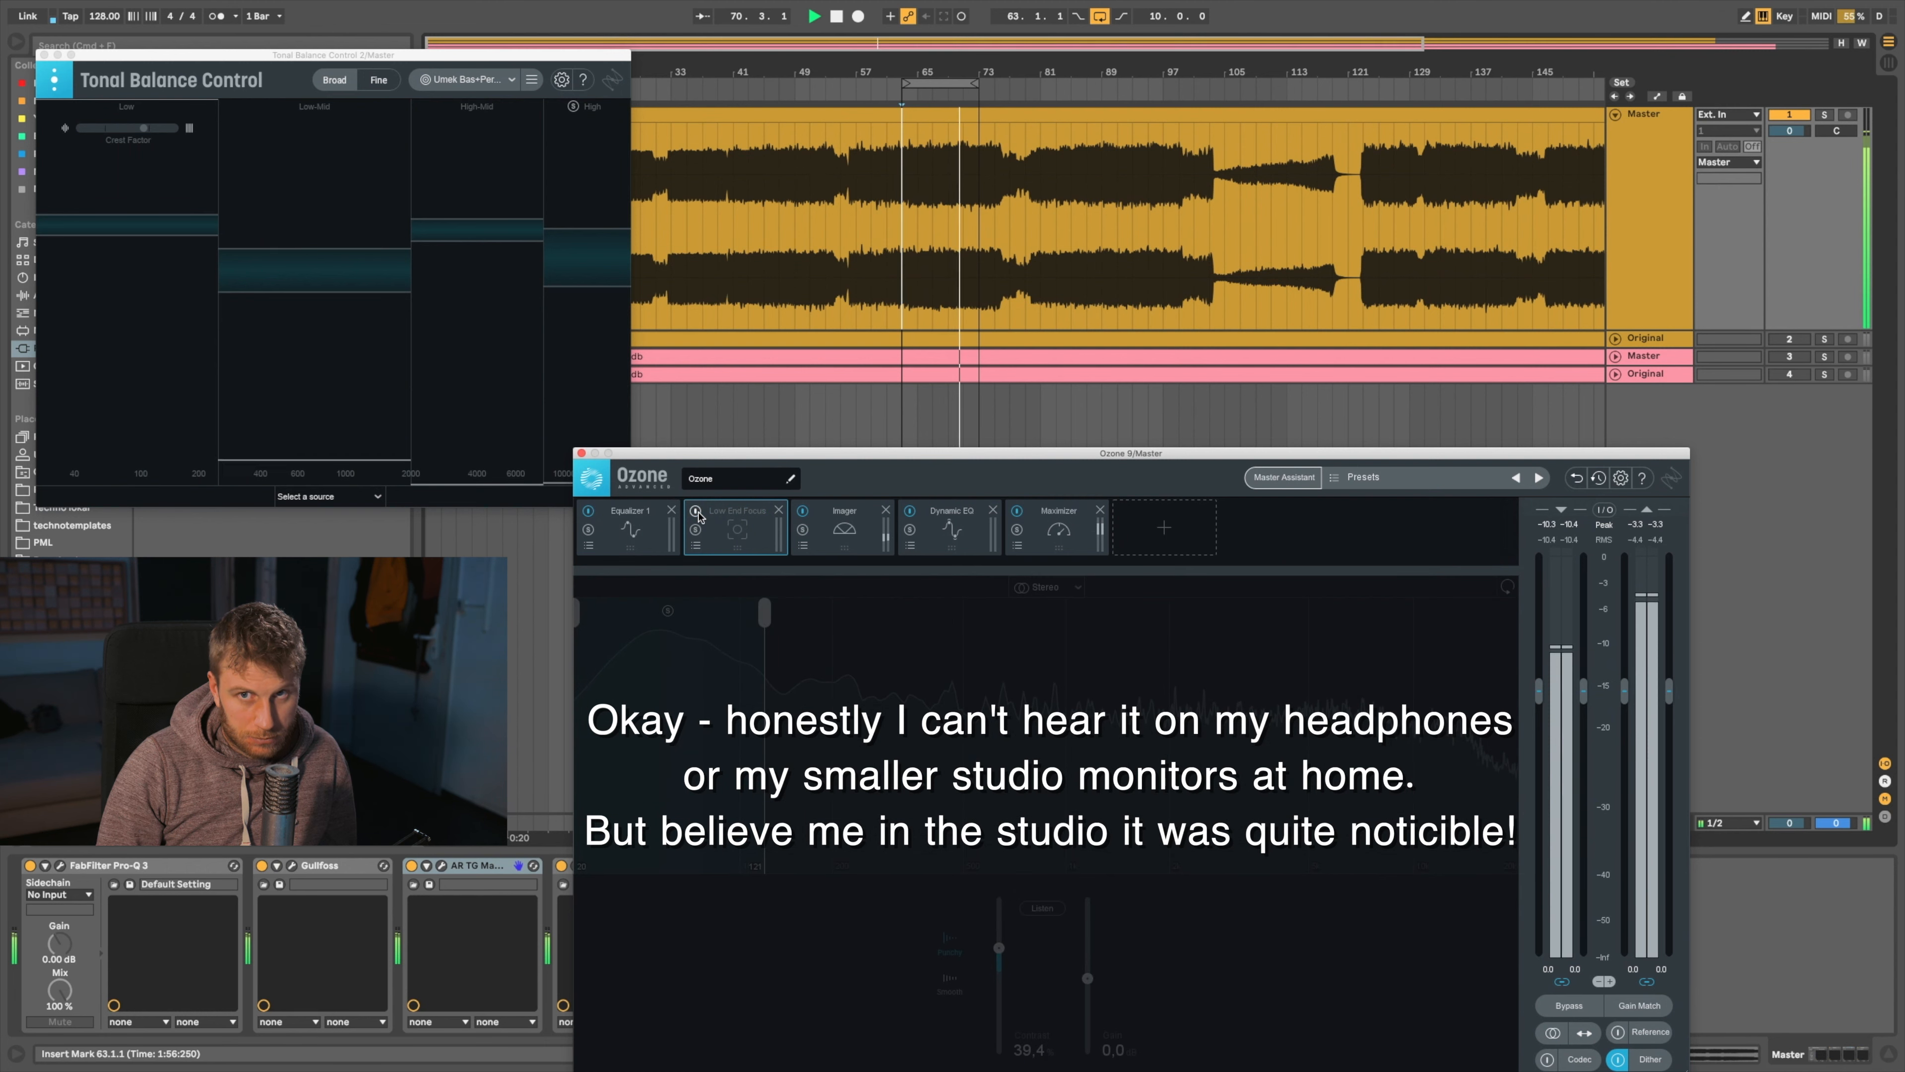
pyautogui.click(696, 511)
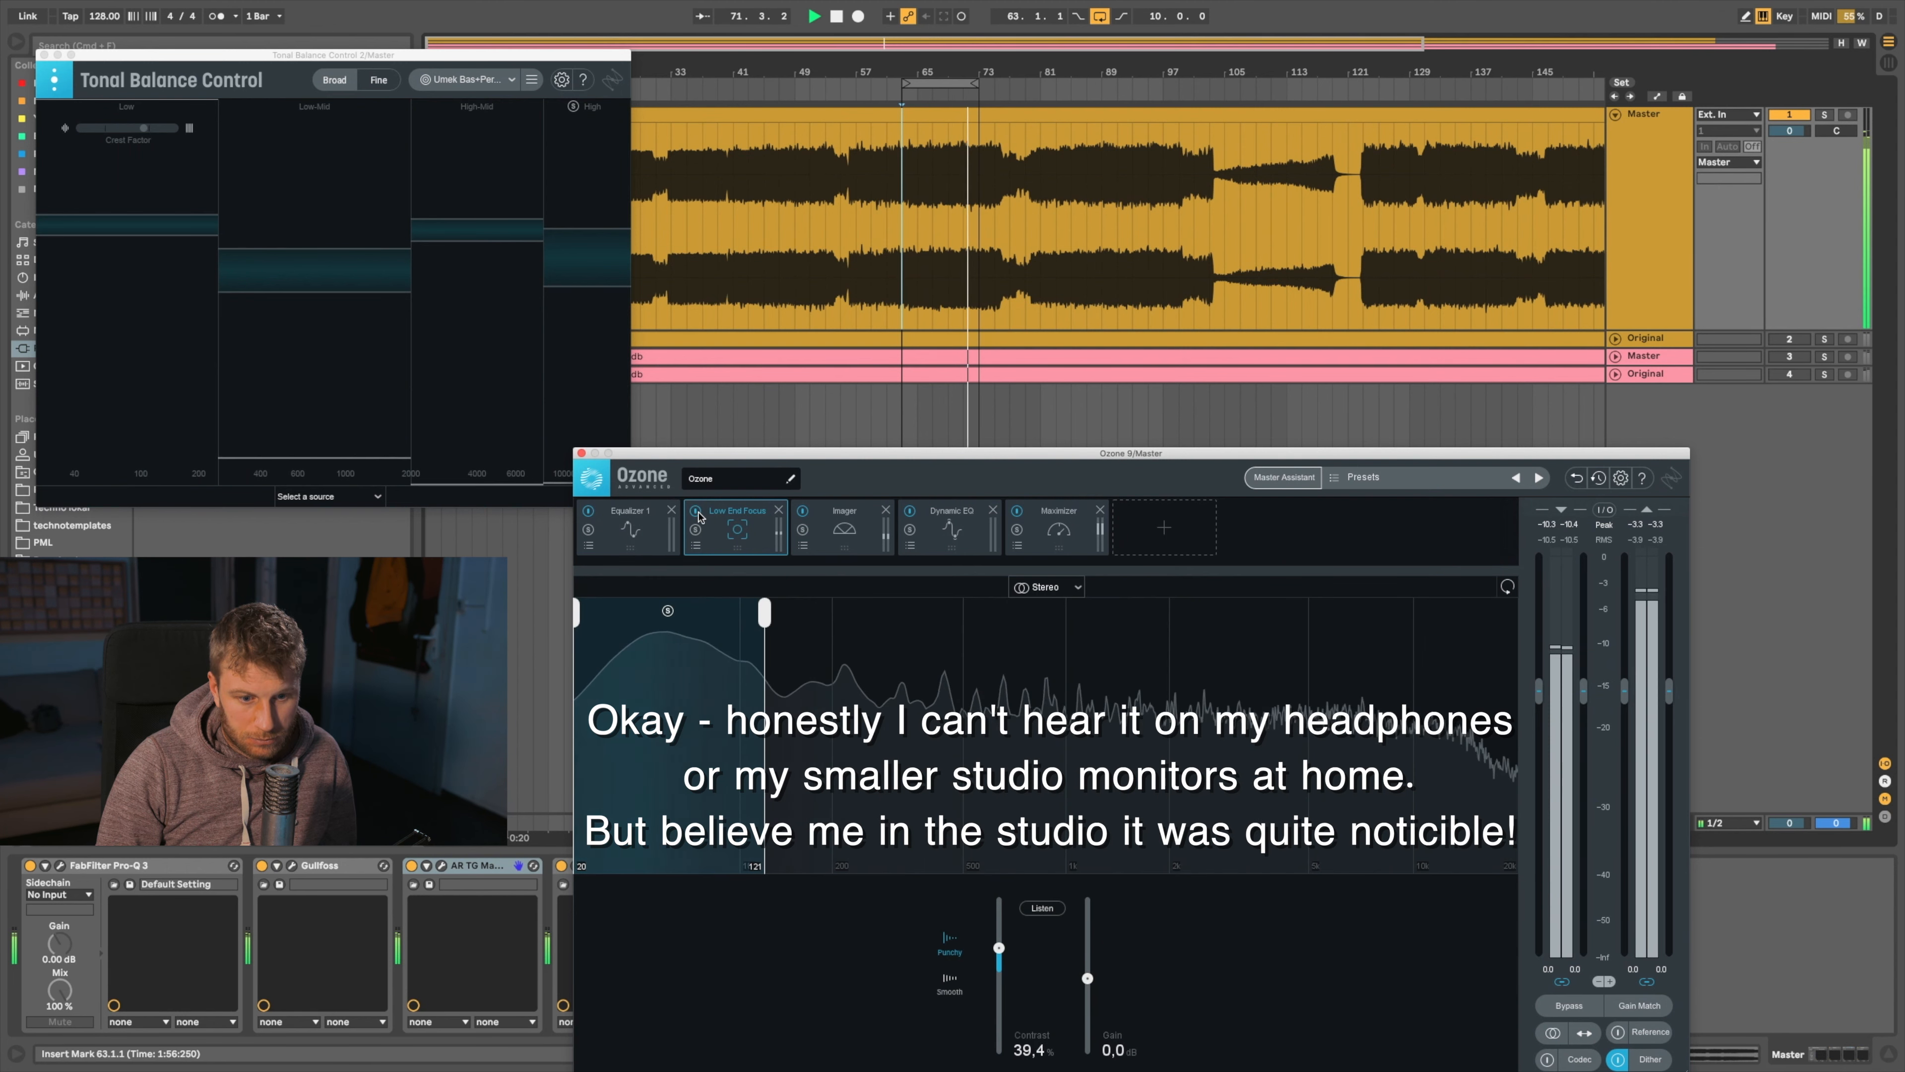
pyautogui.click(696, 511)
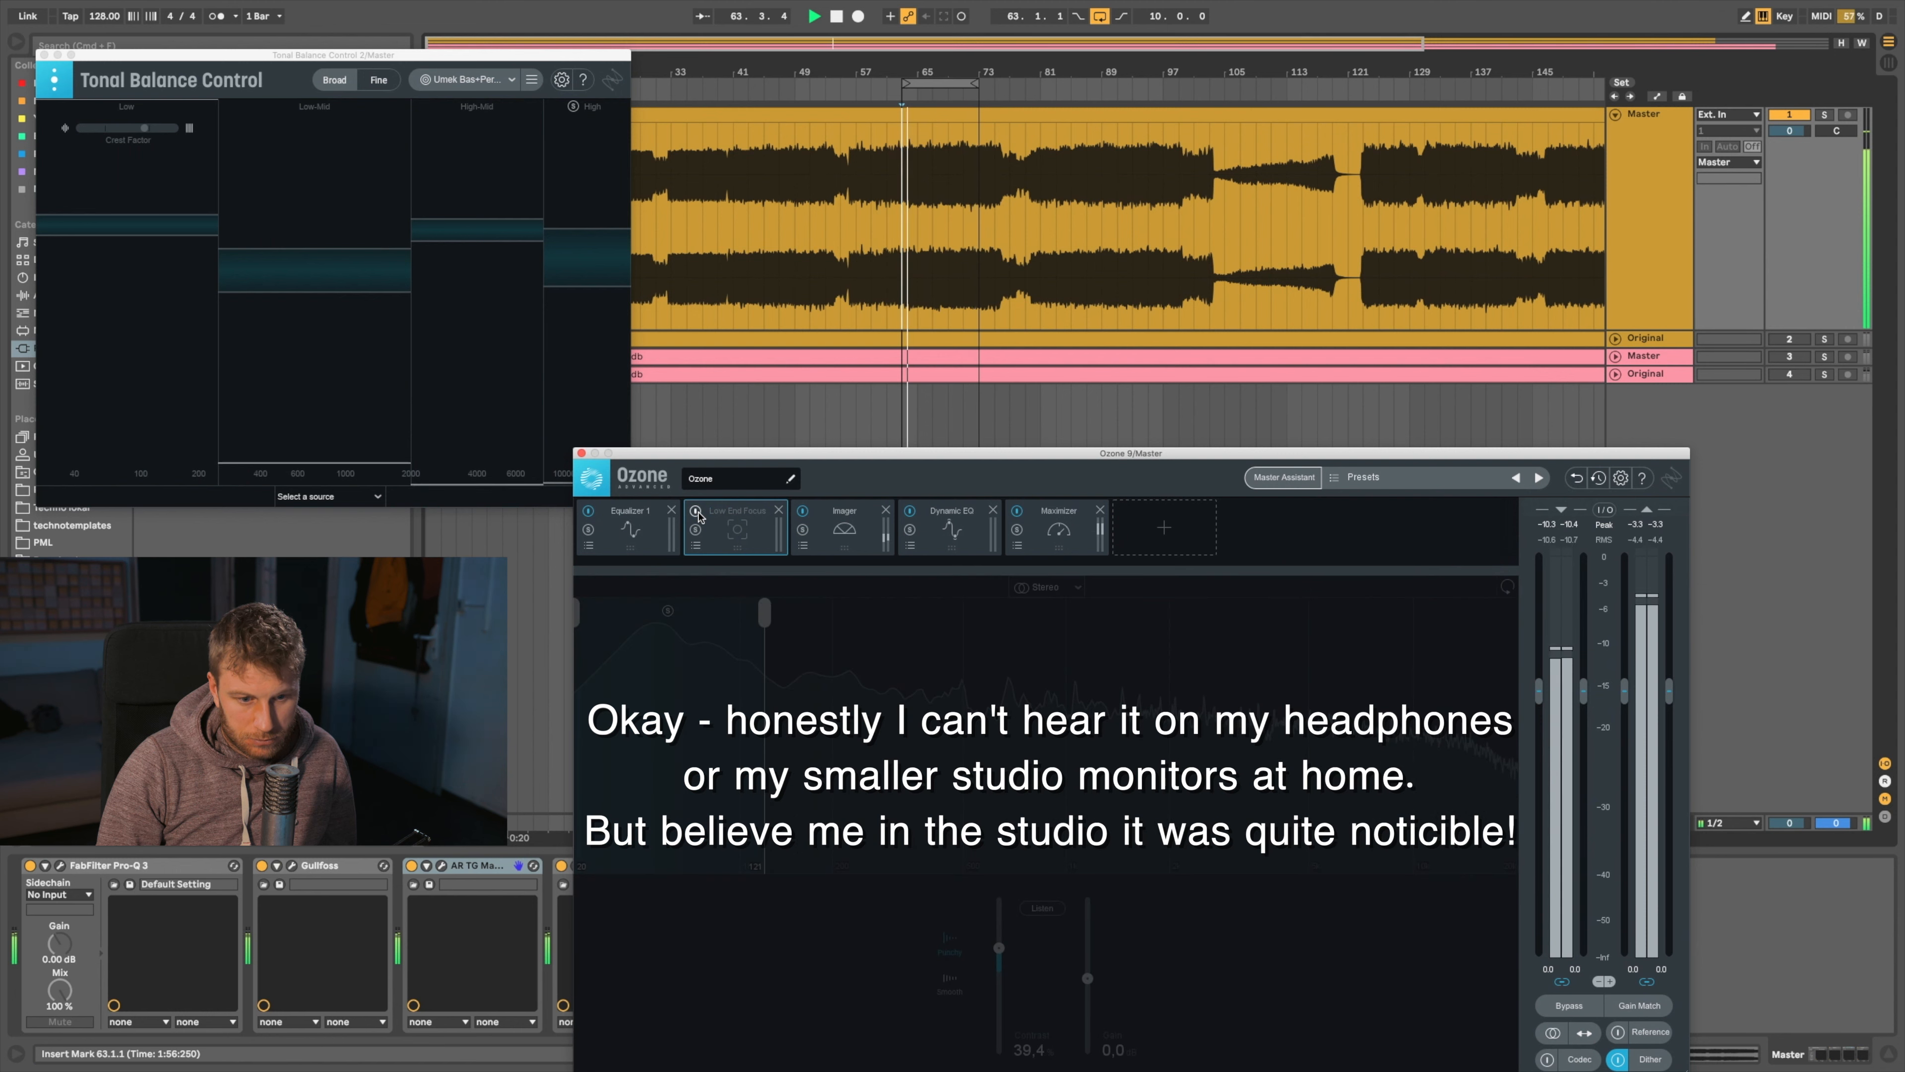
pyautogui.click(696, 511)
pyautogui.click(696, 511)
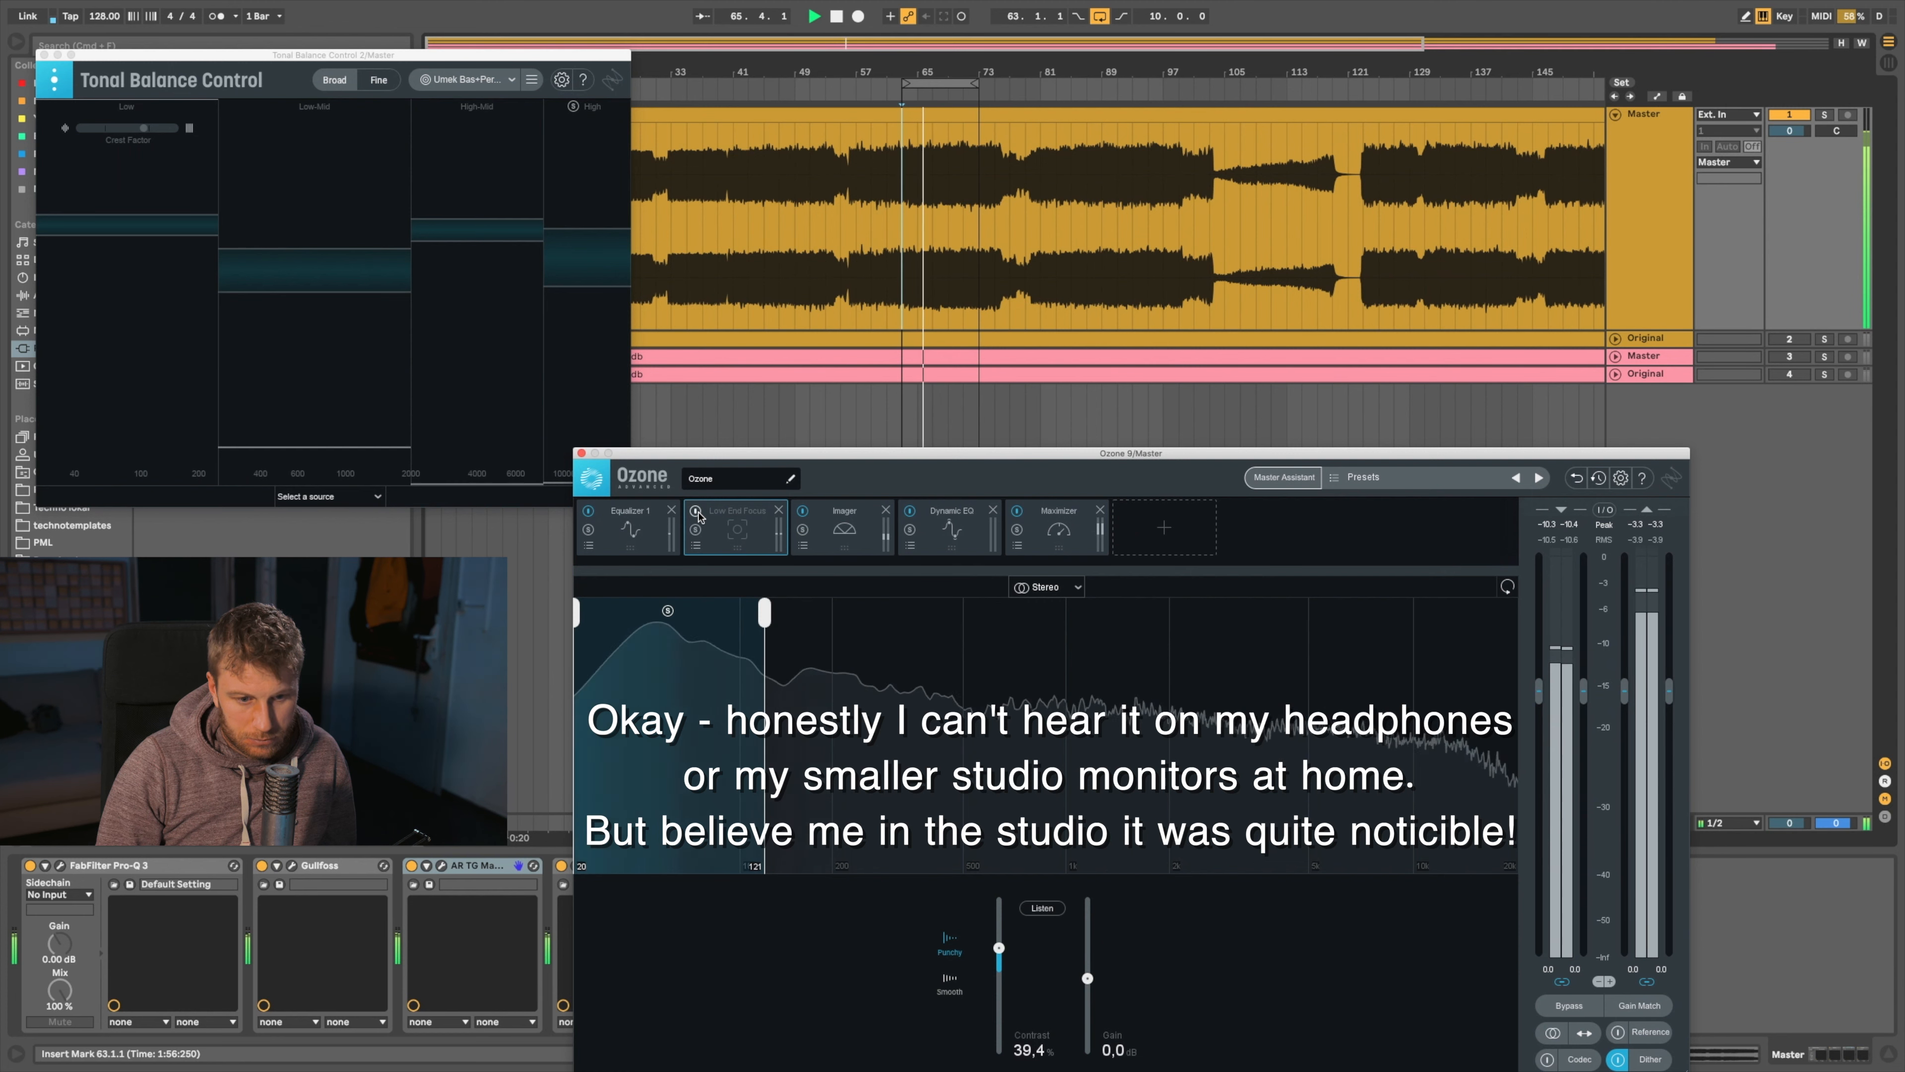
pyautogui.click(696, 511)
pyautogui.press('space')
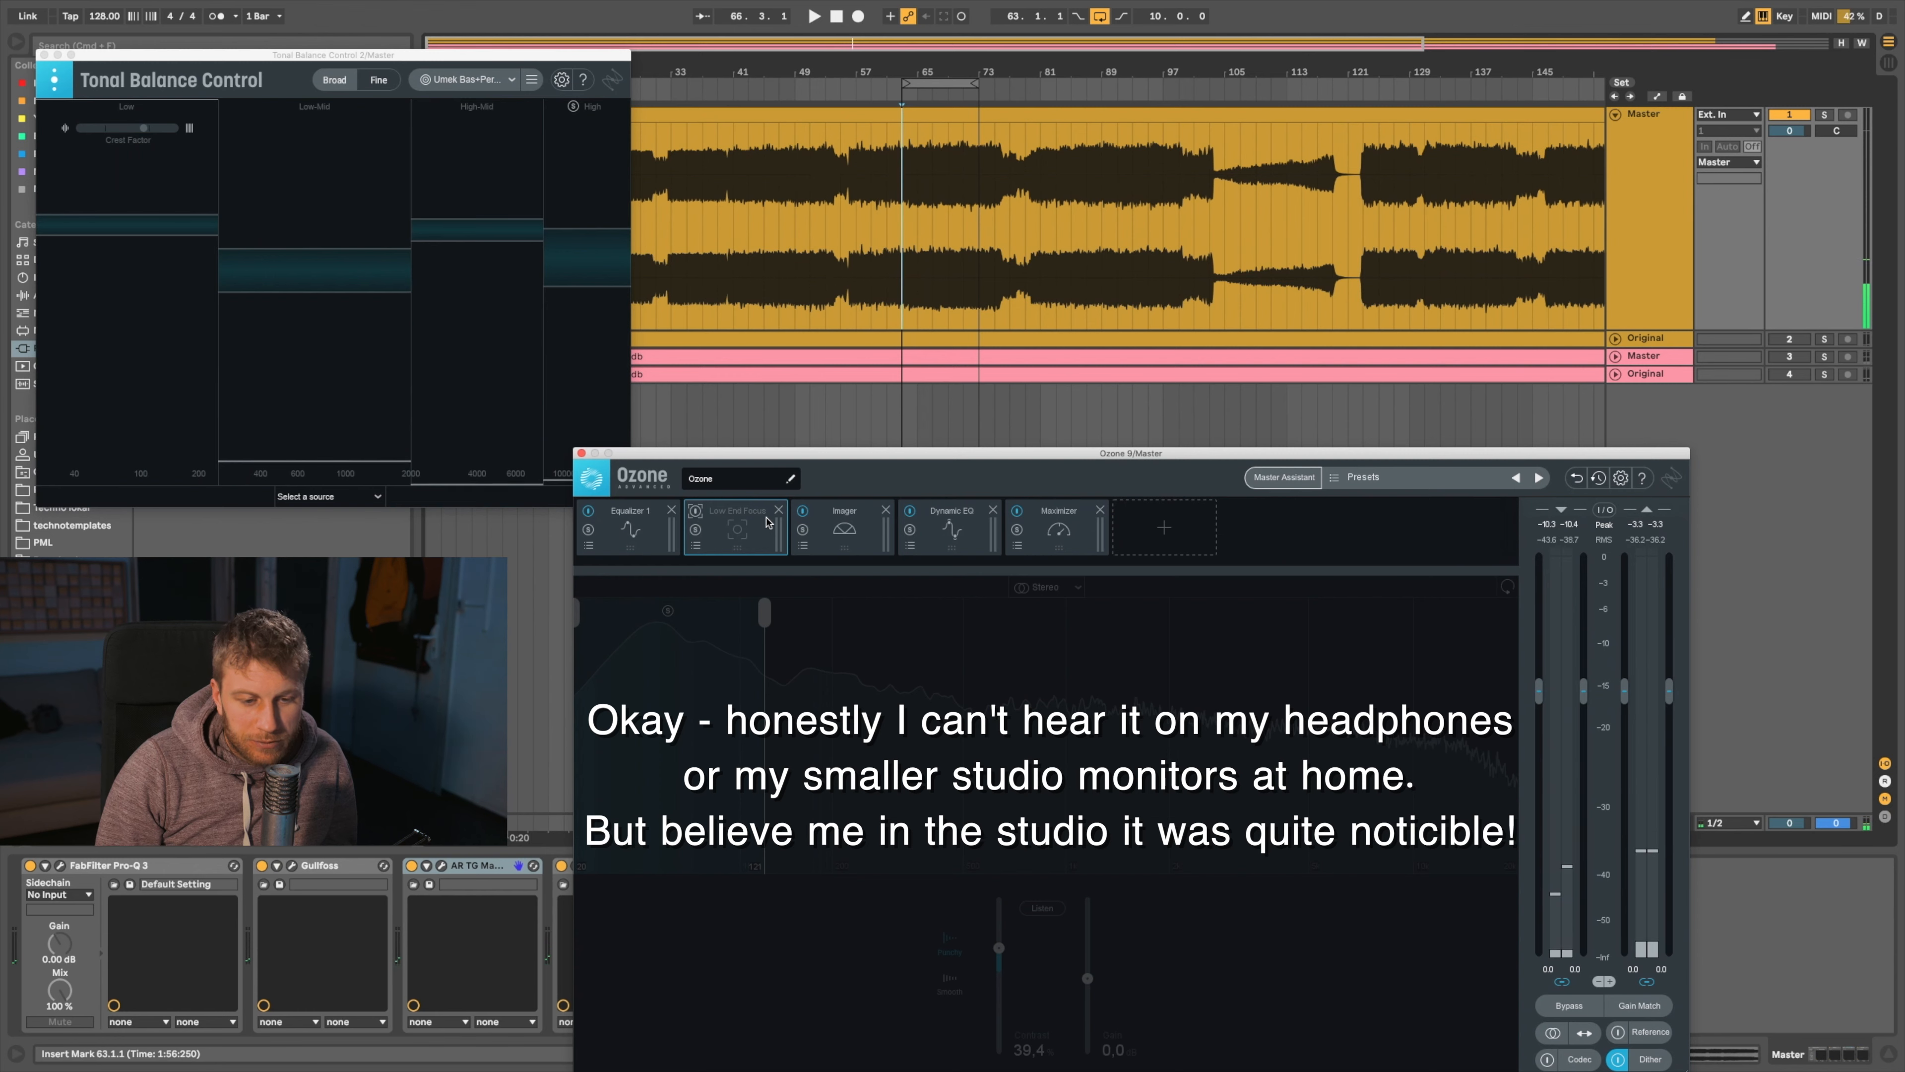
pyautogui.click(696, 511)
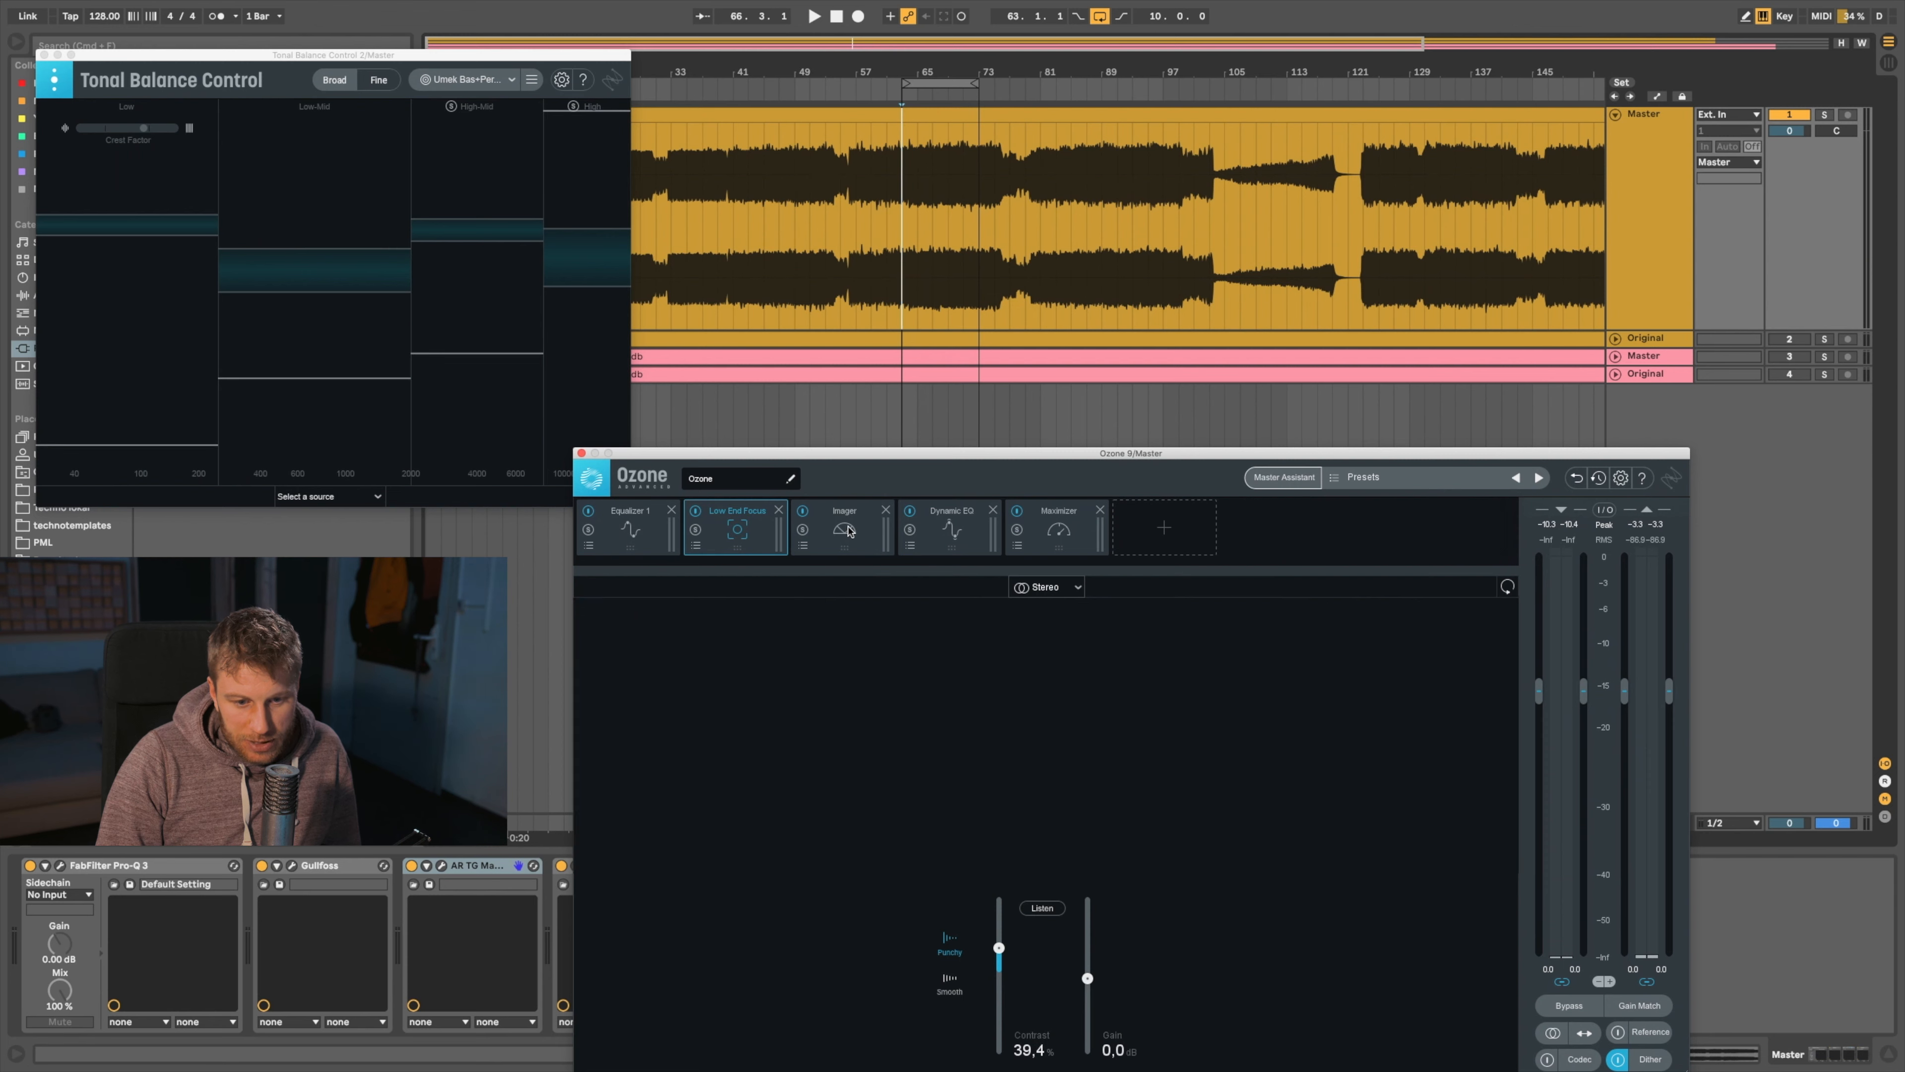
# Show Ozone's Imager module and compare the loop with it bypassed and active, leaving it active and stopping playback
pyautogui.click(845, 529)
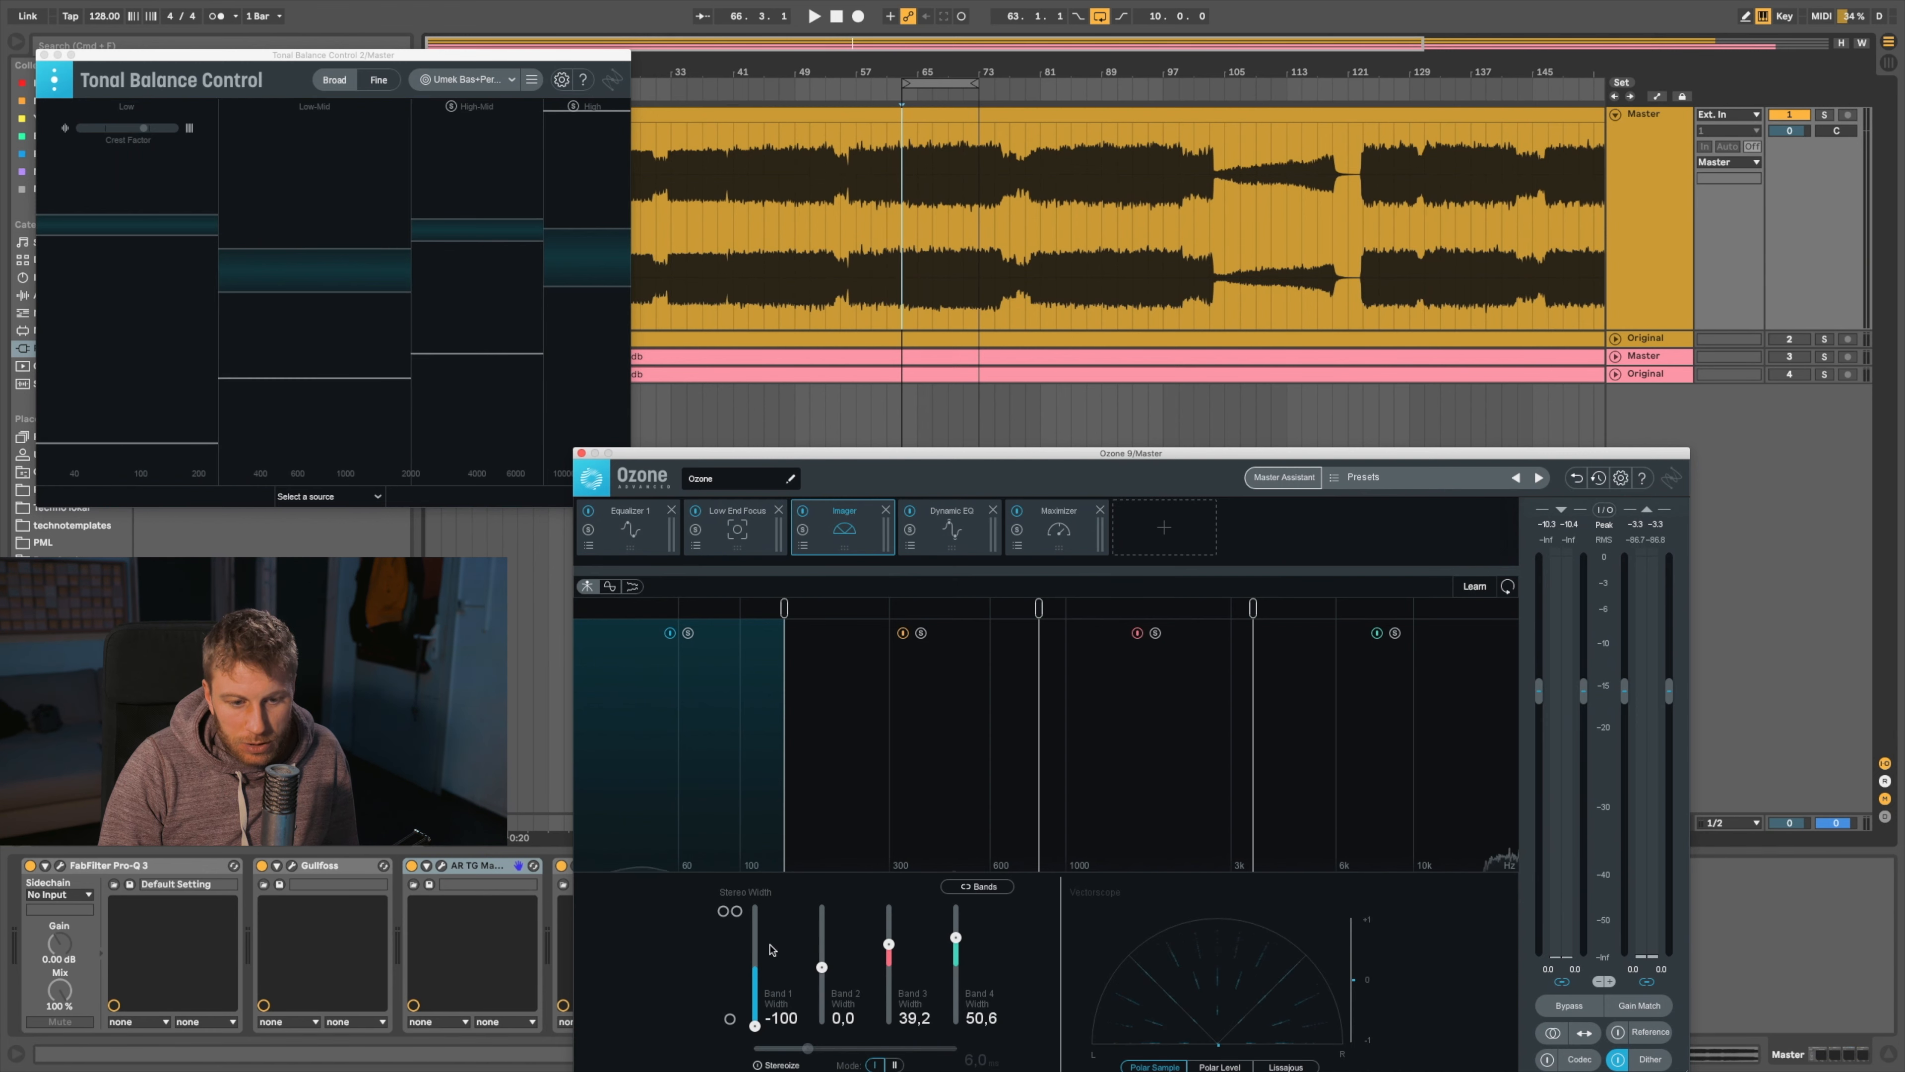
pyautogui.moveTo(730, 461); pyautogui.dragTo(674, 336)
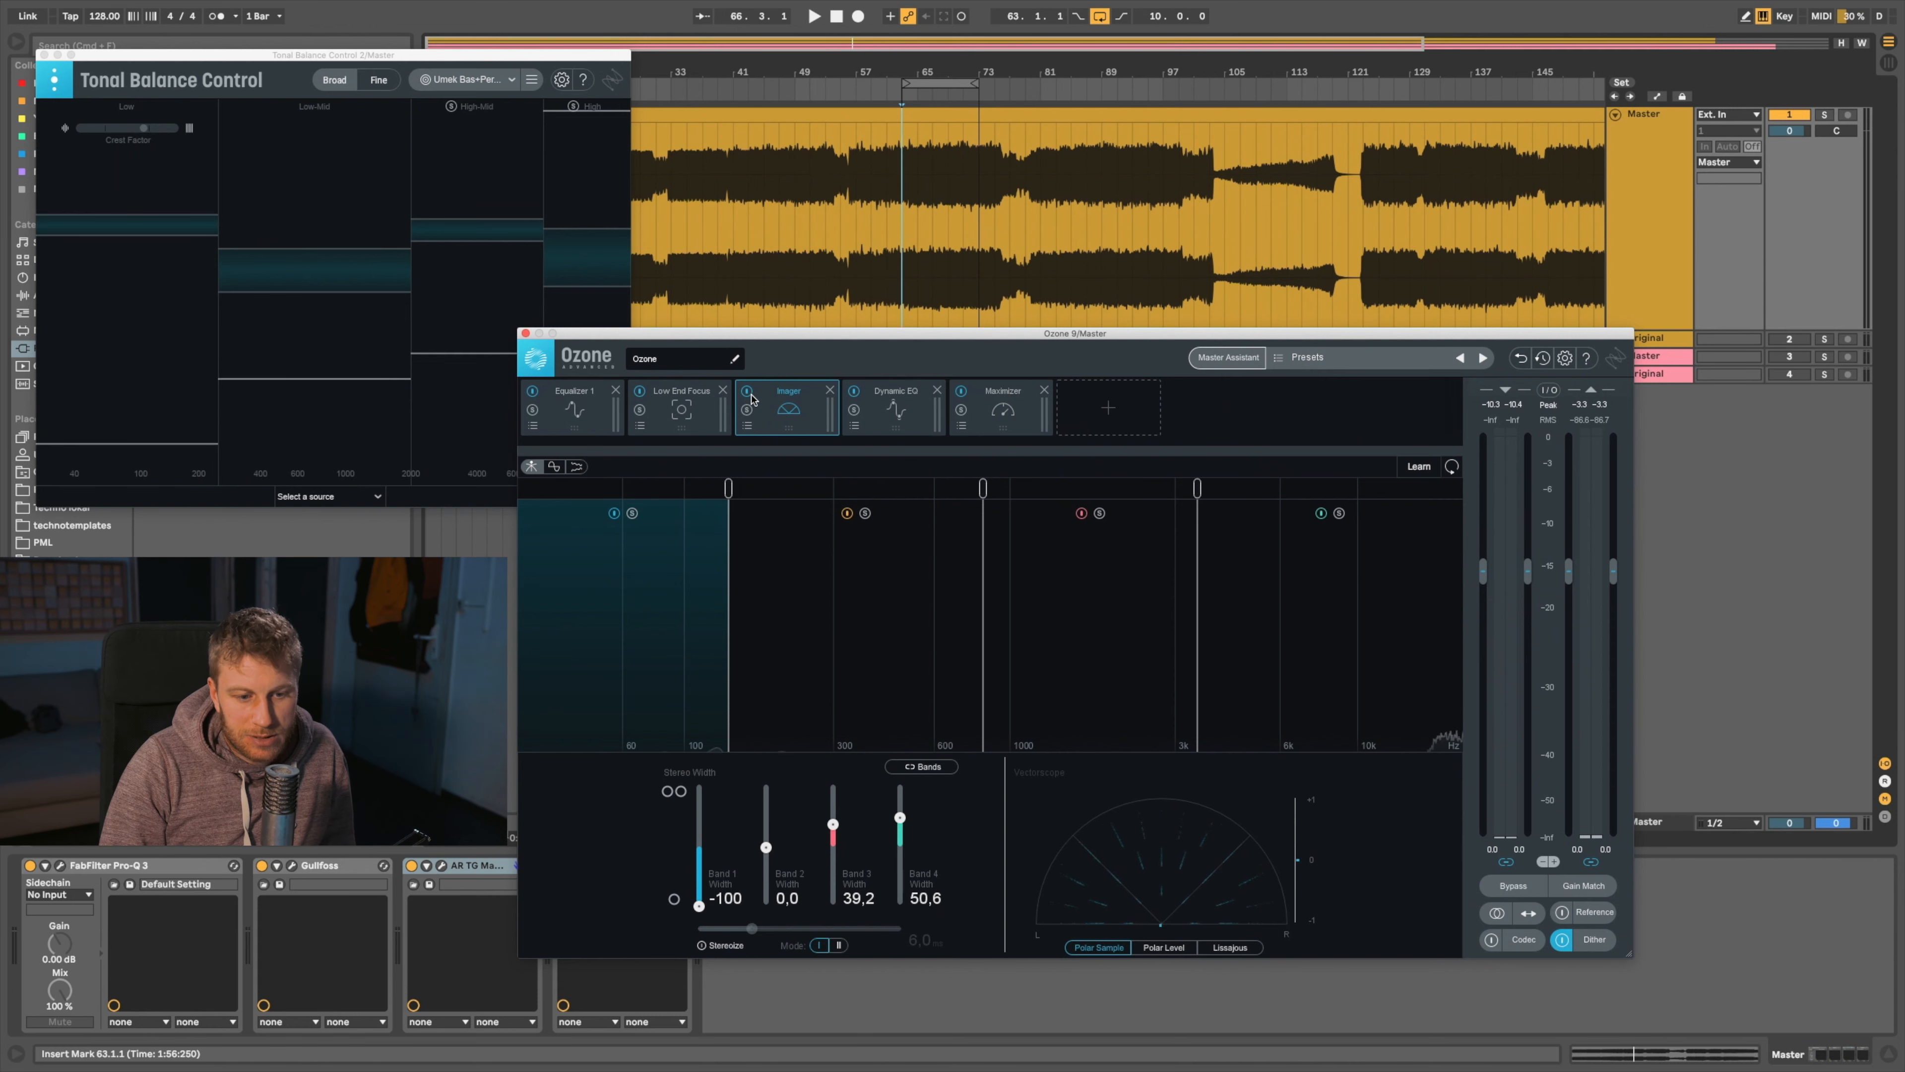
pyautogui.press('space')
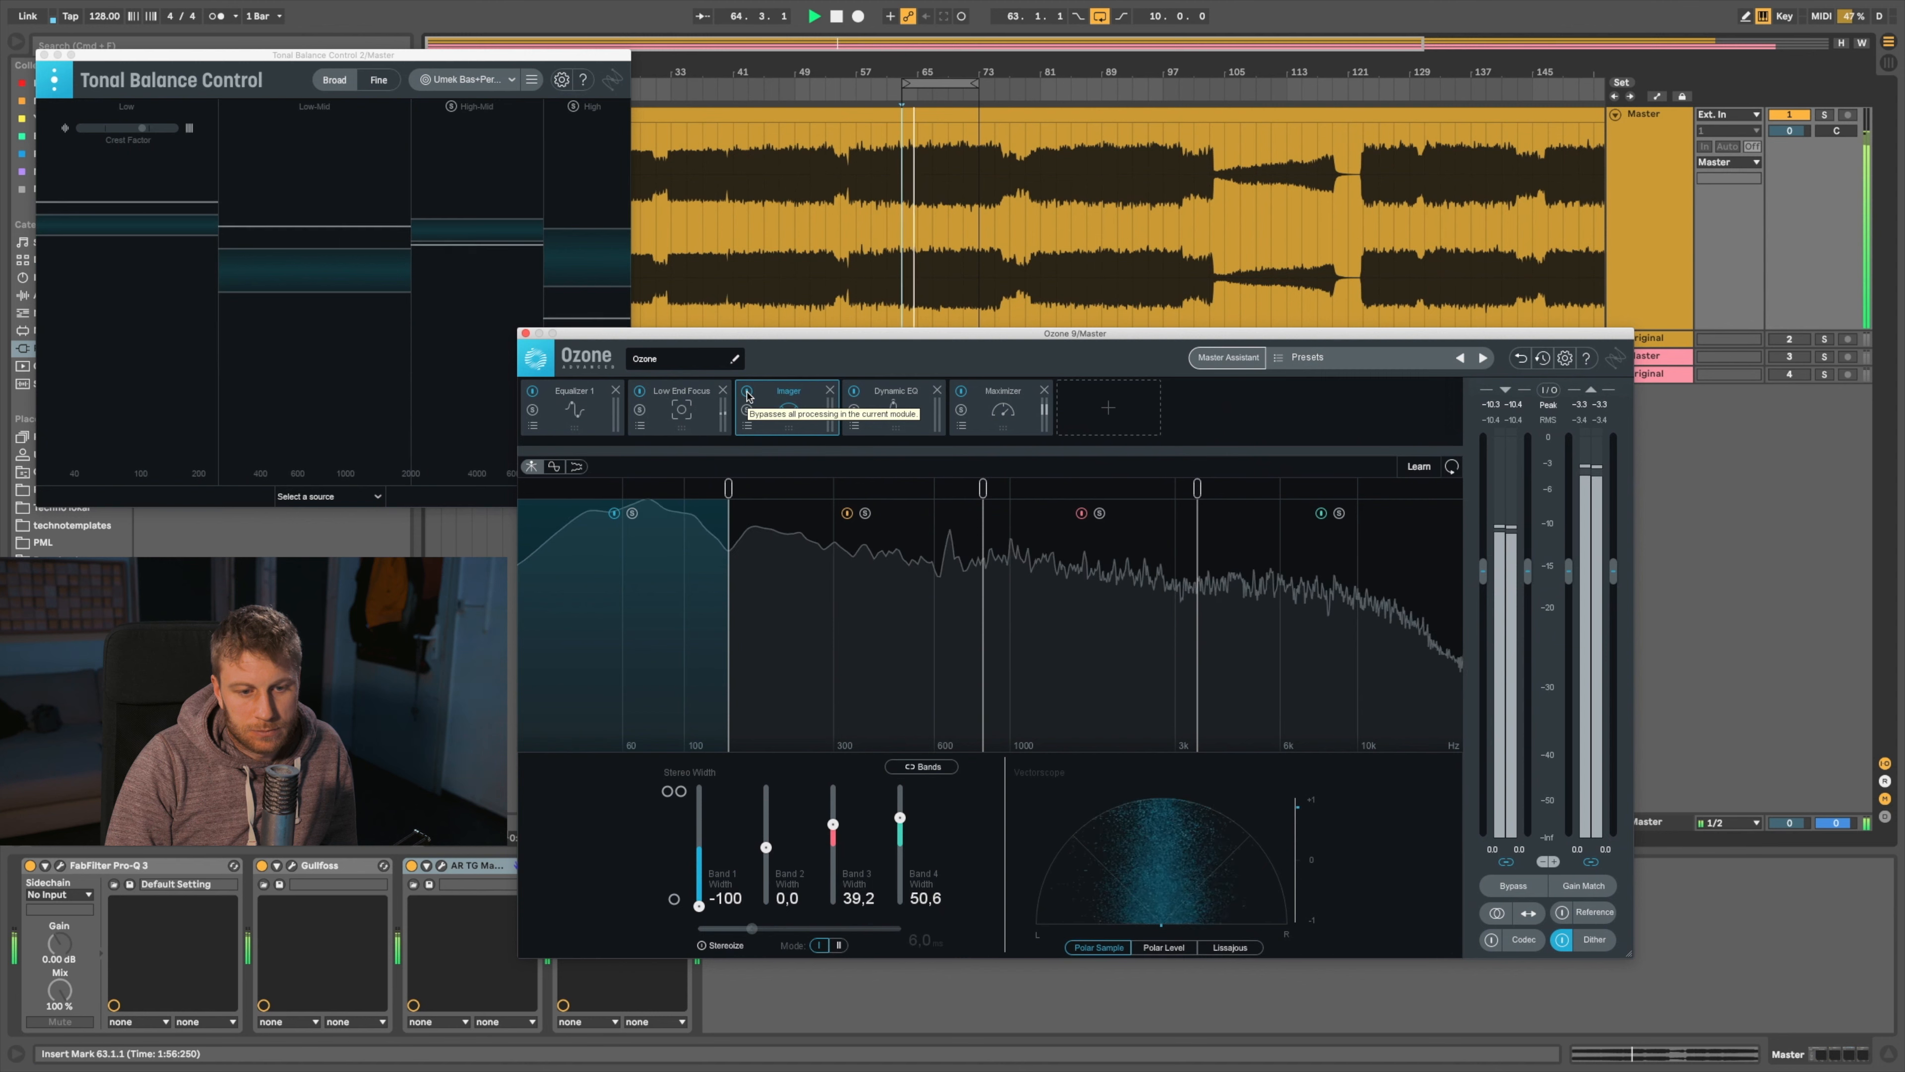
pyautogui.click(747, 391)
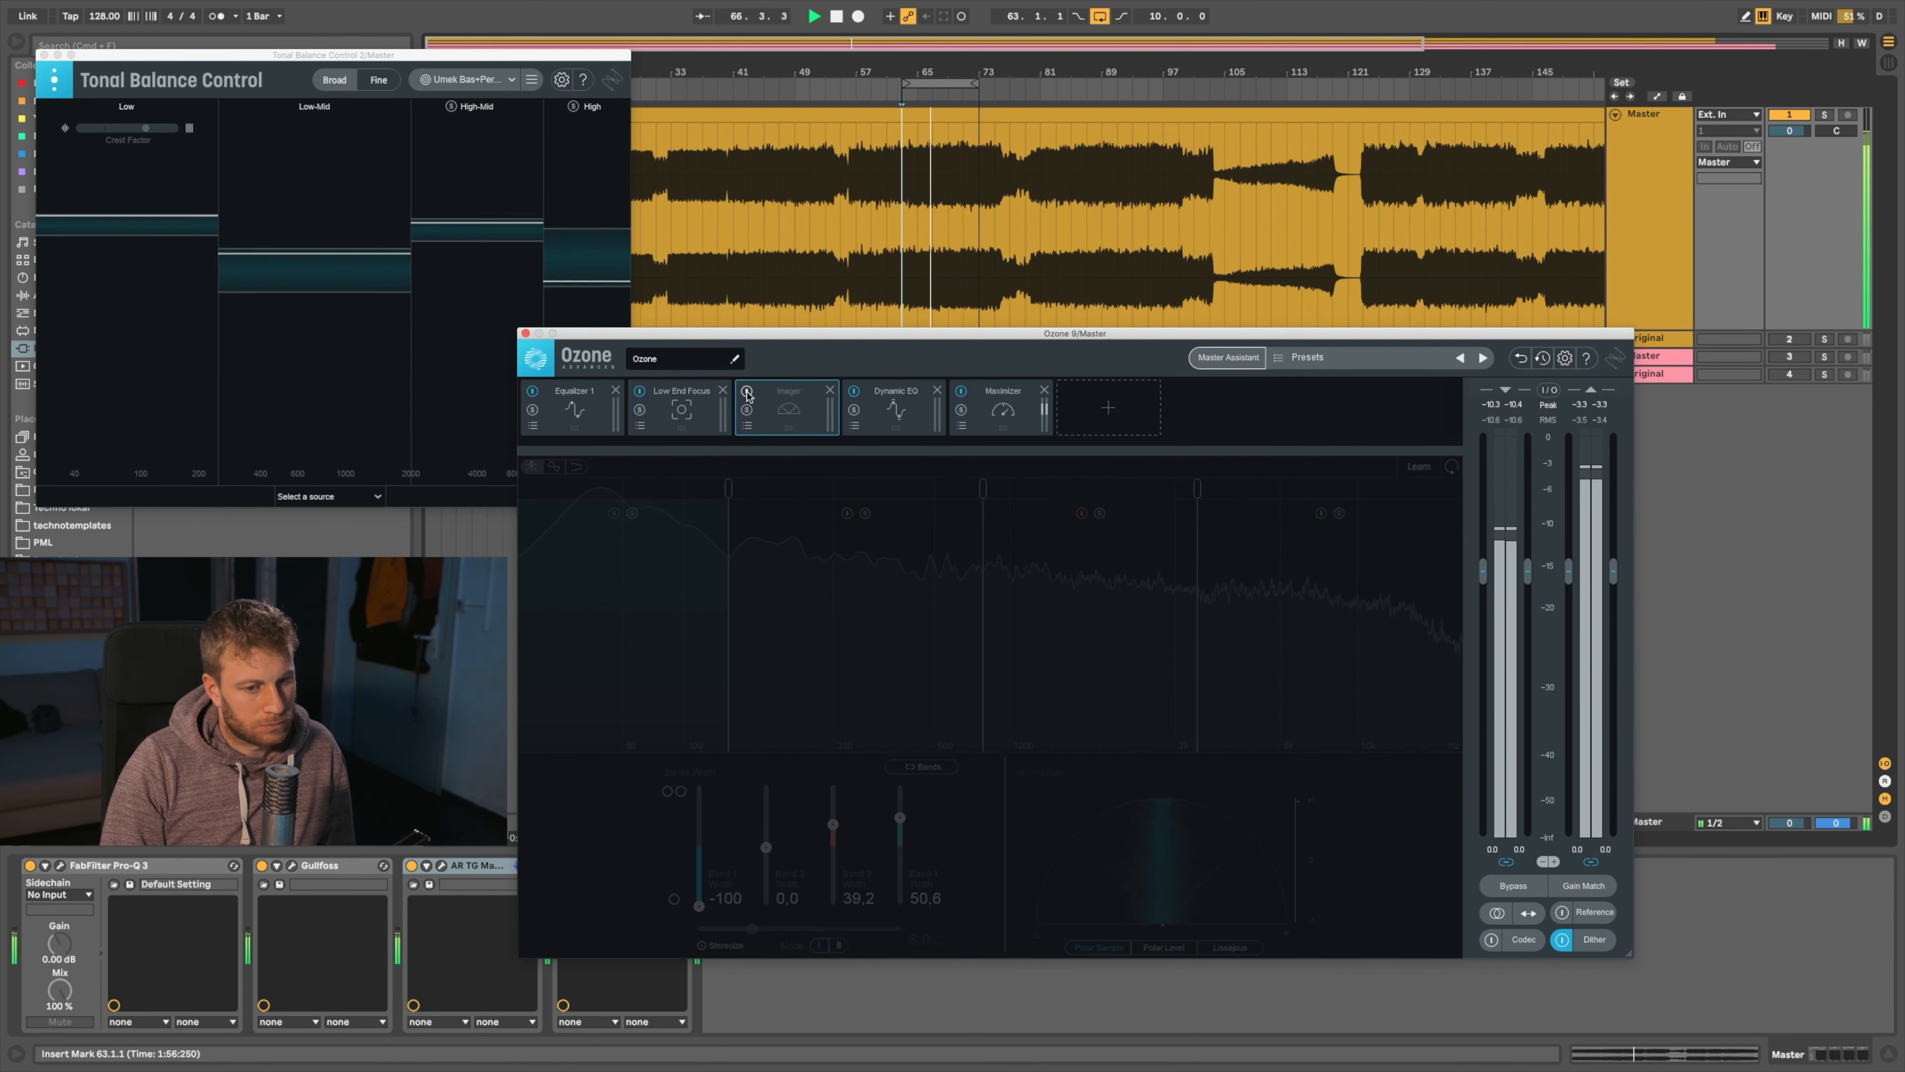
pyautogui.click(747, 392)
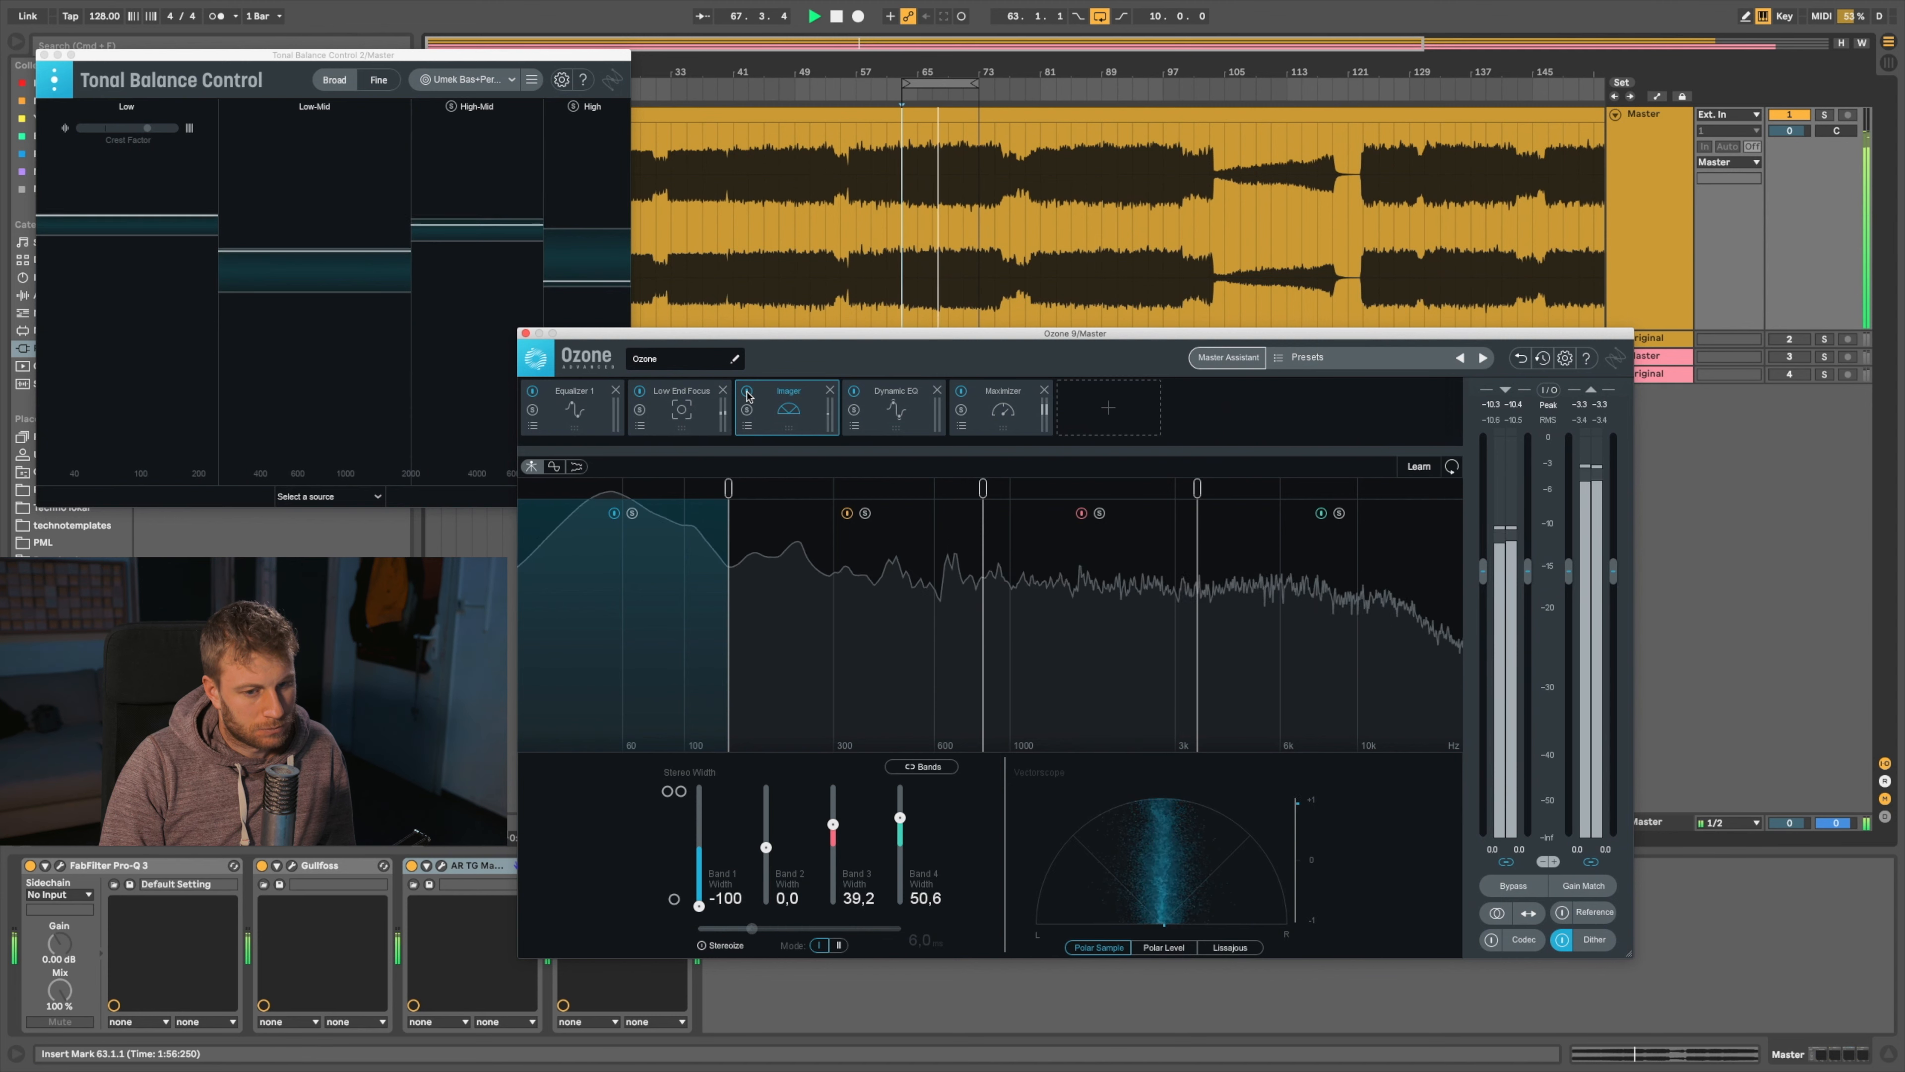
pyautogui.click(748, 392)
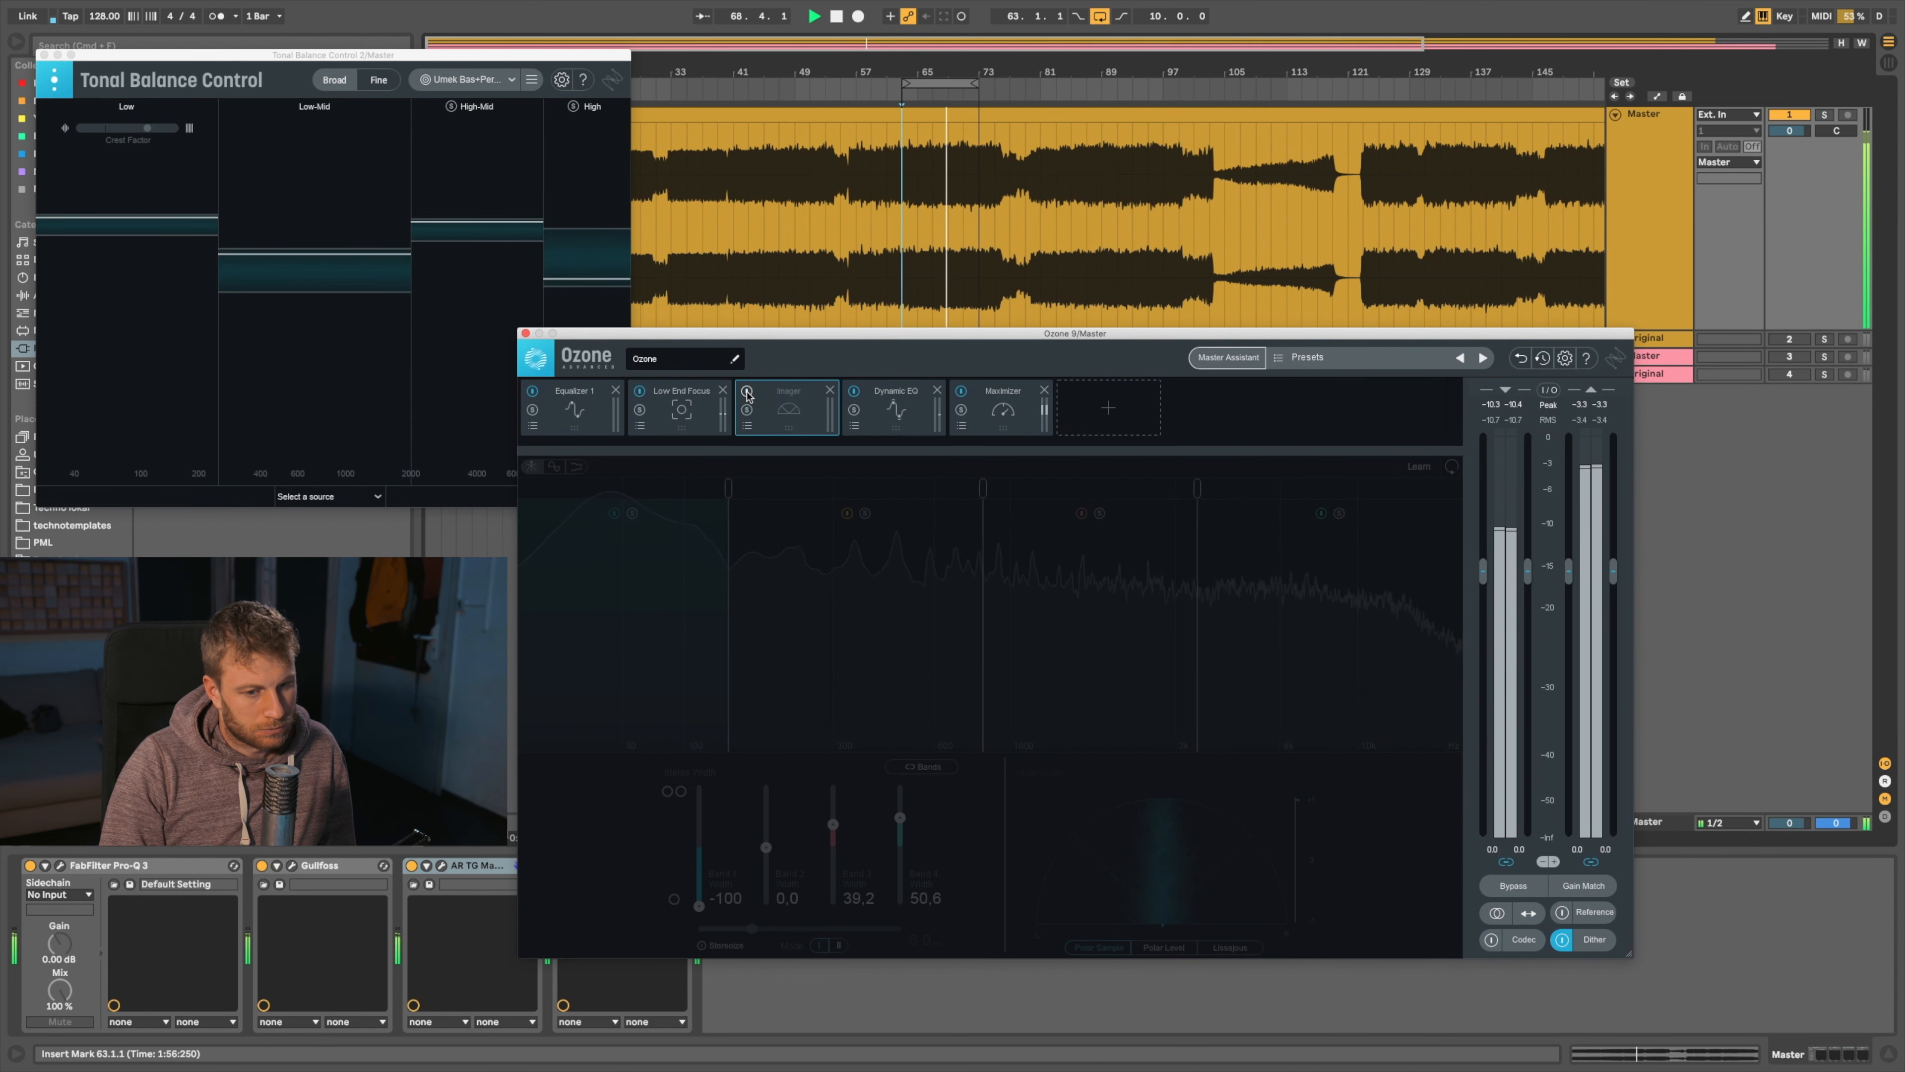
pyautogui.click(748, 392)
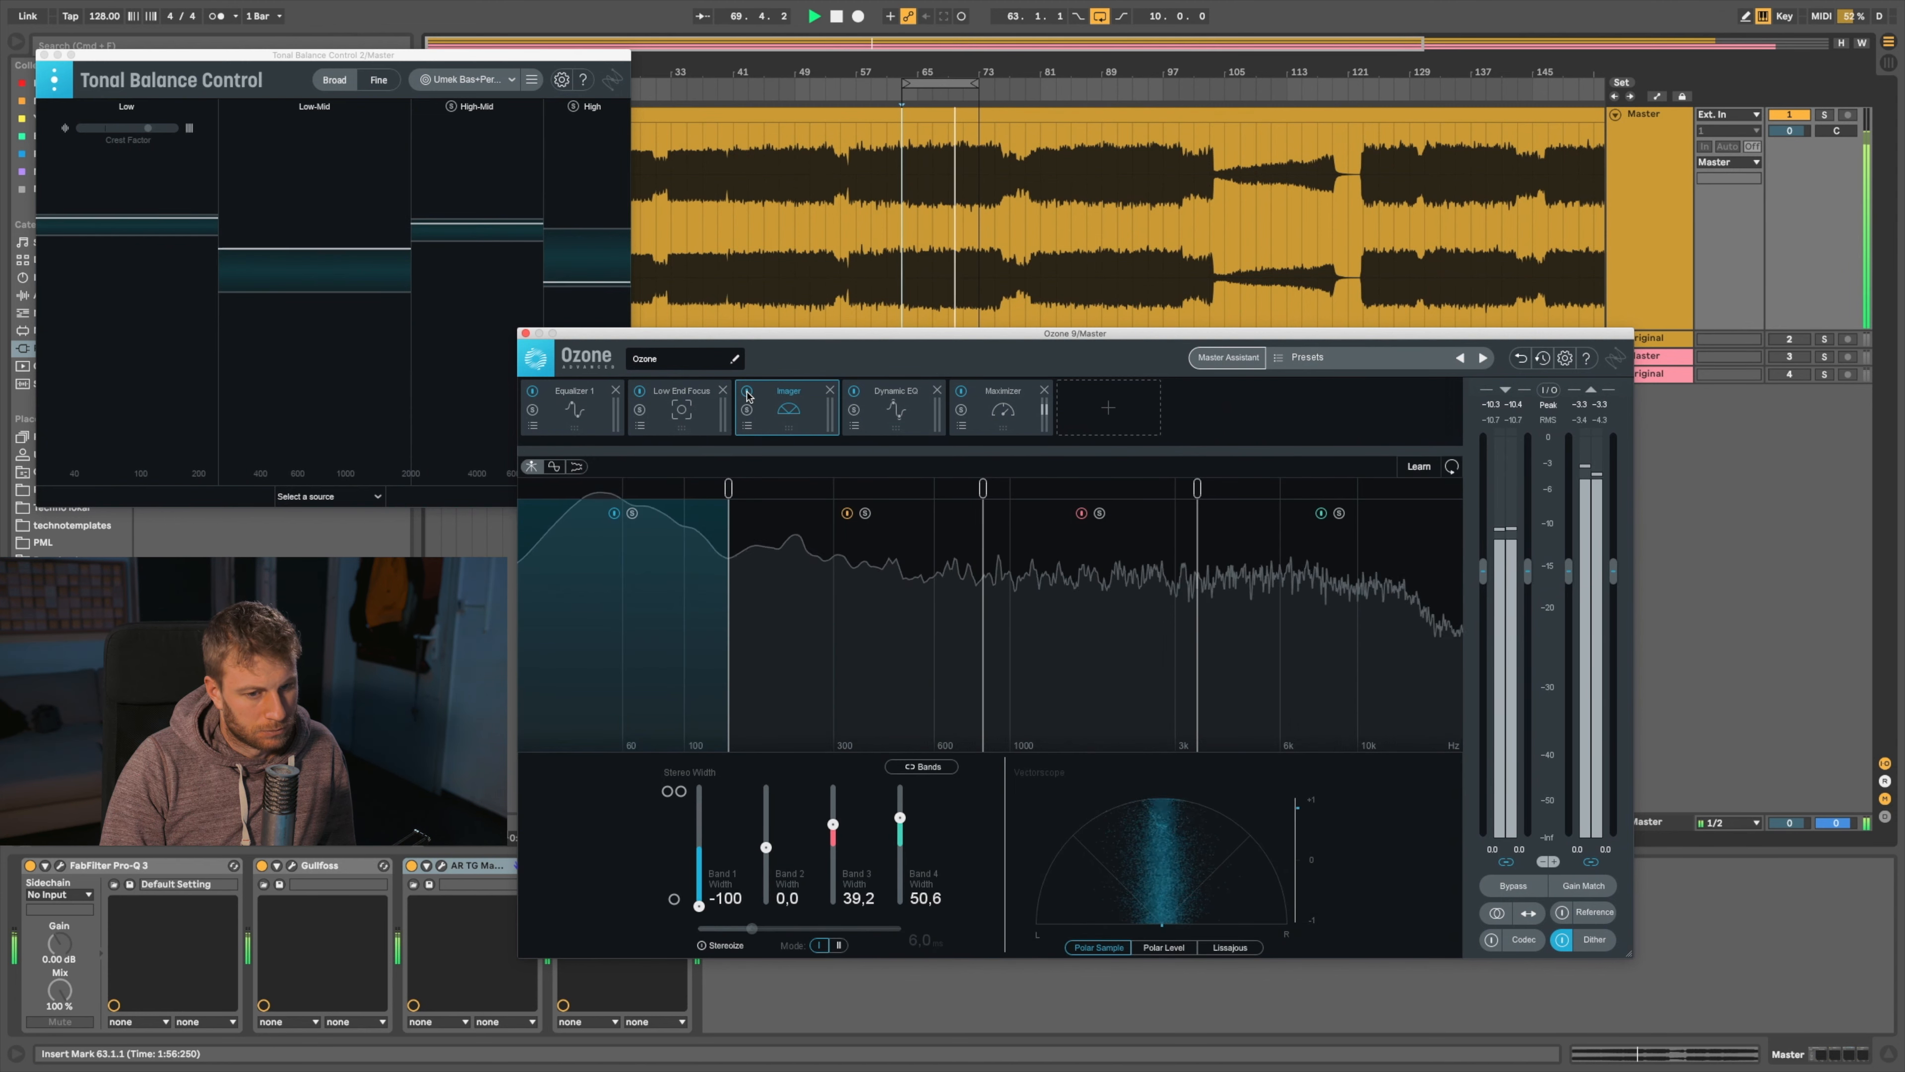
pyautogui.click(747, 392)
pyautogui.click(748, 392)
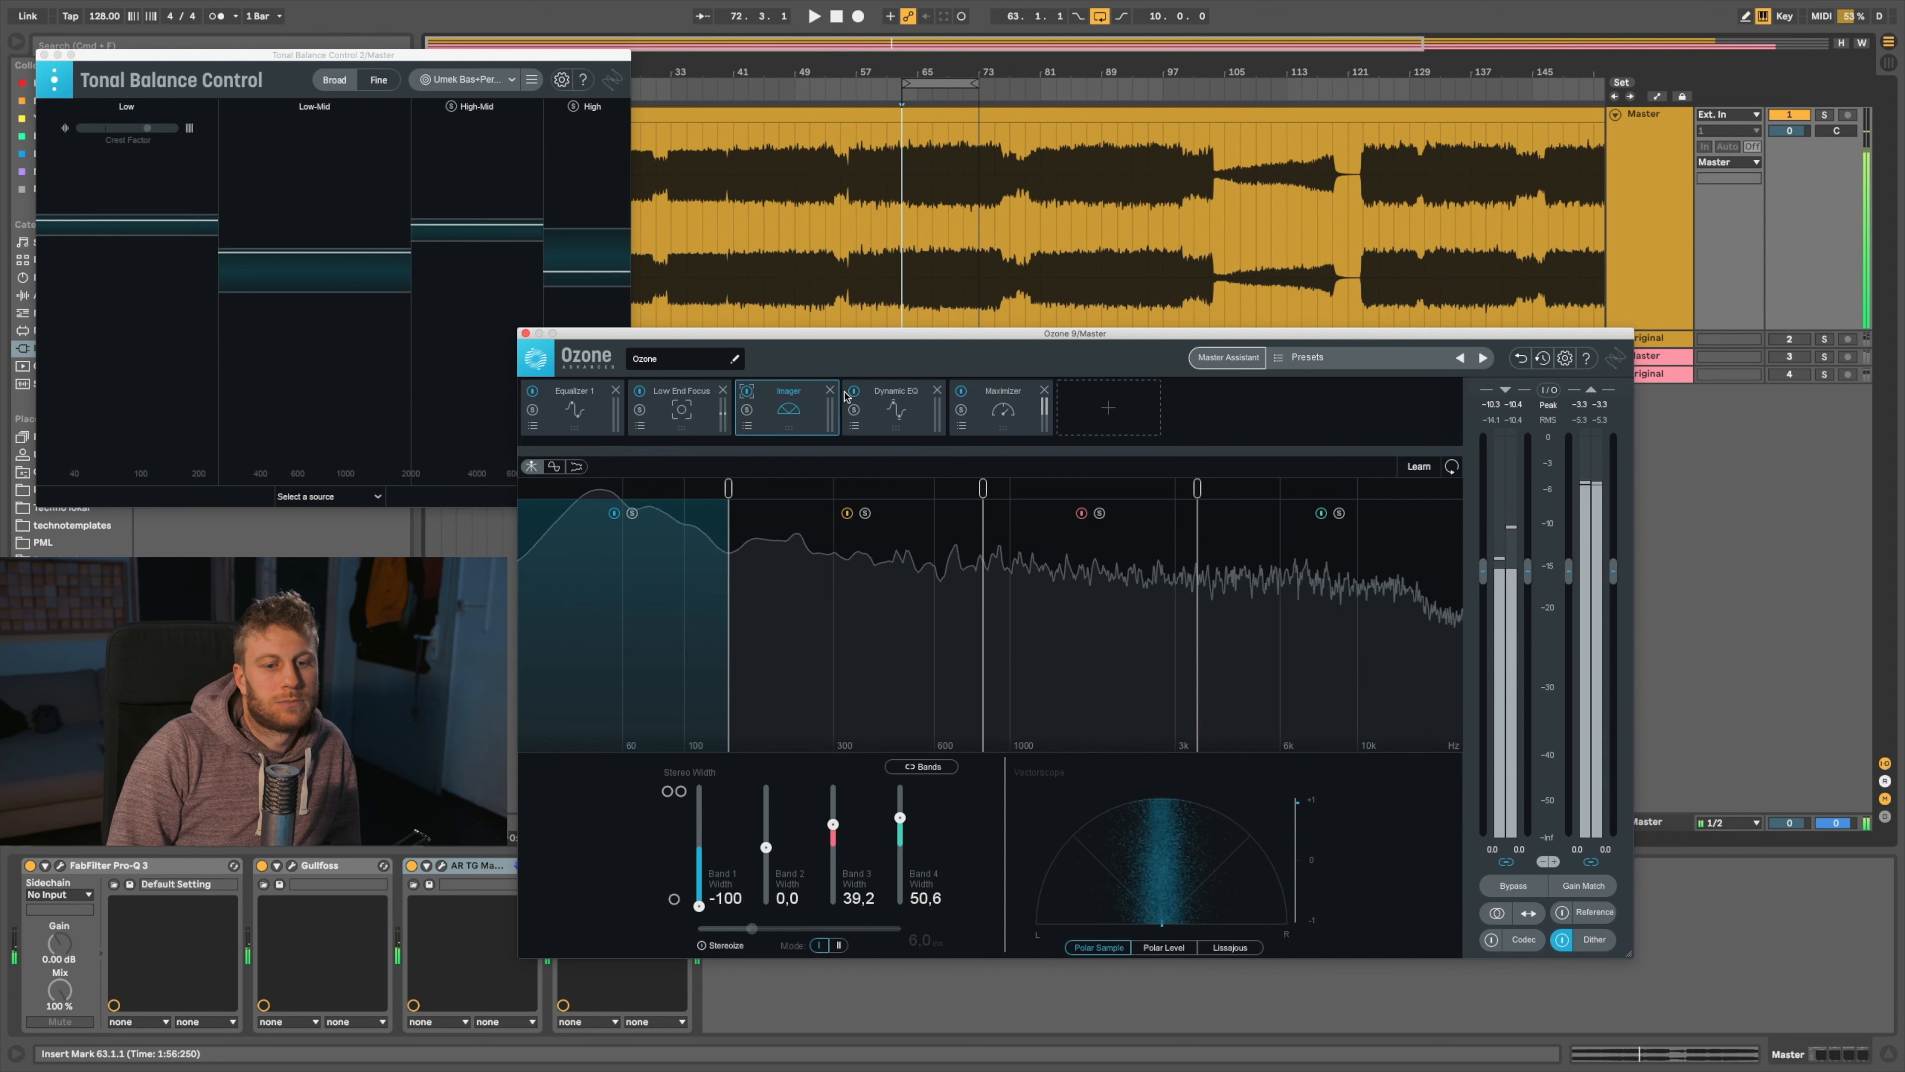
pyautogui.press('space')
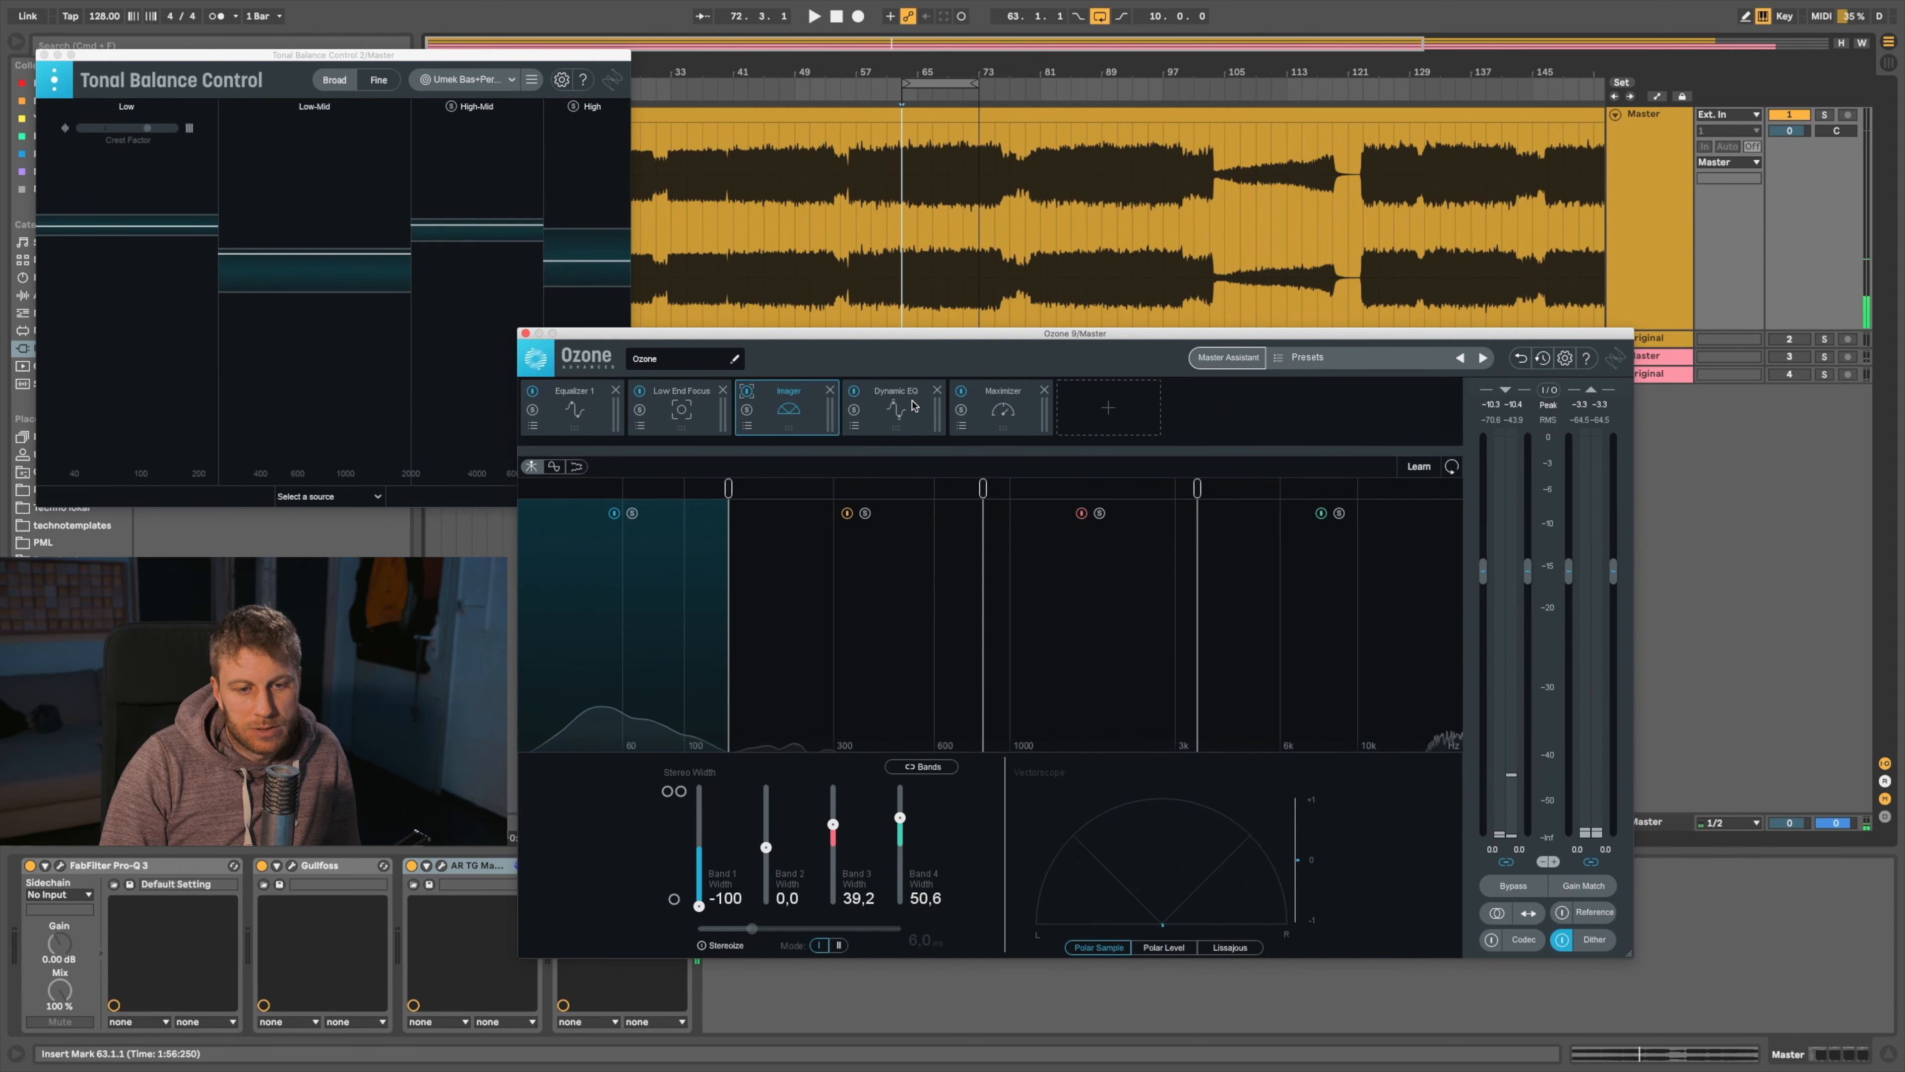
# Show Ozone's Dynamic EQ module and play the loop from bar 63 to compare it bypassed and active, leaving it active
pyautogui.click(900, 409)
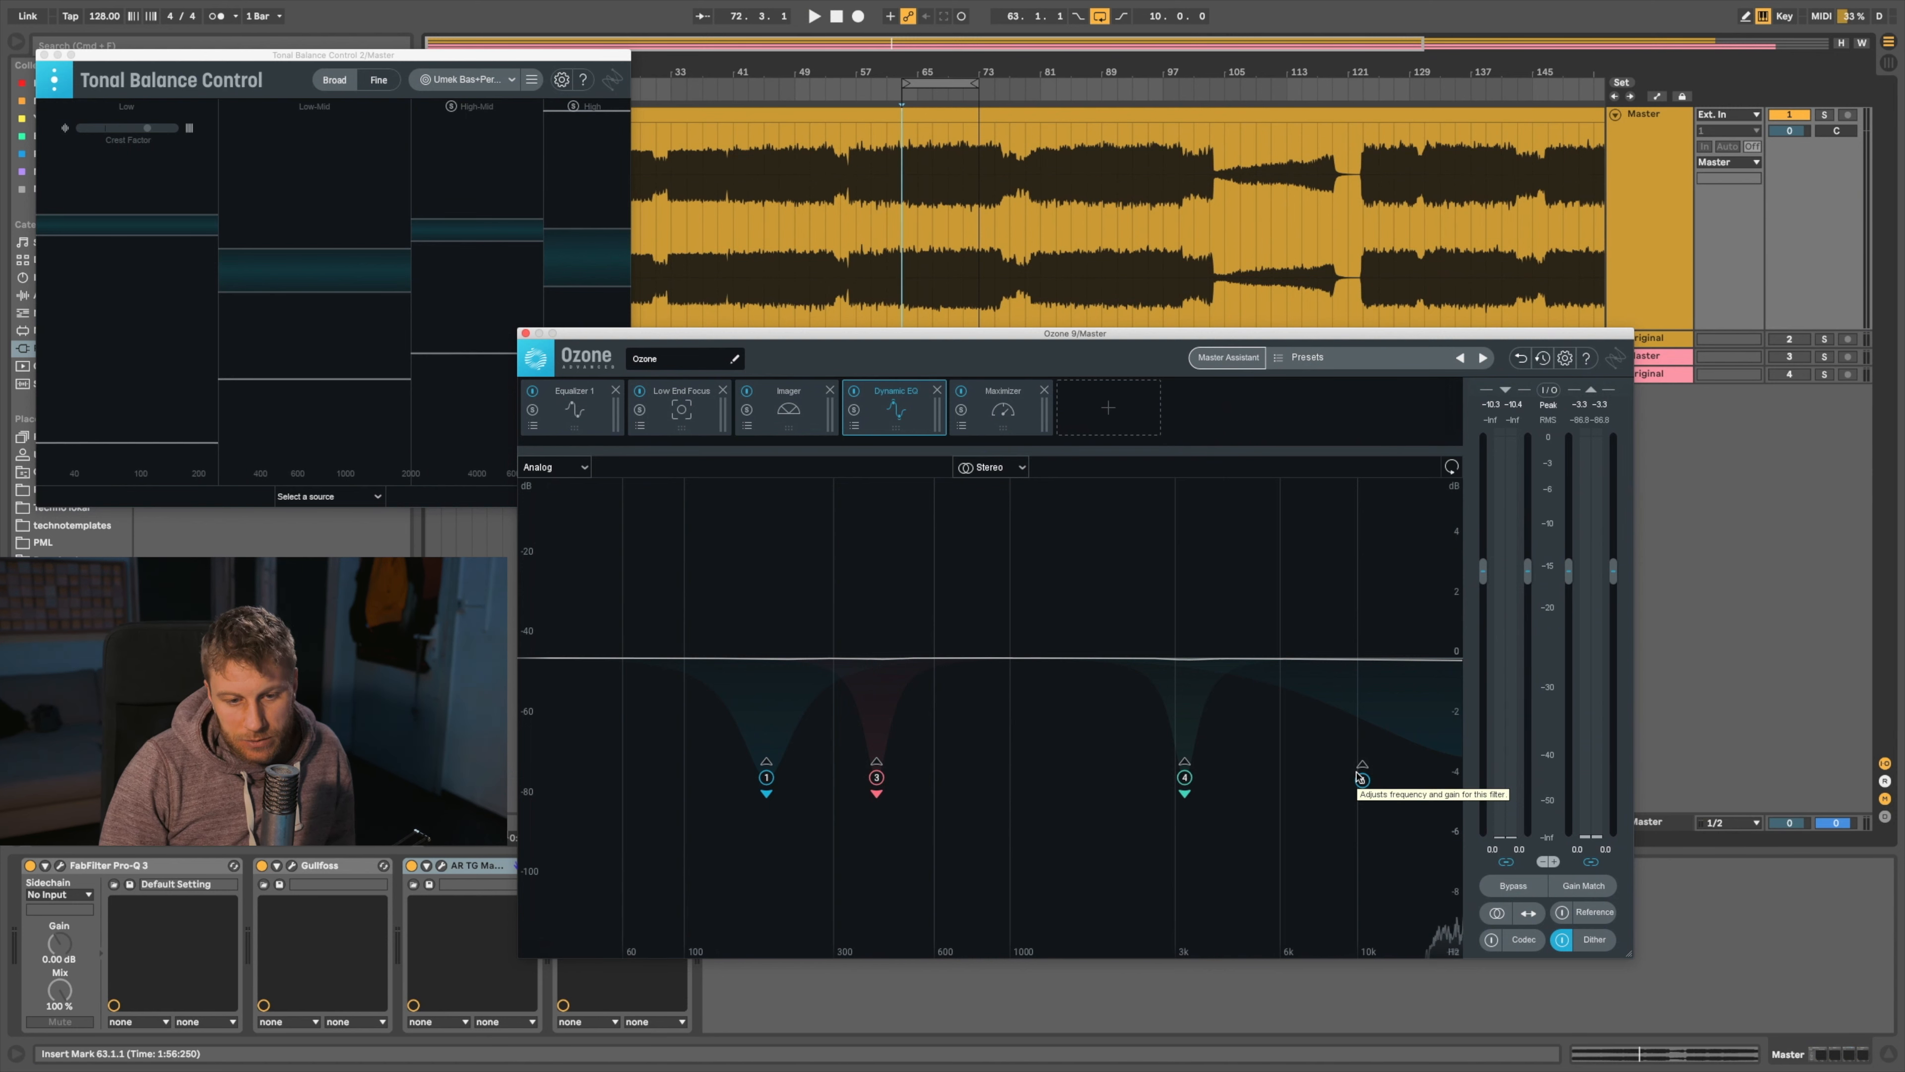
pyautogui.press('space')
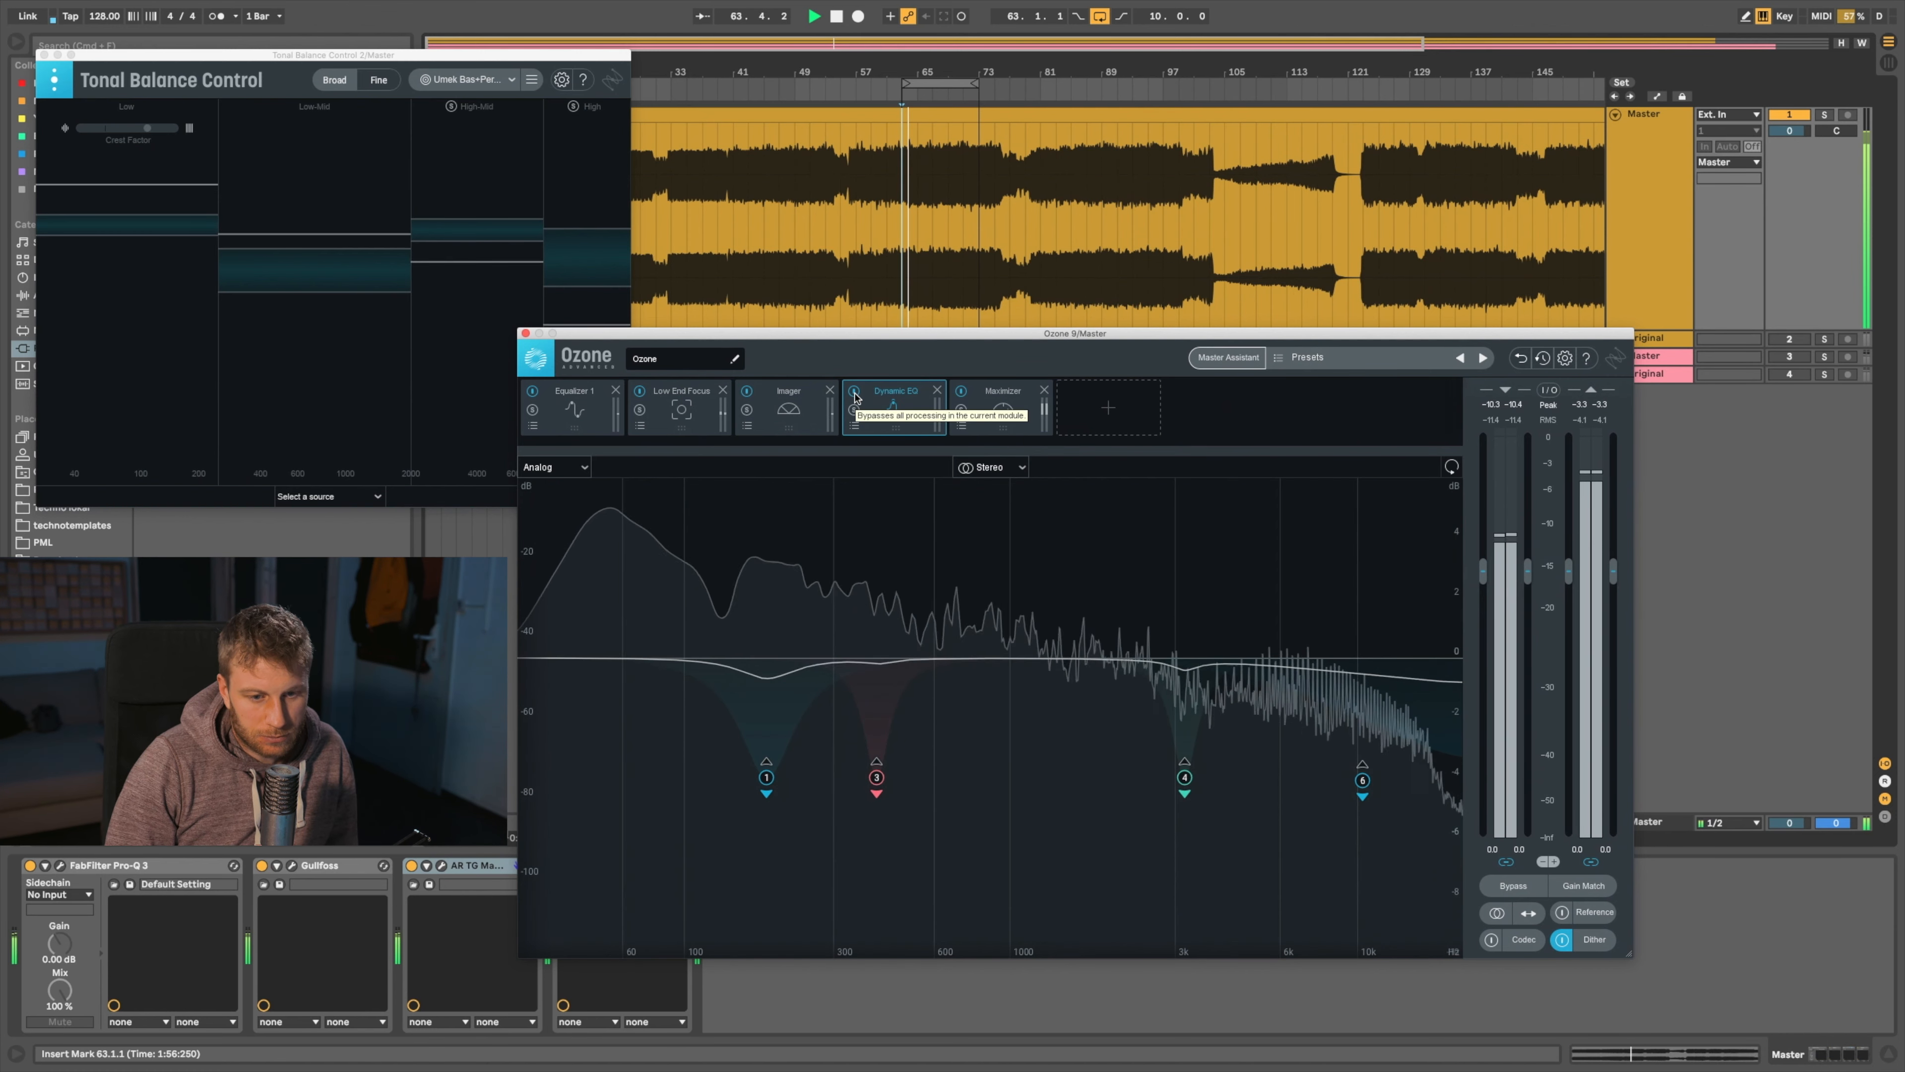
pyautogui.click(855, 393)
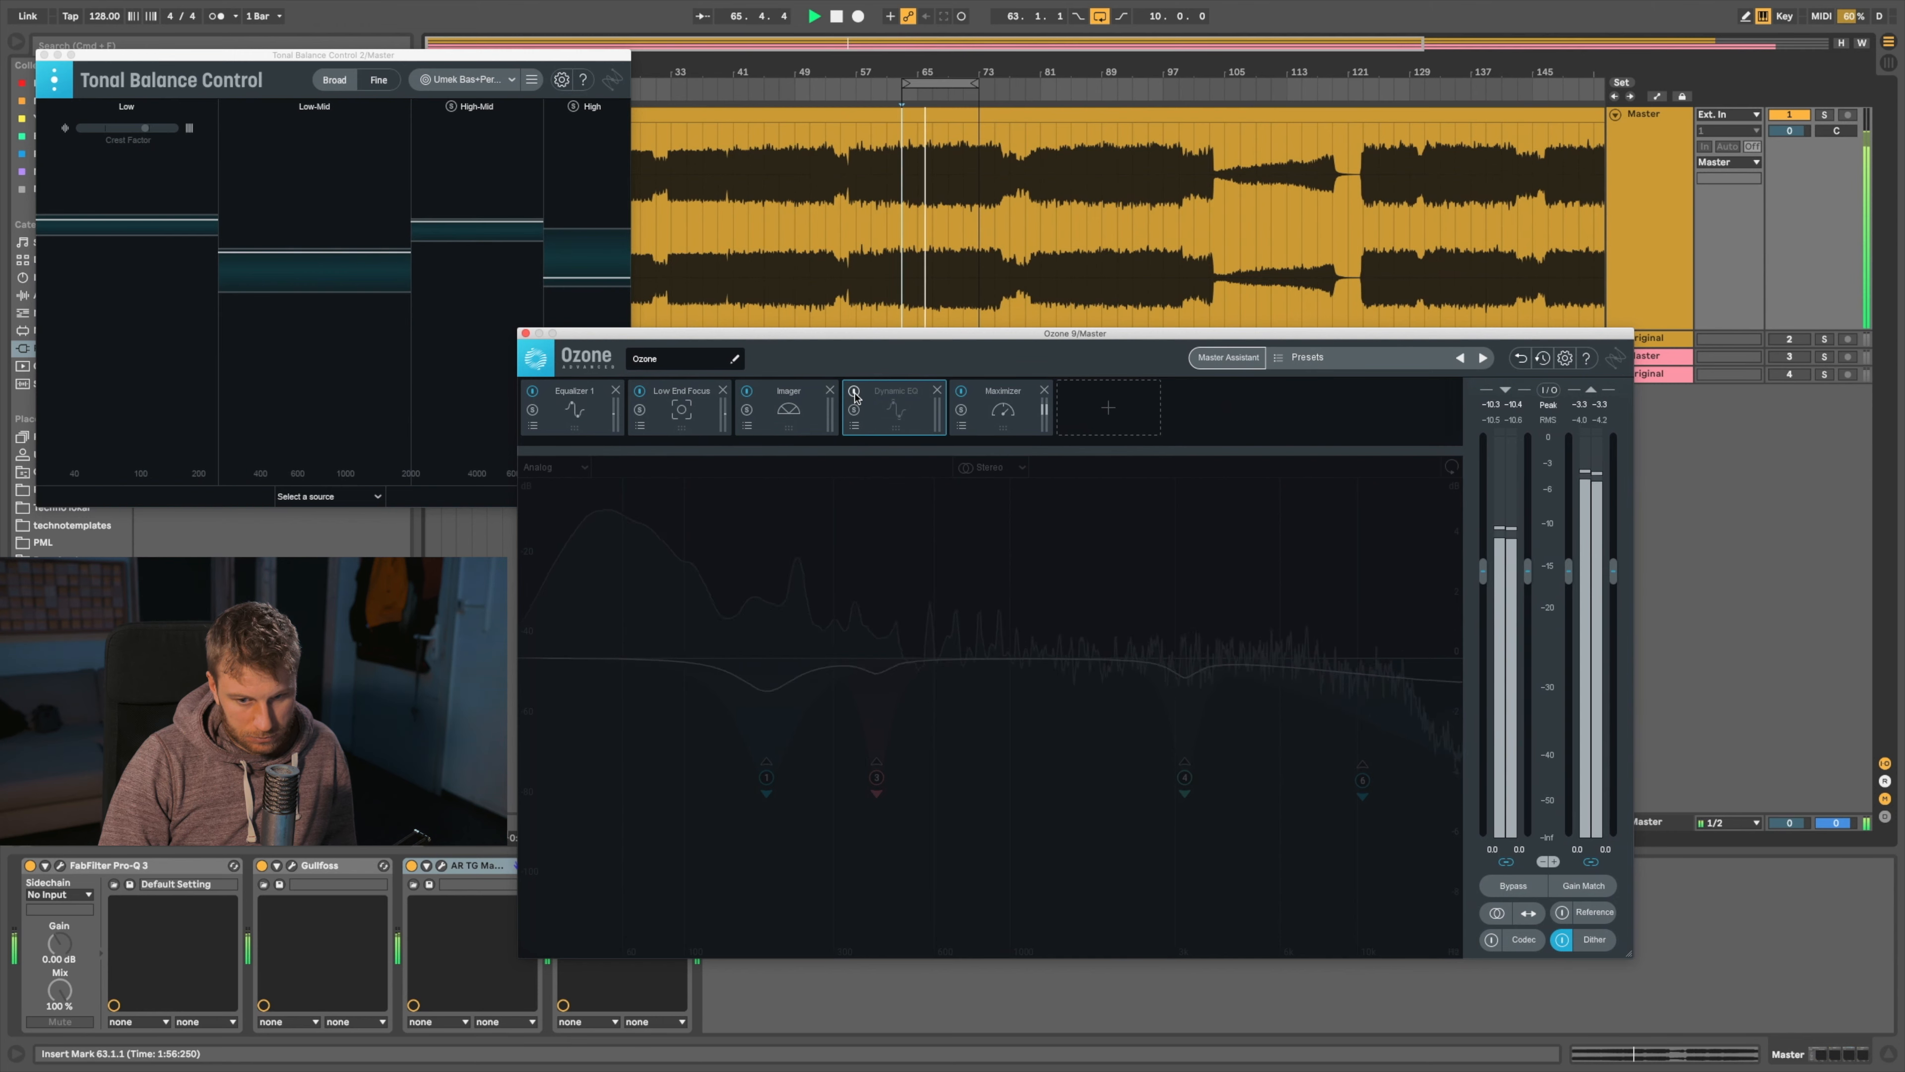
pyautogui.click(855, 392)
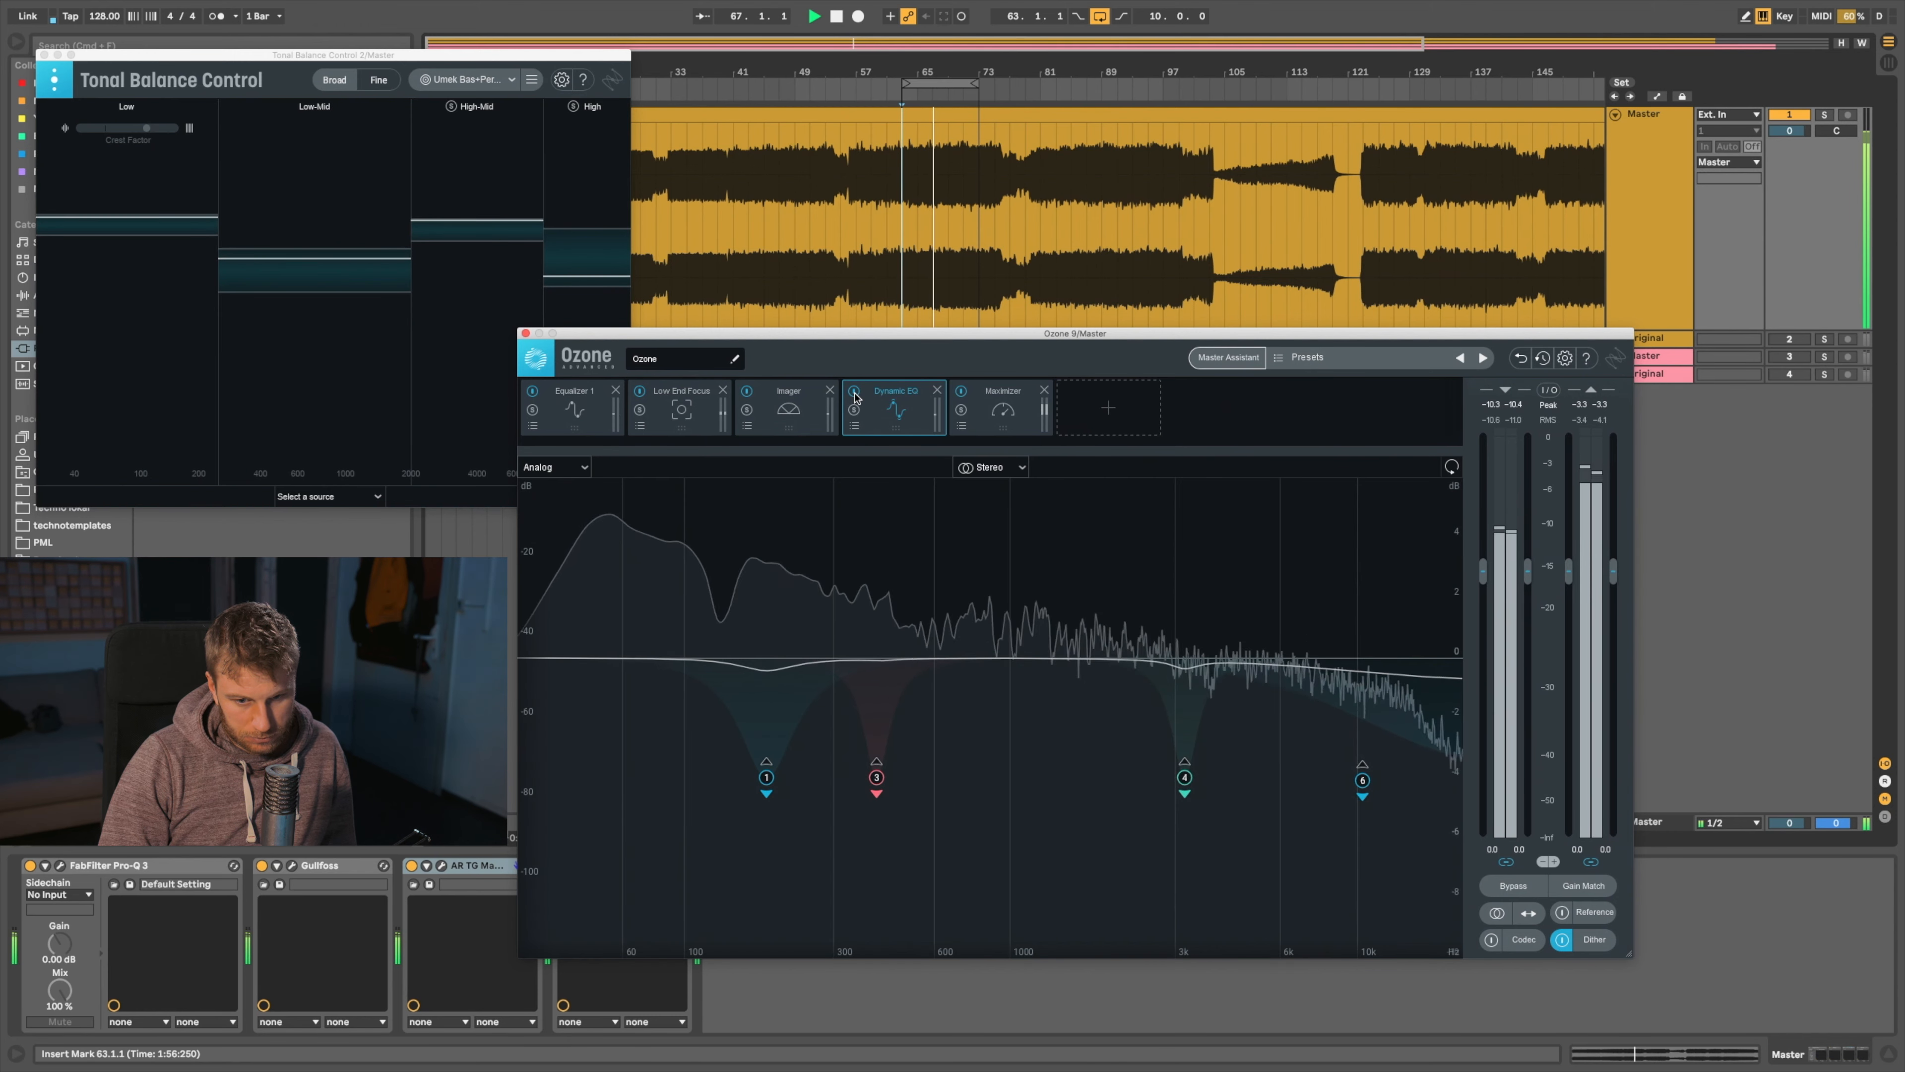
pyautogui.click(855, 395)
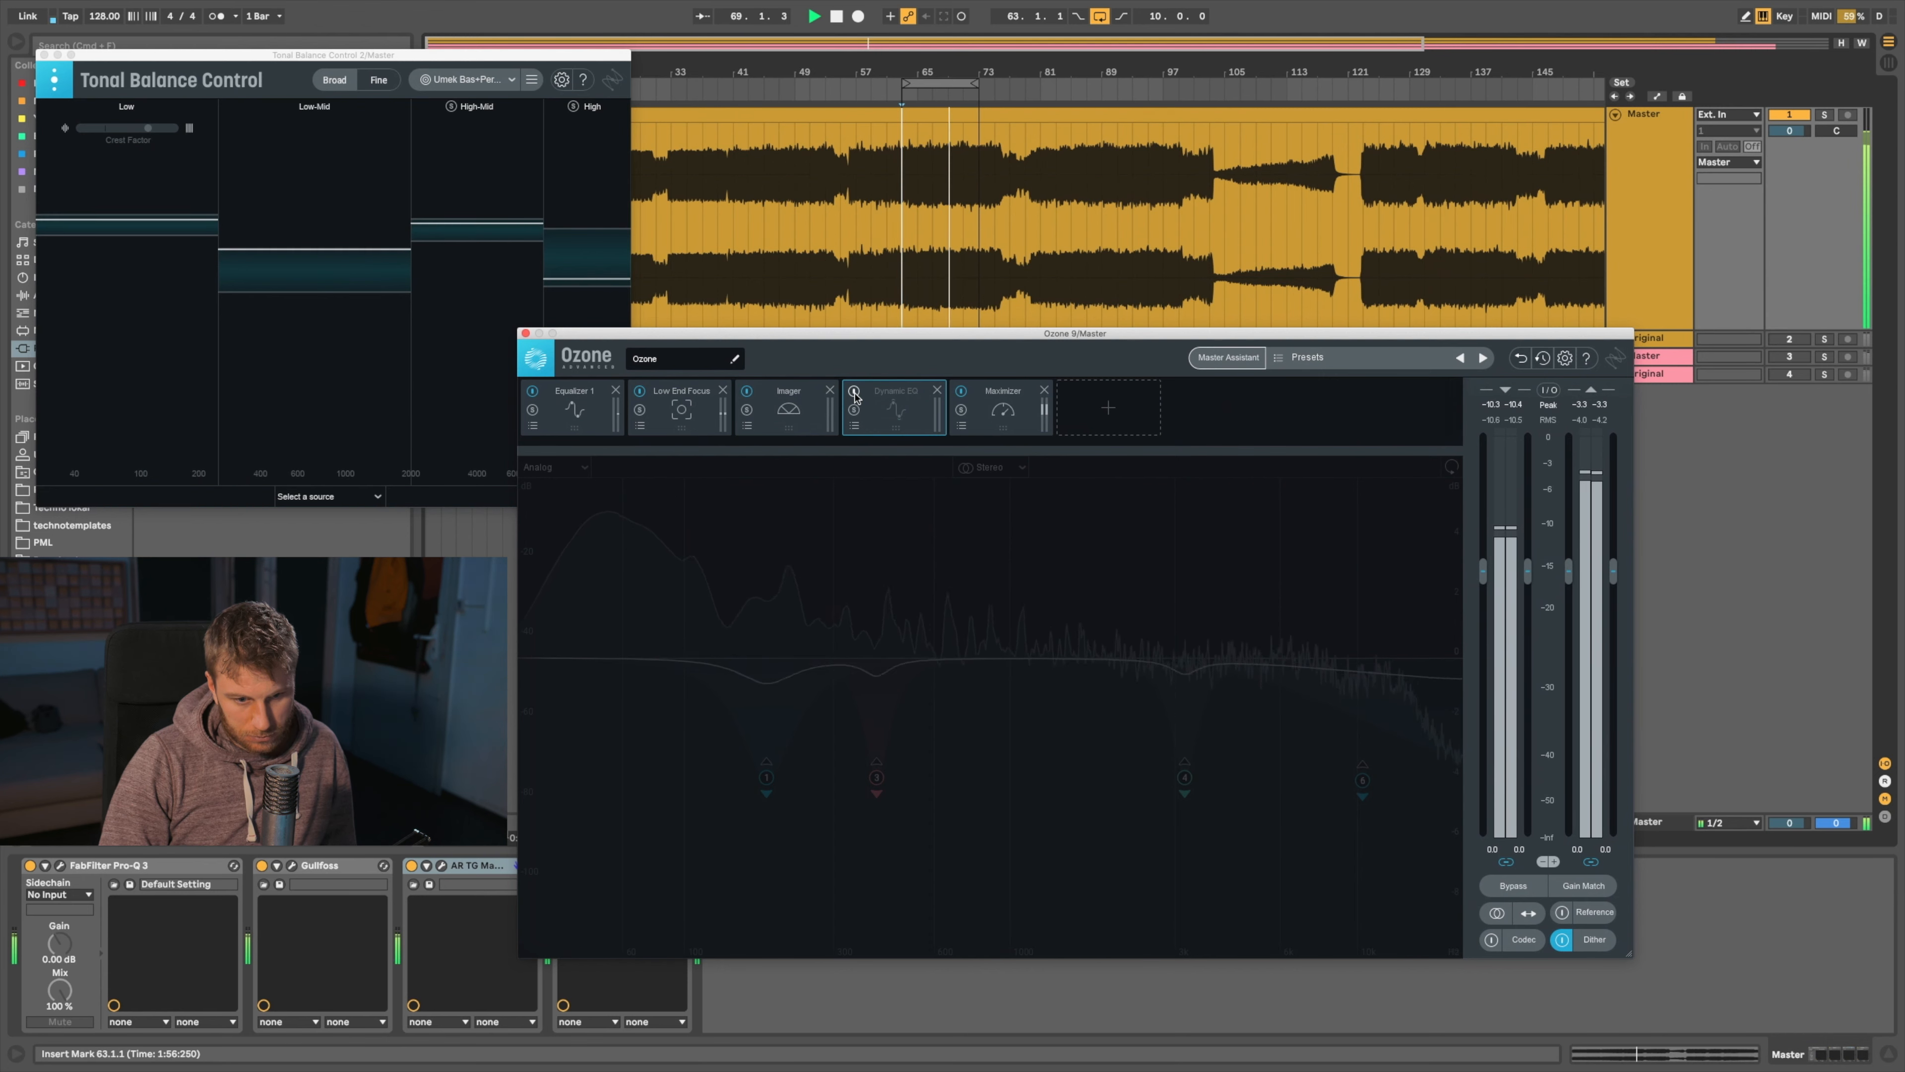
pyautogui.click(855, 392)
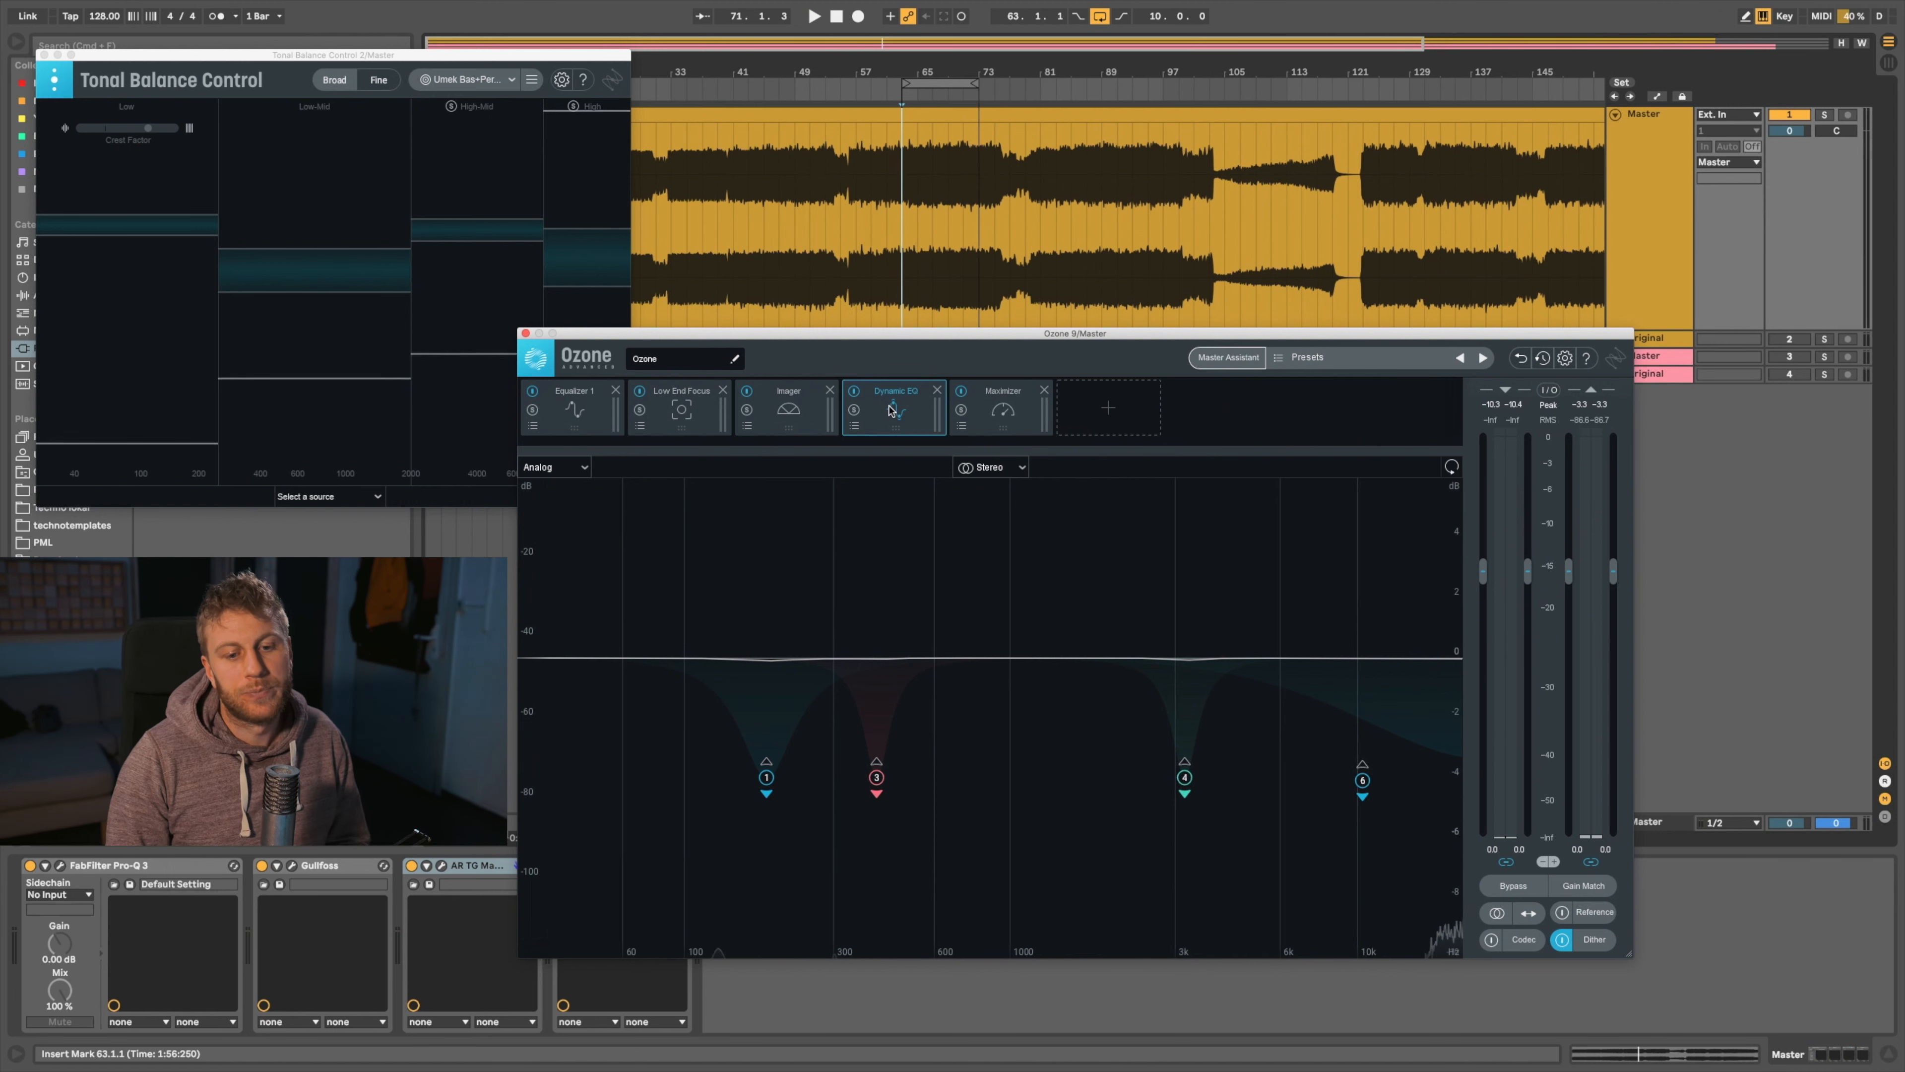
# Show Ozone's Maximizer module and view the style options of its IRC IV mode, keeping Classic
pyautogui.click(993, 416)
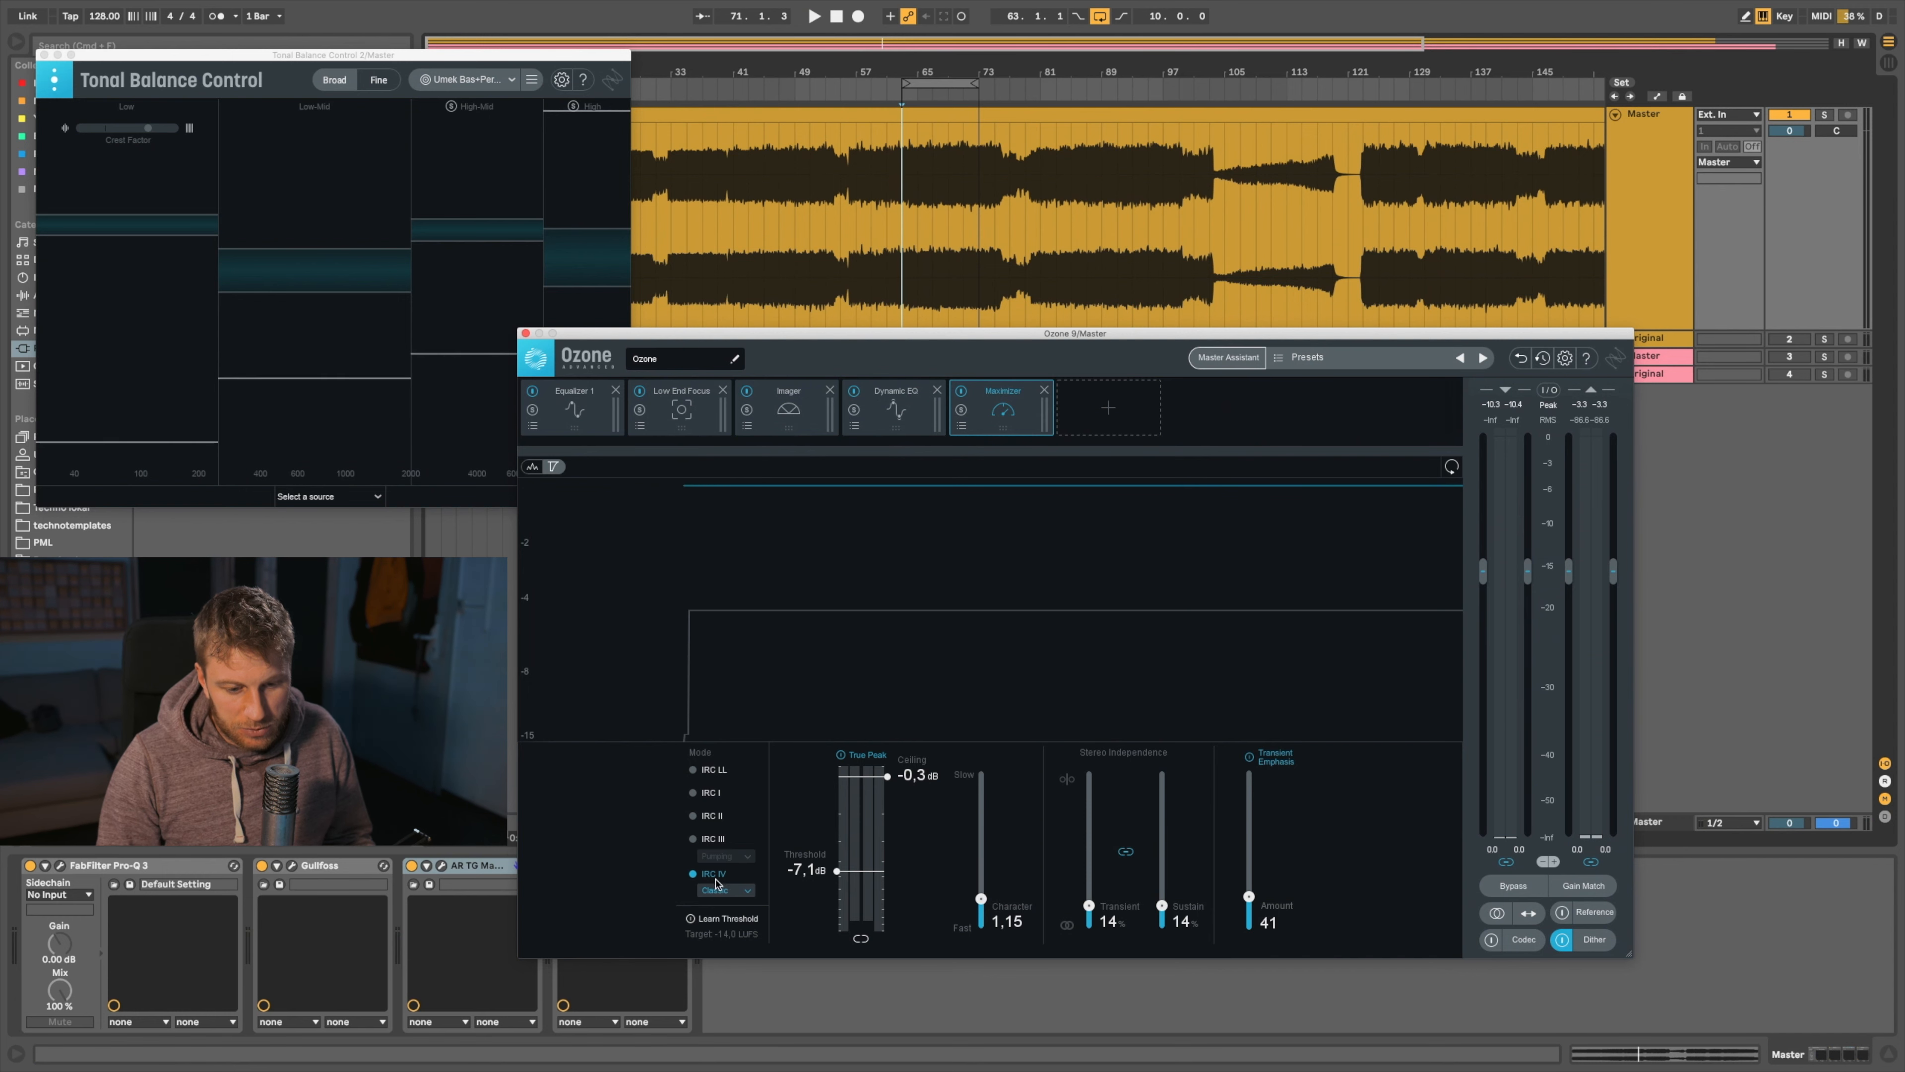
pyautogui.click(724, 890)
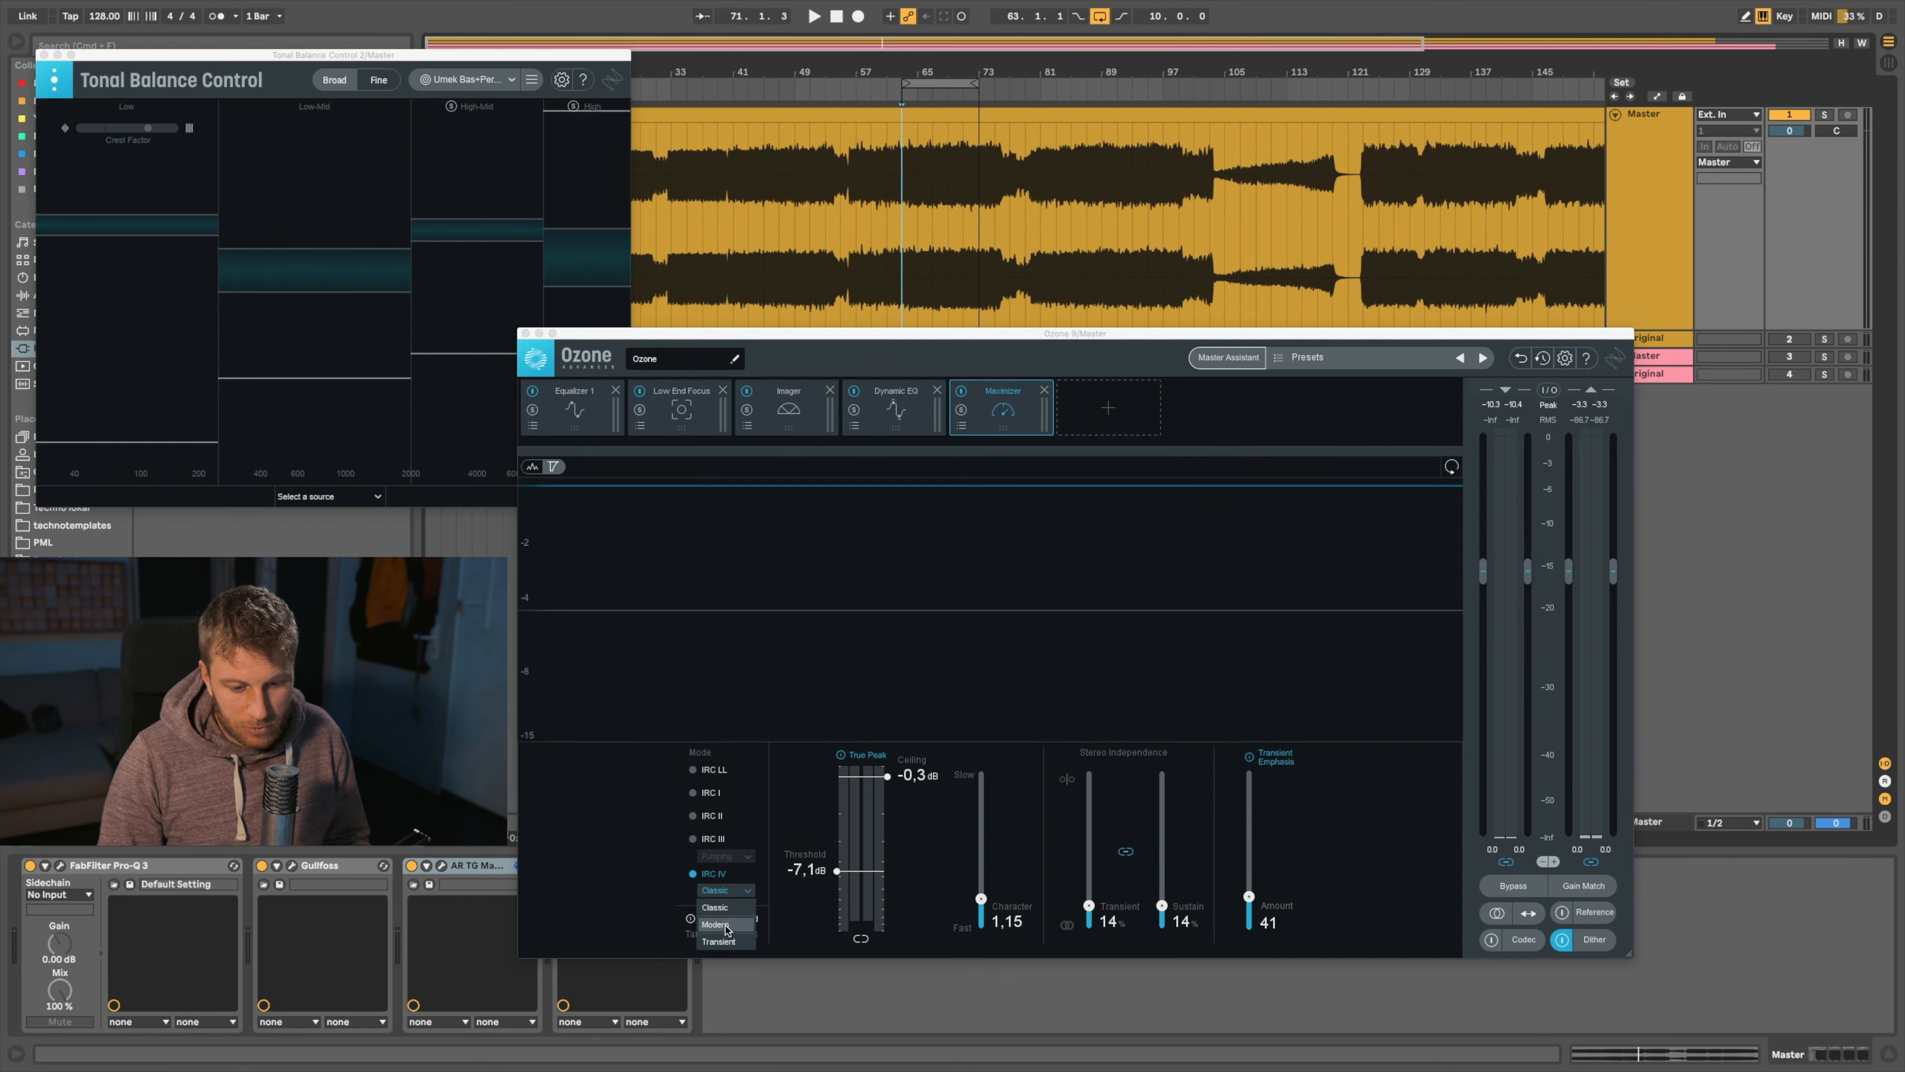
pyautogui.click(627, 889)
pyautogui.click(733, 893)
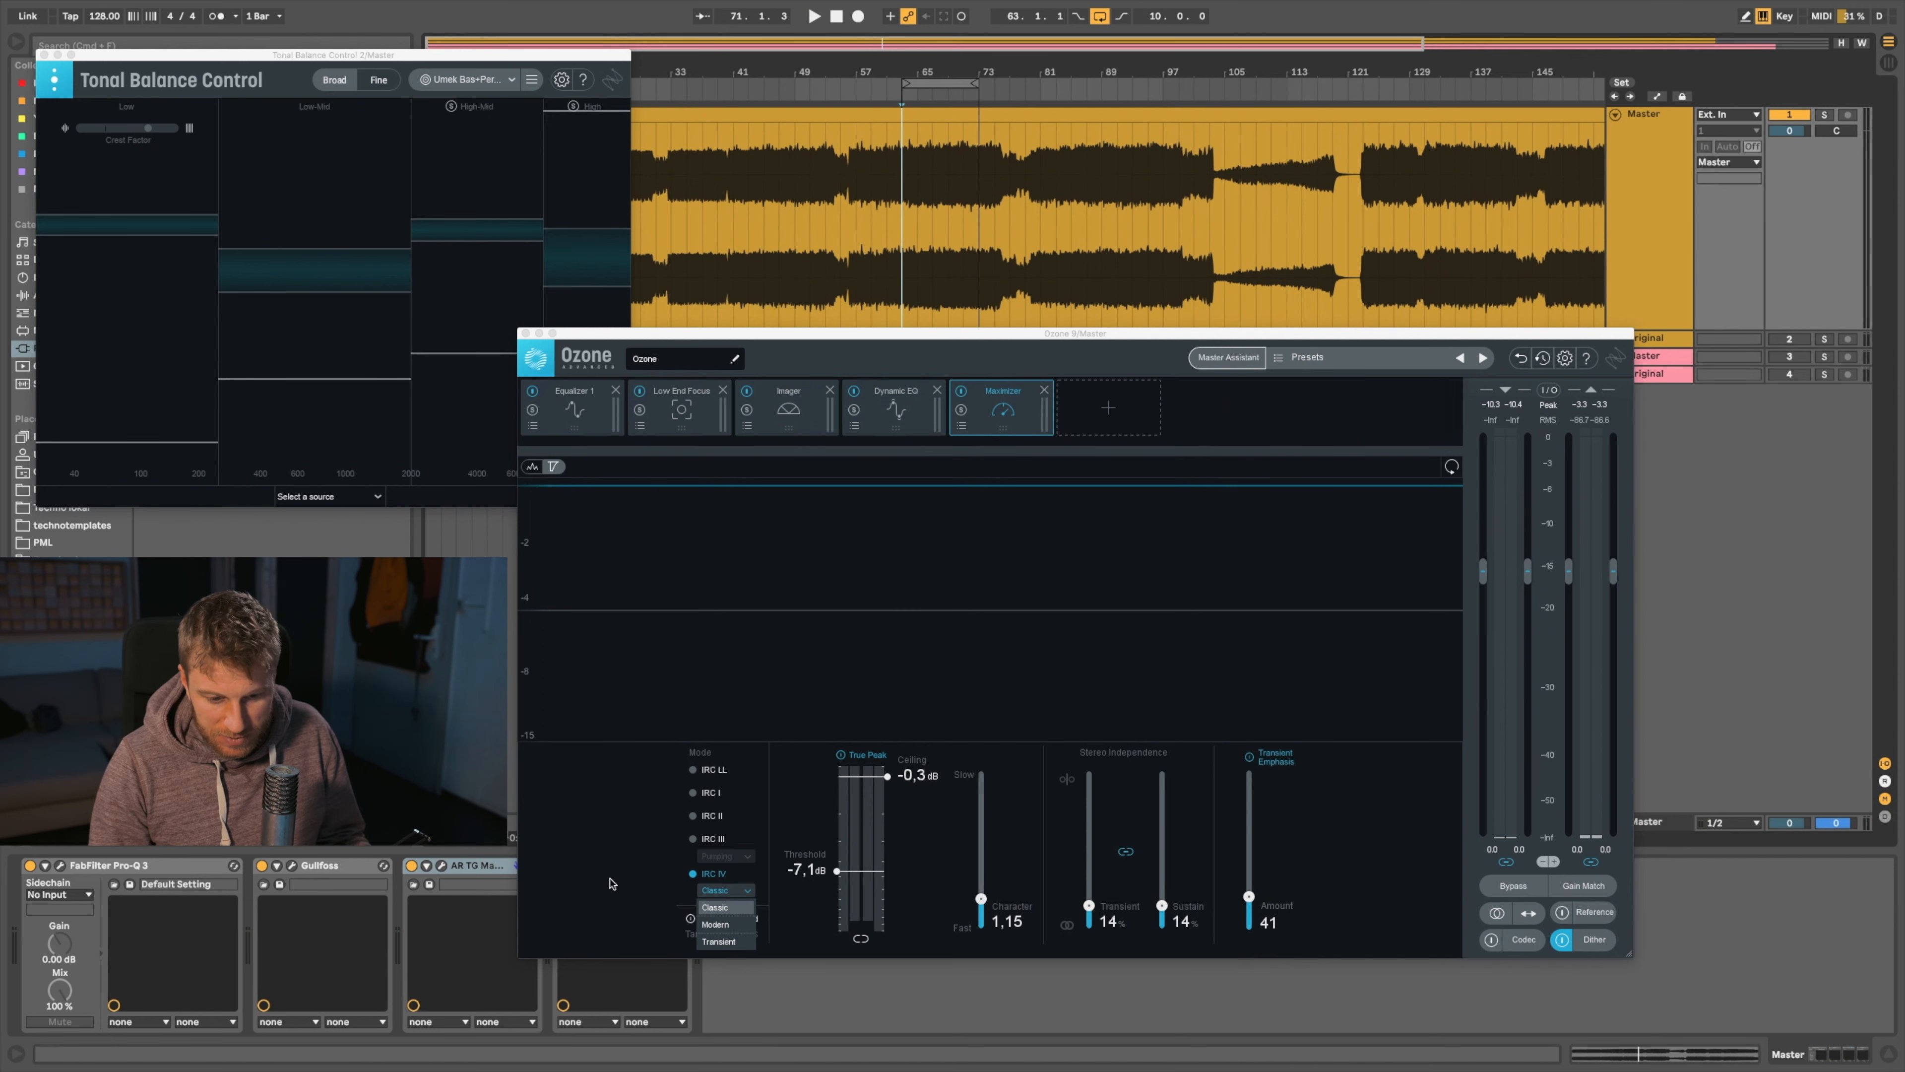
pyautogui.click(586, 880)
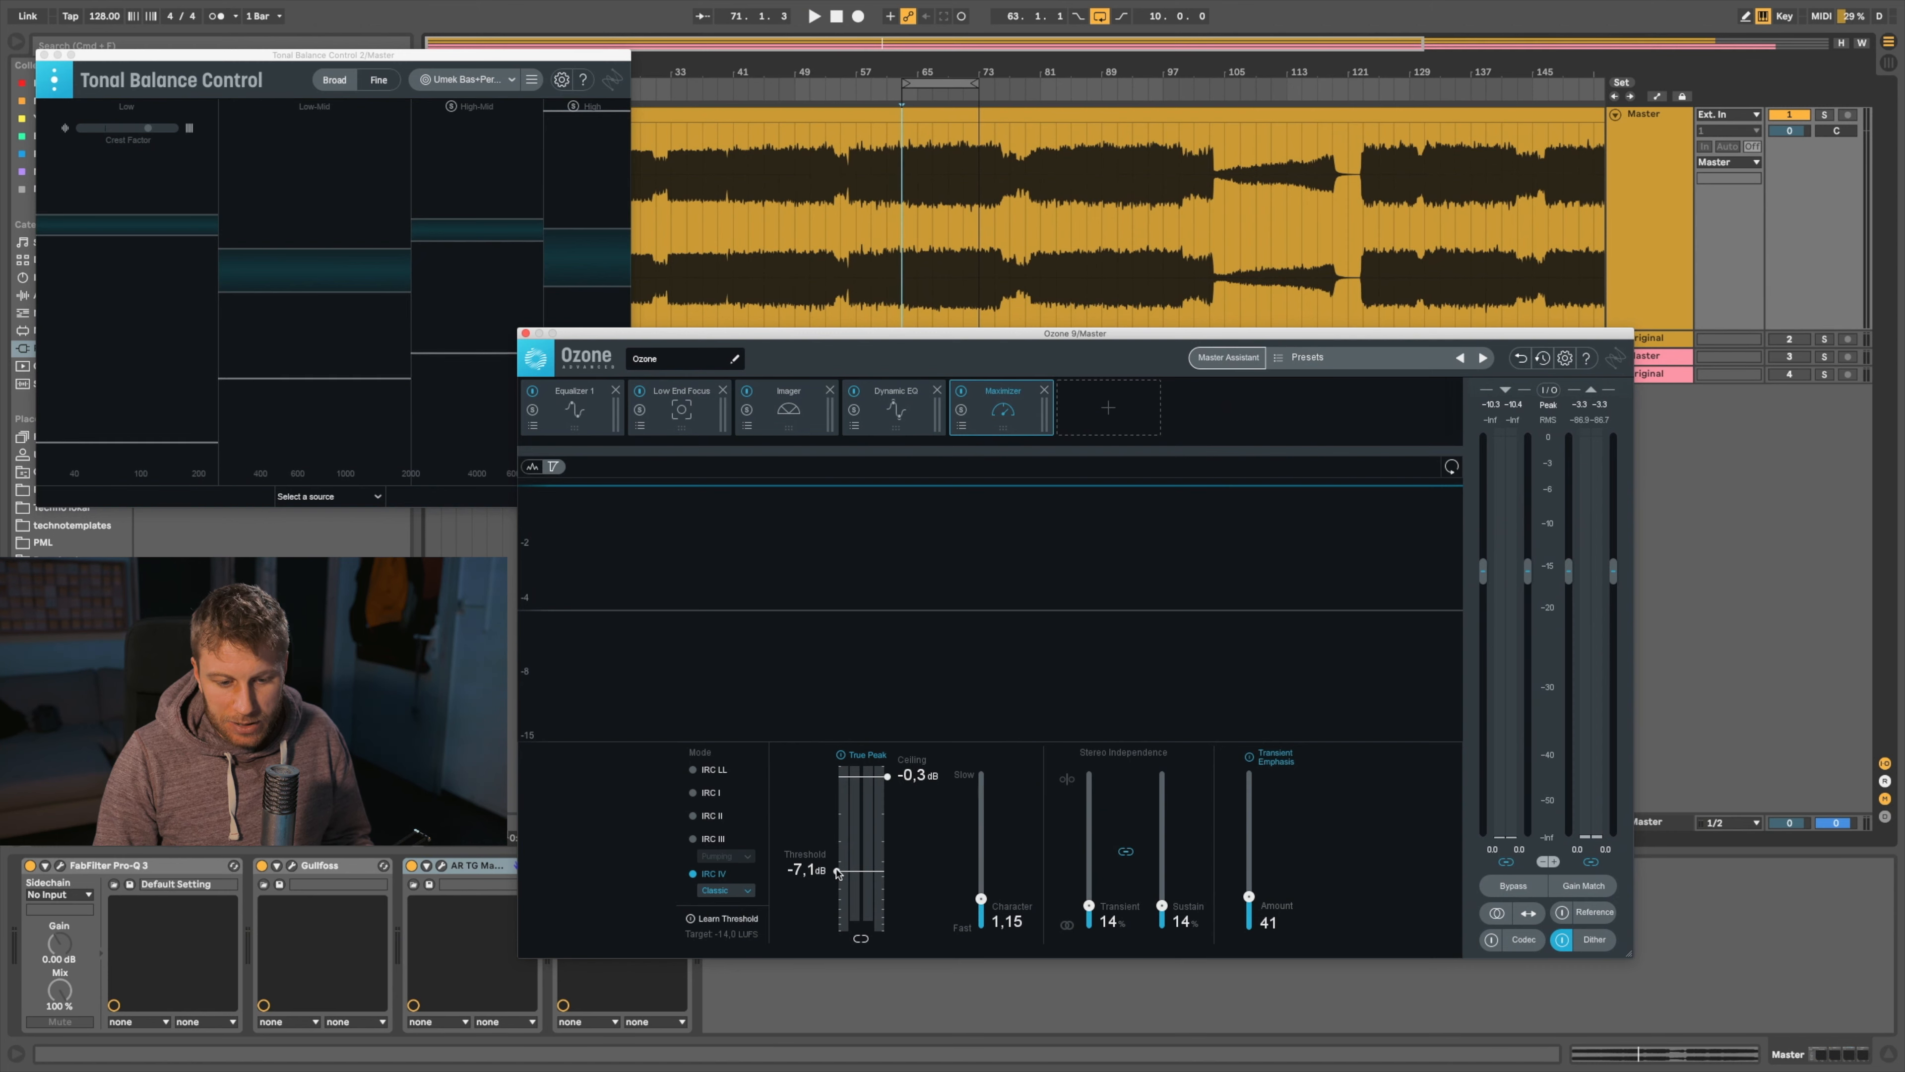
# Open Youlean Loudness Meter 2 from the master channel beside a smaller Ozone window and play the loop to check loudness
pyautogui.moveTo(855, 333); pyautogui.dragTo(935, 100)
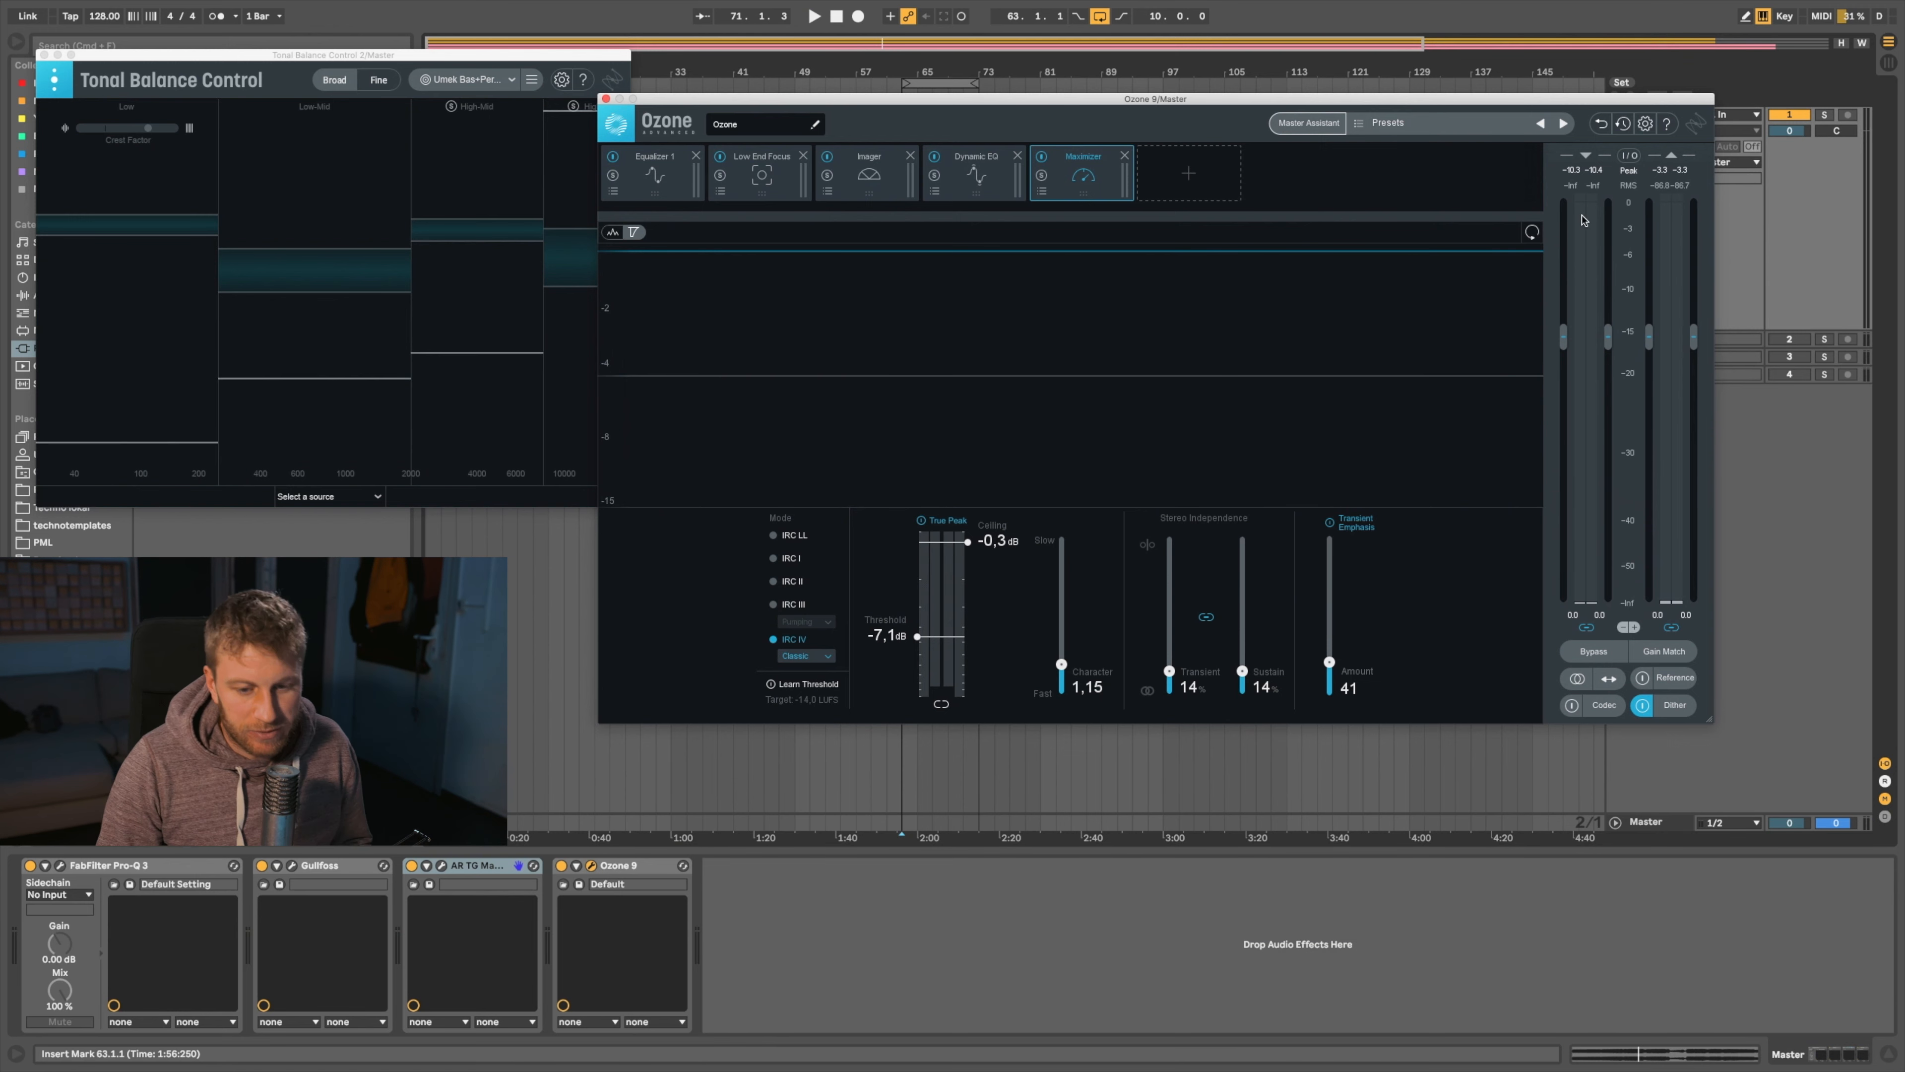
pyautogui.click(1680, 823)
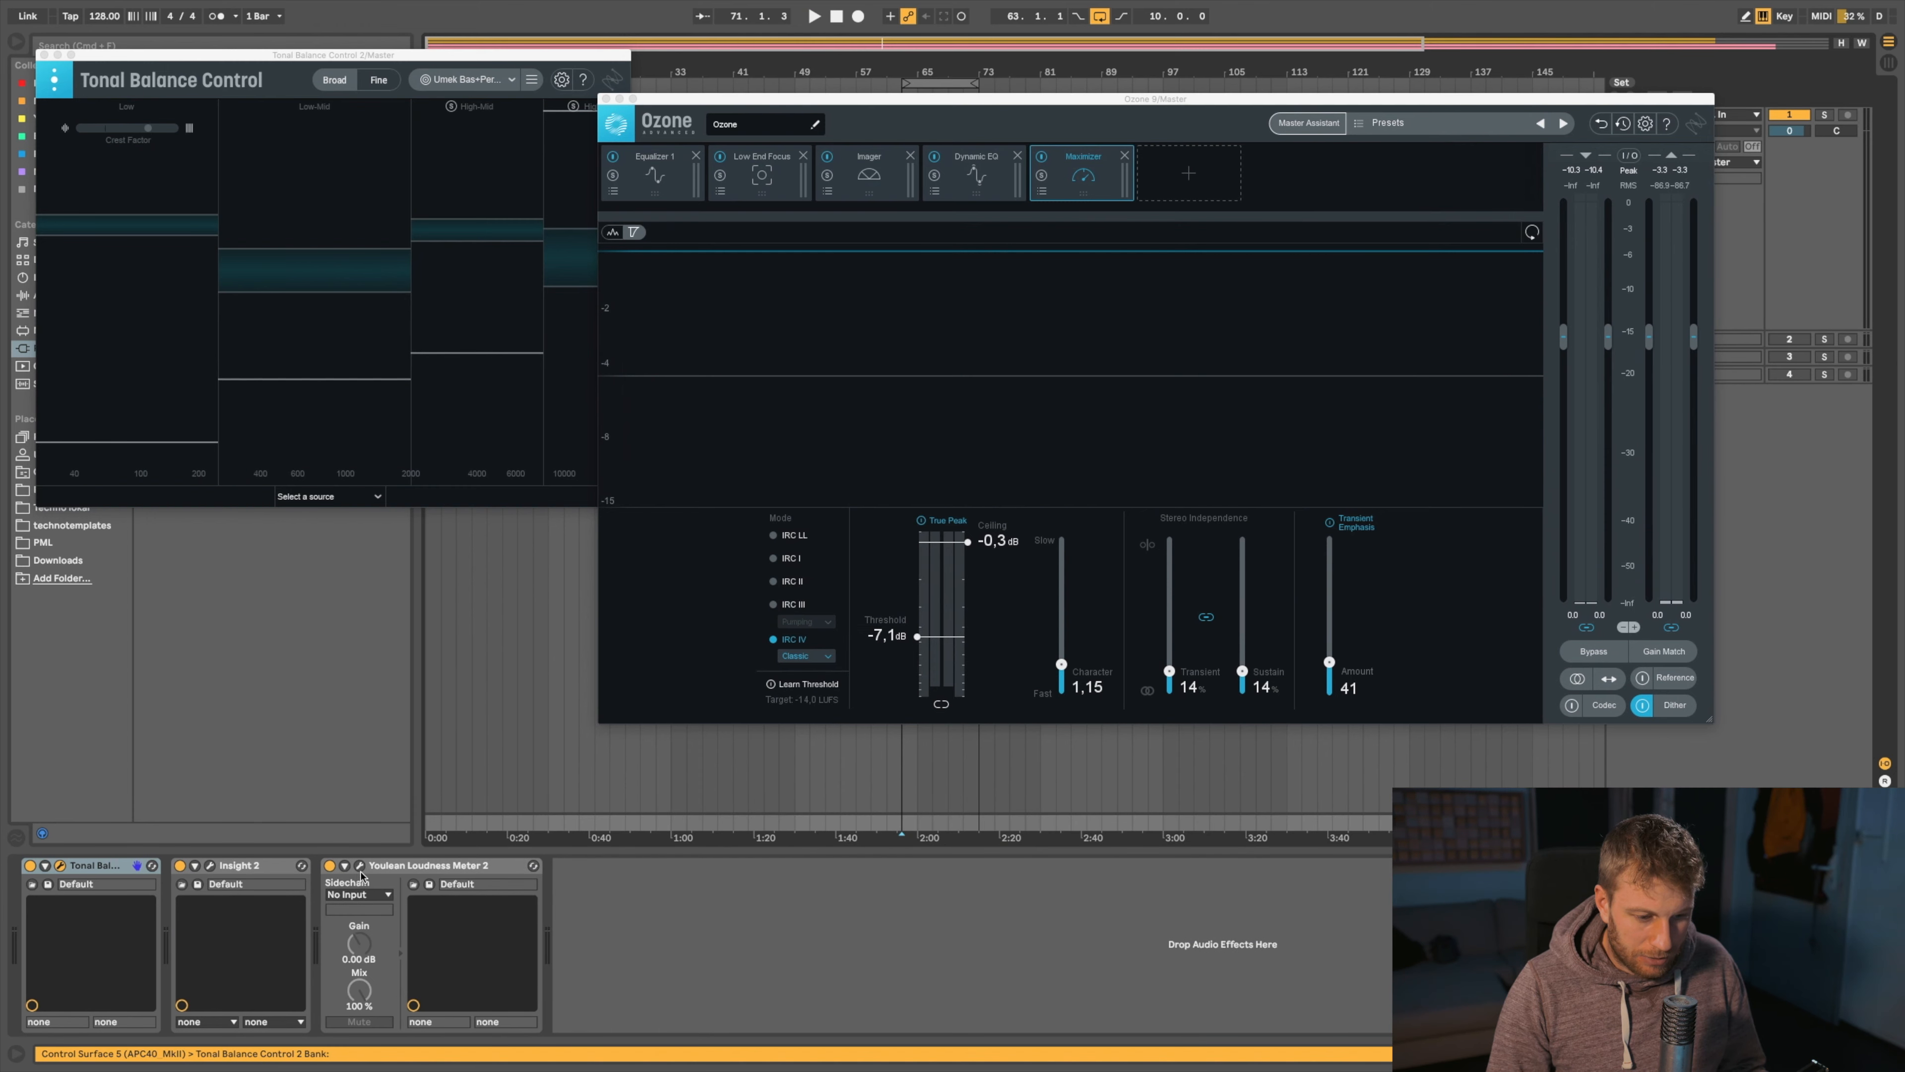
pyautogui.click(359, 866)
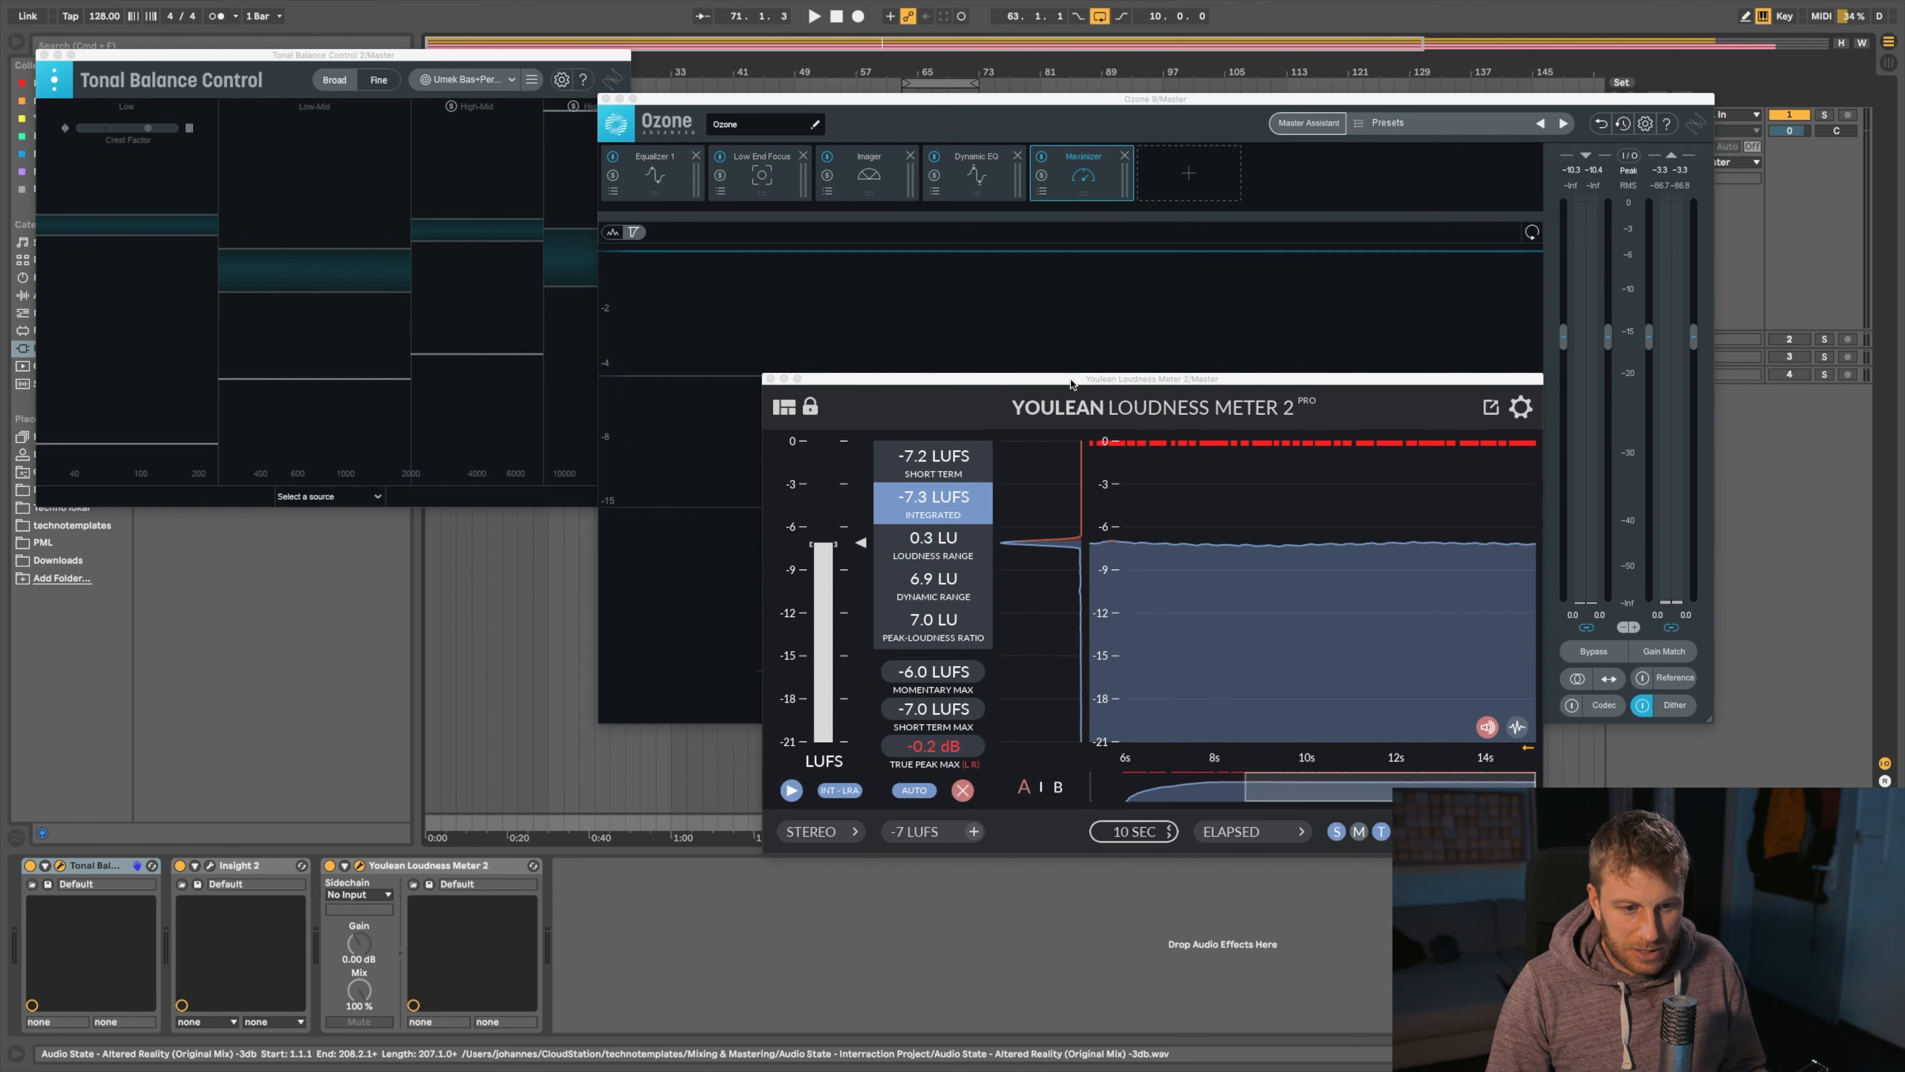
pyautogui.moveTo(1070, 384); pyautogui.dragTo(359, 417)
pyautogui.moveTo(705, 103); pyautogui.dragTo(894, 10)
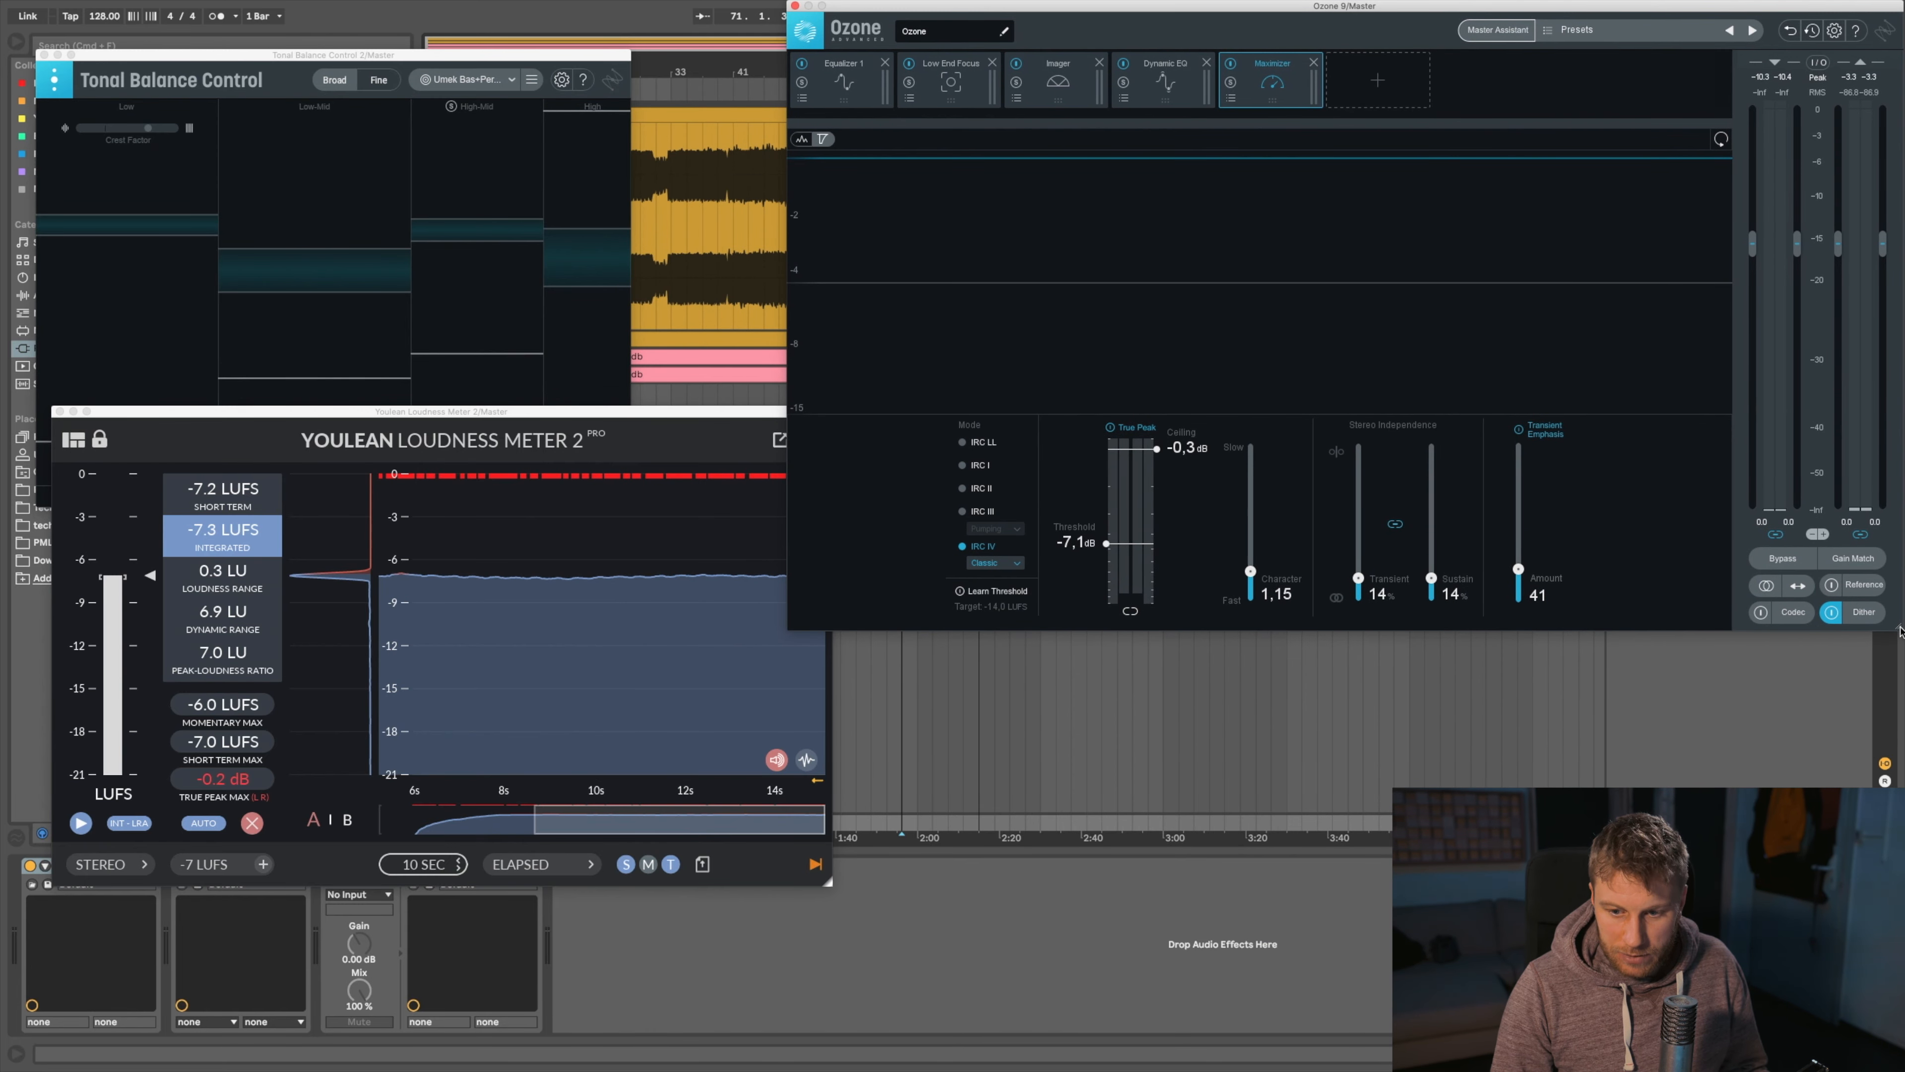
pyautogui.moveTo(1896, 624); pyautogui.dragTo(1622, 419)
pyautogui.moveTo(838, 12); pyautogui.dragTo(957, 269)
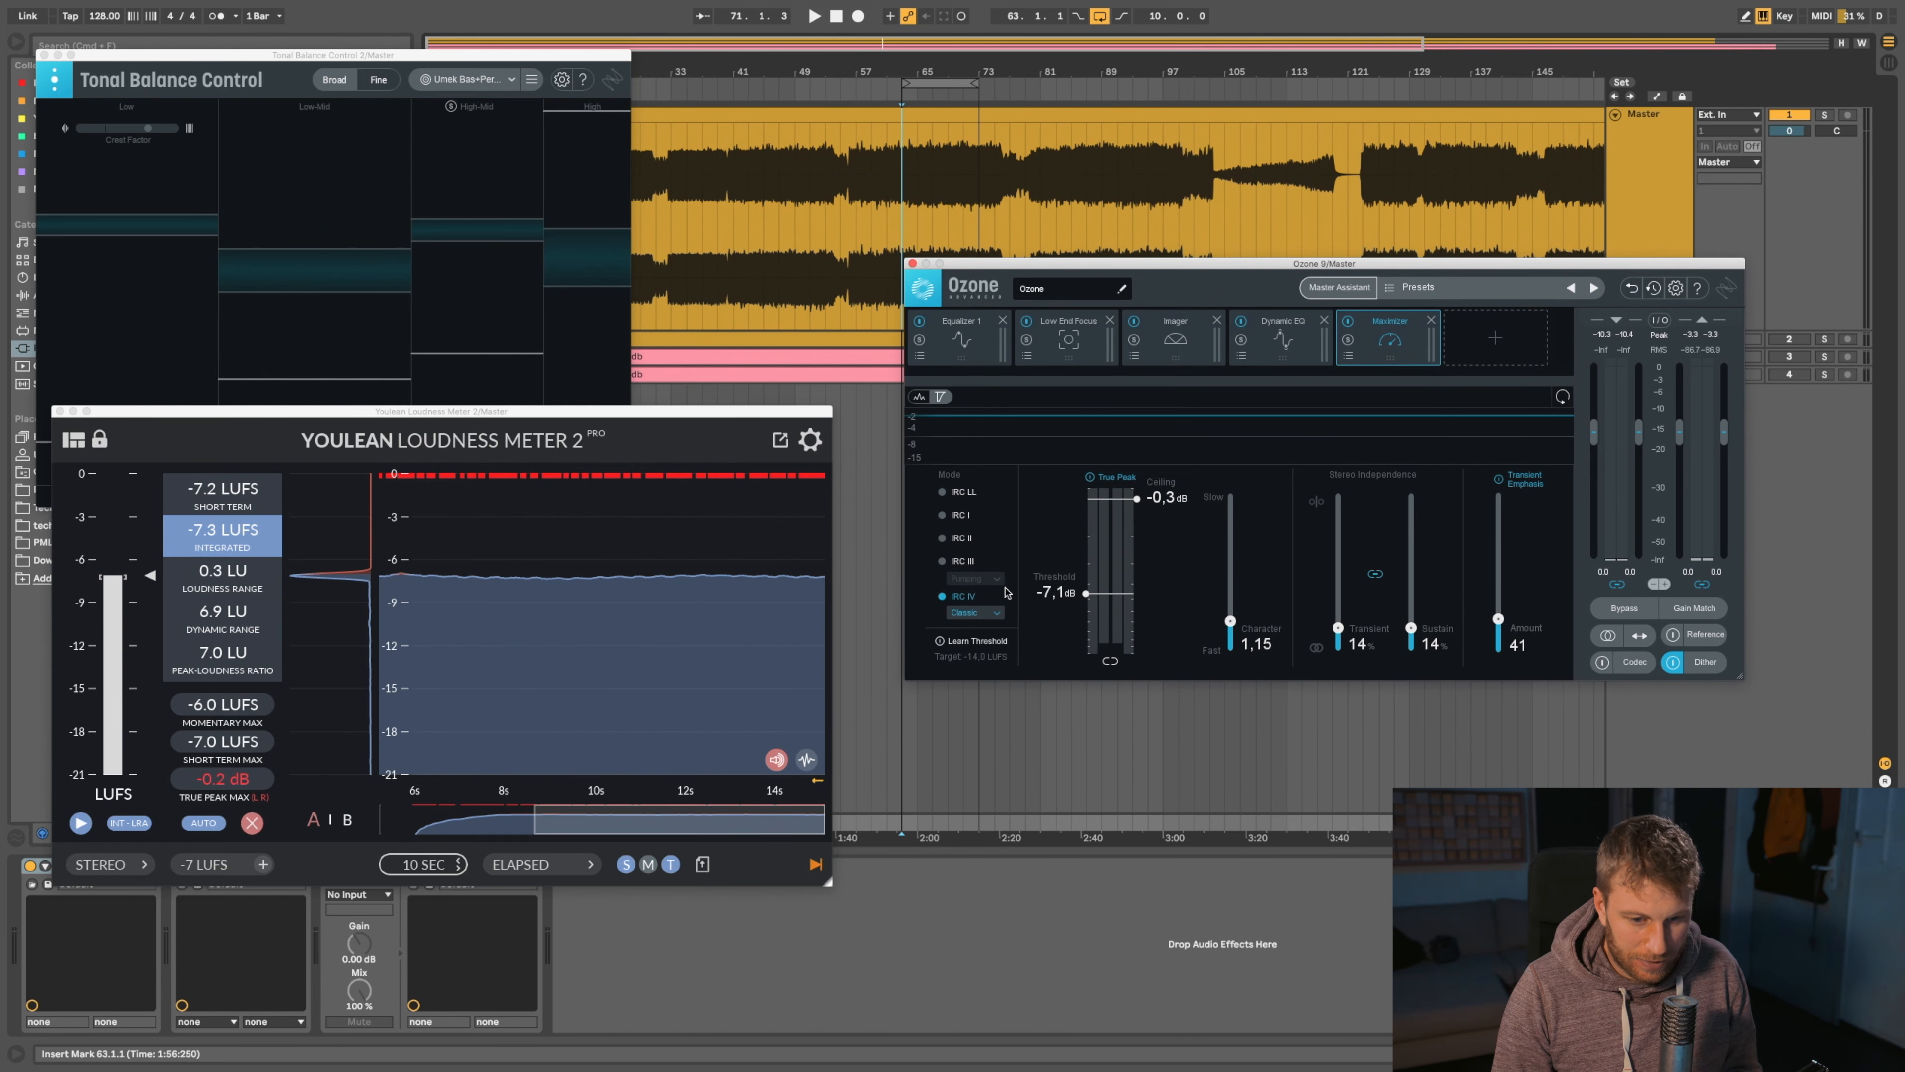
pyautogui.press('space')
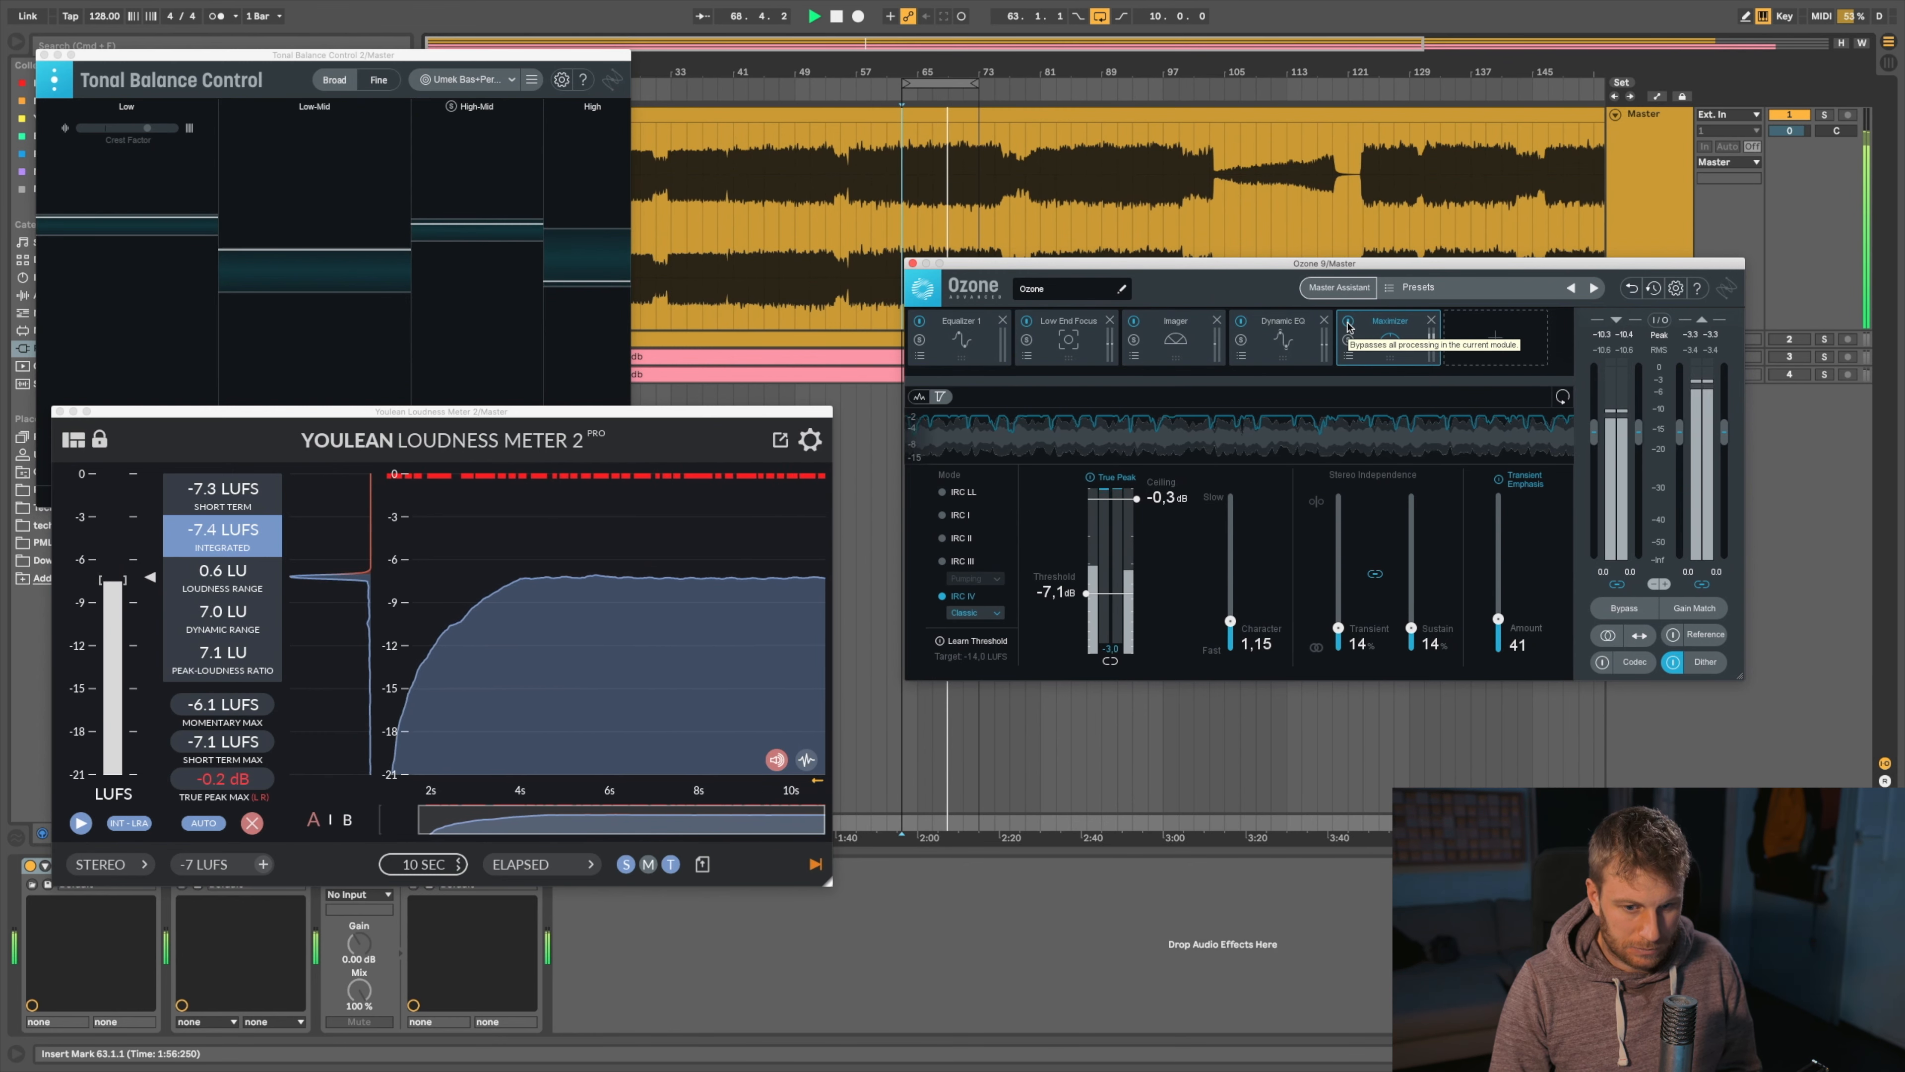
pyautogui.press('space')
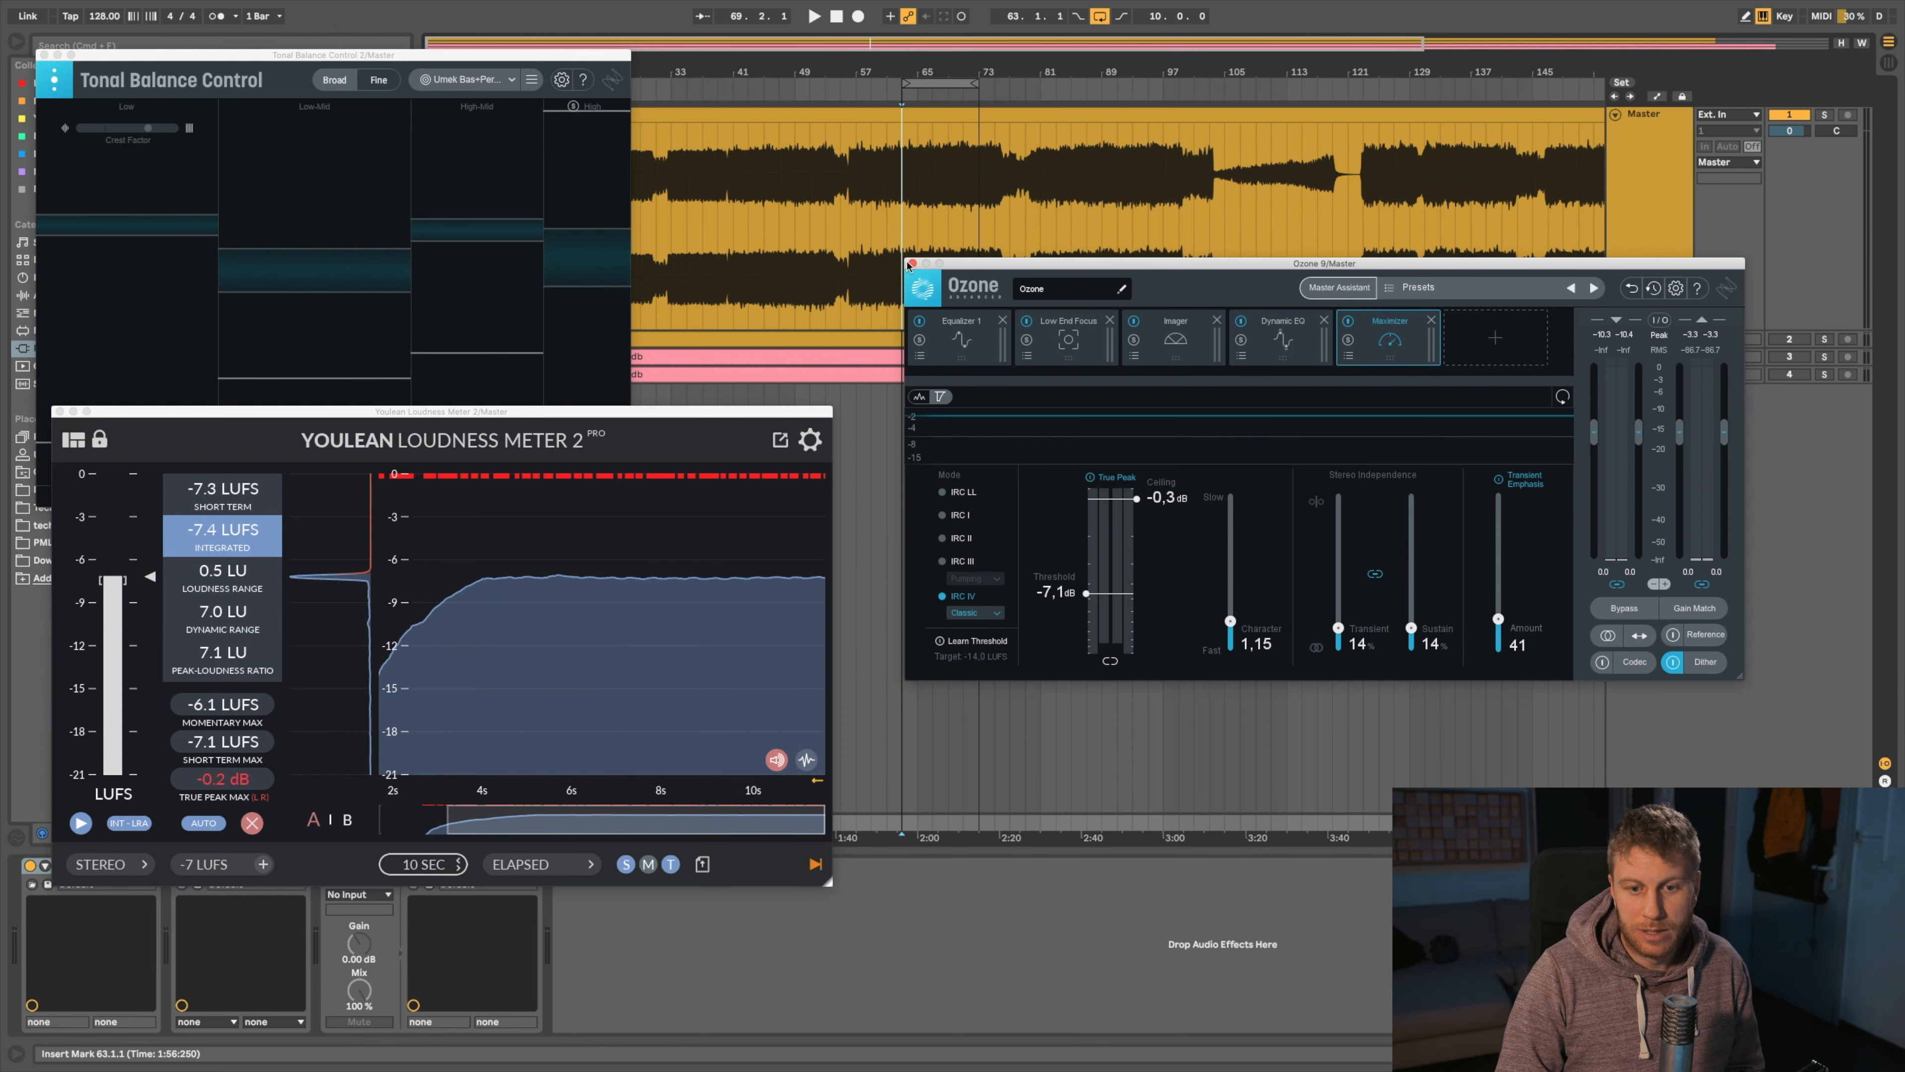
# Close the Ozone, Youlean Loudness Meter and Tonal Balance Control windows
pyautogui.click(912, 264)
pyautogui.click(60, 411)
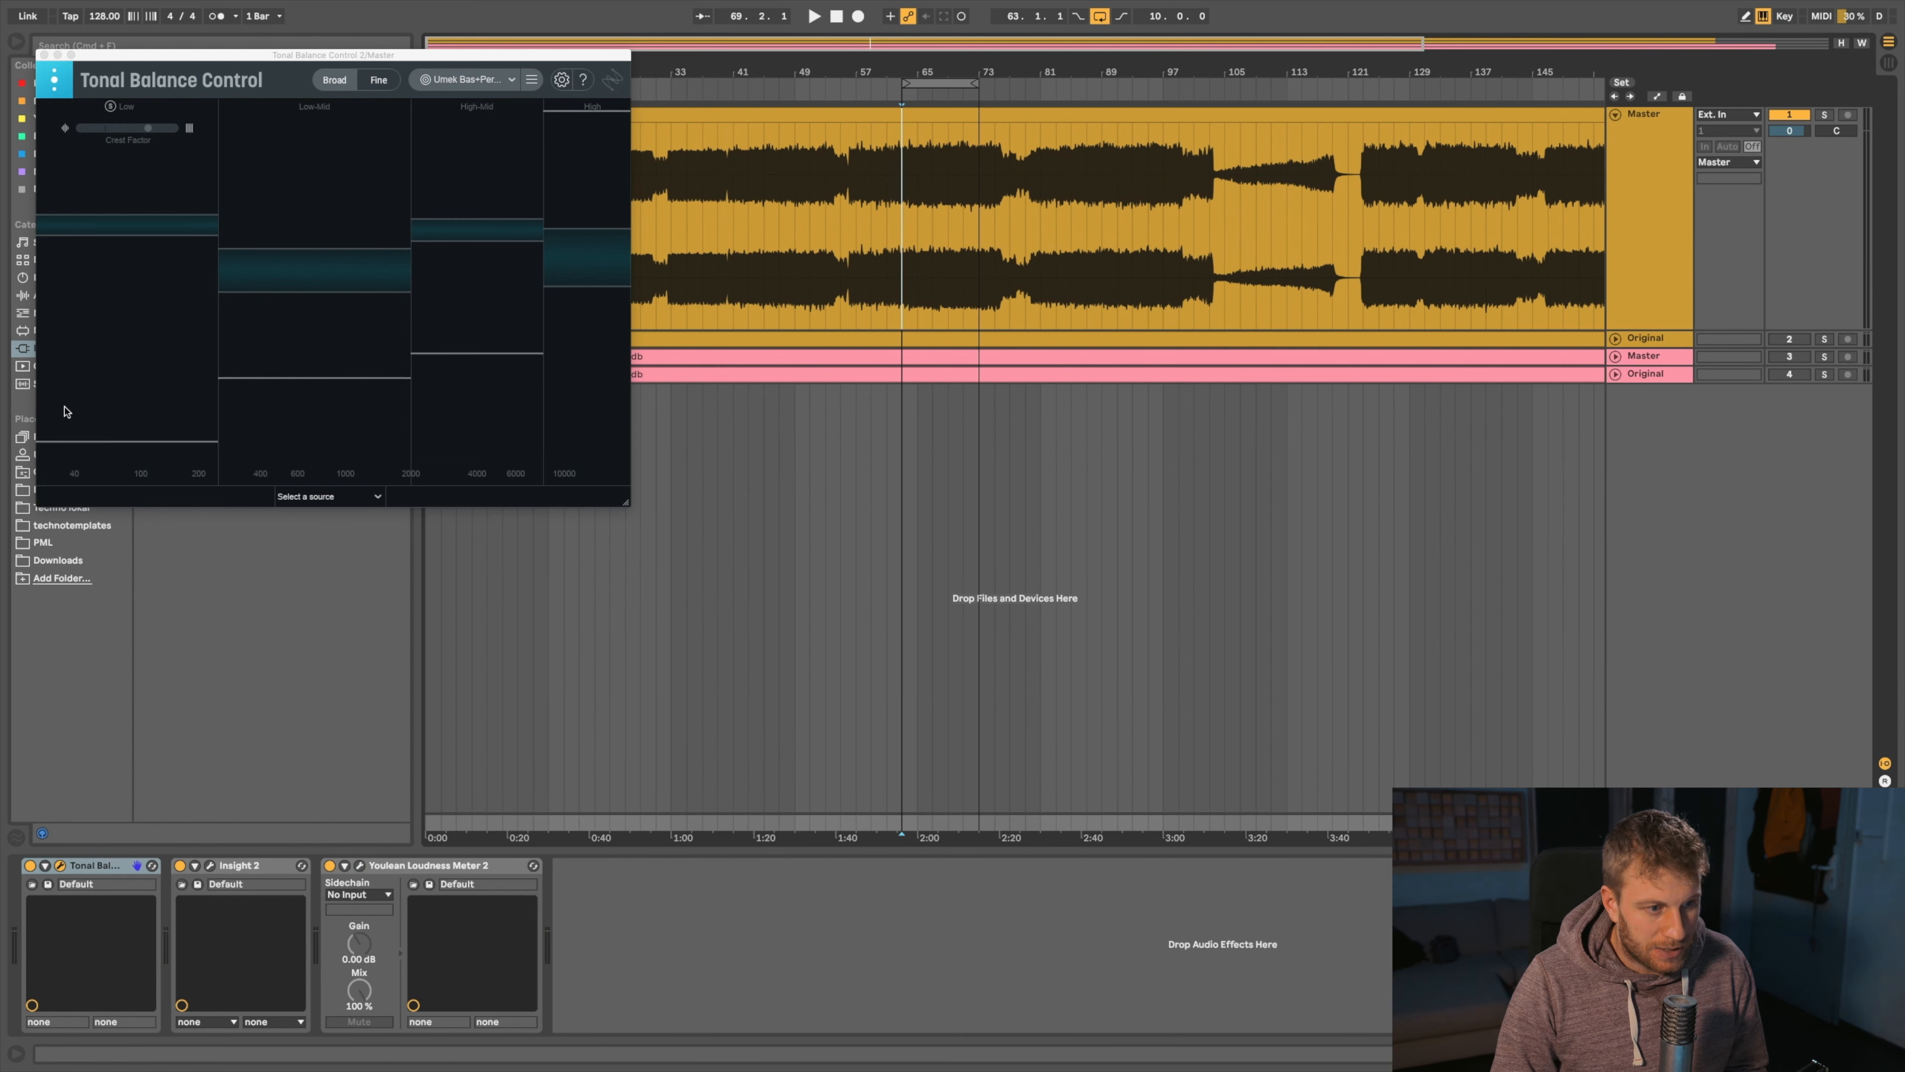
pyautogui.click(44, 55)
# Show the yellow Master track's device chain, then view and close Ozone's Maximizer settings on the yellow Original track
pyautogui.click(1665, 153)
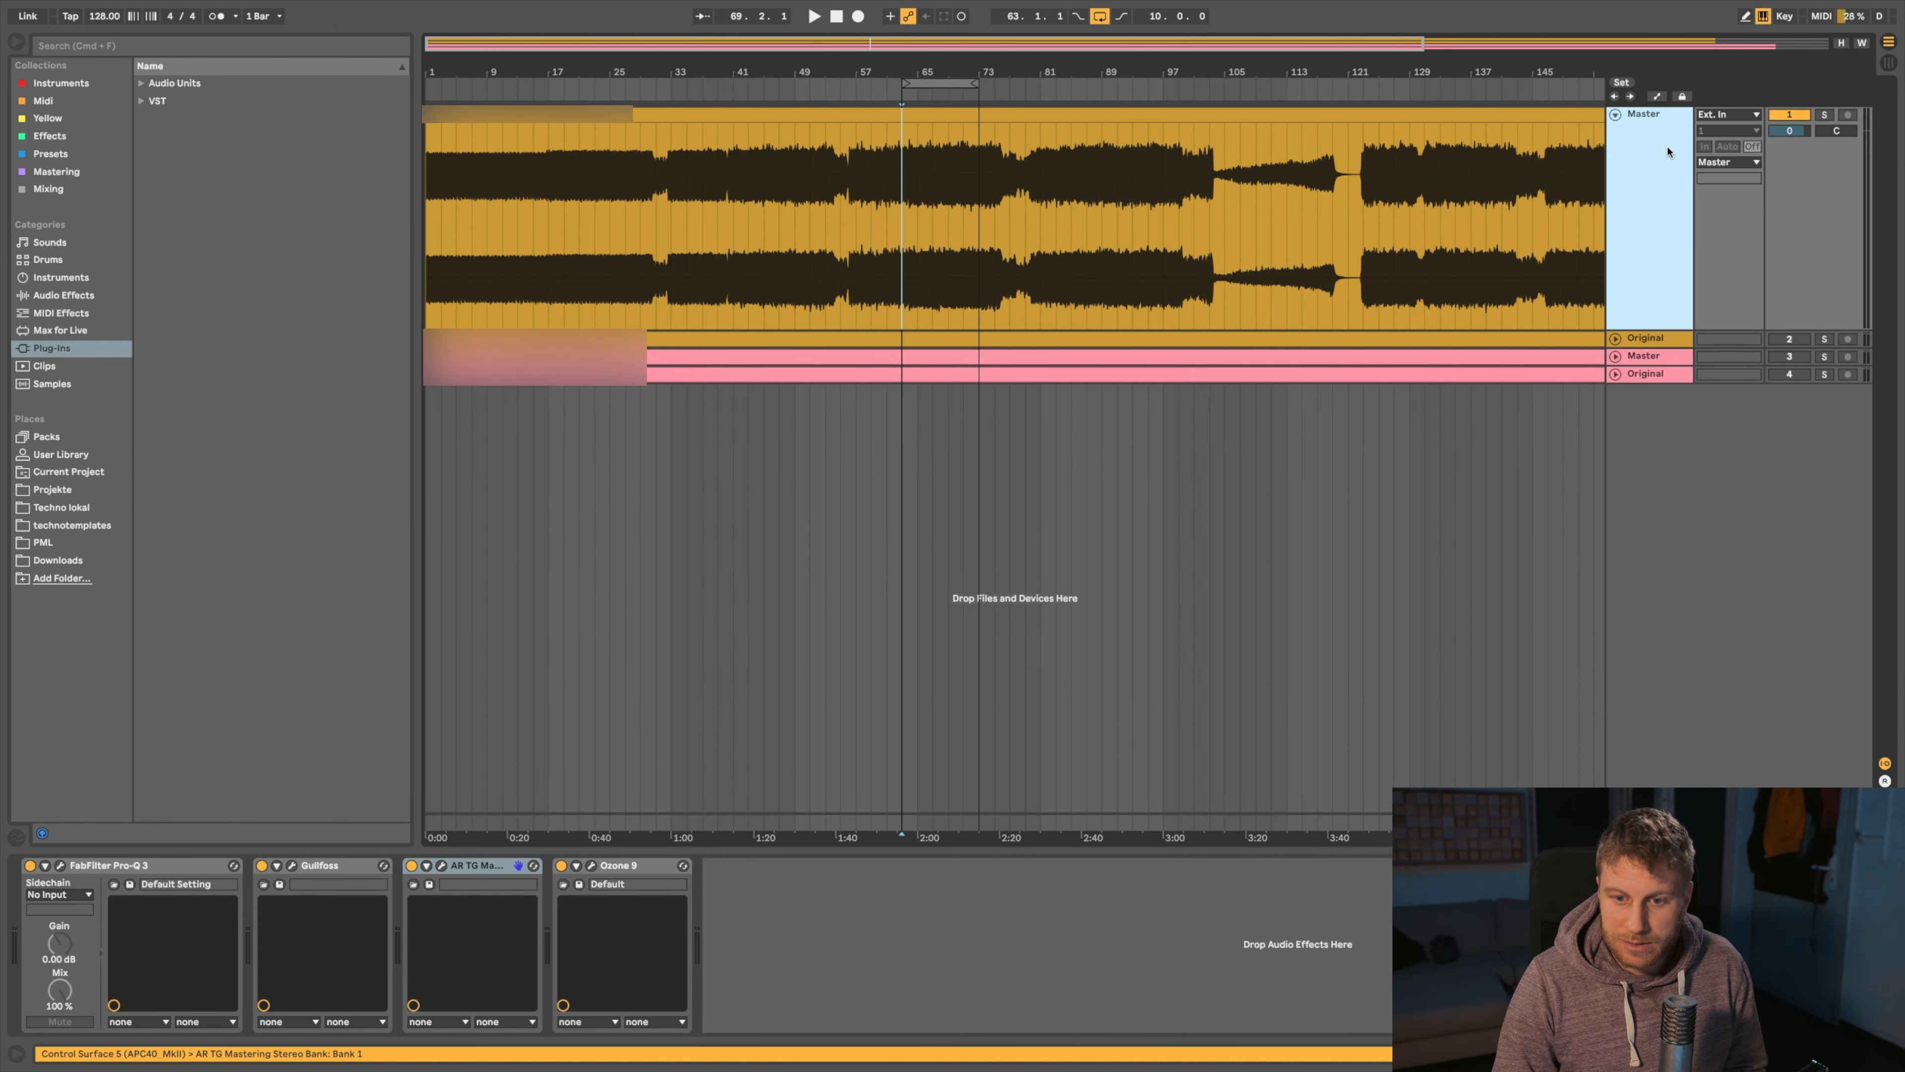
pyautogui.click(1654, 340)
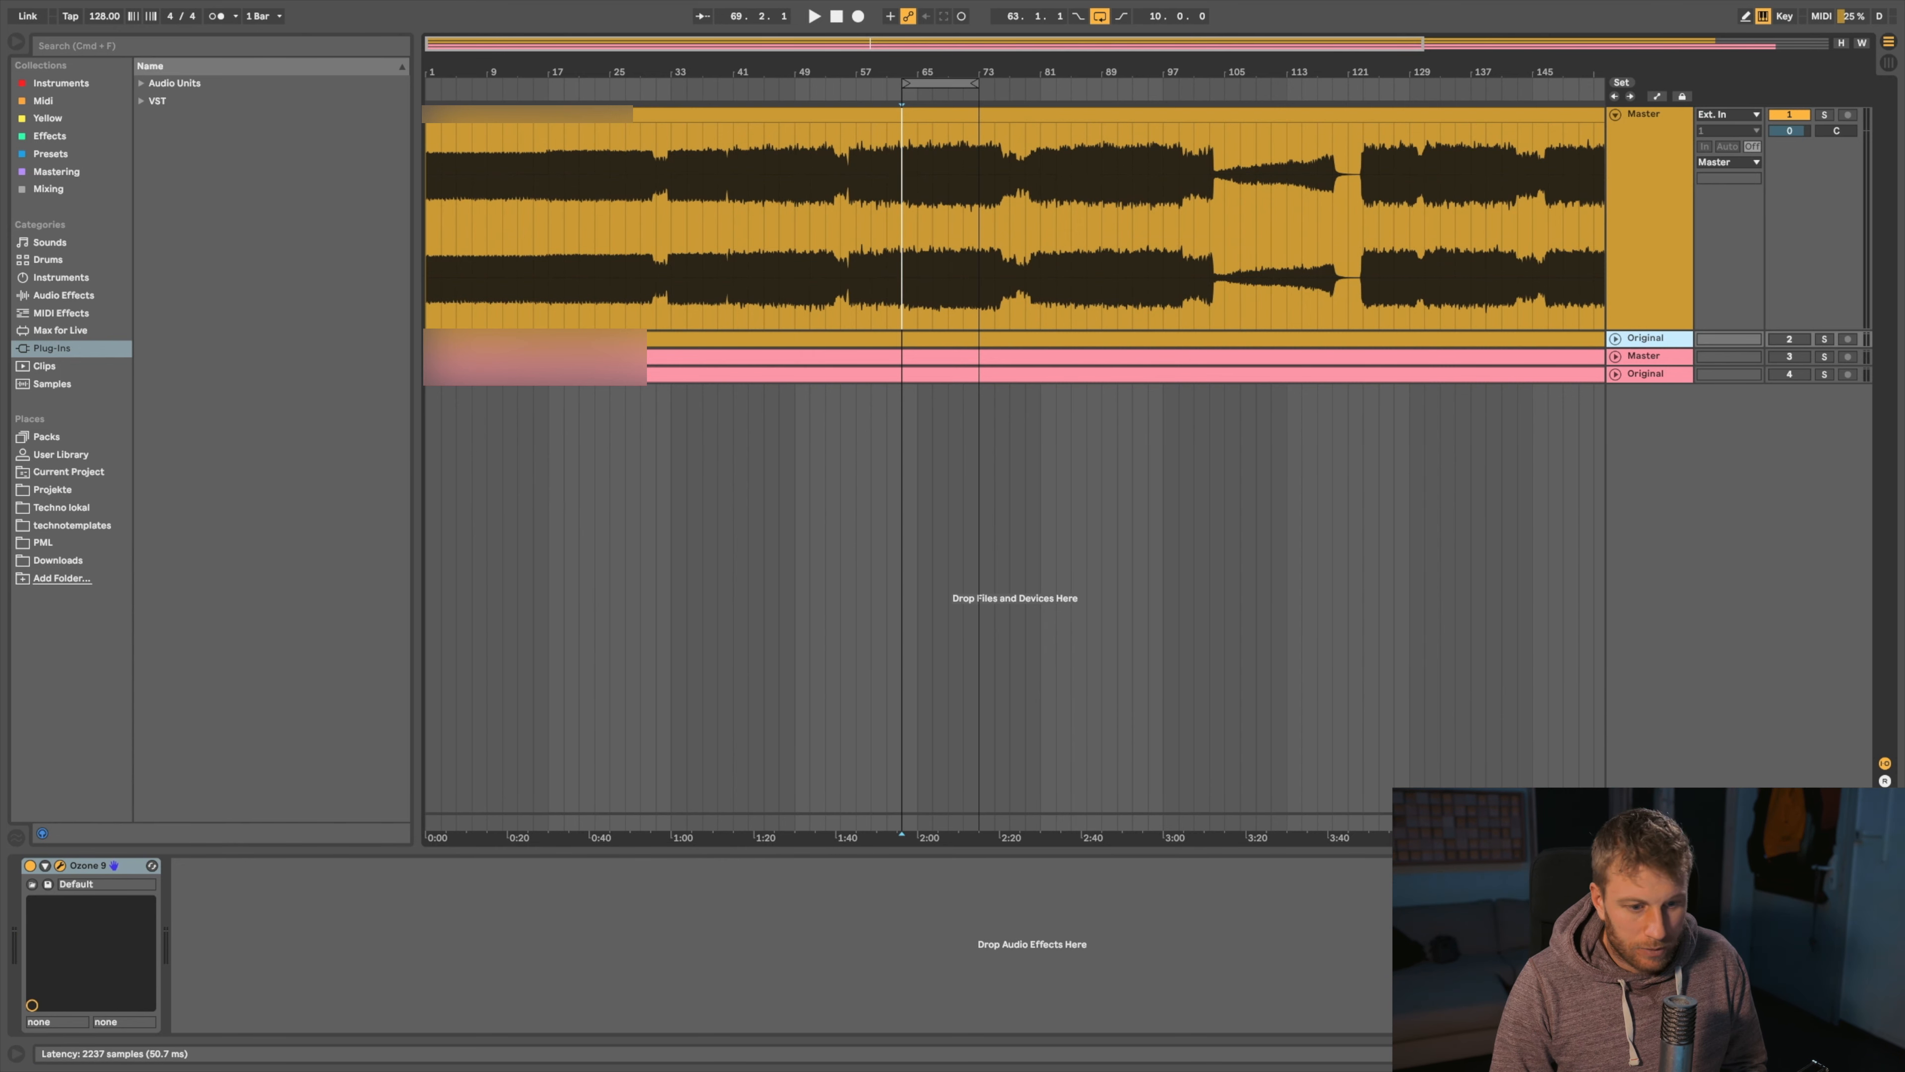
pyautogui.click(60, 865)
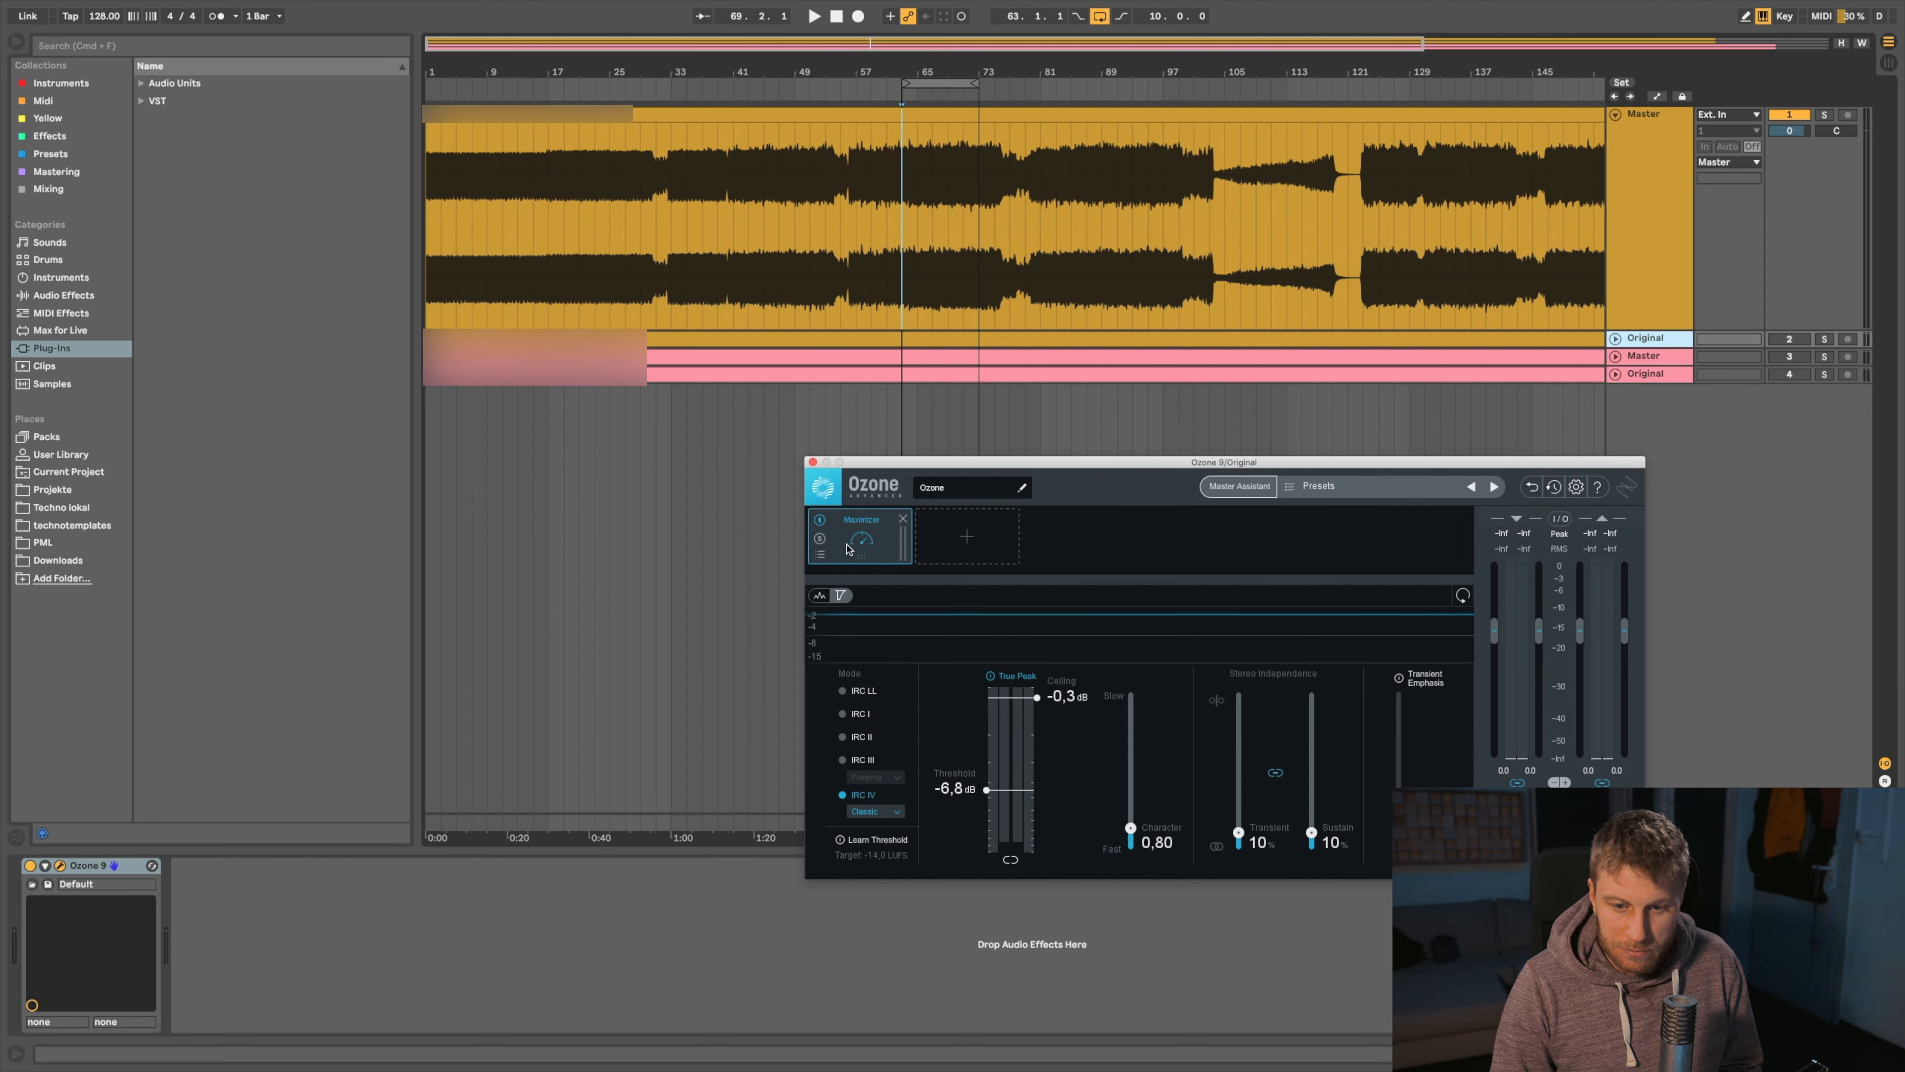
pyautogui.click(812, 463)
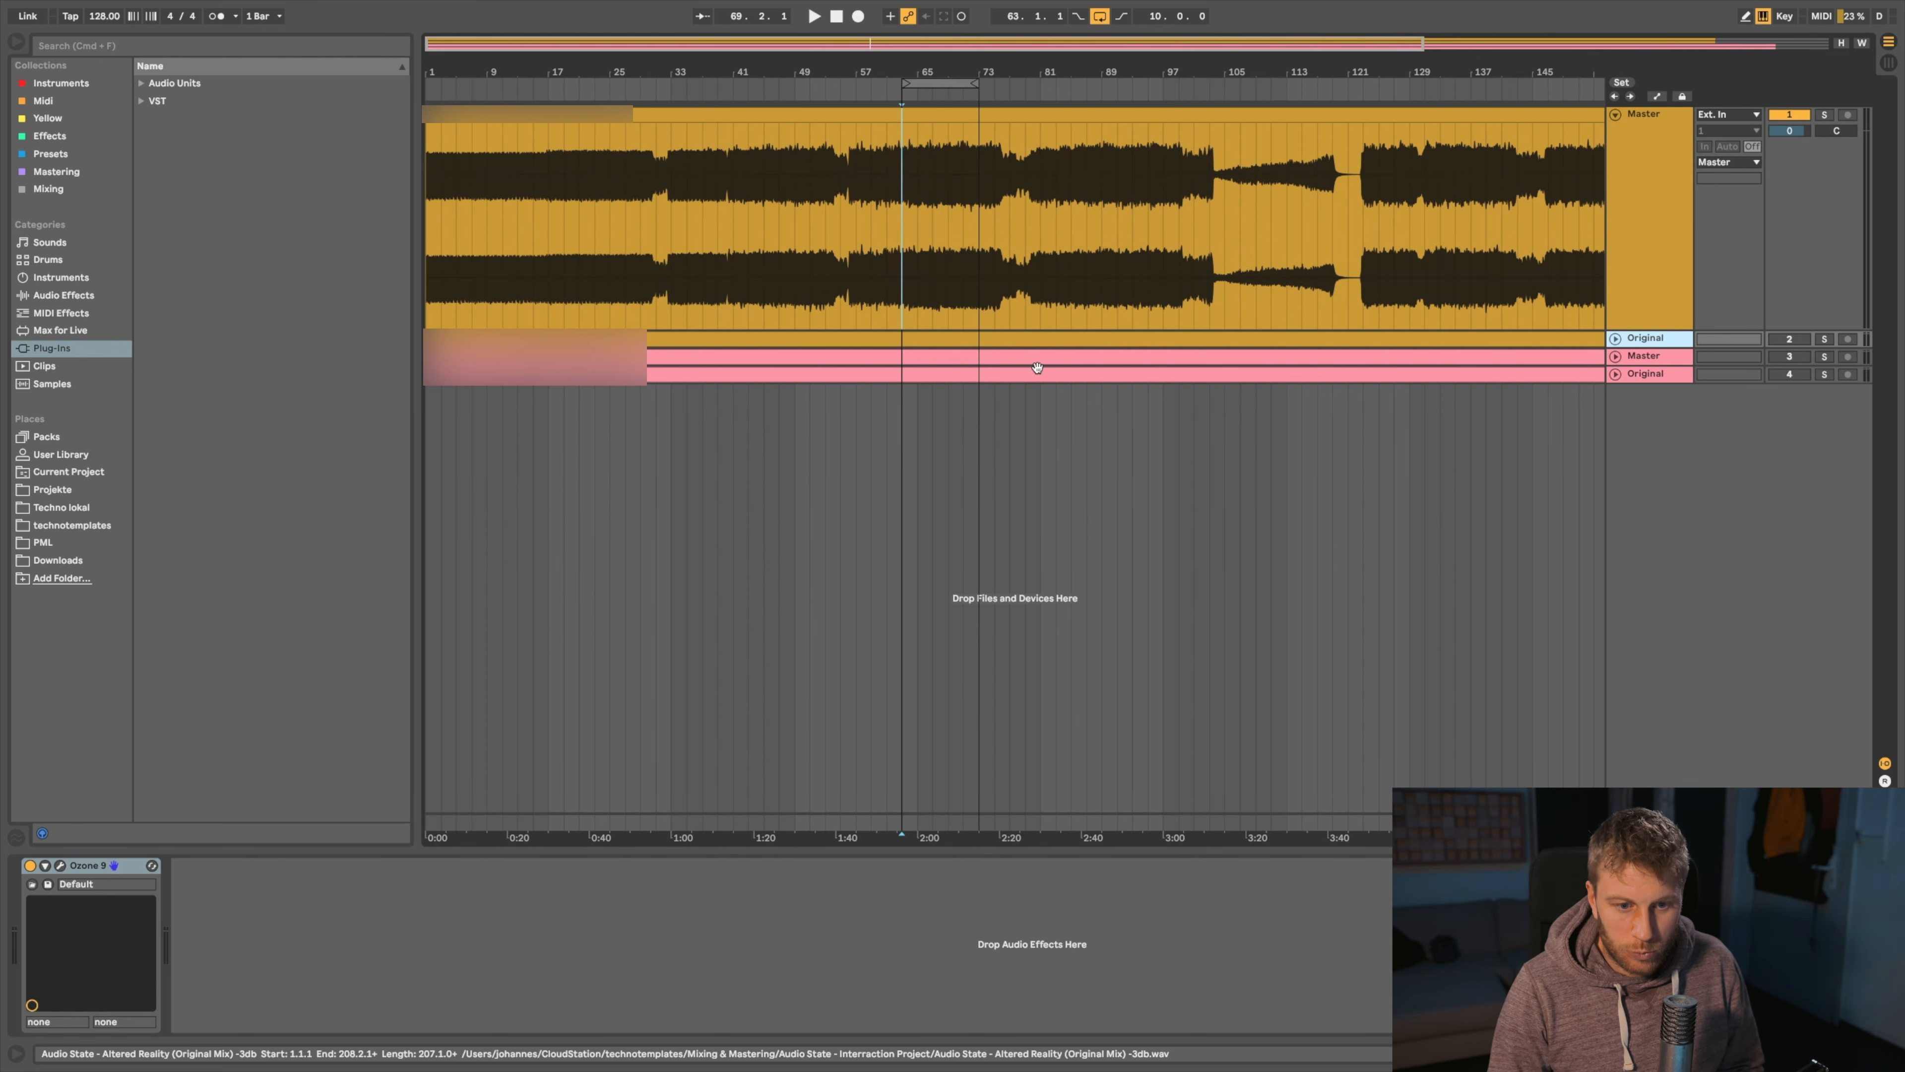
# Place the insert marker at bar 63, activate the yellow Original track instead of Master and unfold it
pyautogui.click(903, 406)
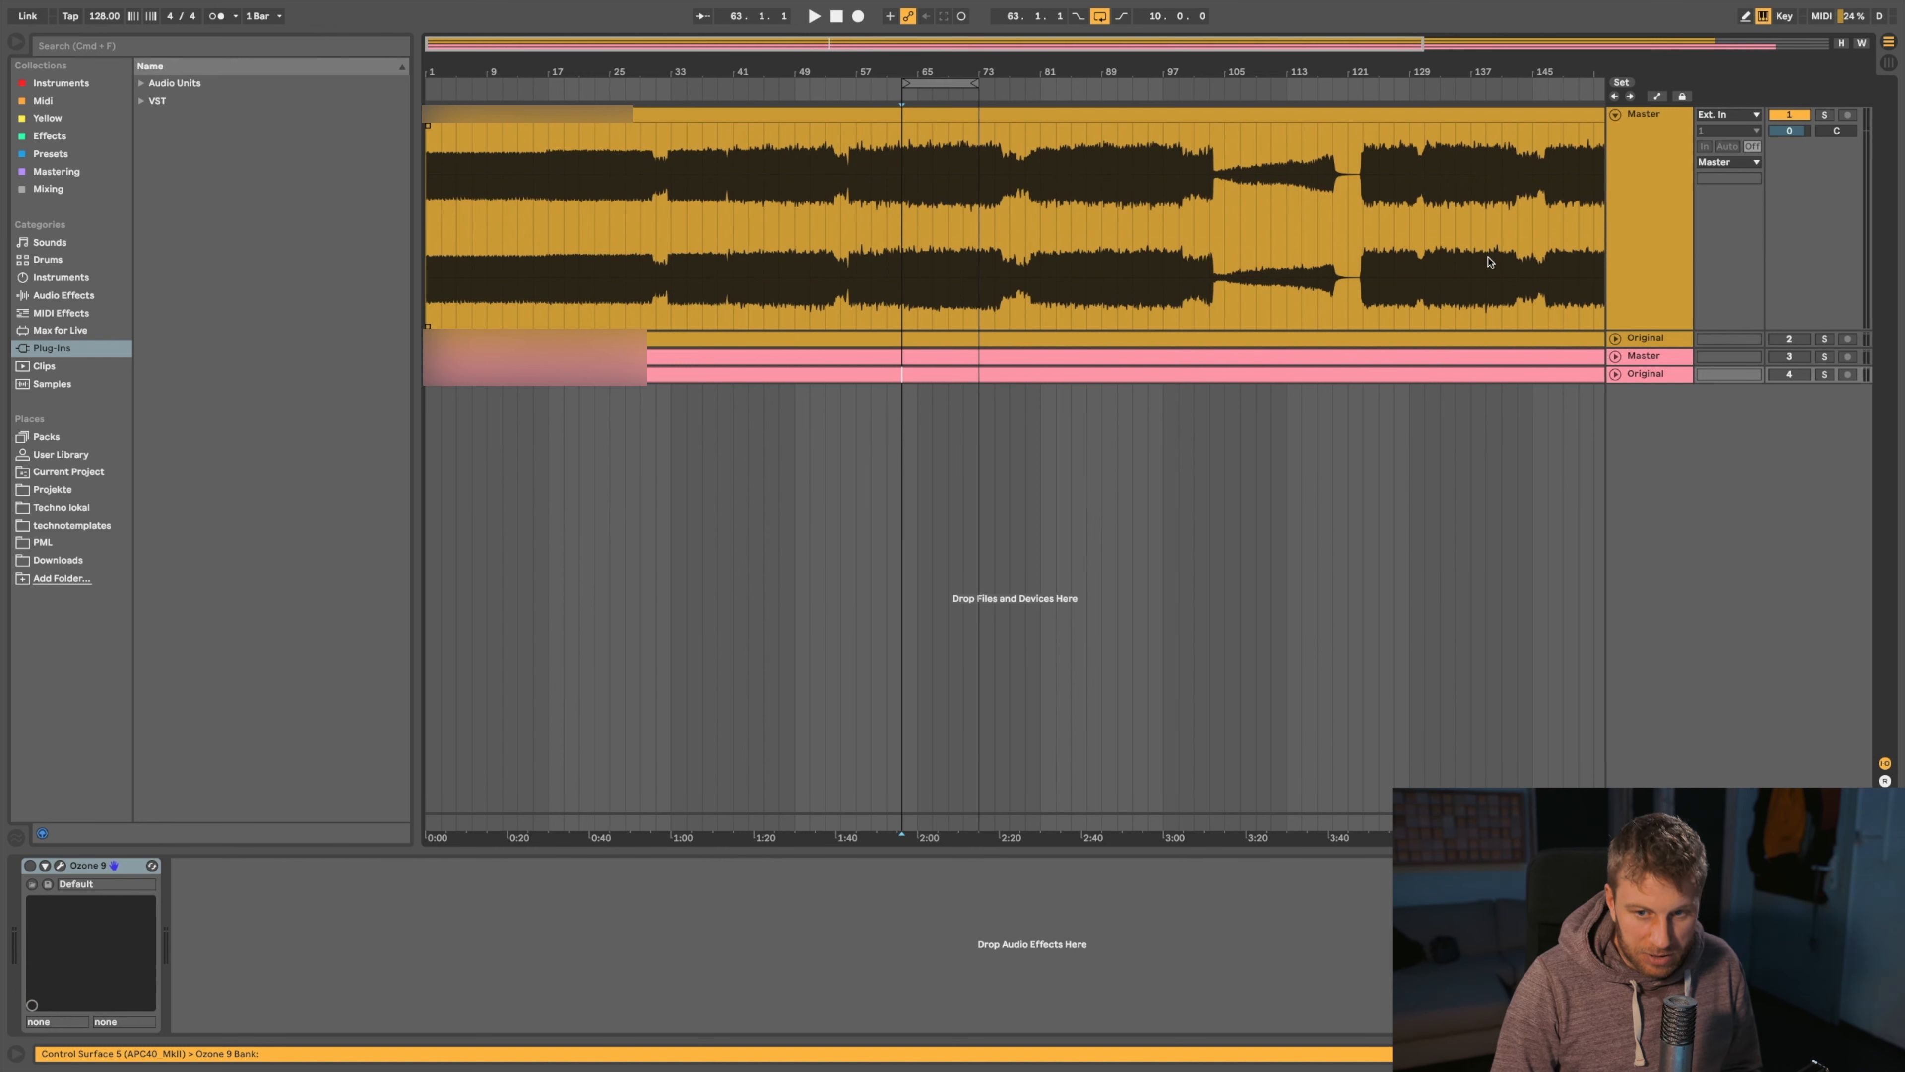
pyautogui.press('F1')
pyautogui.press('F2')
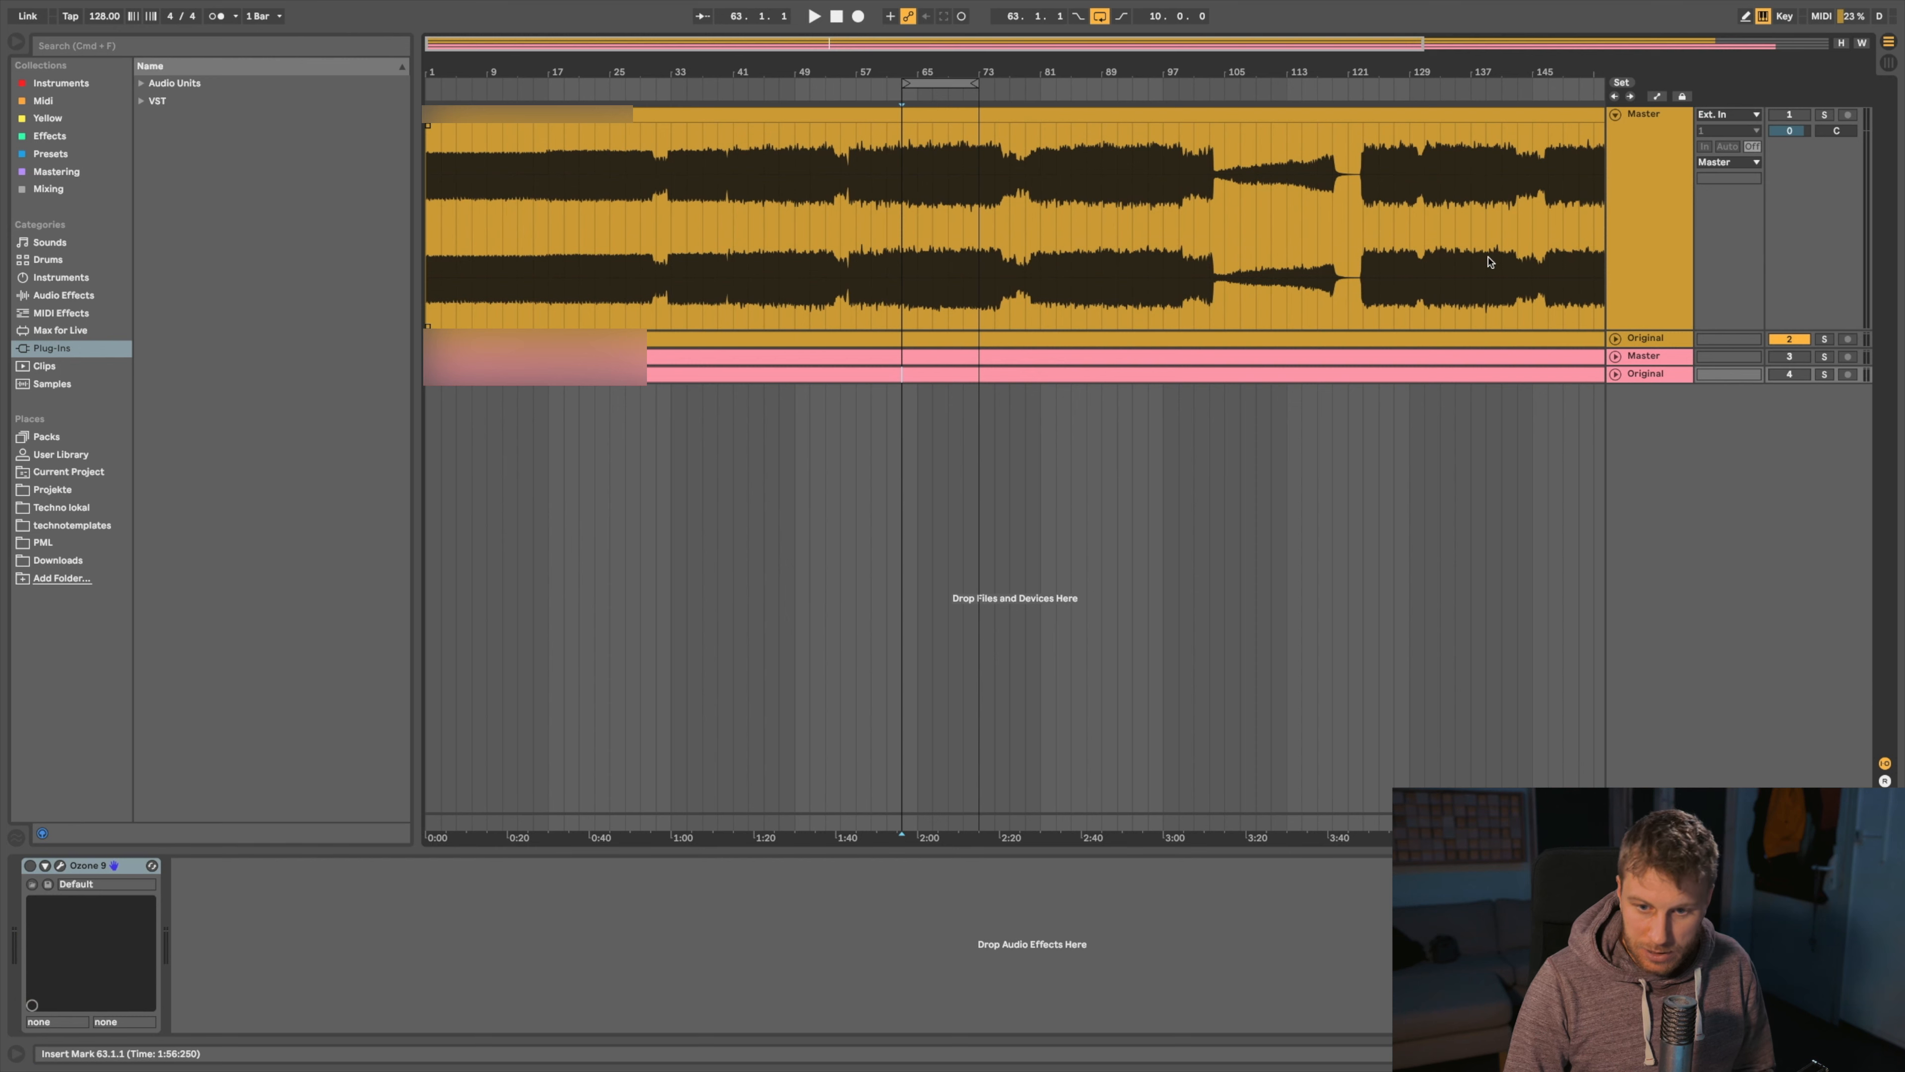
pyautogui.click(1615, 338)
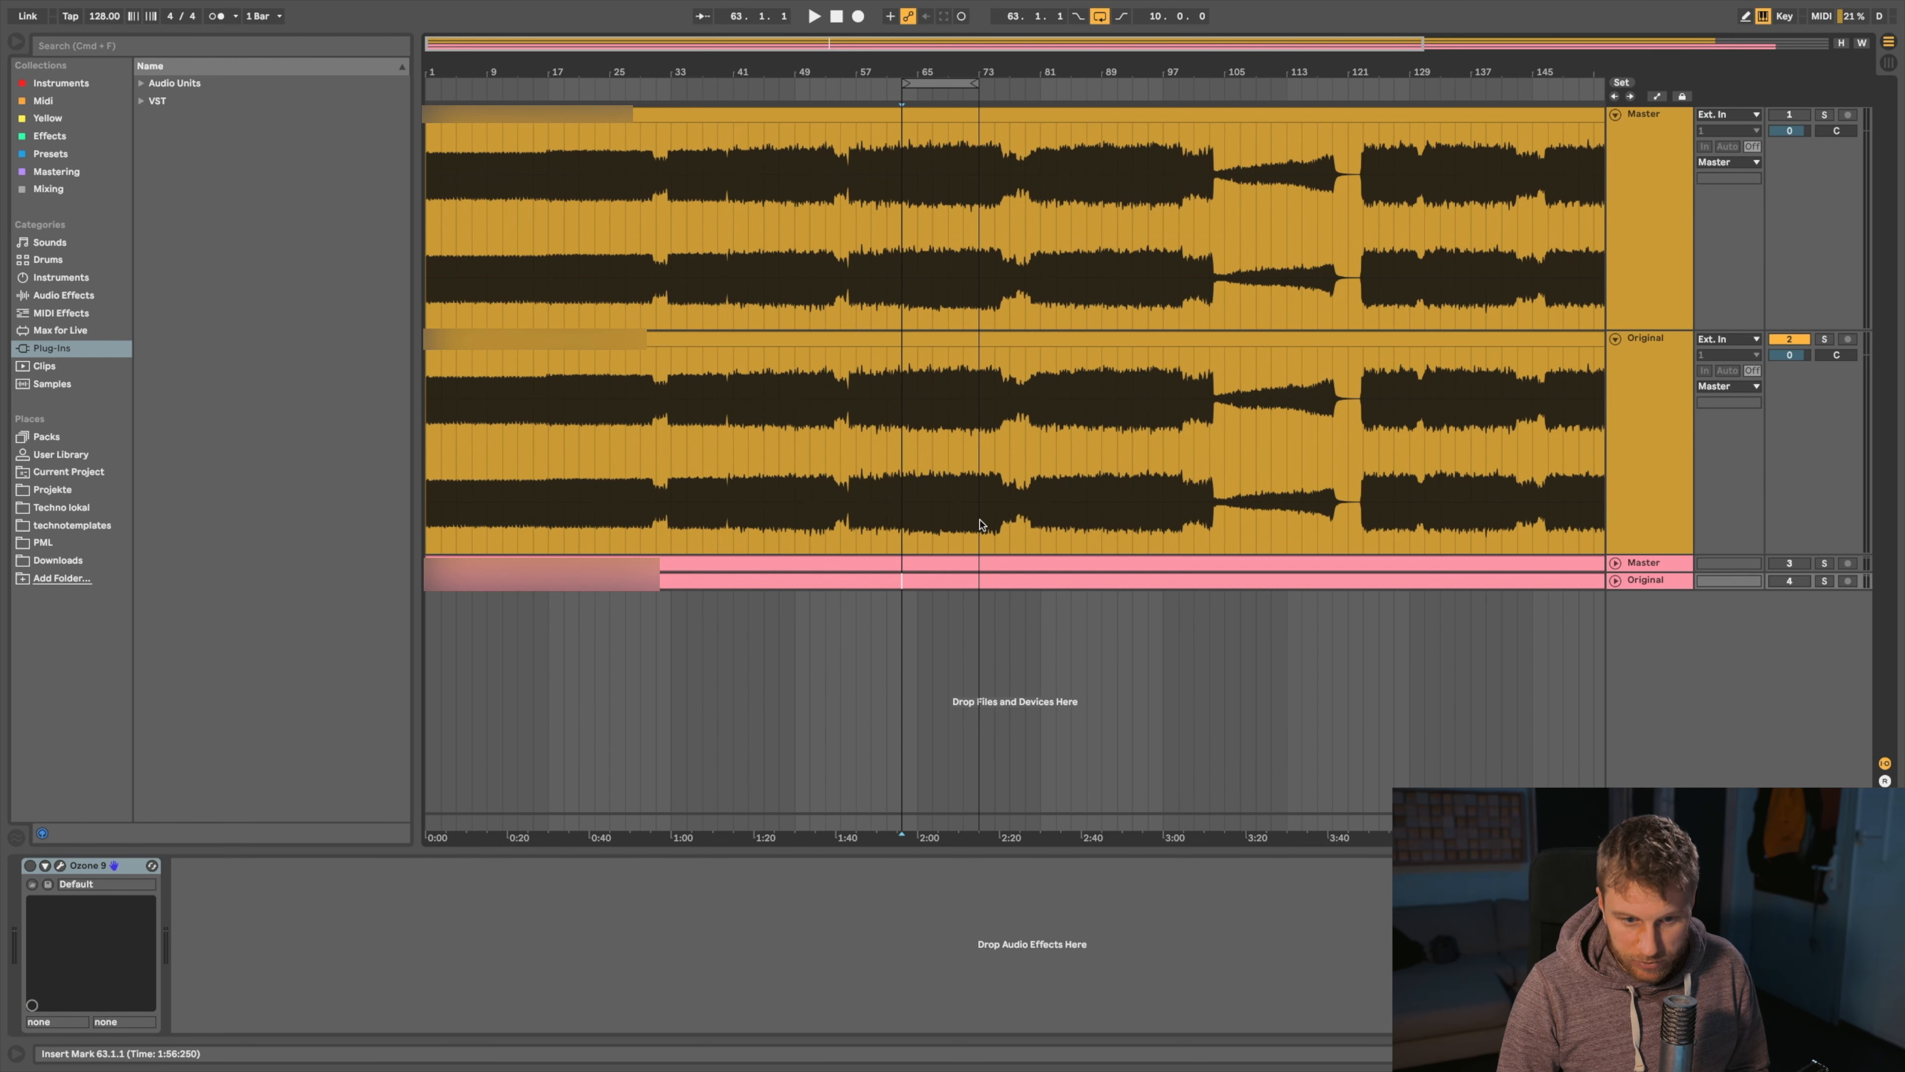
# Play from bar 63 with looping off, alternating repeatedly between the Original and Master tracks, and stop with Master active
pyautogui.press('space')
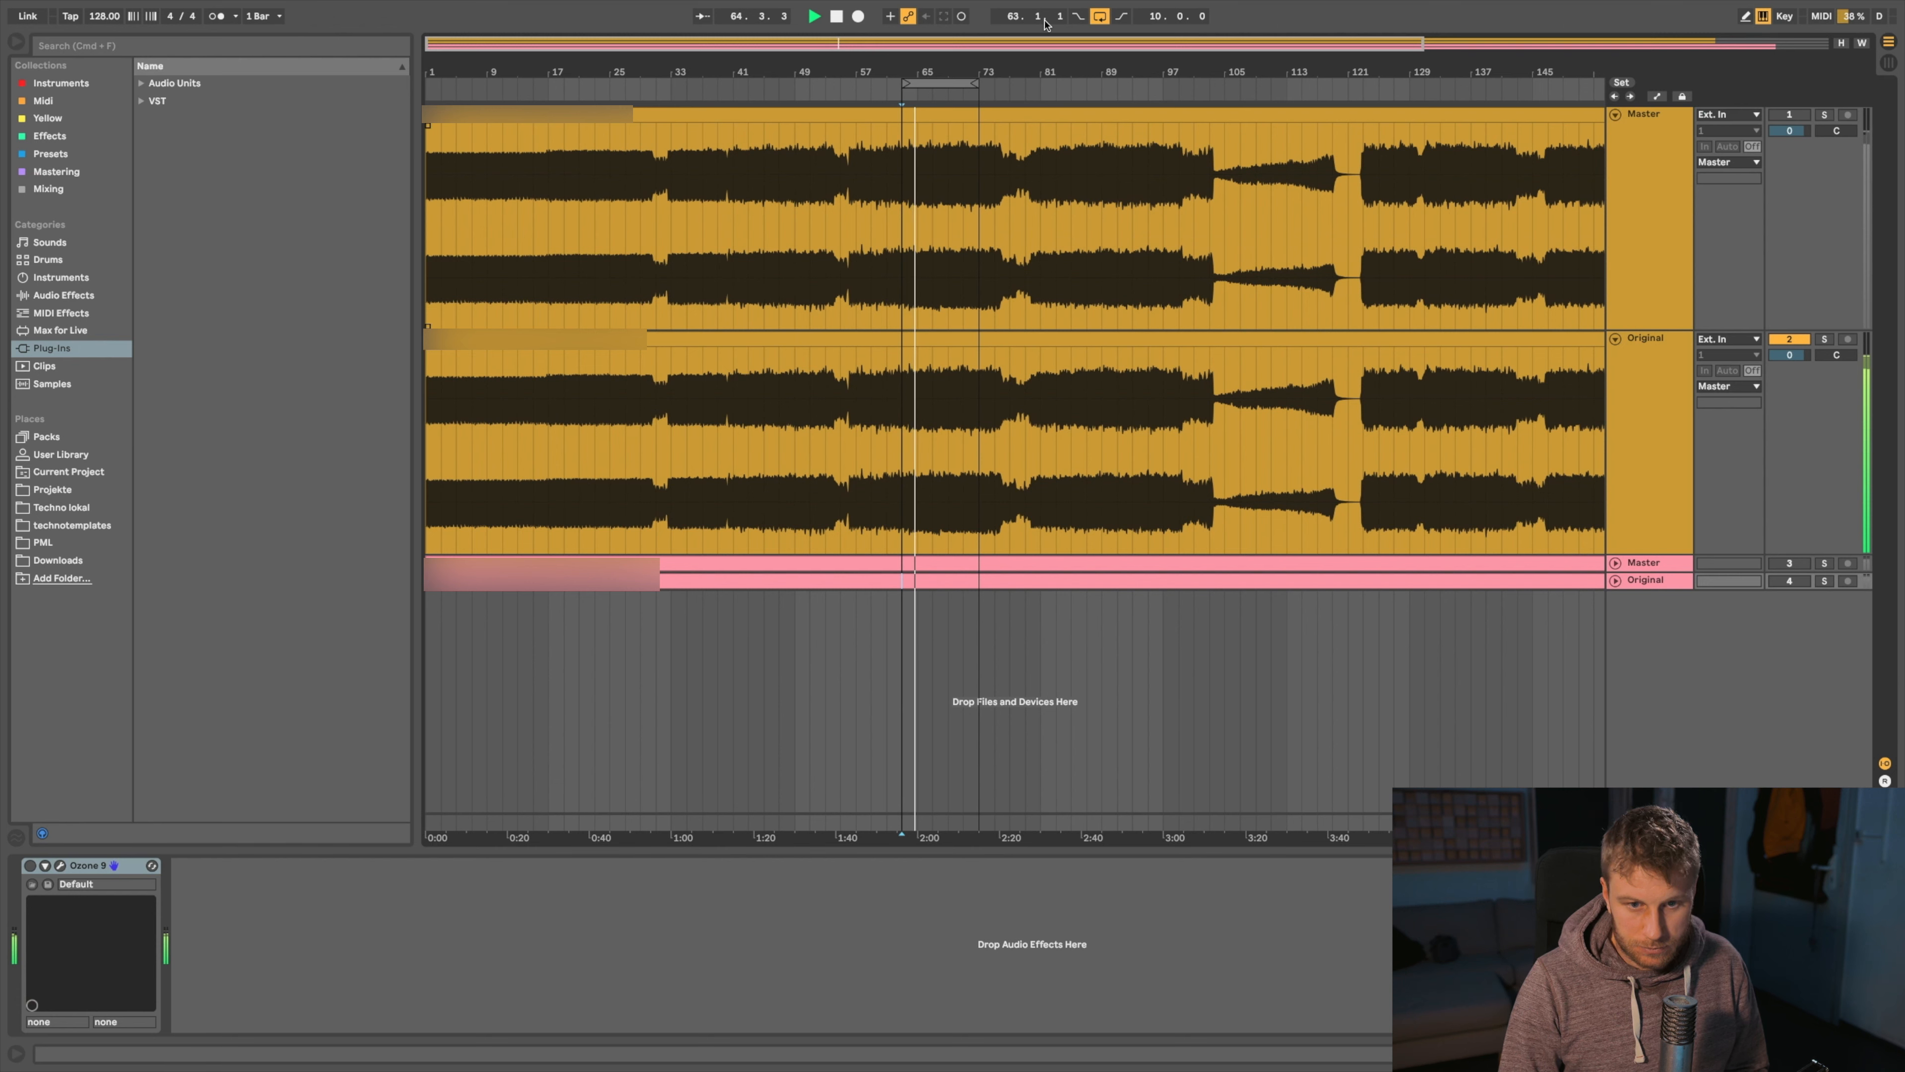
pyautogui.press('super+l')
pyautogui.click(906, 327)
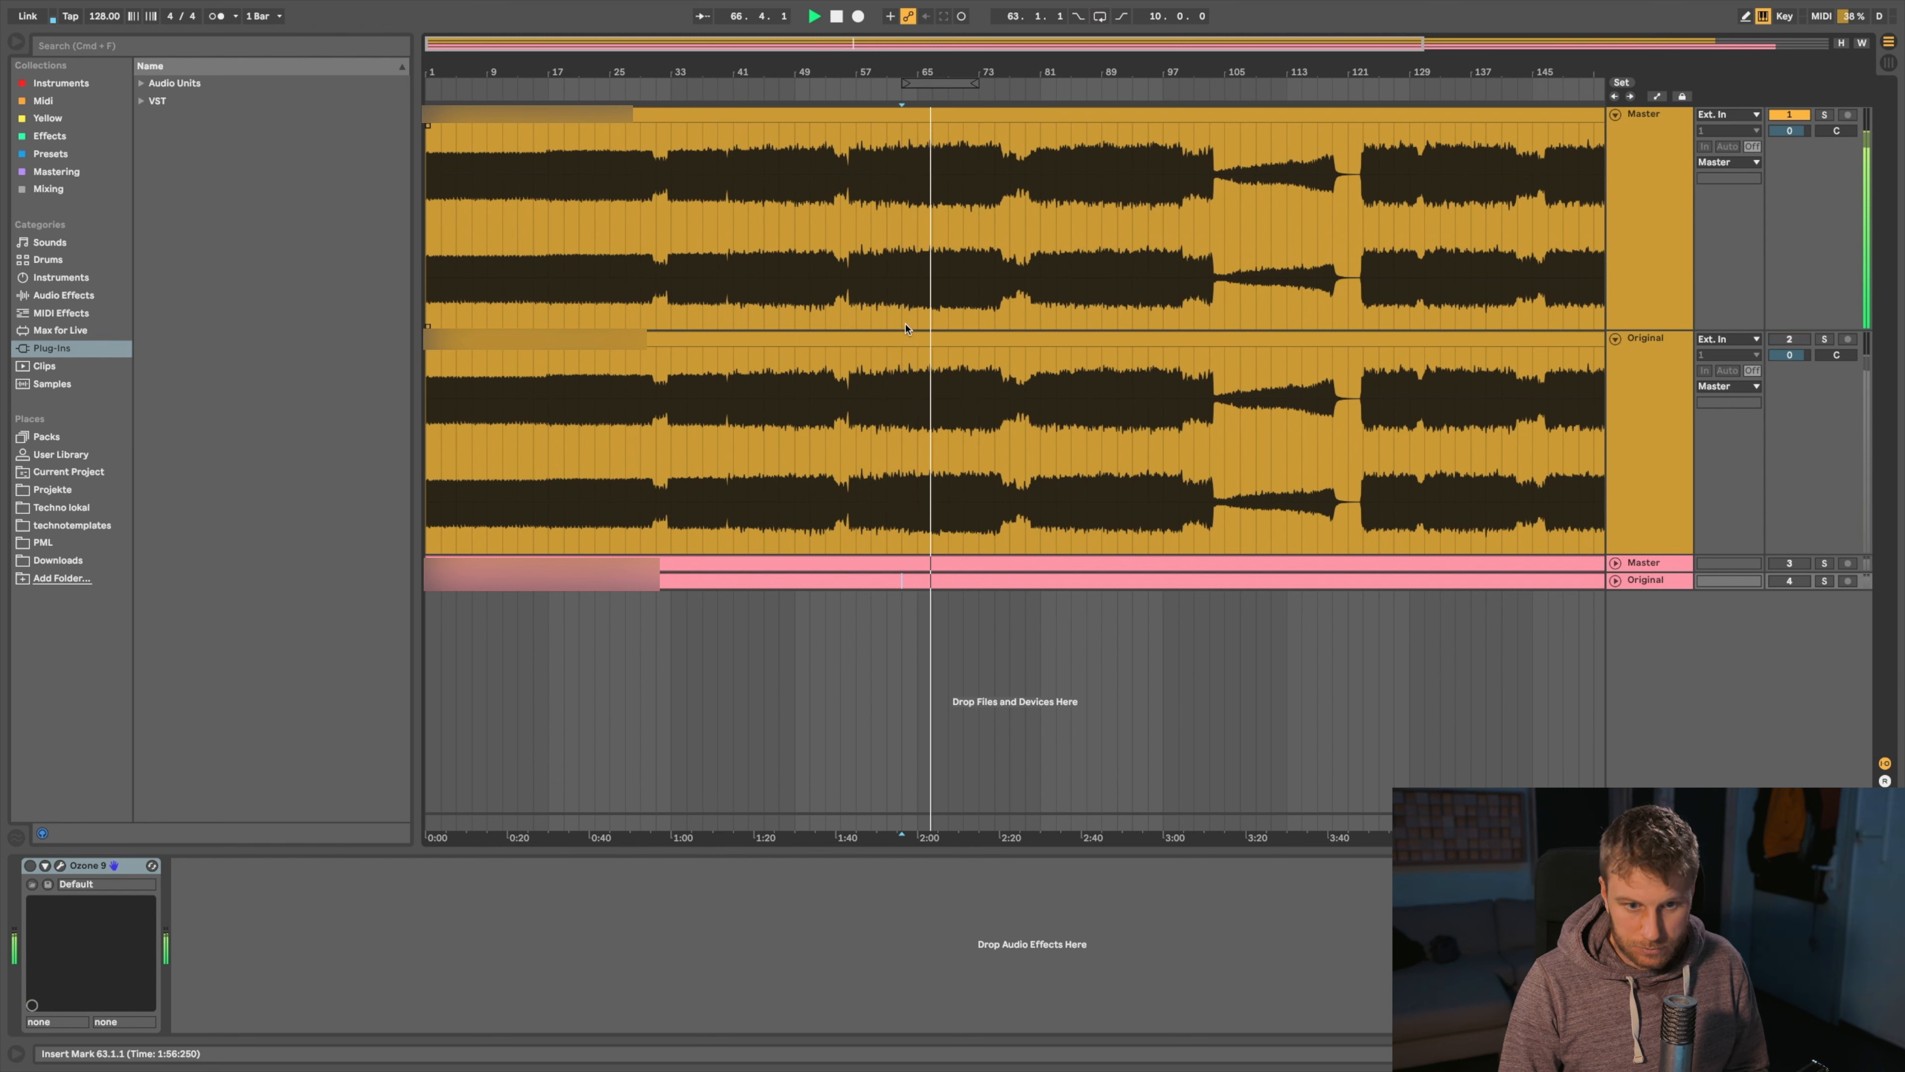
pyautogui.press('F2')
pyautogui.press('F1')
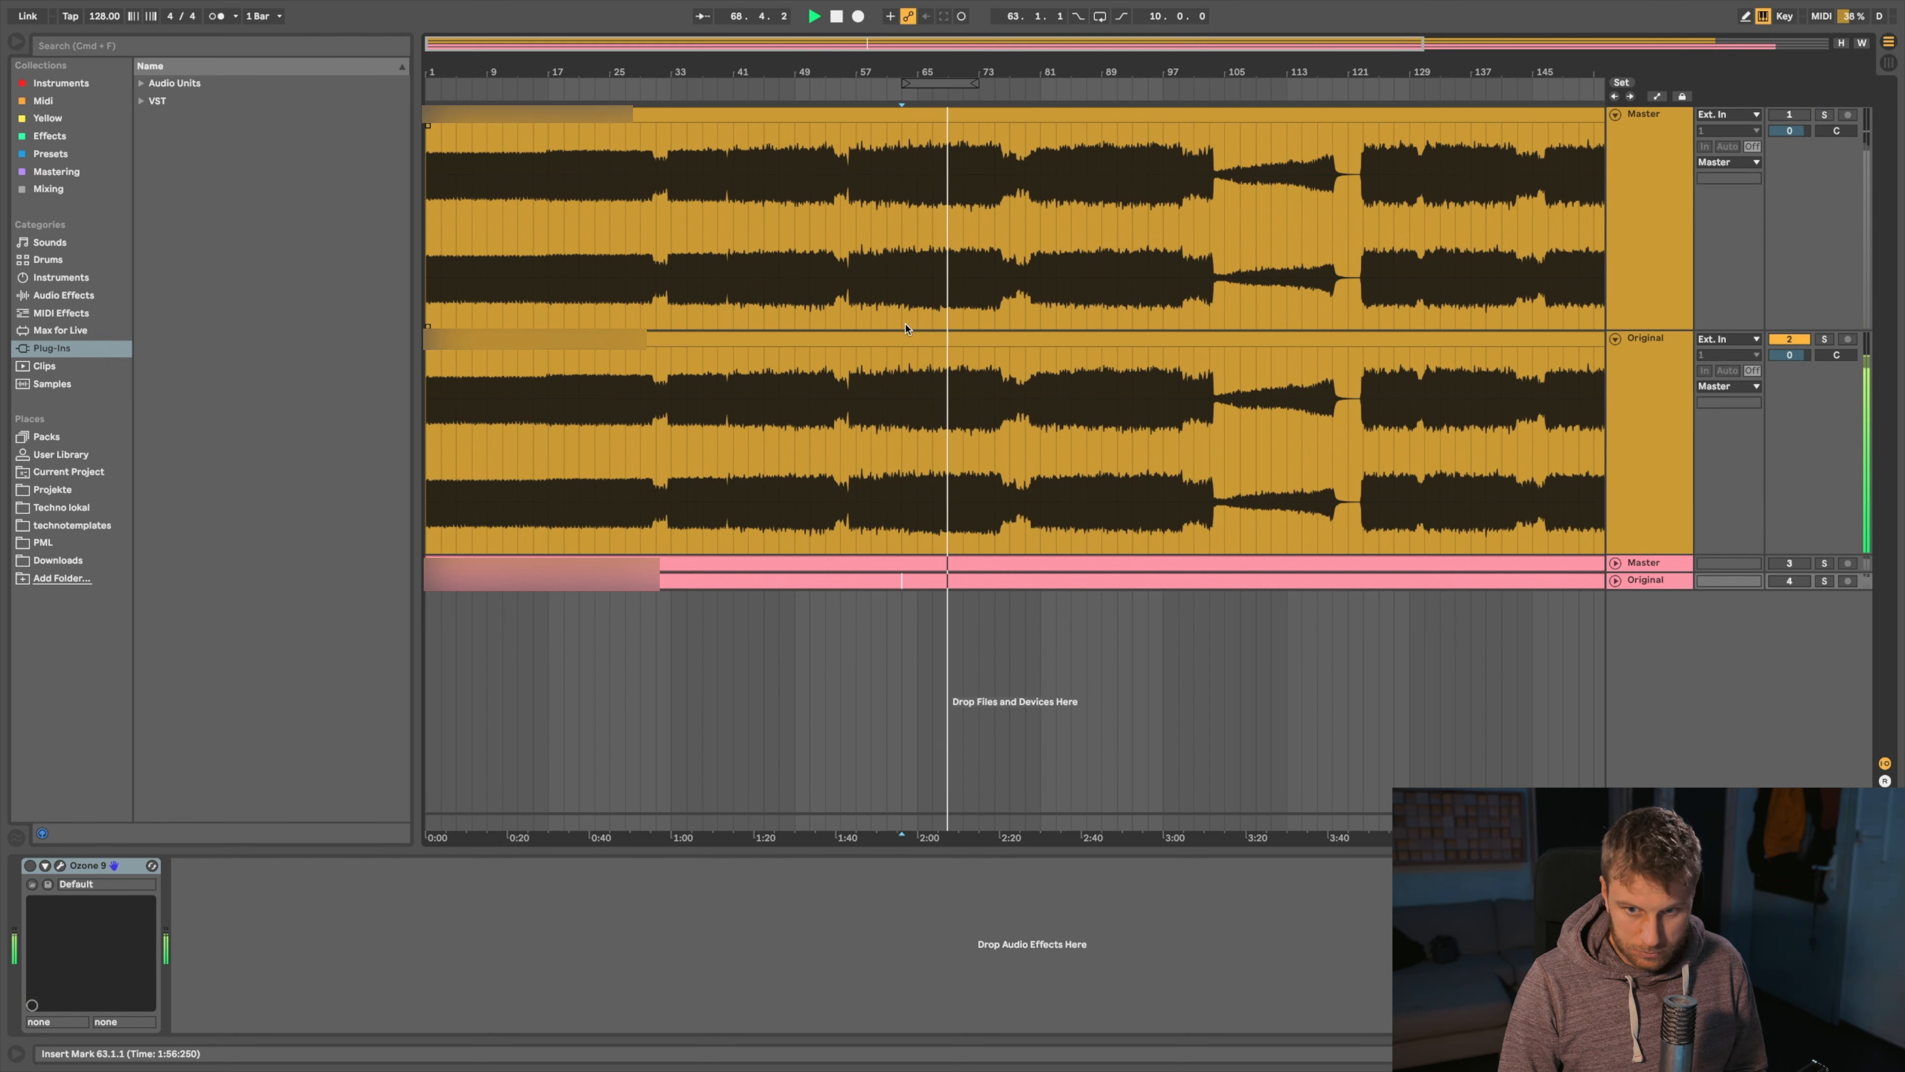
pyautogui.press('F1')
pyautogui.press('F2')
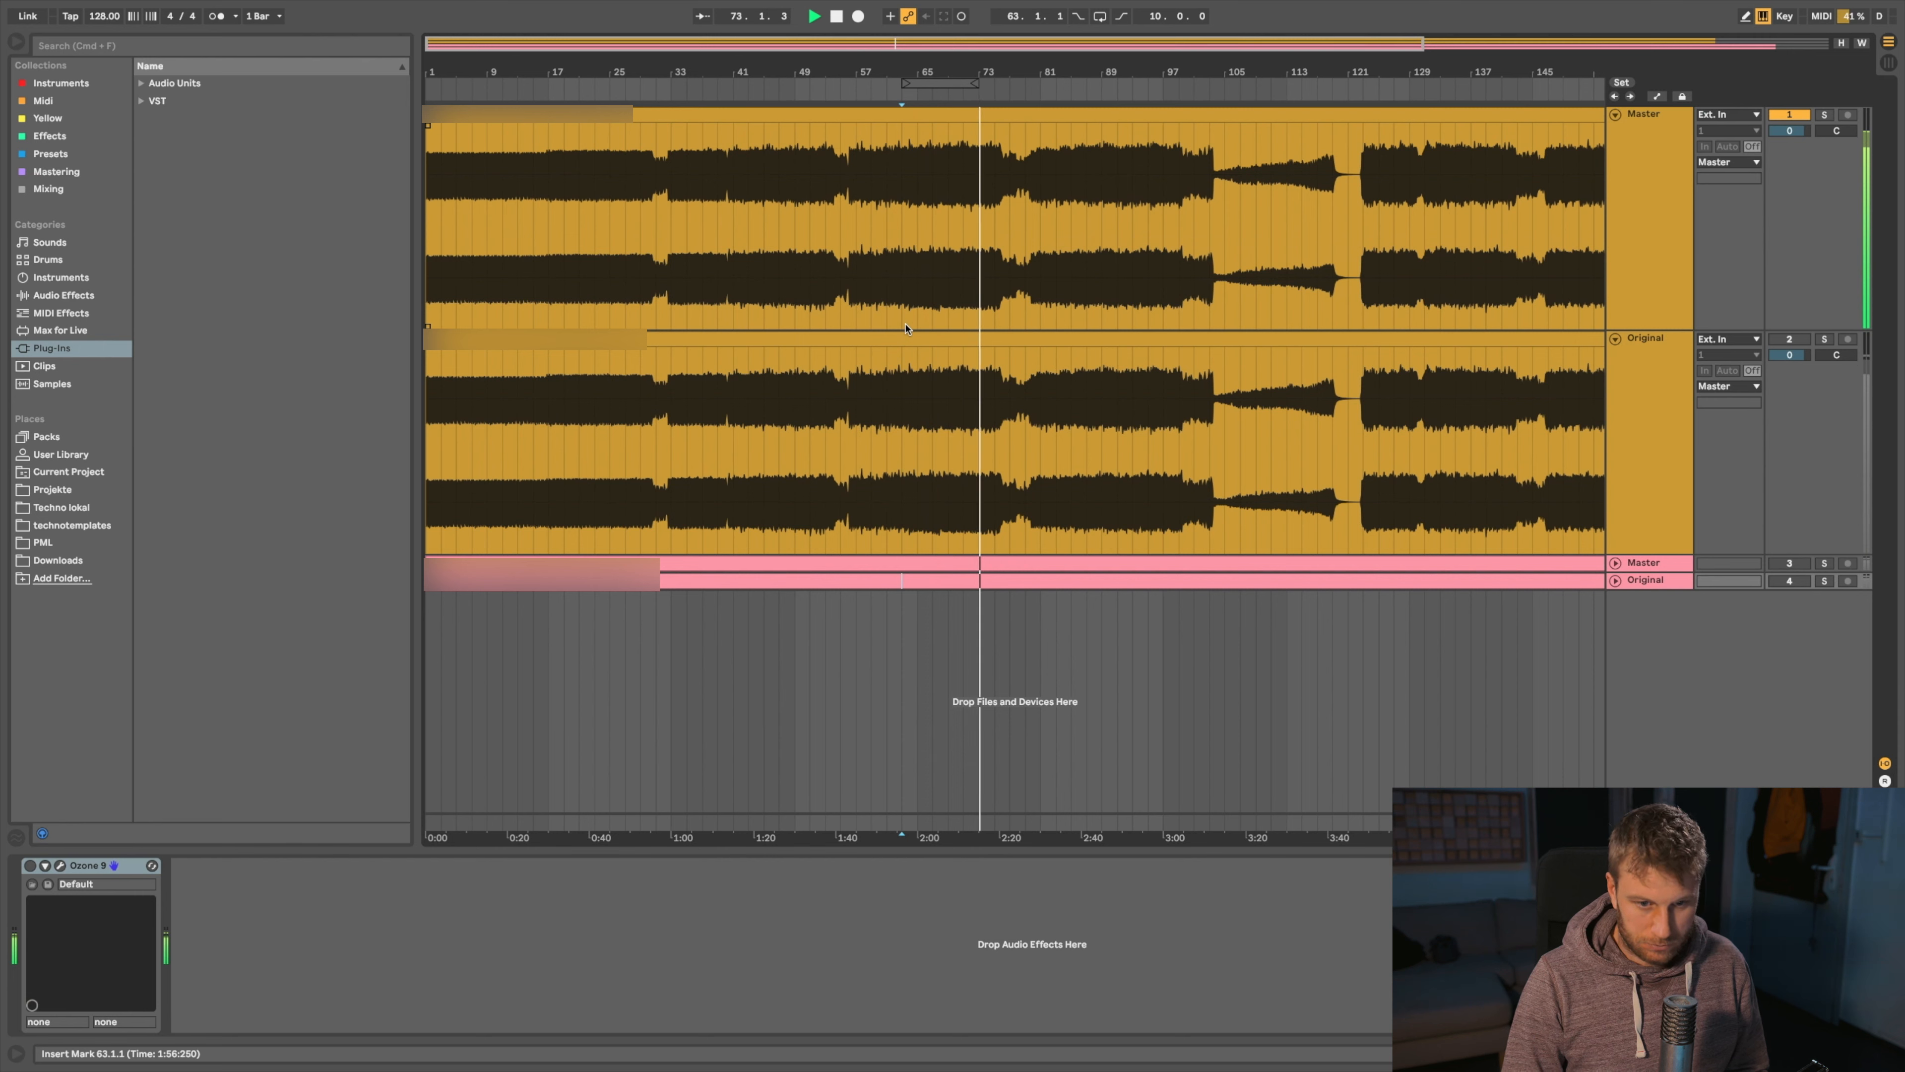
pyautogui.press('F1')
pyautogui.press('F2')
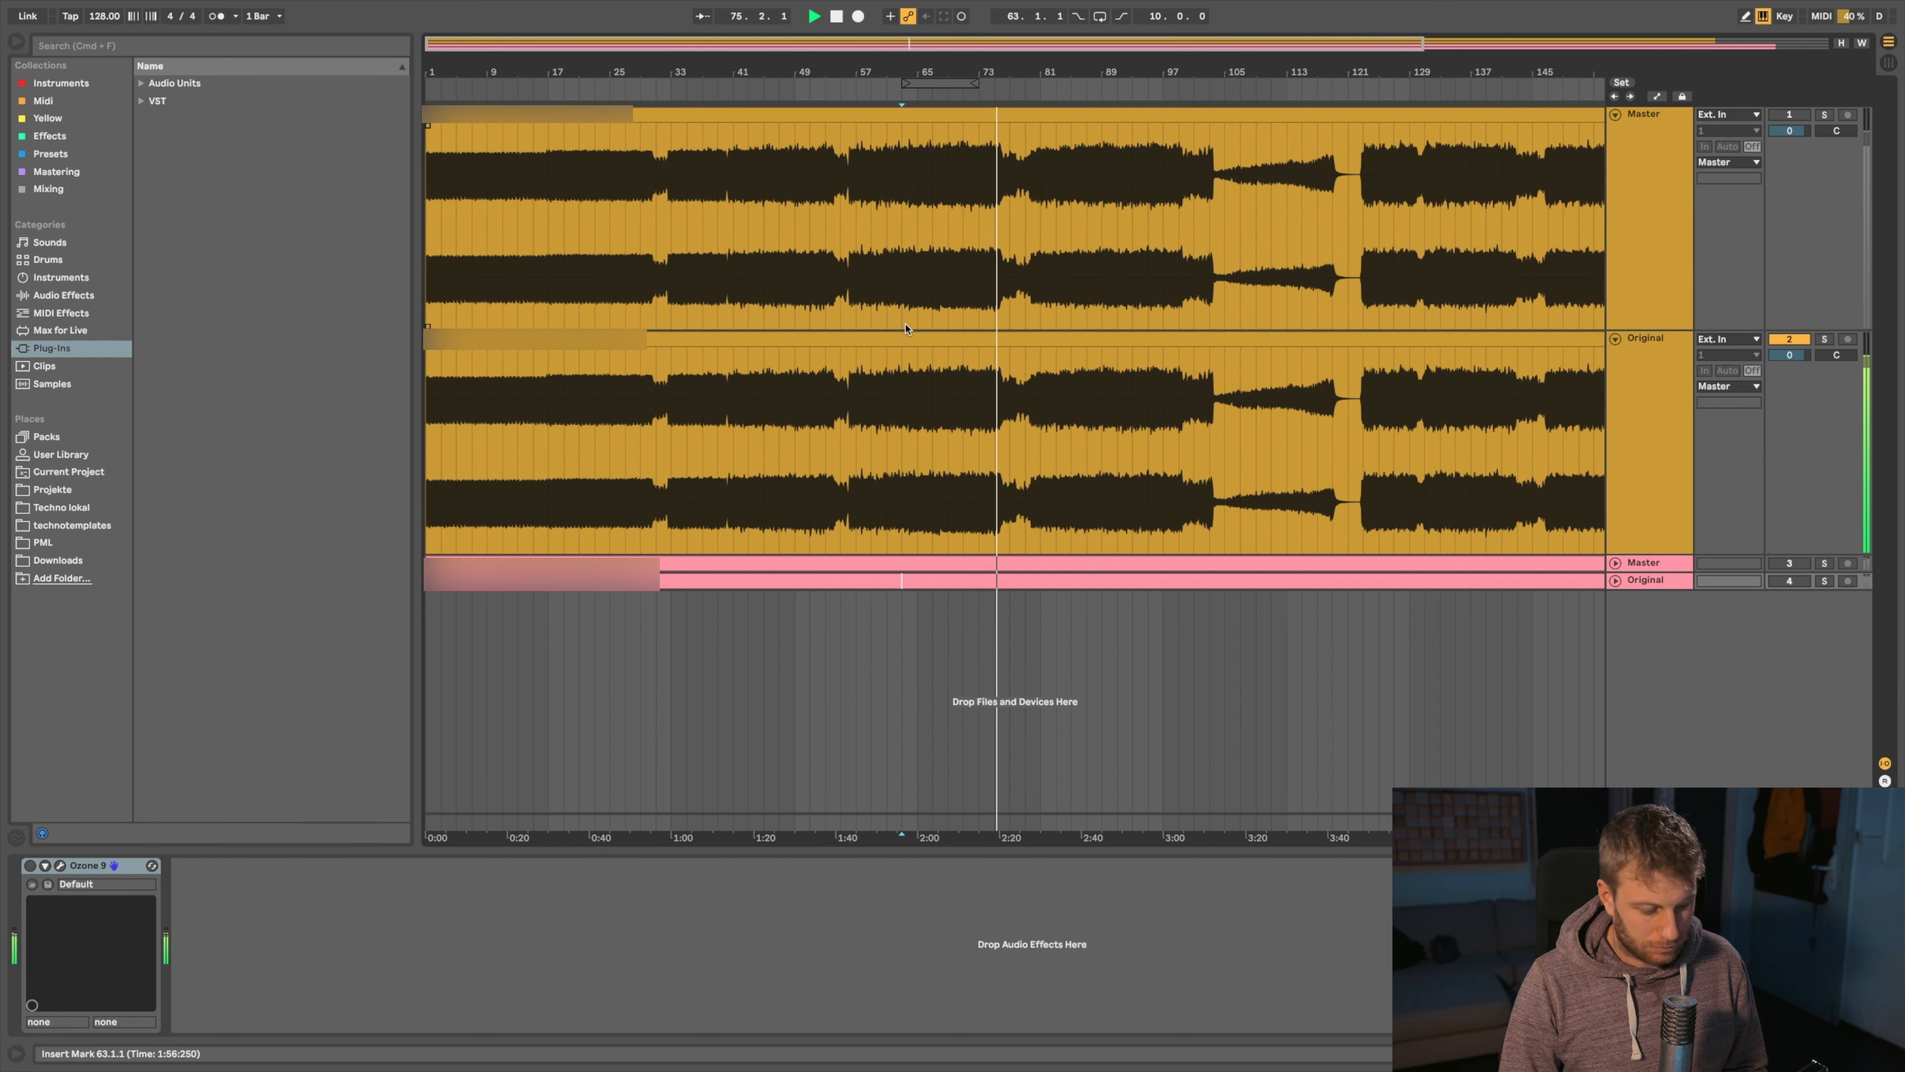
pyautogui.press('F2')
pyautogui.press('F1')
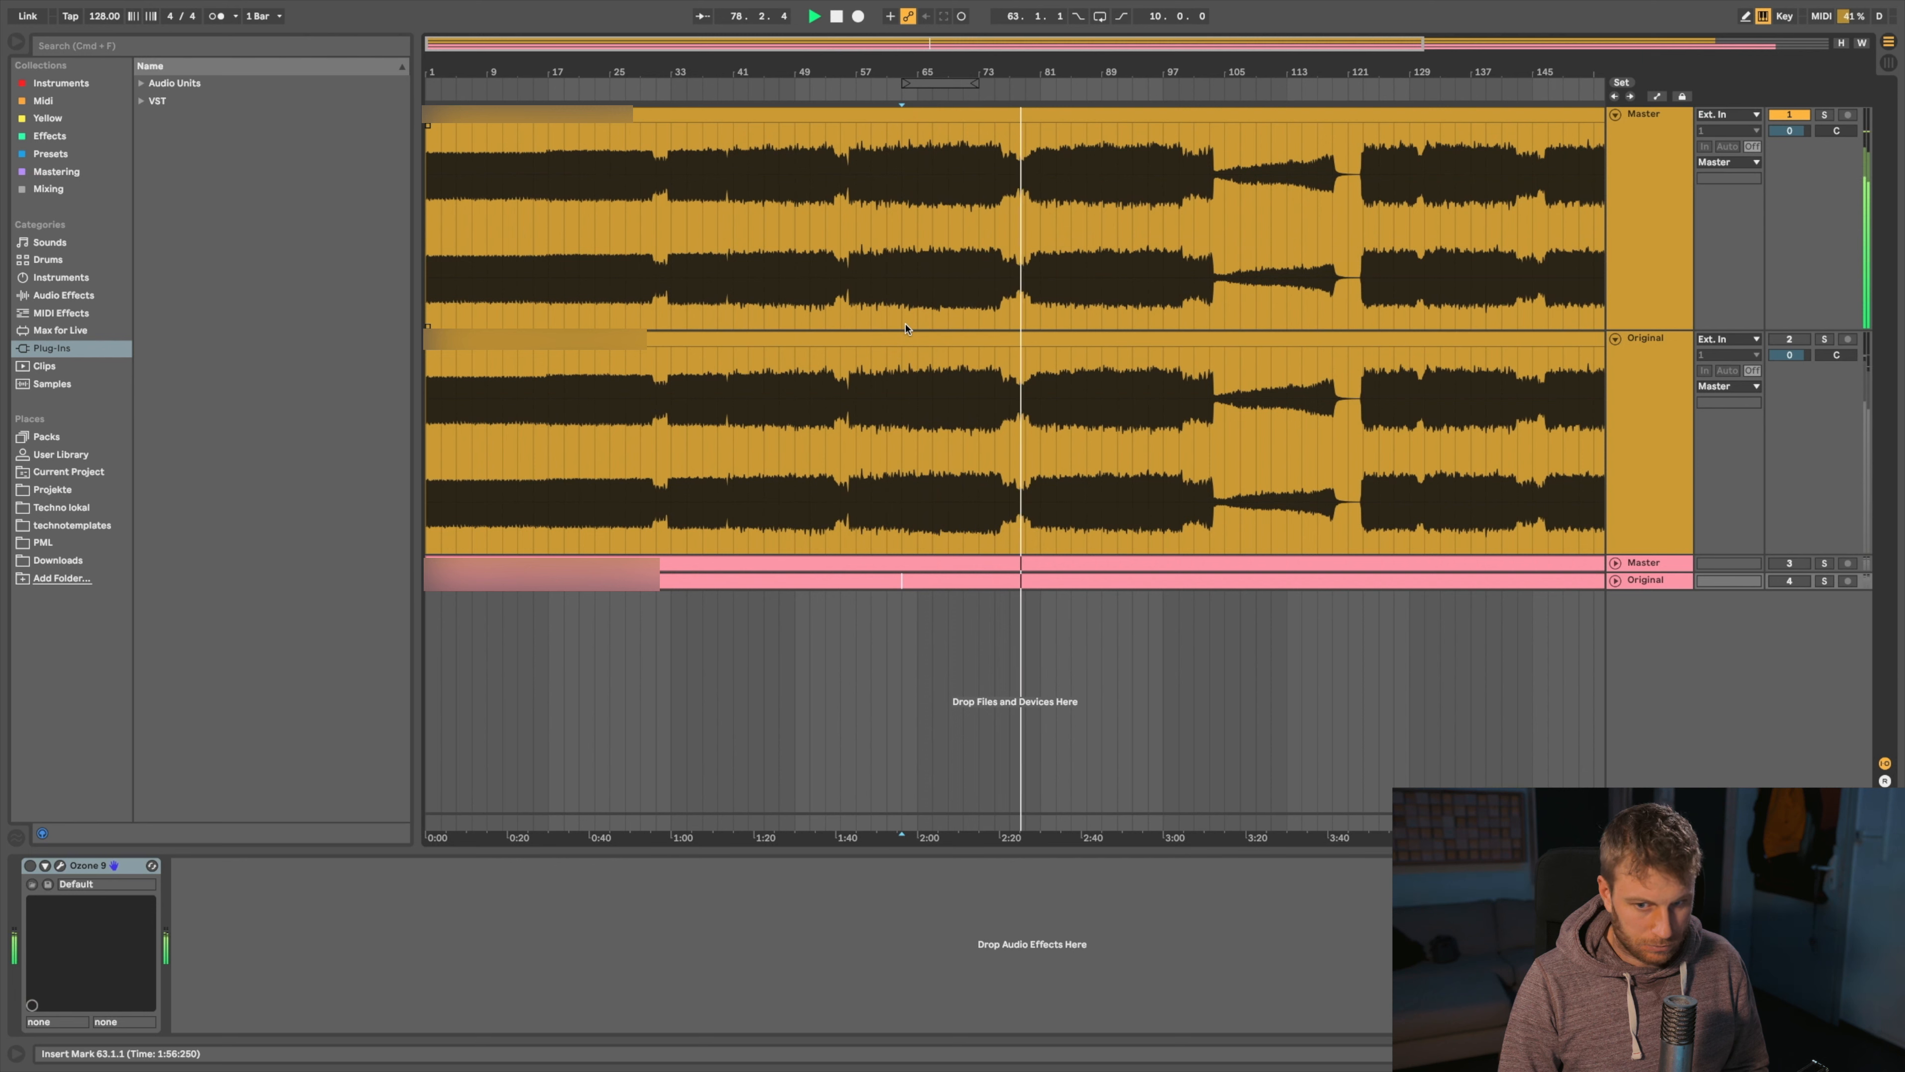
pyautogui.press('F1')
pyautogui.press('F2')
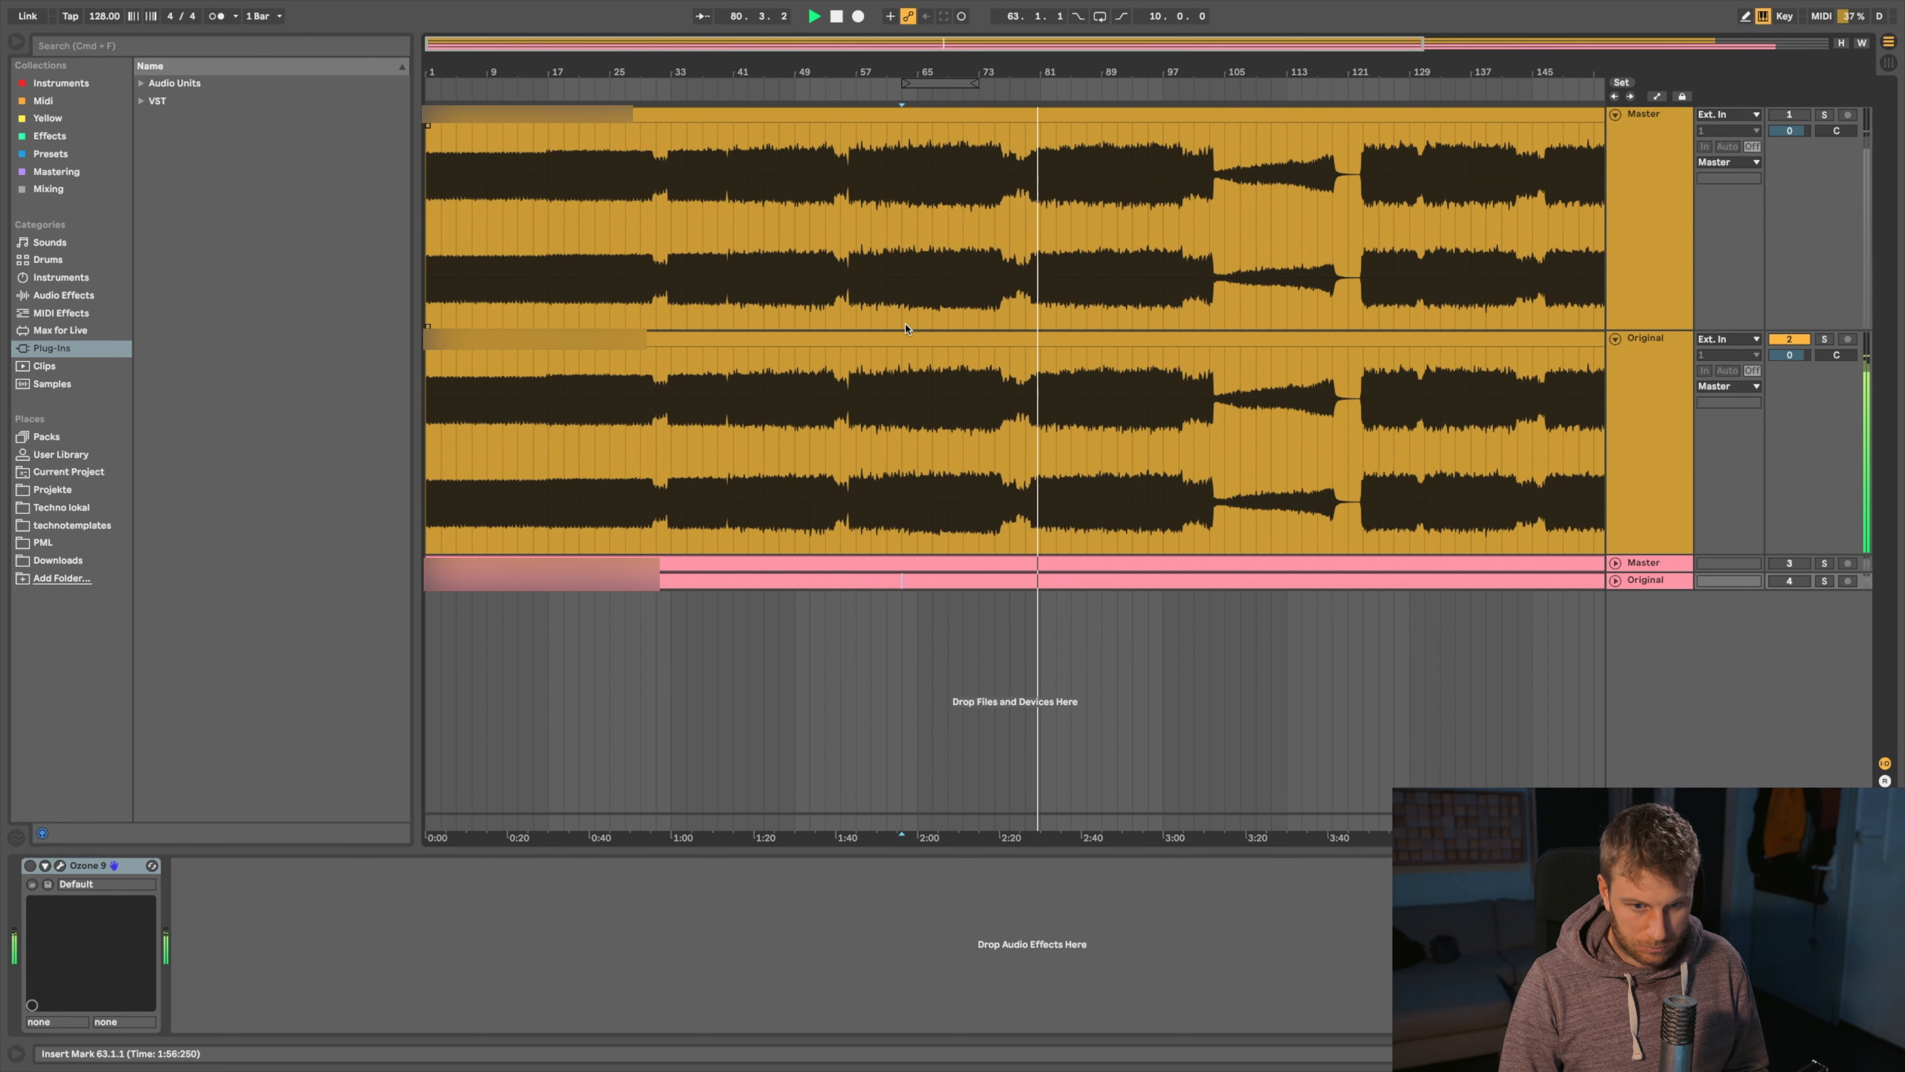
pyautogui.press('F1')
pyautogui.press('F2')
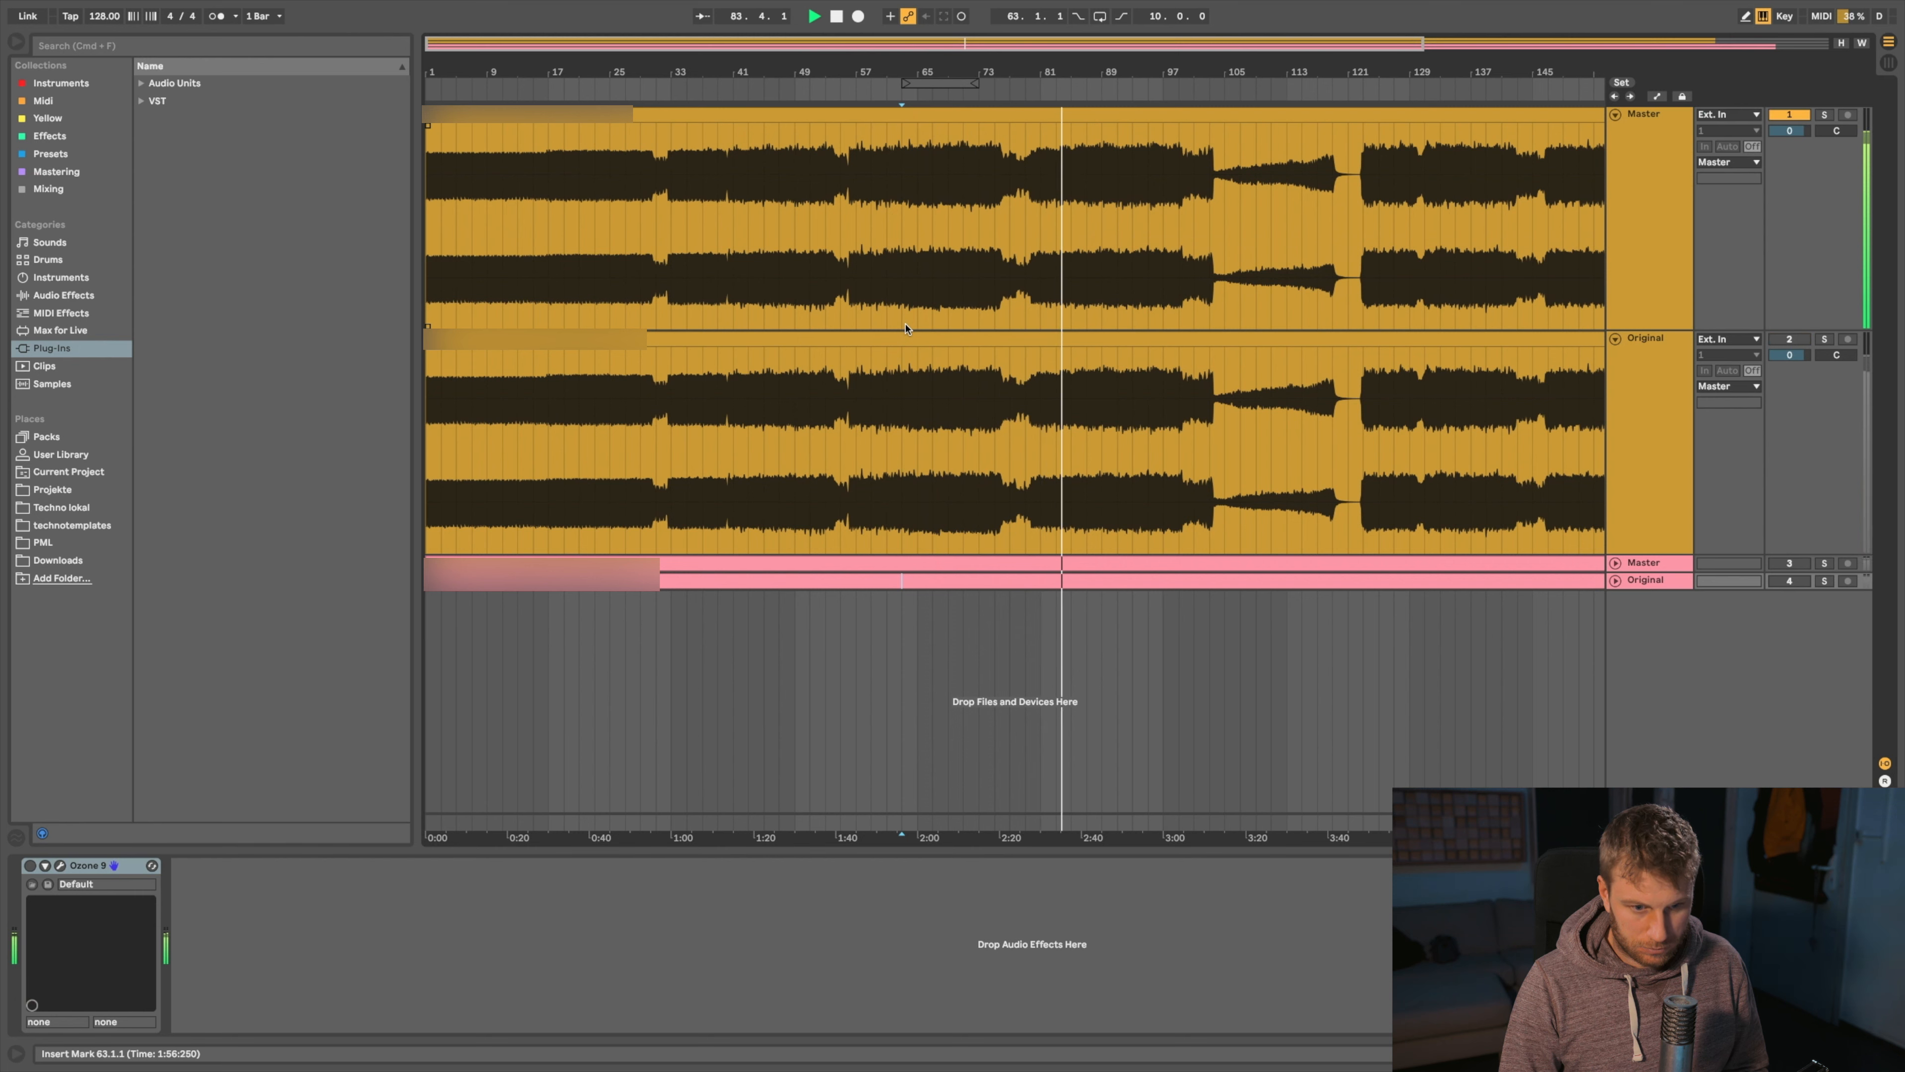
pyautogui.press('F1')
pyautogui.press('F2')
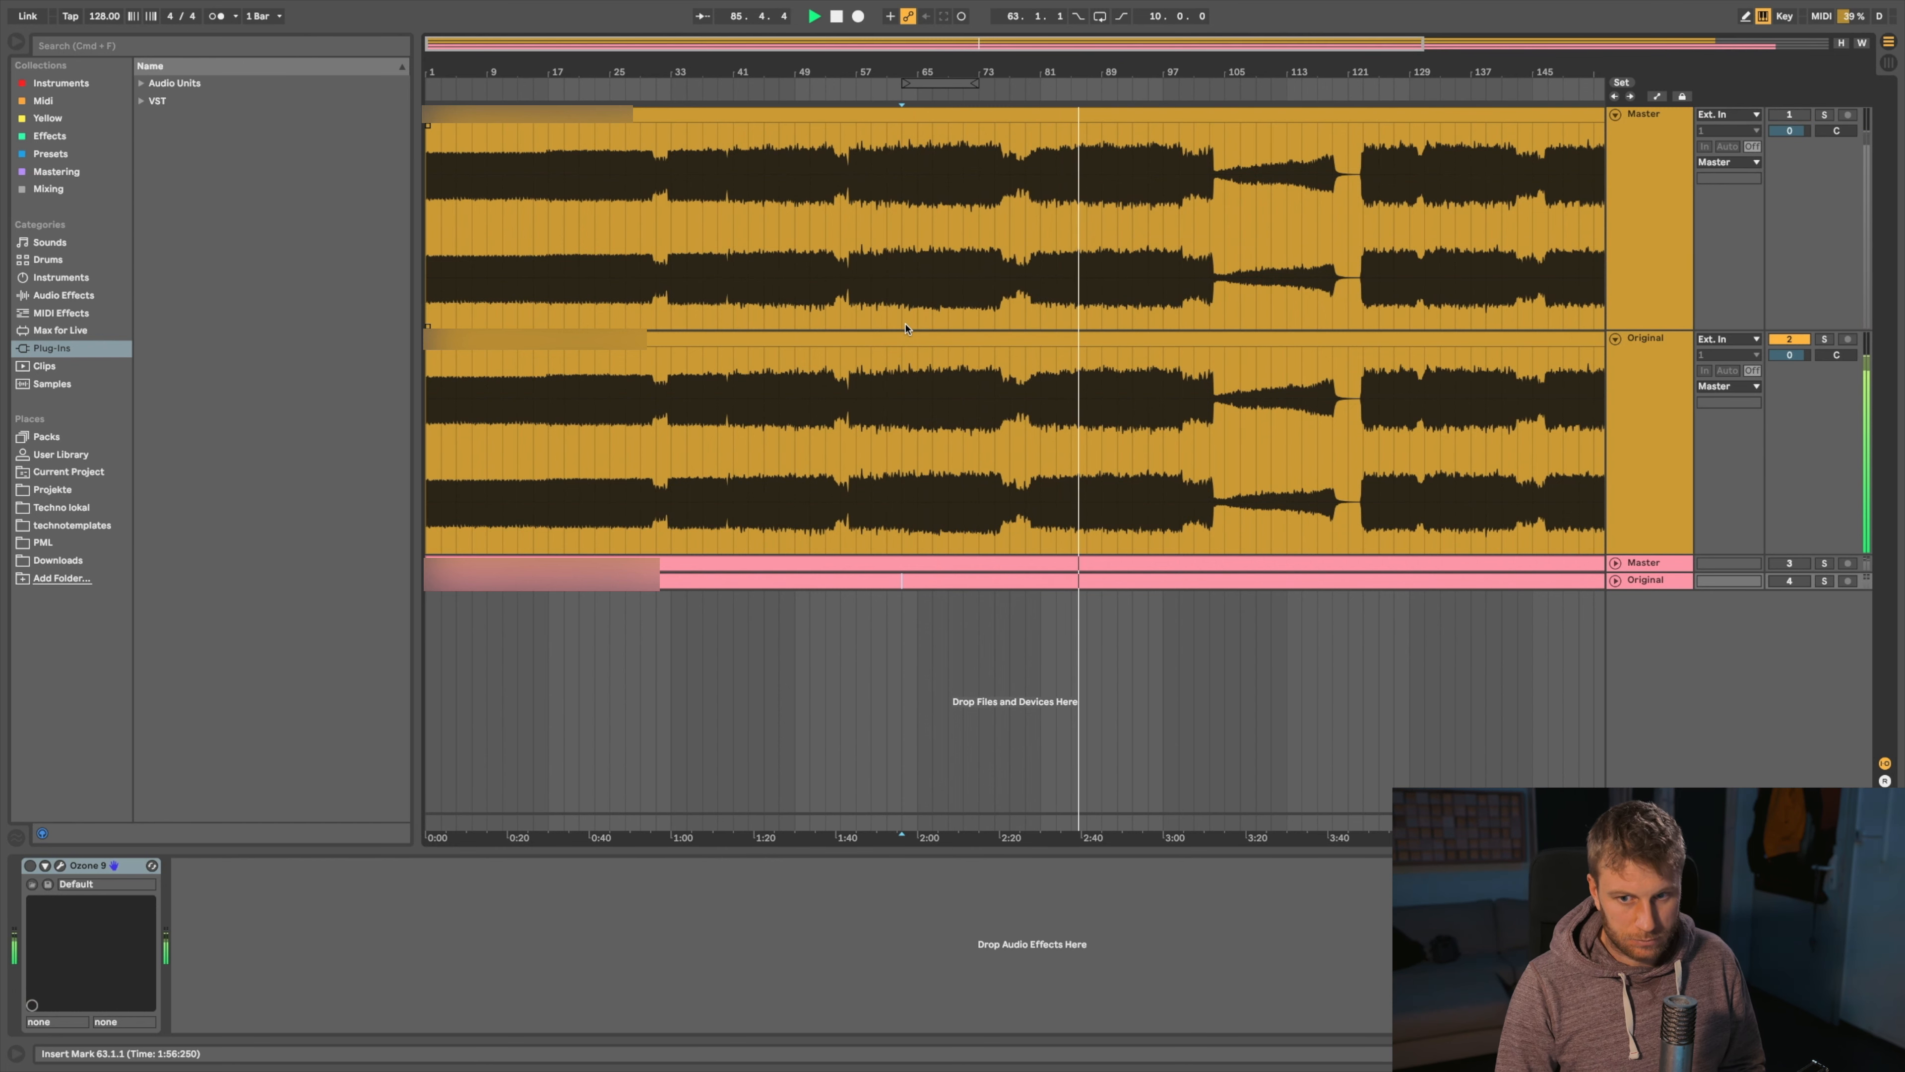
pyautogui.press('F1')
pyautogui.press('F2')
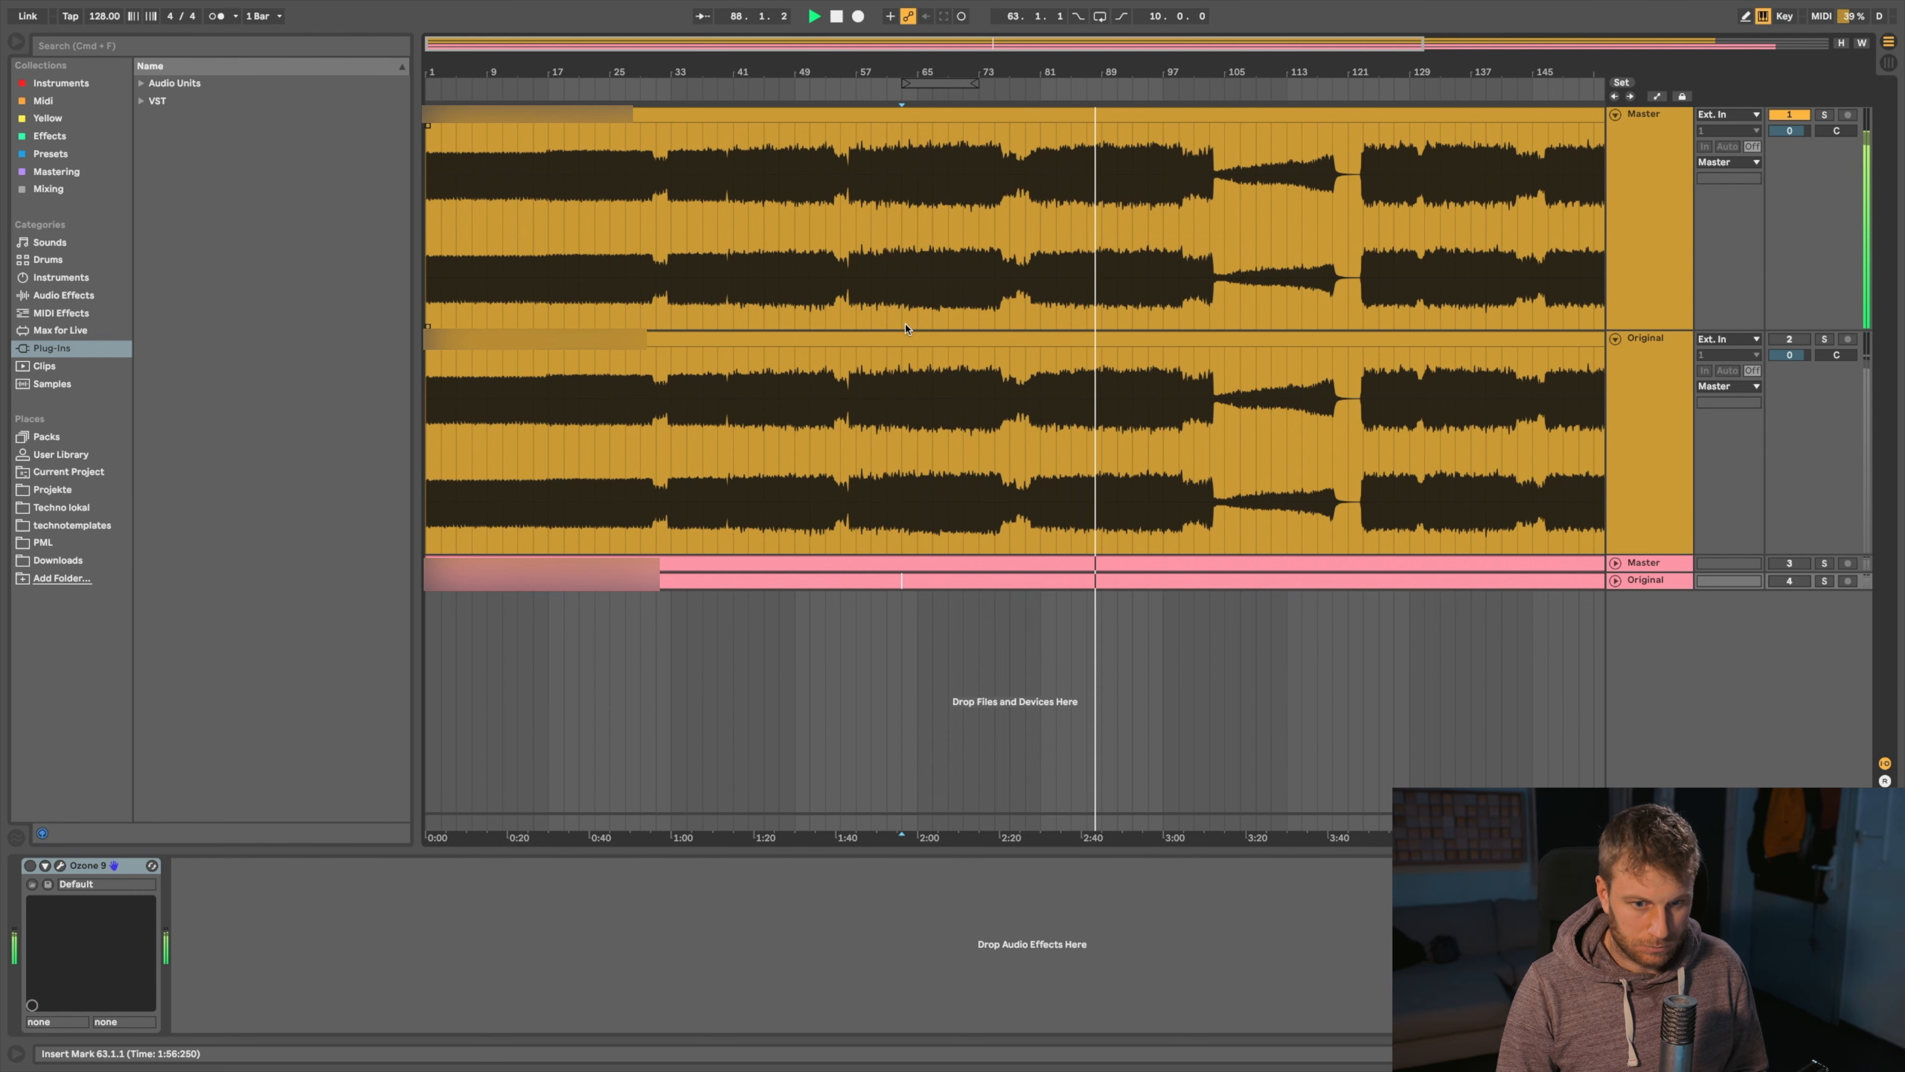
pyautogui.press('space')
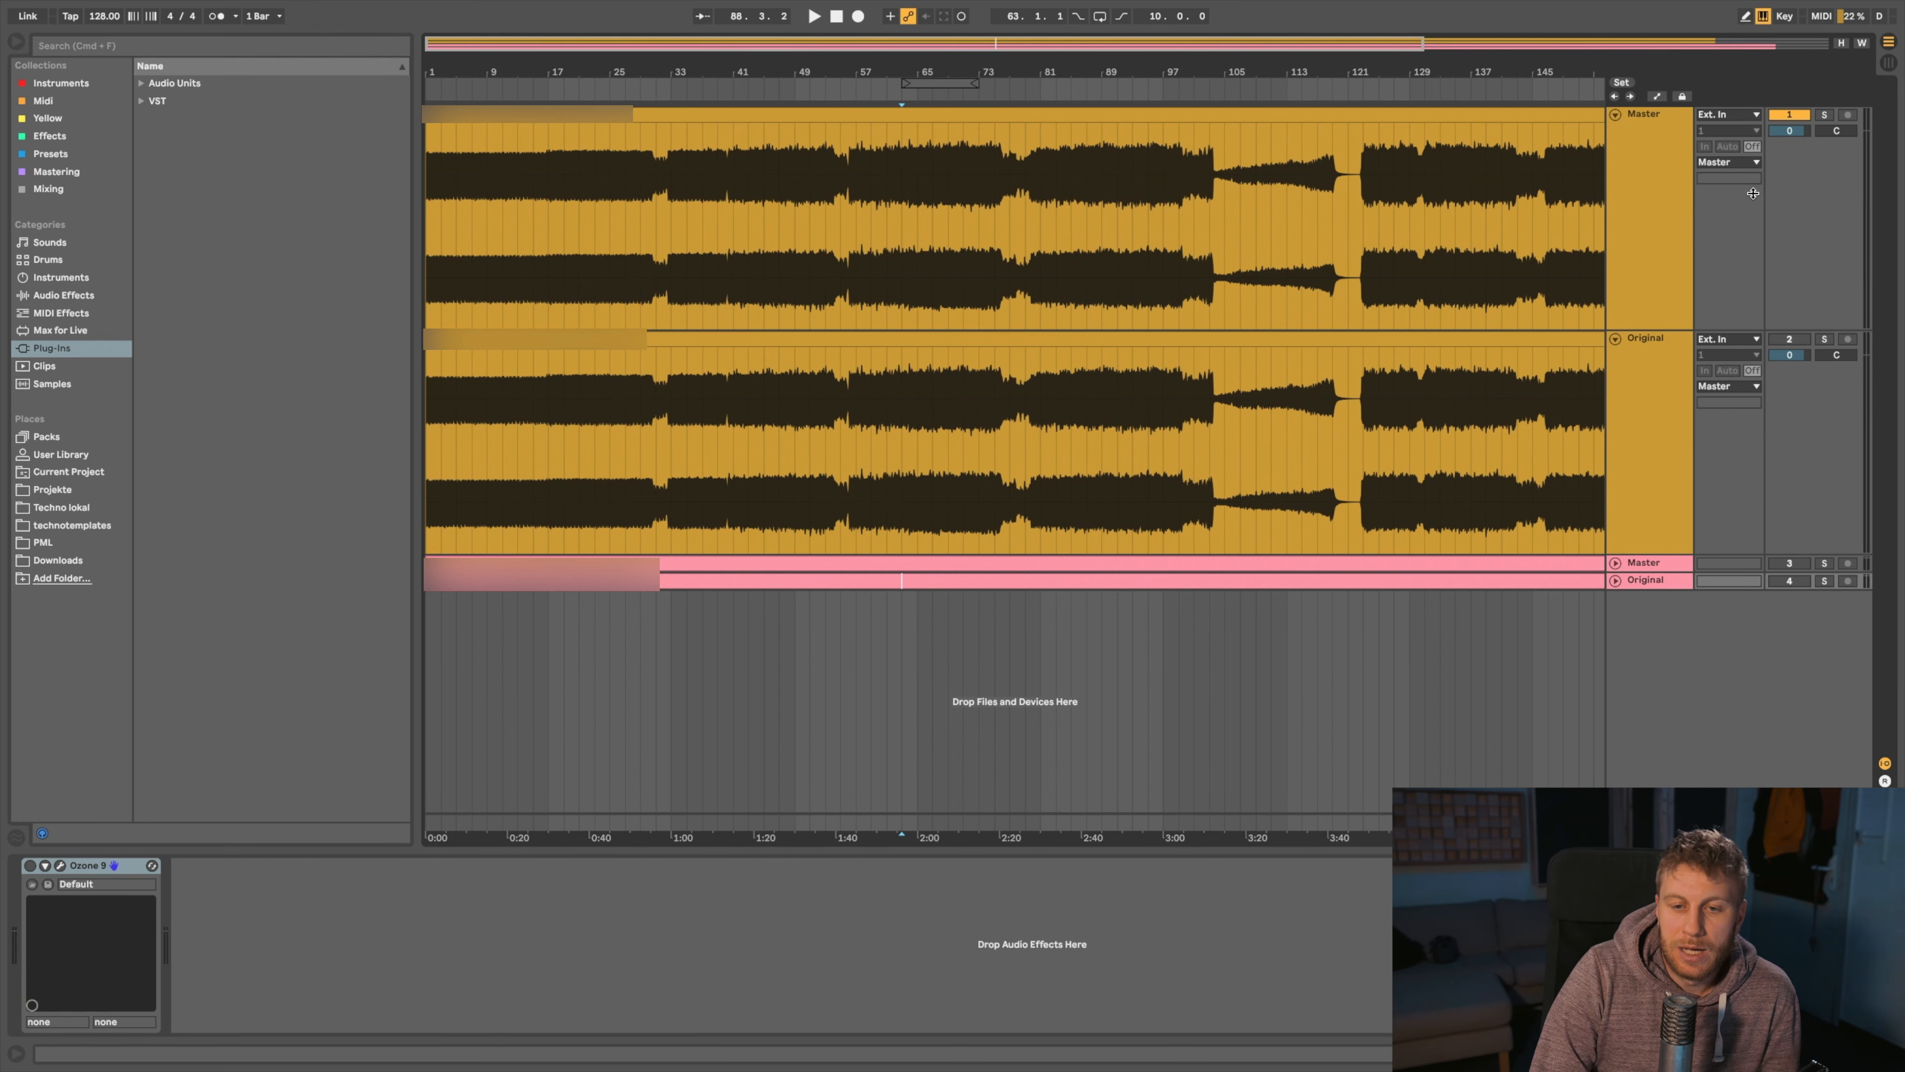
# Show the device chain of the yellow Master track
pyautogui.click(1646, 173)
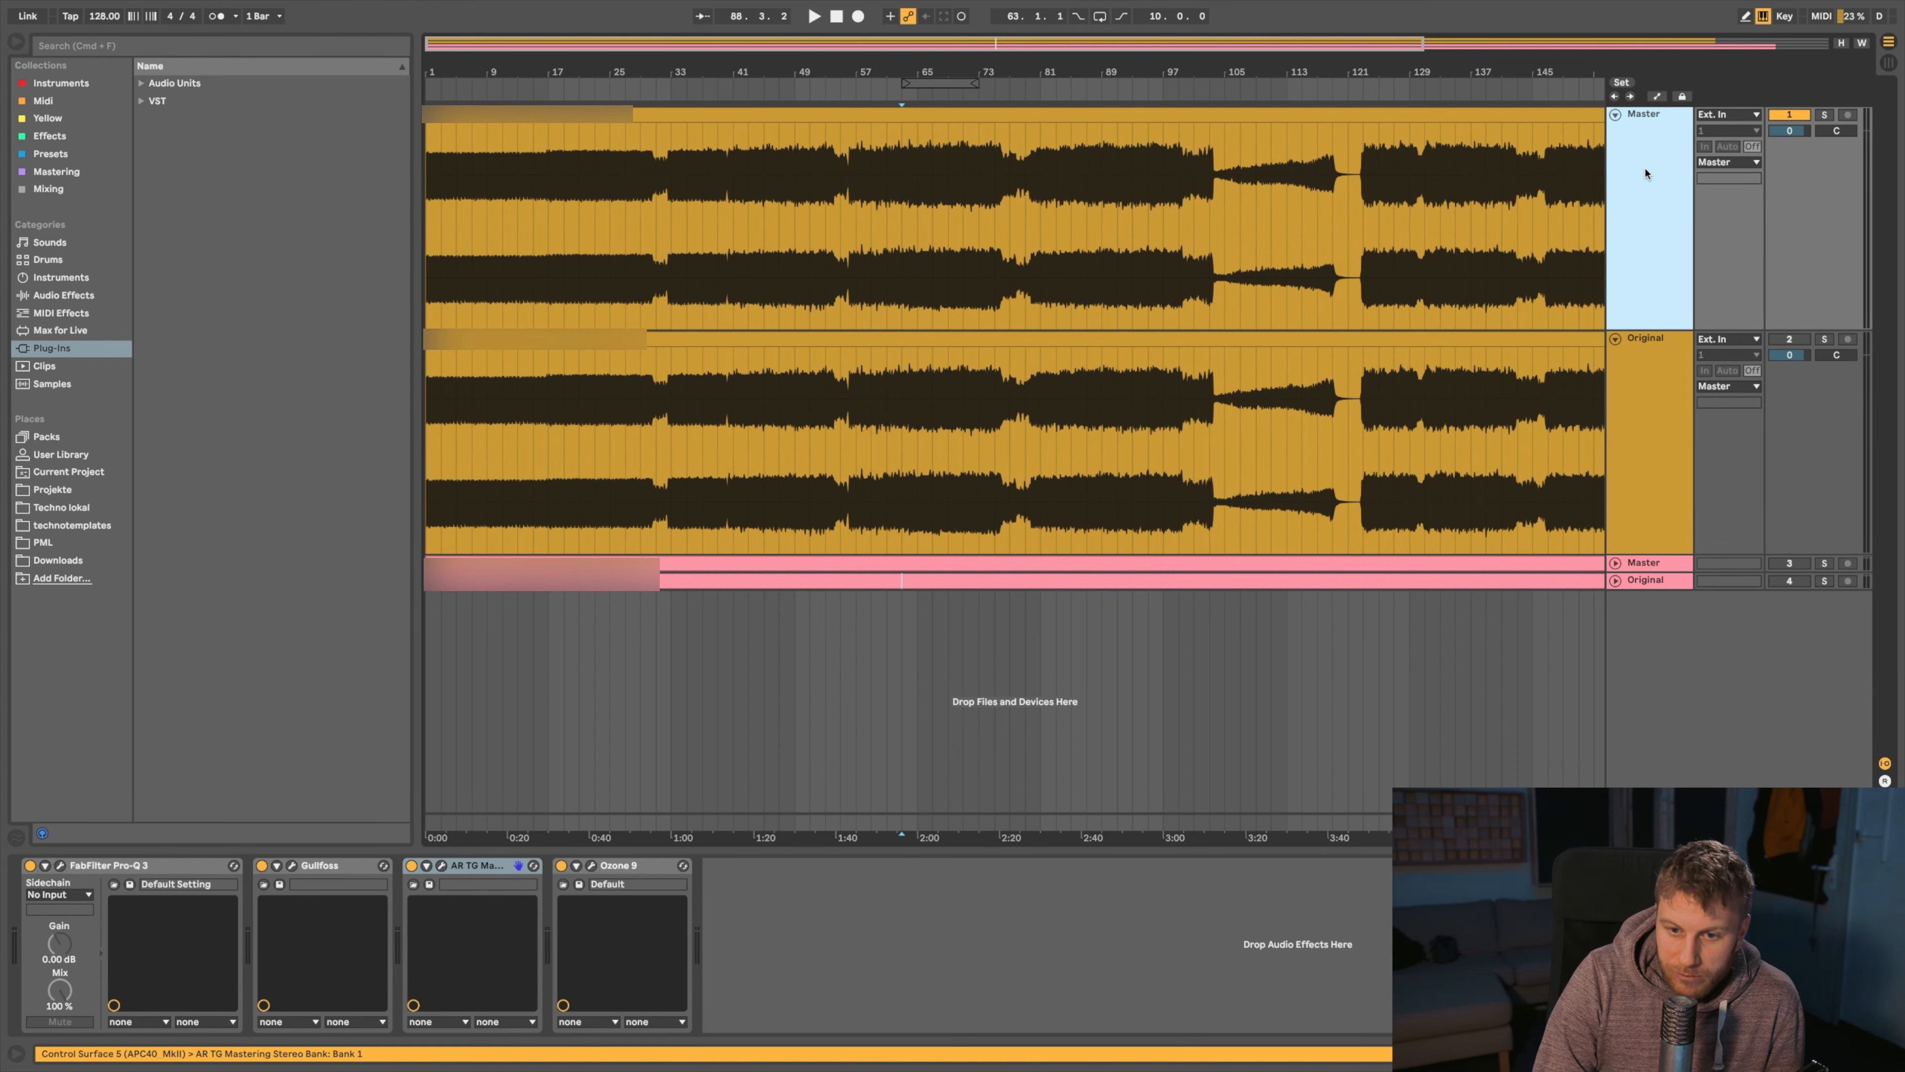